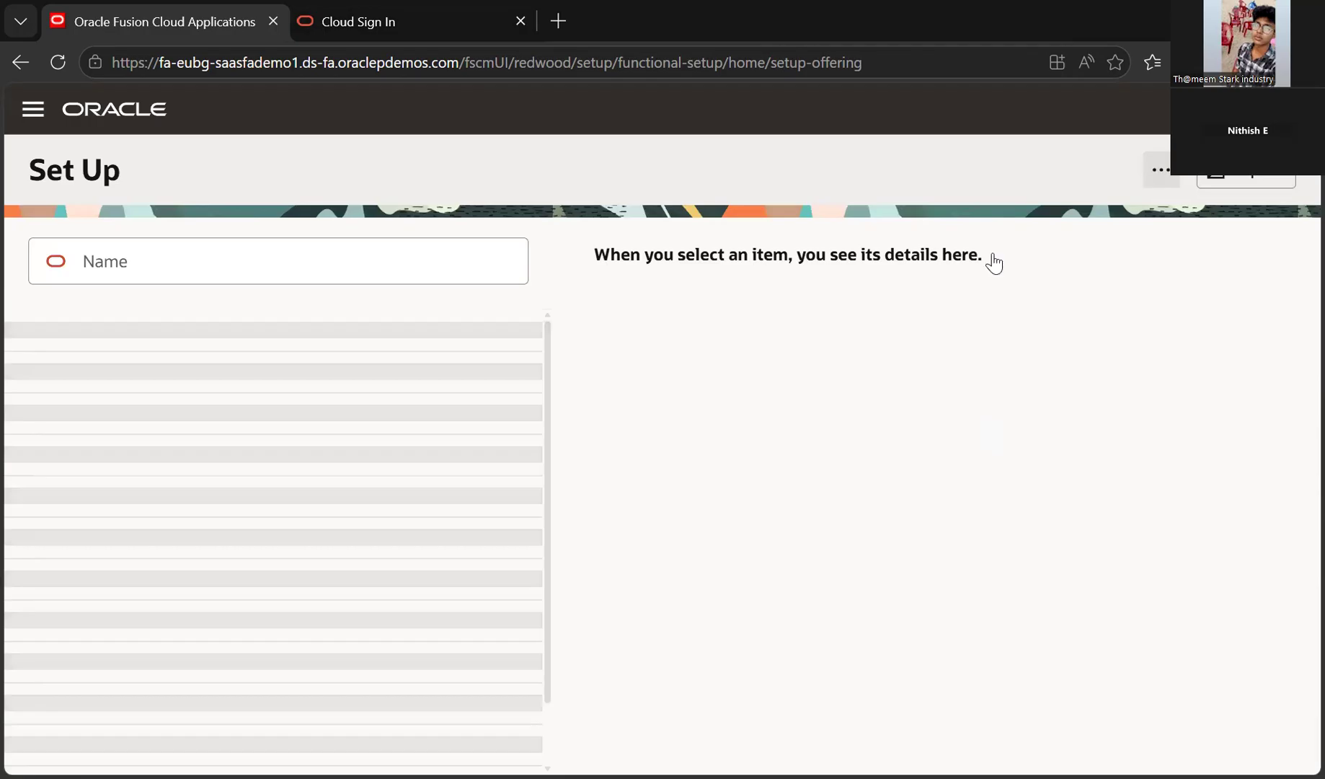
Open the classic Setup: Financials task page and look over the setup offerings list
left_click(954, 289)
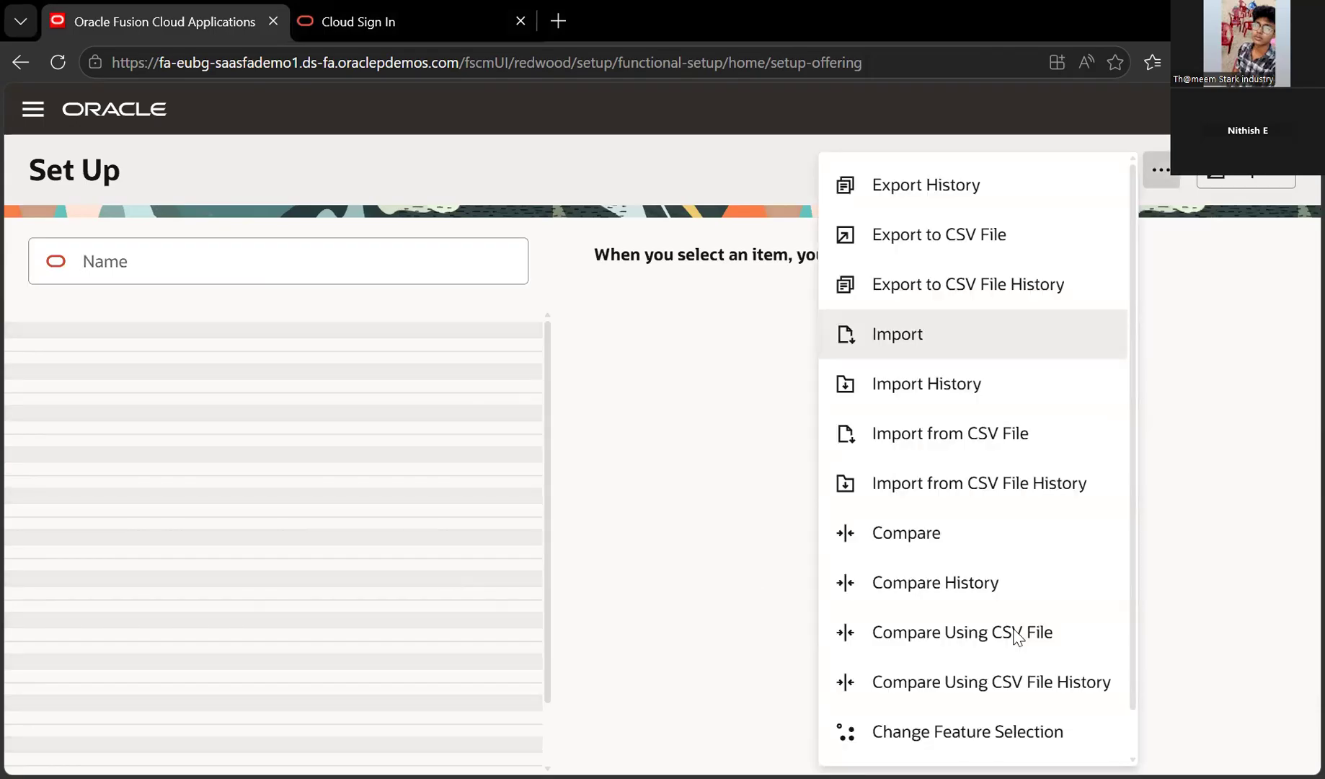
scroll(1017, 634, "down", 1)
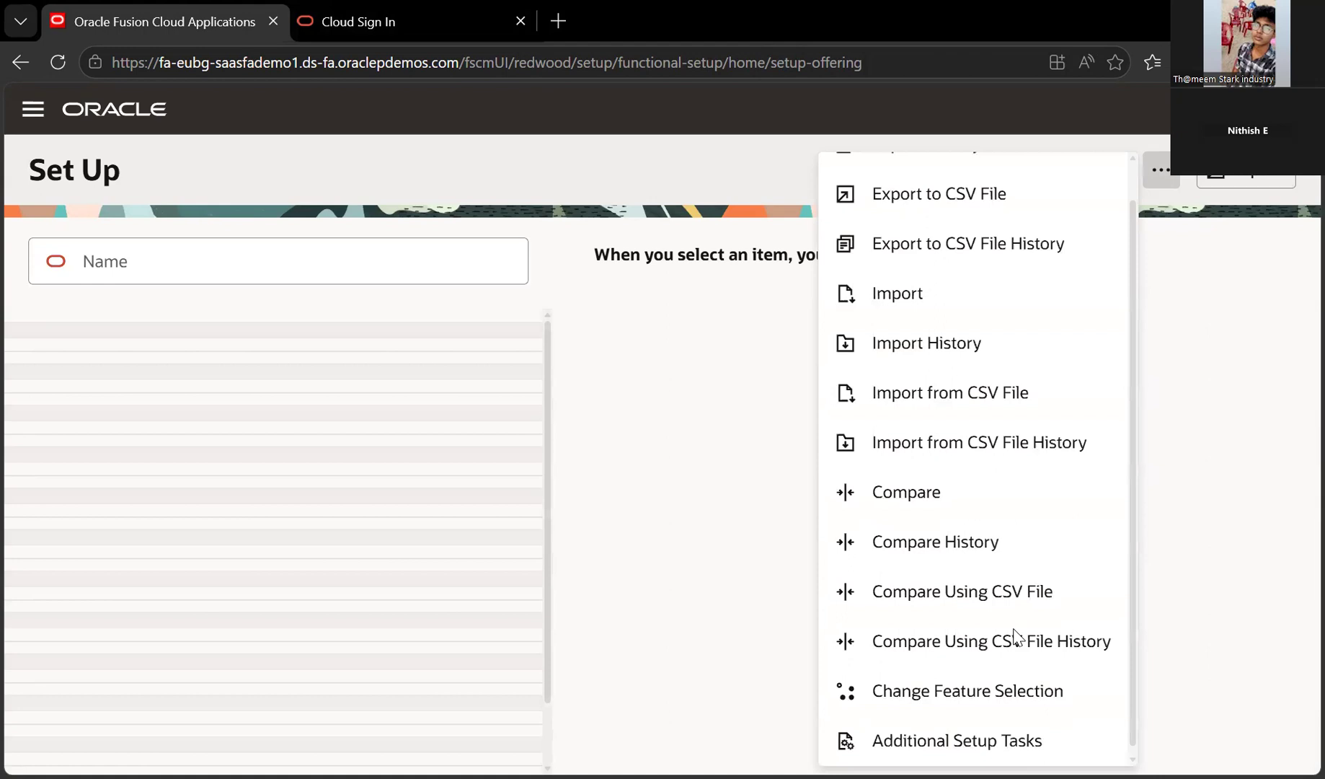
left_click(914, 214)
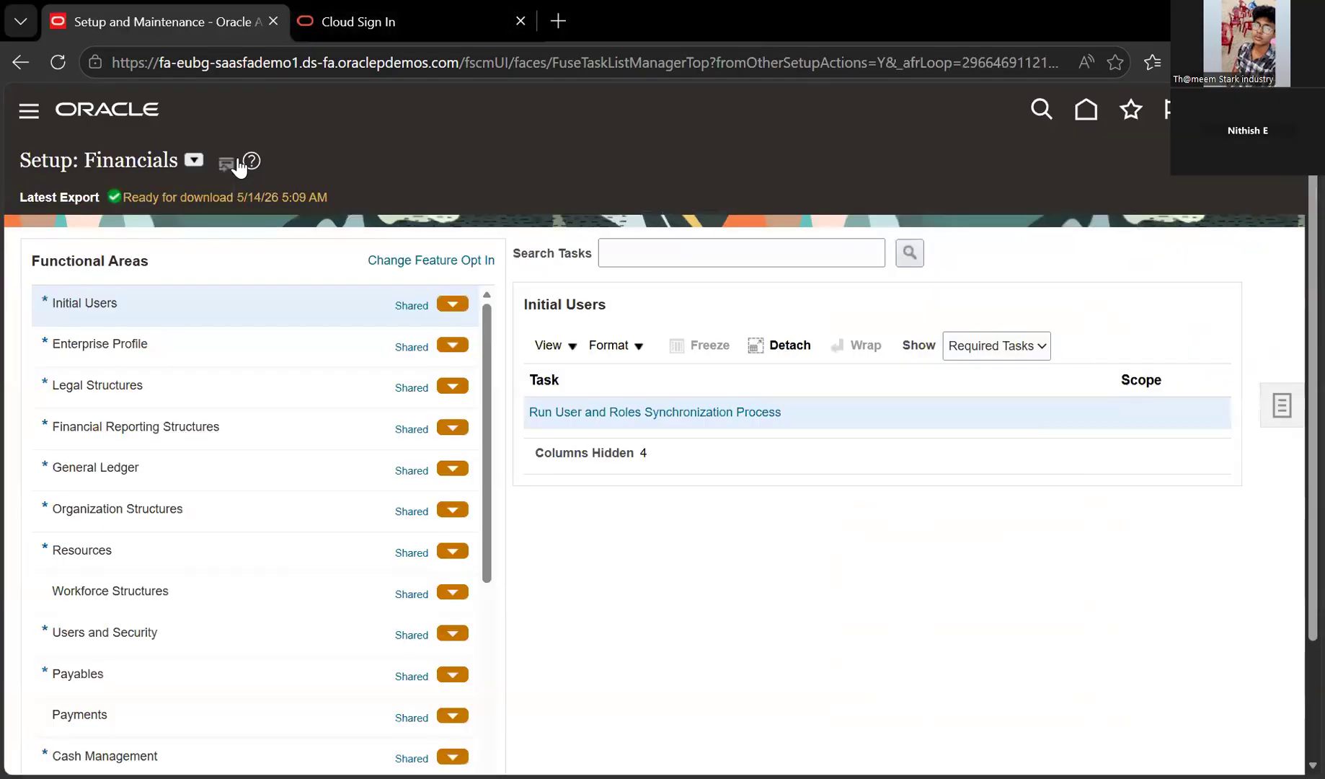
left_click(194, 159)
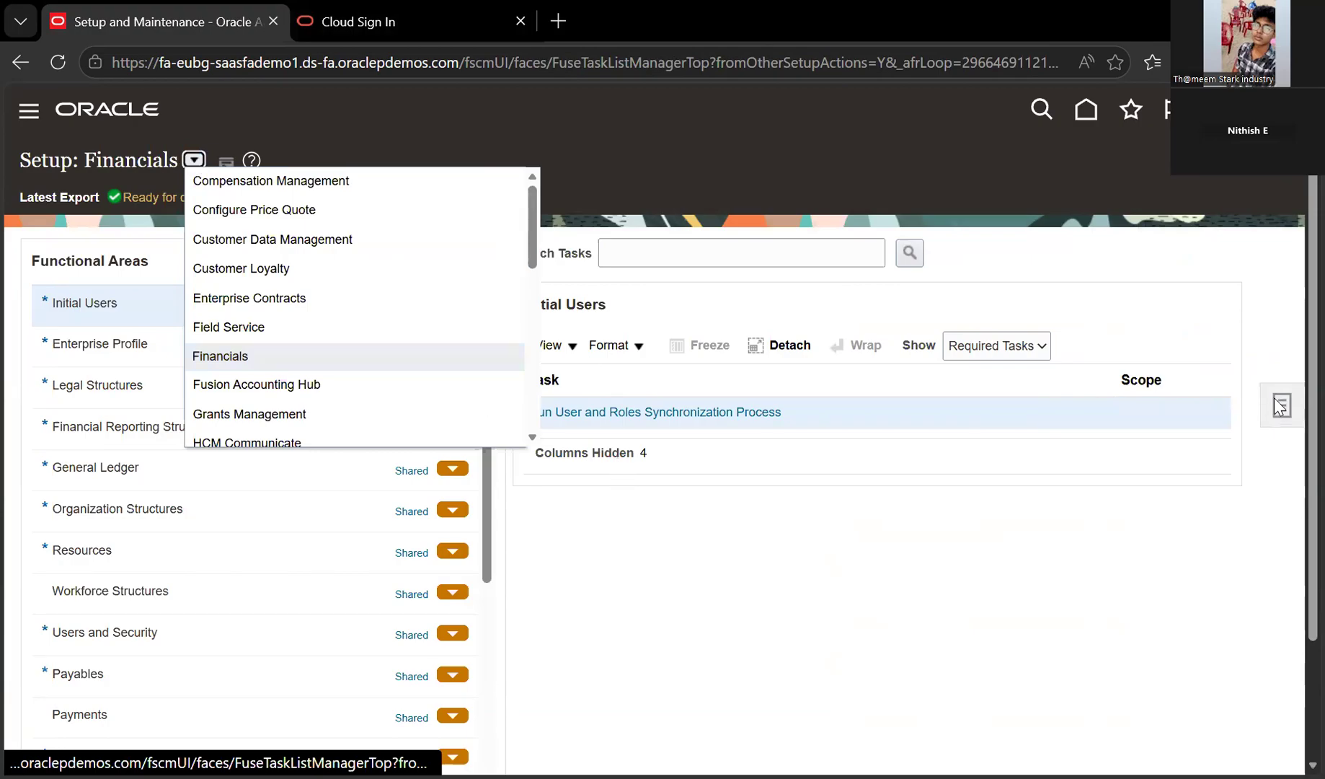
left_click(482, 469)
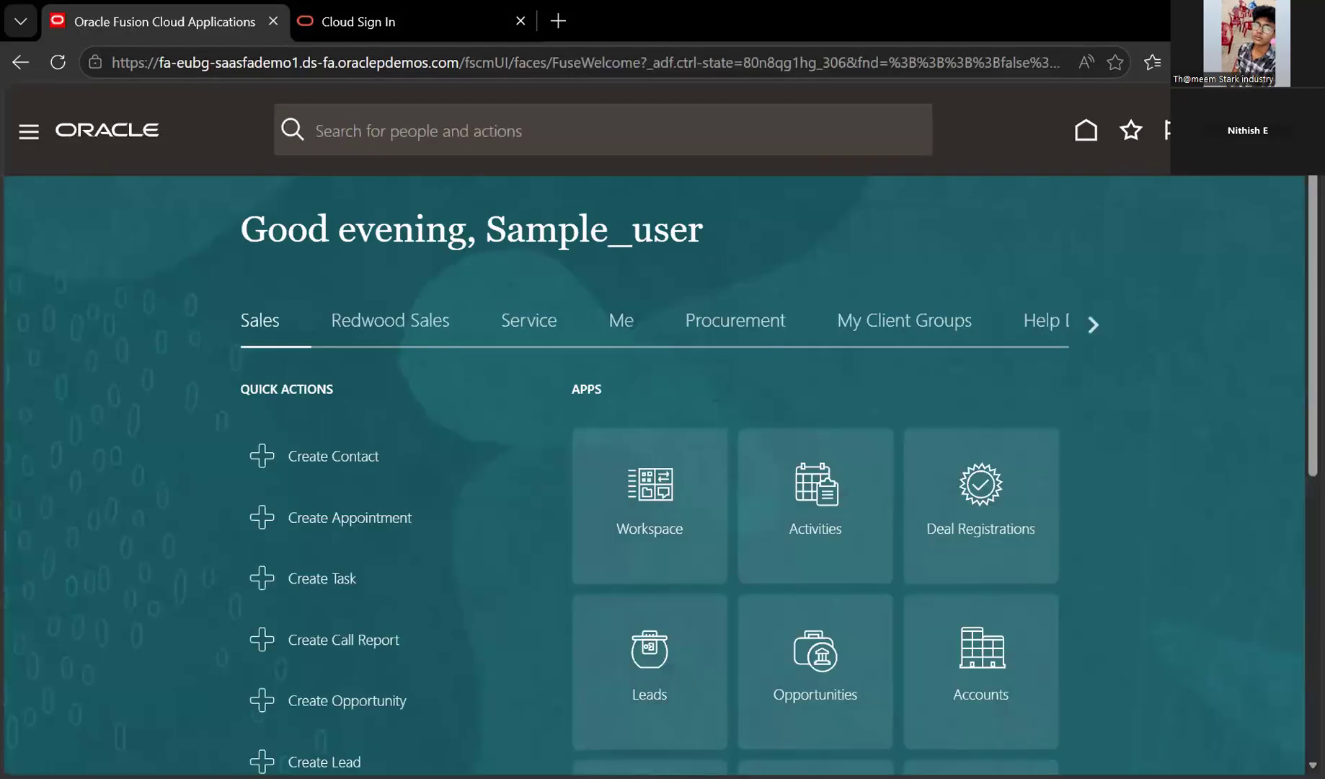
Go from the home page into Setup and Maintenance through the user menu
double_click(502, 240)
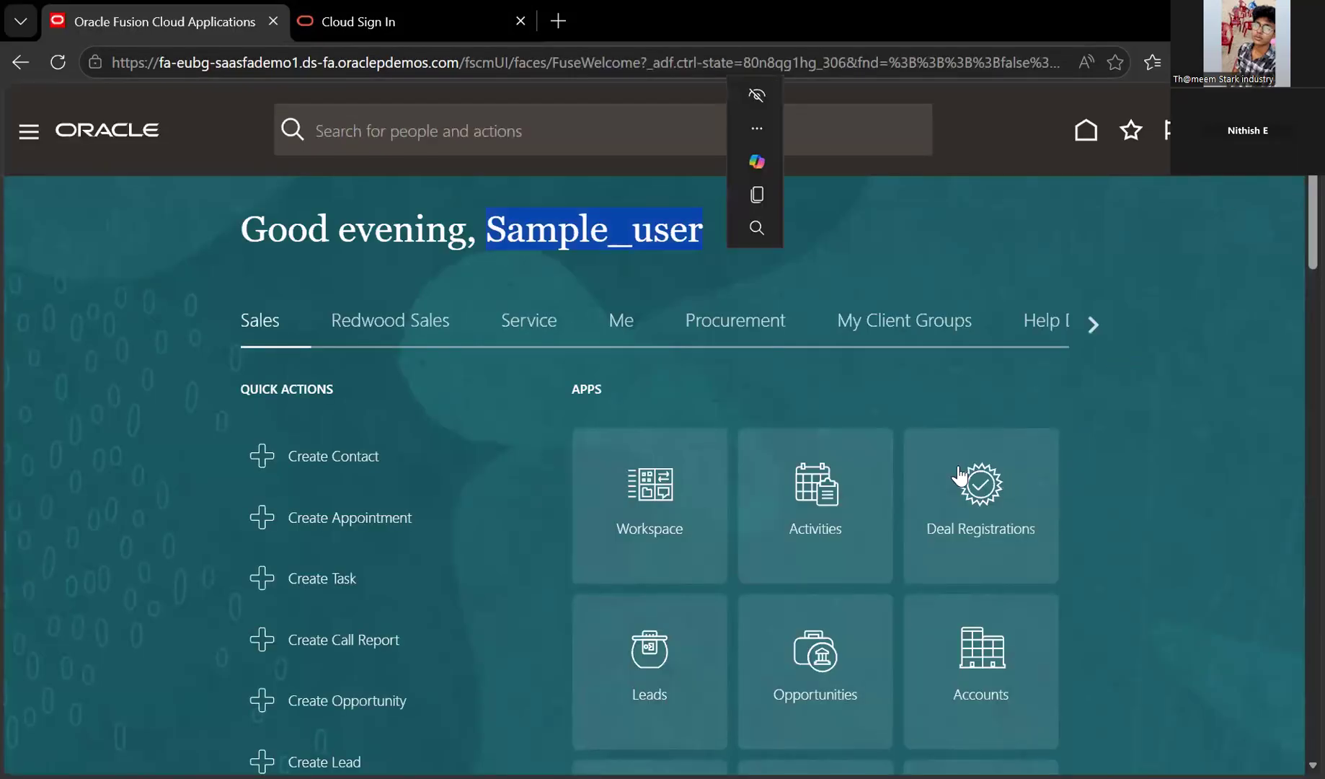
left_click(919, 449)
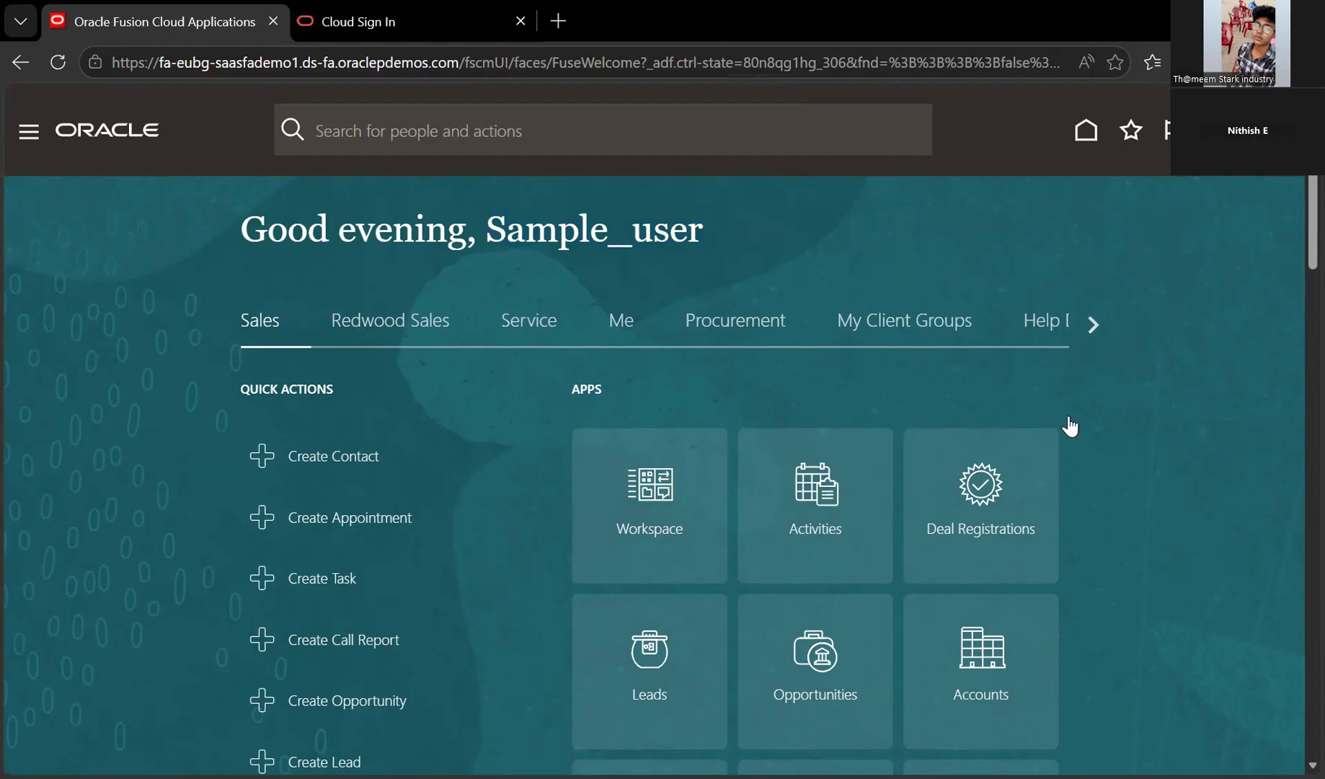
left_click(992, 440)
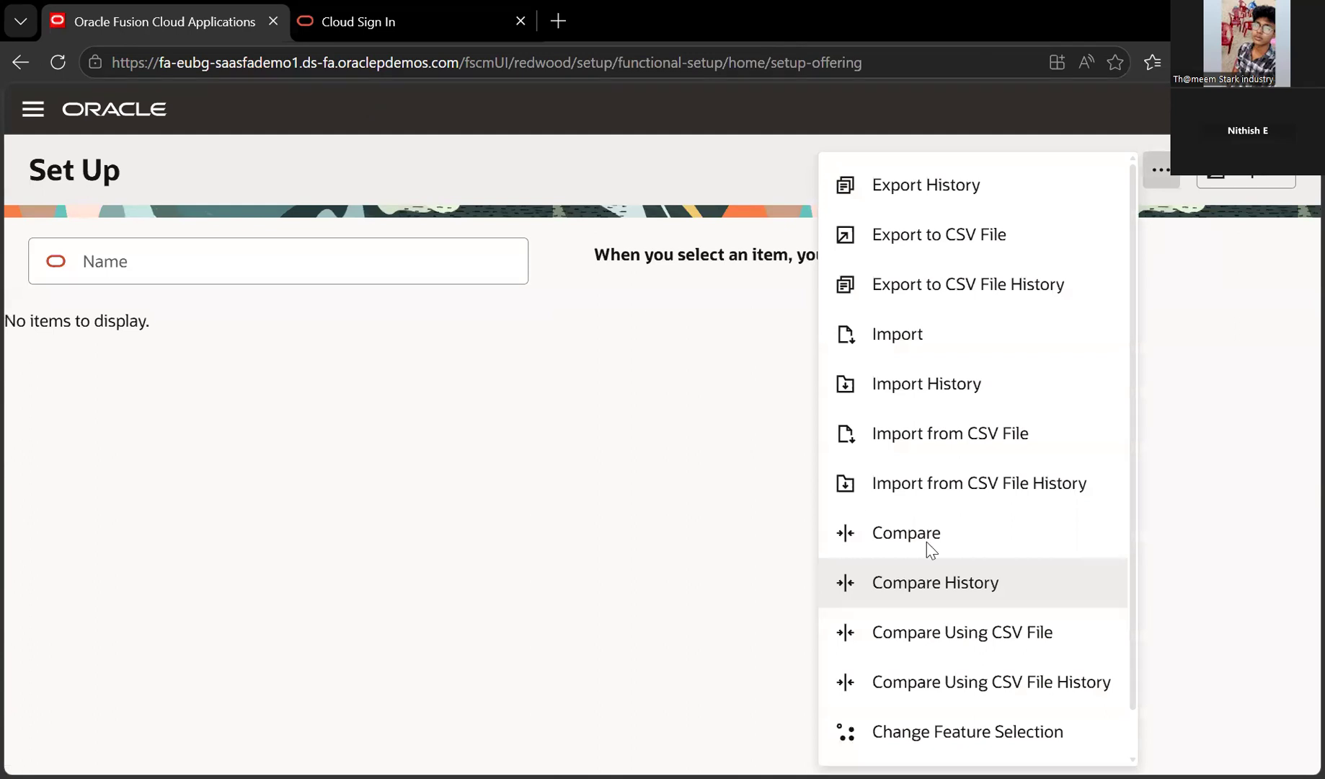
Open the Setup: Financials task list and scroll through its Functional Areas
left_click(910, 654)
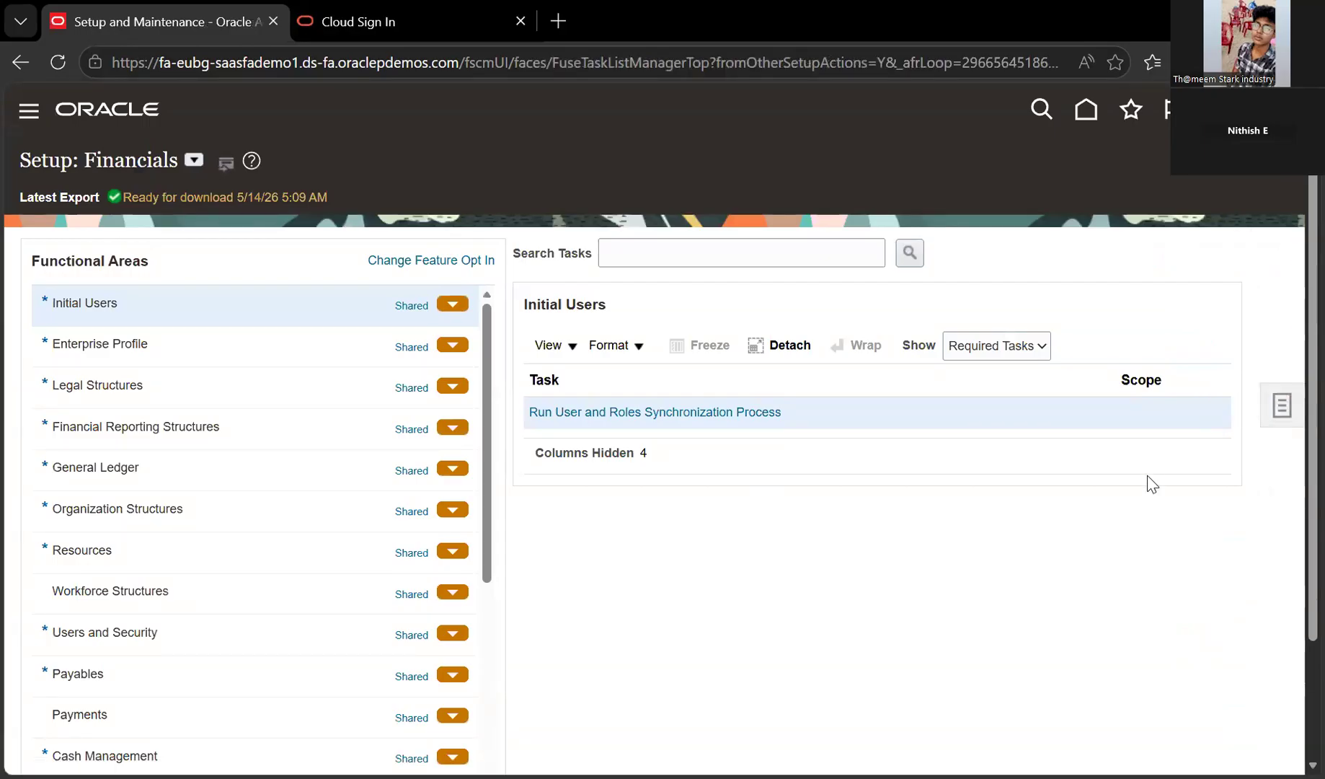
scroll(255, 461, "down", 8)
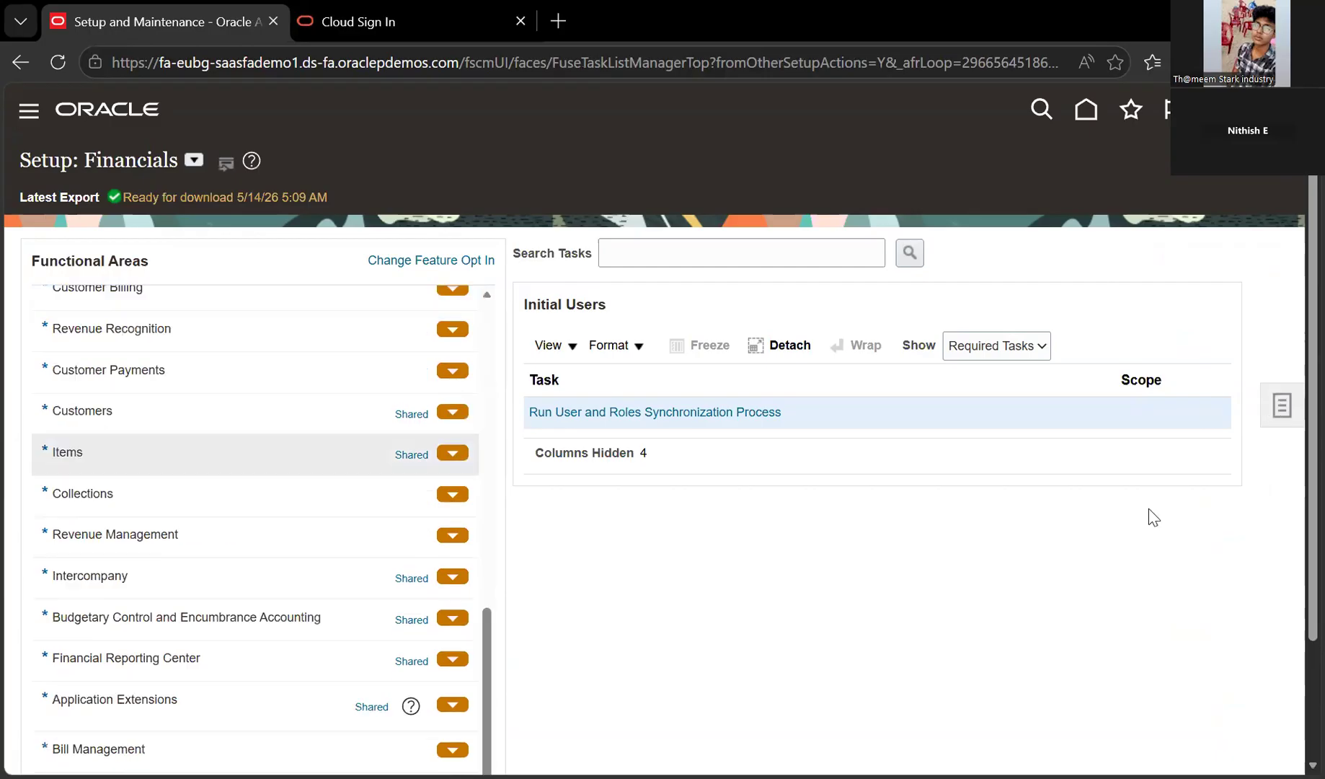
scroll(255, 465, "up", 8)
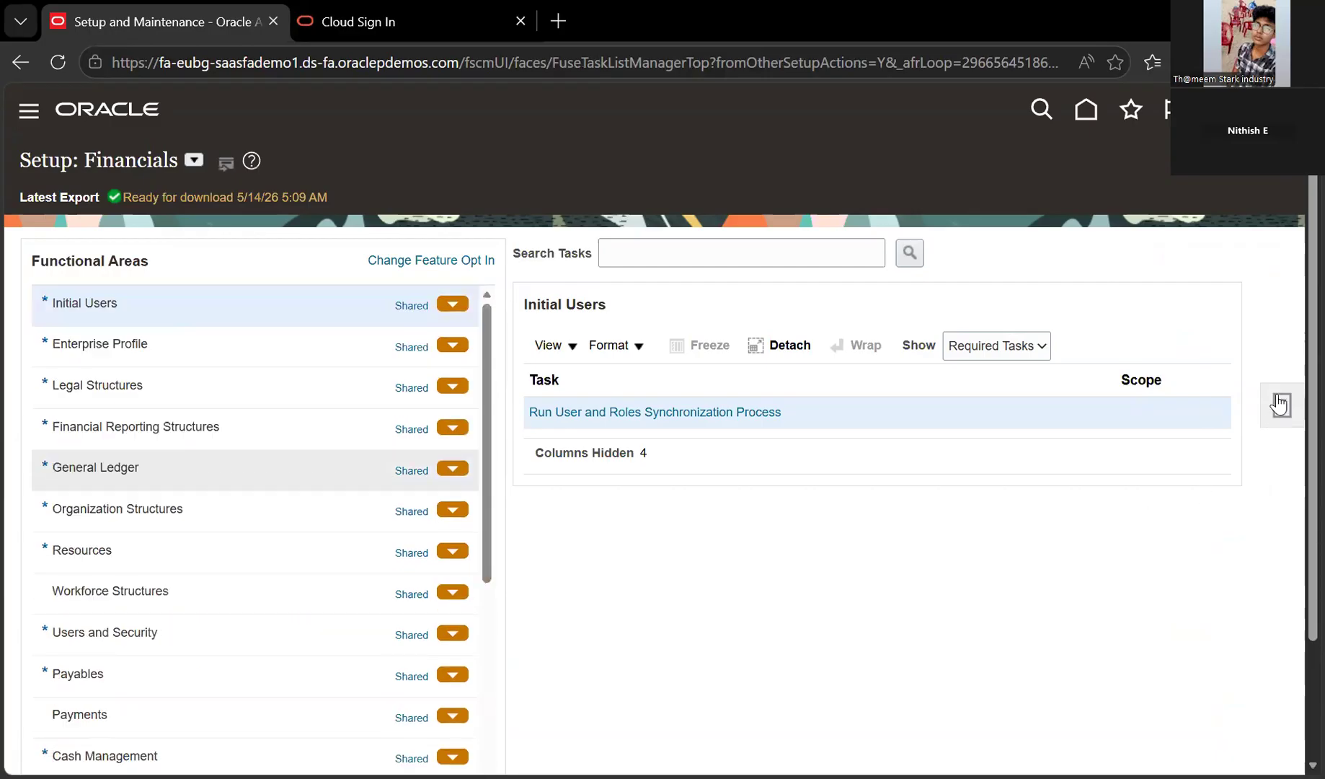
scroll(256, 467, "down", 8)
scroll(255, 467, "up", 8)
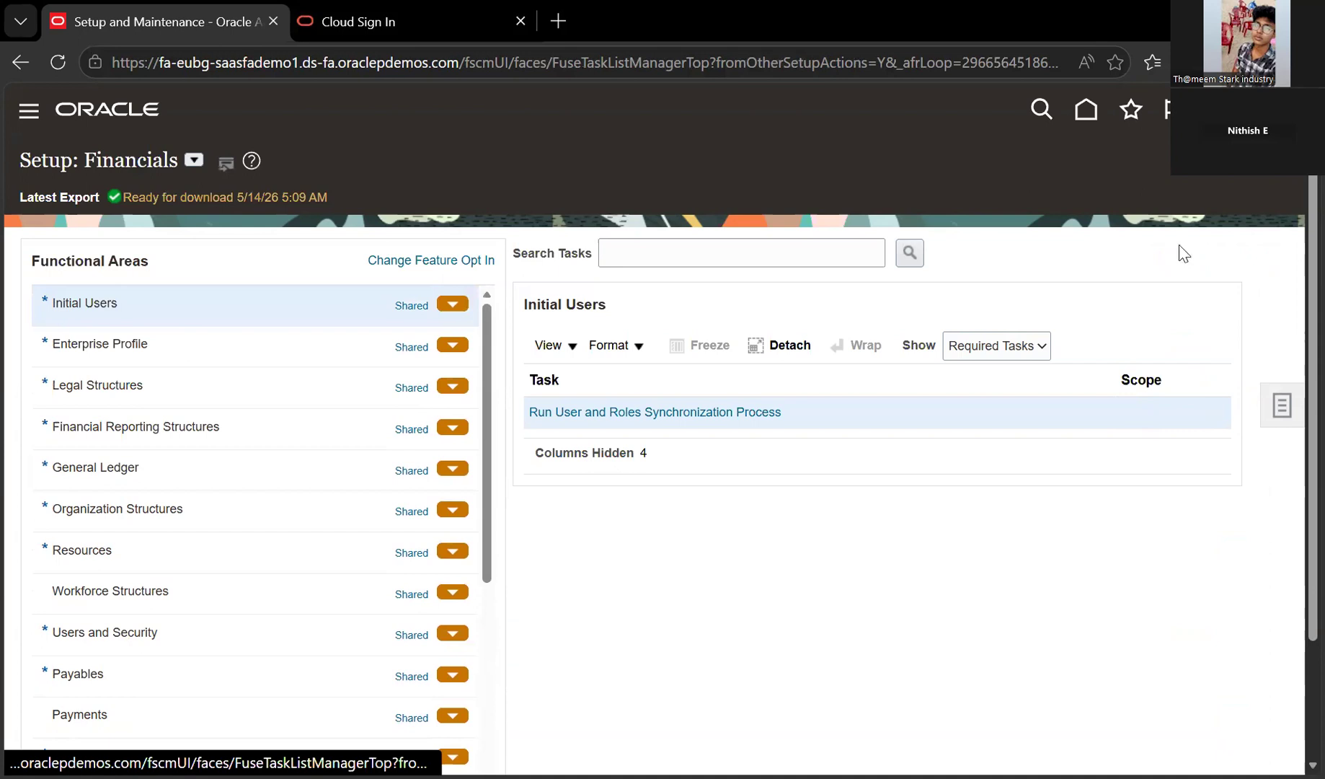
Open Implementation Project-11 from Manage Implementation Projects
left_click(1201, 254)
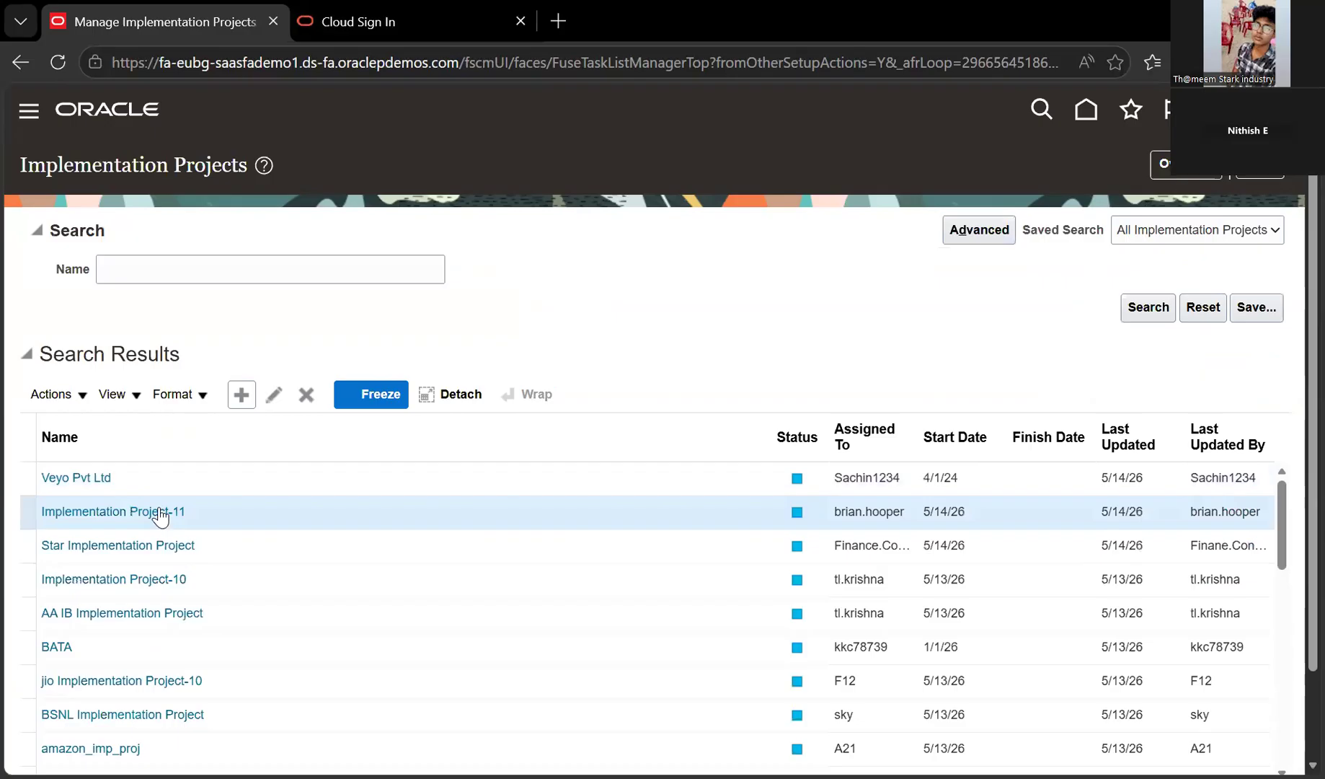
left_click(160, 513)
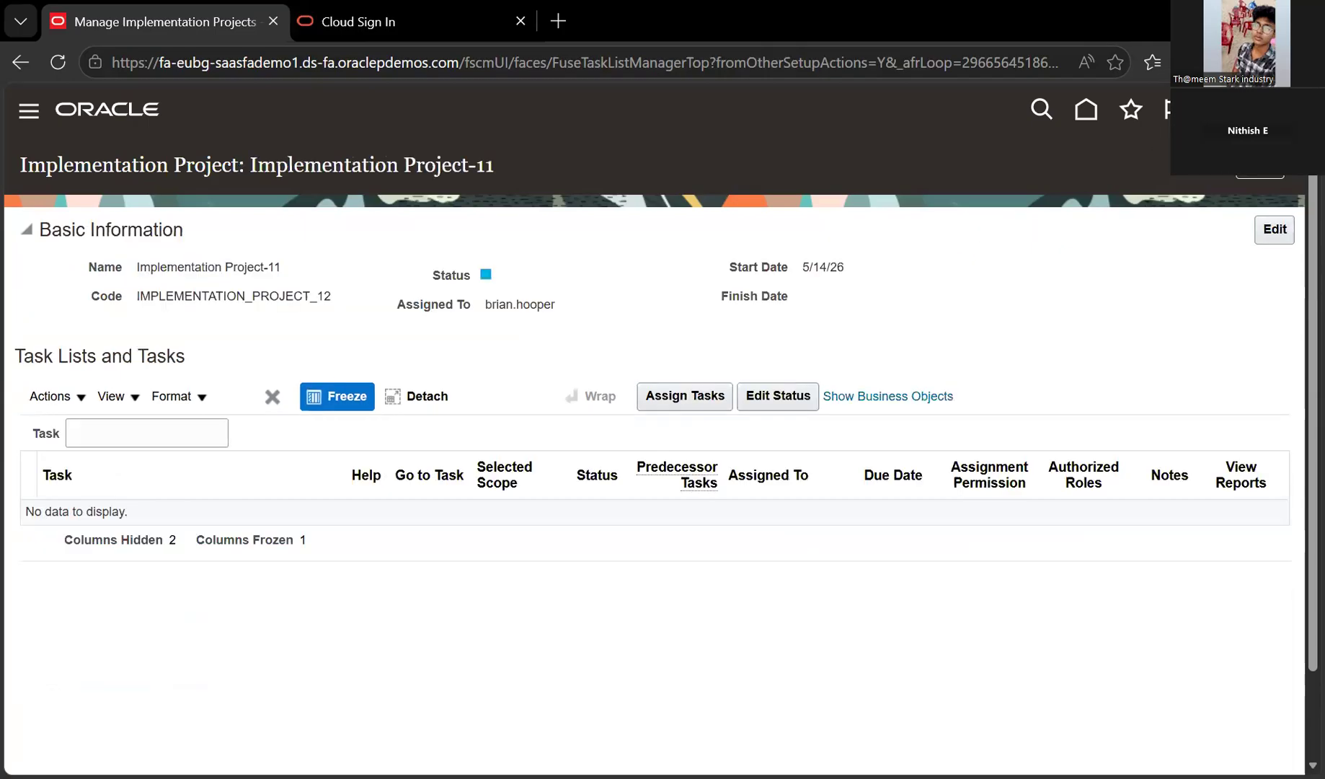
Search the project's tasks for 'acc', then for 'manage cha'
left_click(56, 396)
left_click(202, 435)
type("acc")
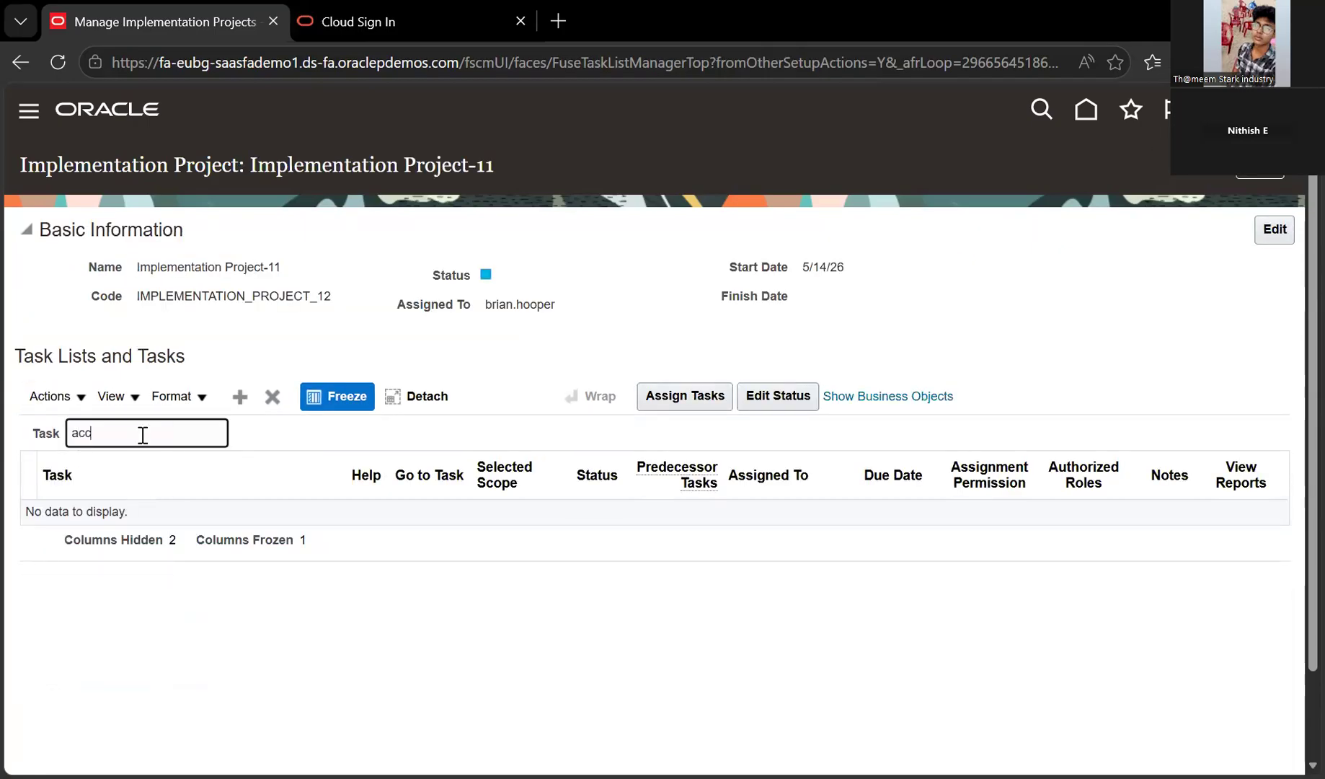
key("Return")
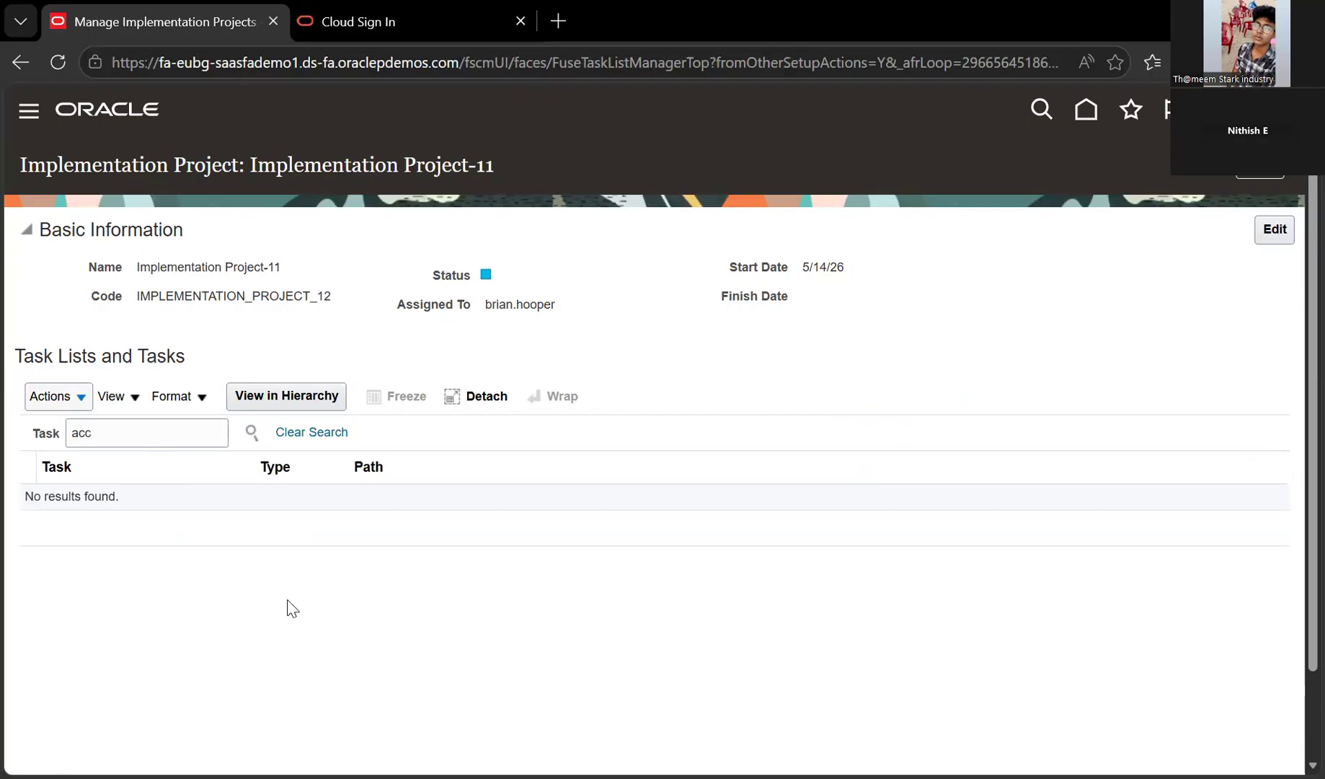
left_click(249, 434)
type("manage cha")
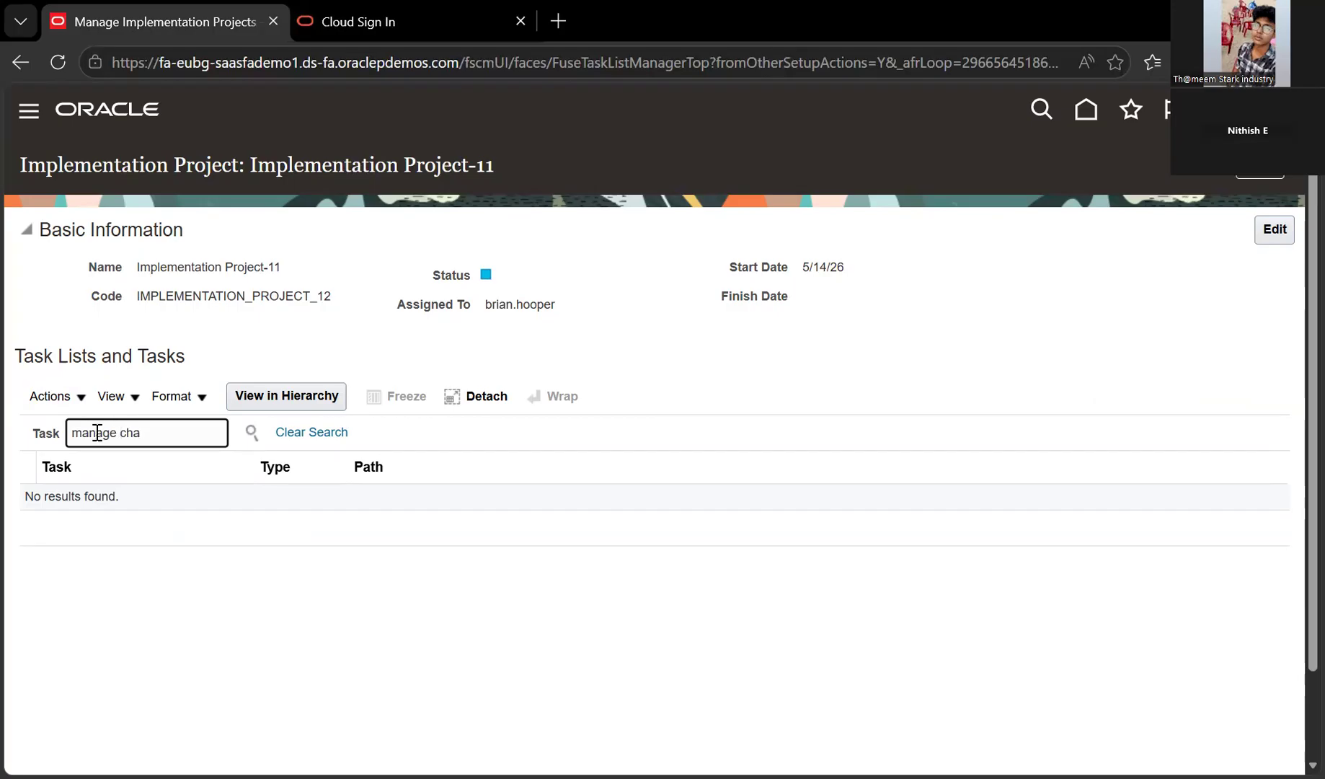
key("Return")
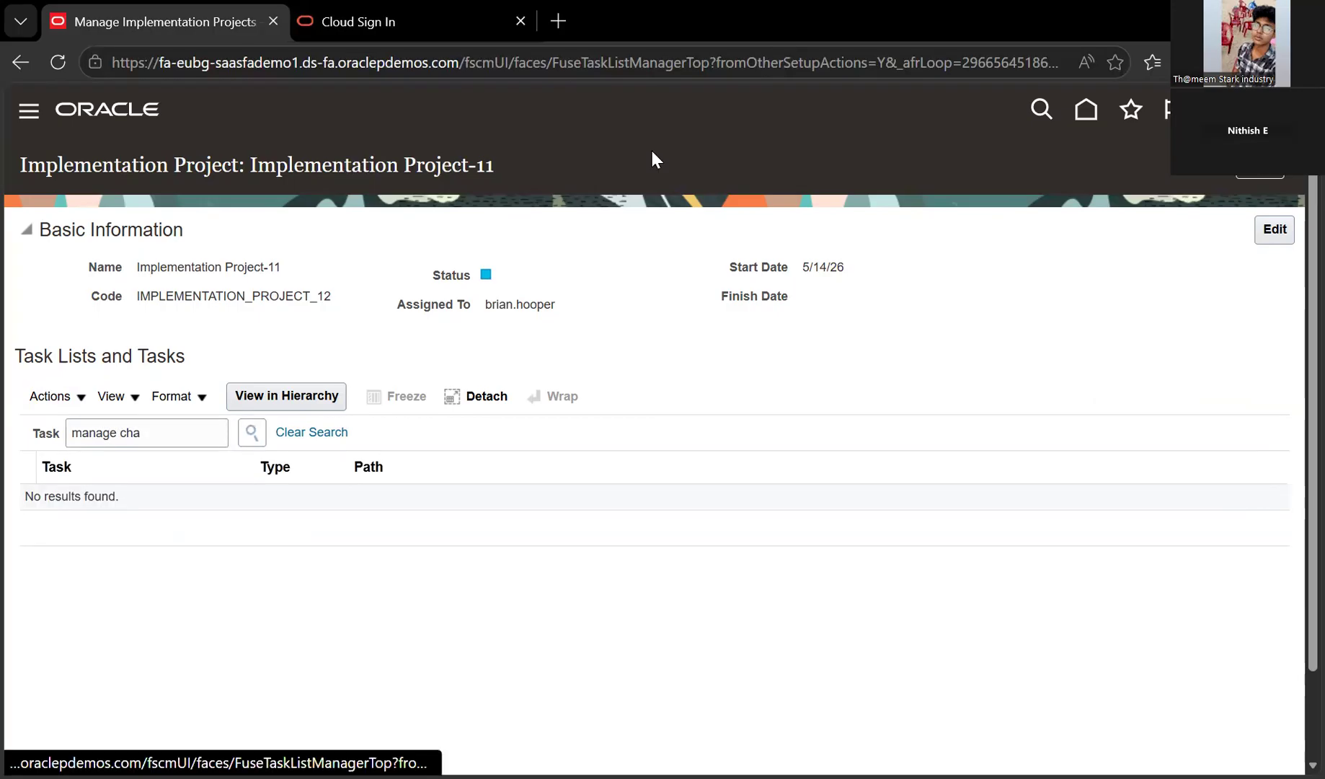
Erase the task search text and close the Actions and View menus
double_click(130, 432)
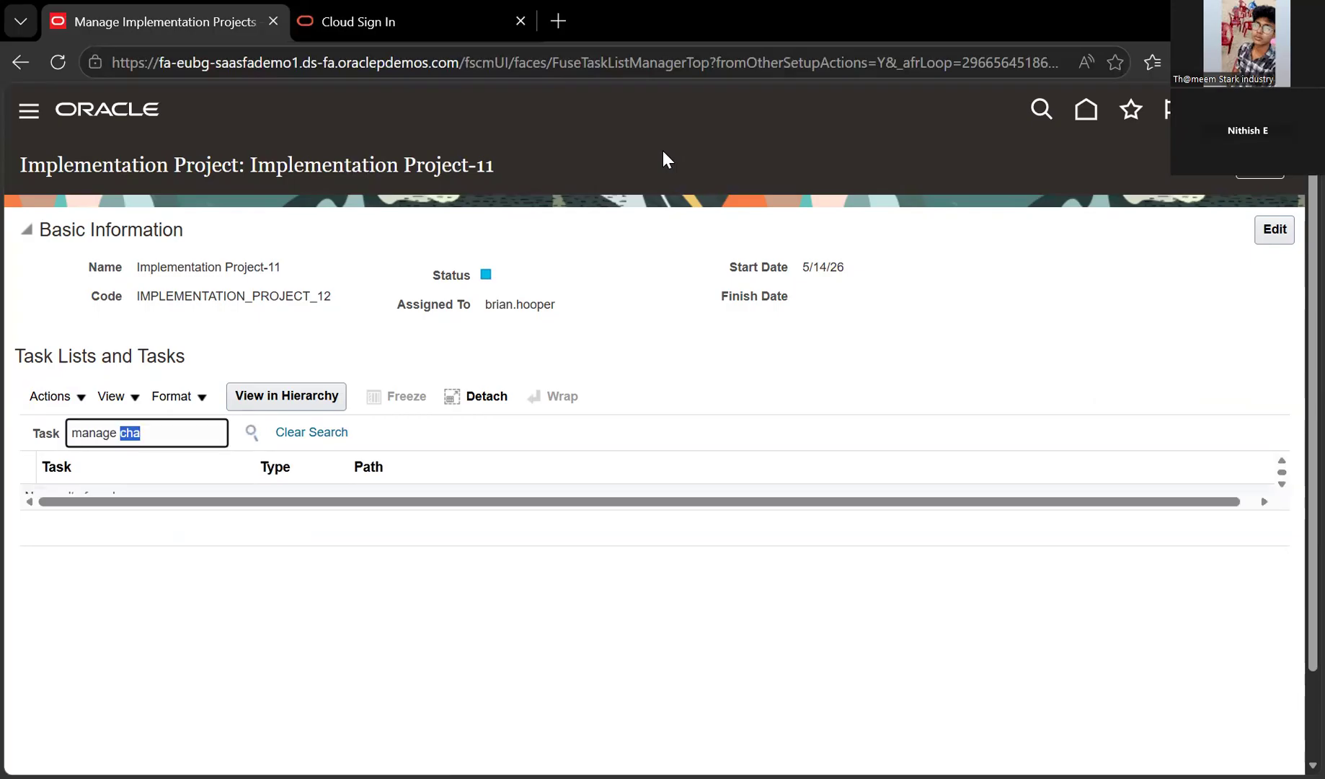
key("BackSpace")
key("BackSpace")
key("BackSpace")
key("BackSpace")
key("BackSpace")
key("BackSpace")
key("BackSpace")
key("BackSpace")
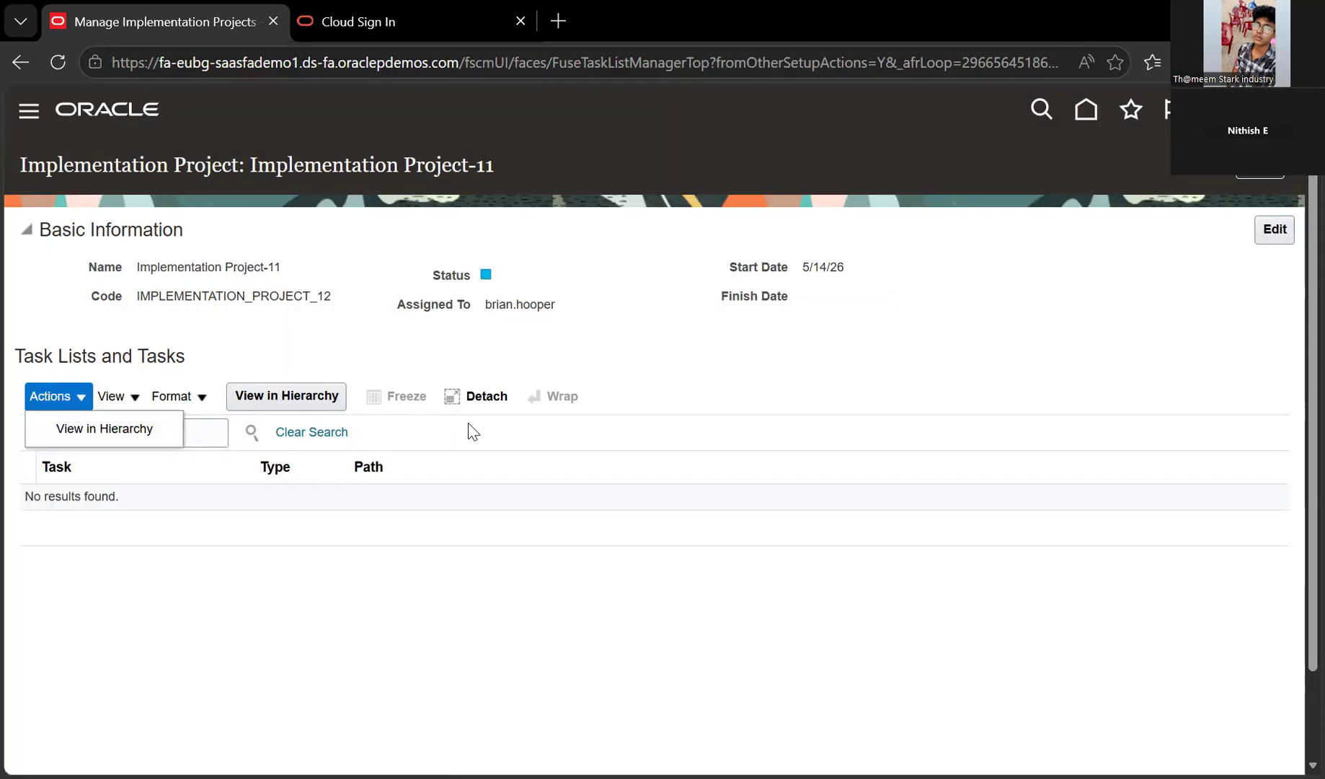
left_click(468, 431)
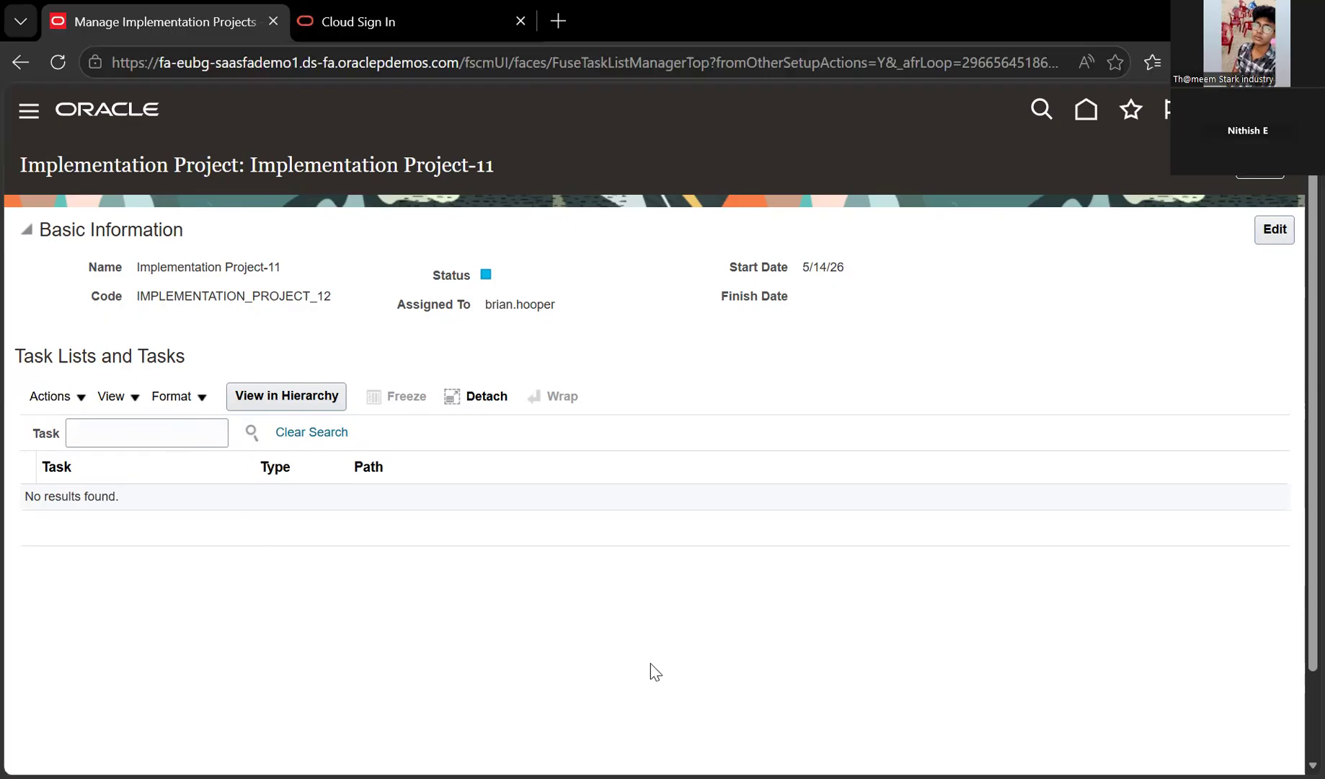
left_click(1277, 163)
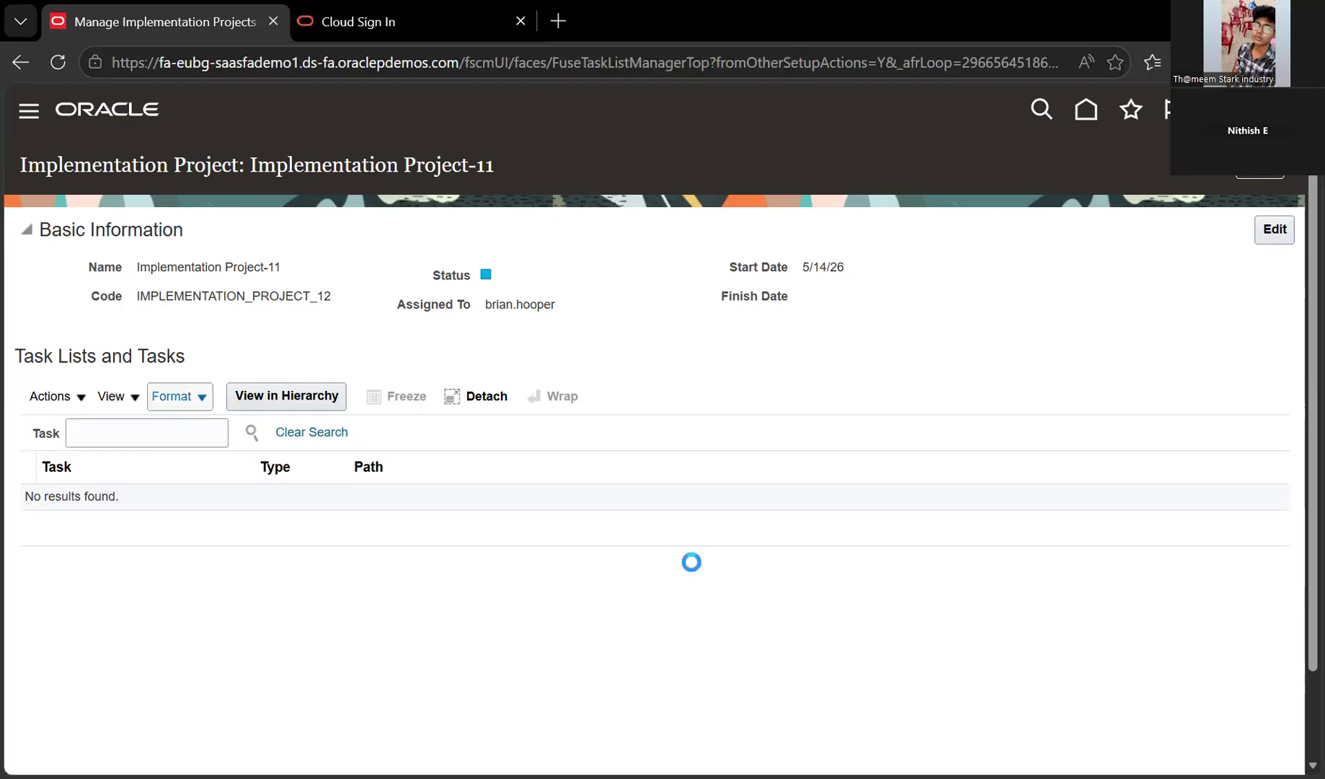
Open Star Implementation Project and select its Financials task list row
left_click(562, 579)
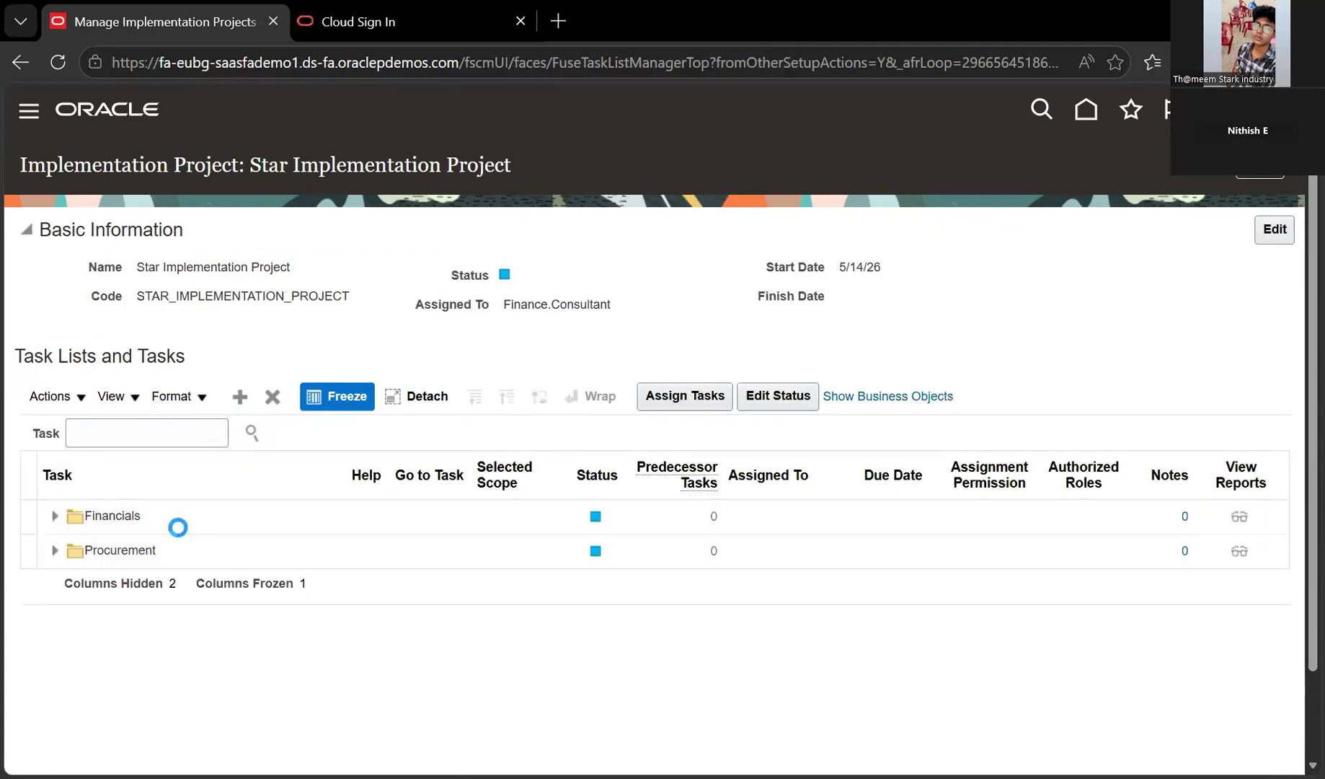
left_click(213, 514)
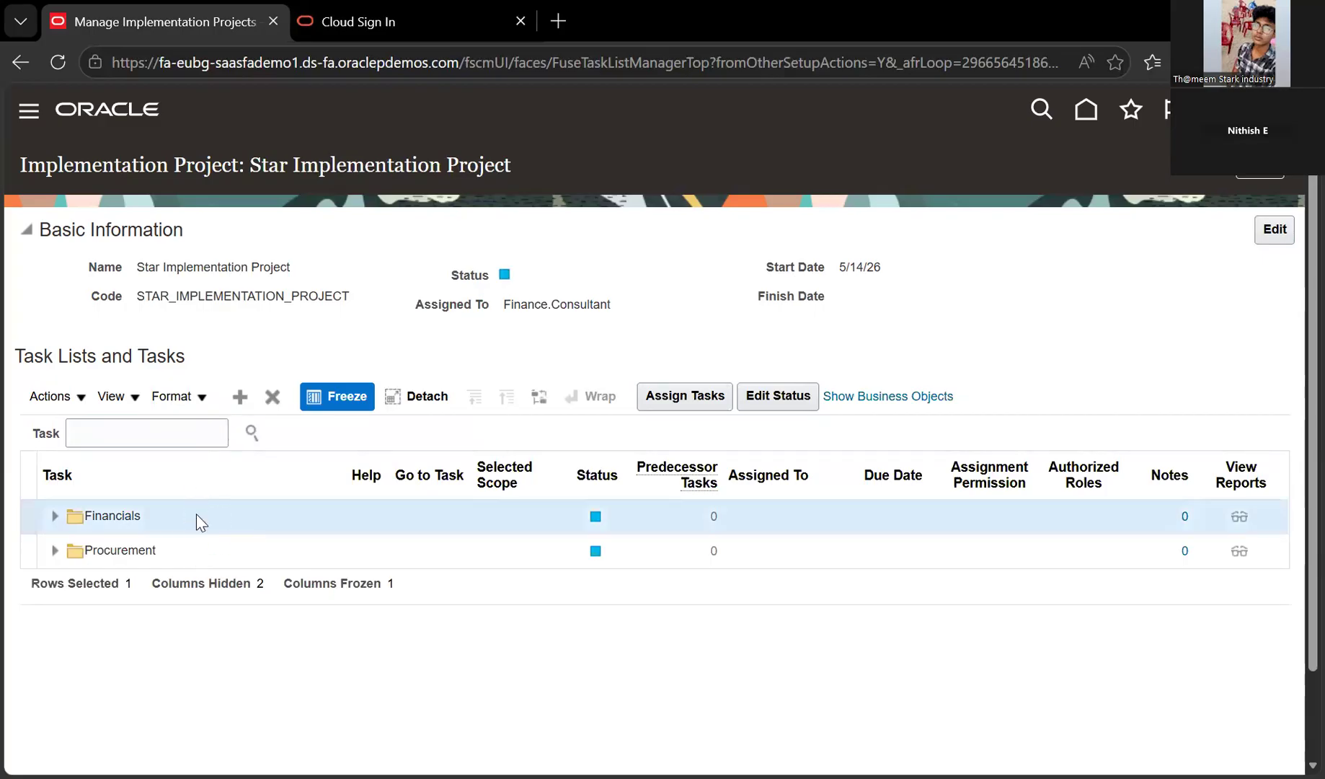
key("Down")
left_click(178, 515)
left_click(185, 551)
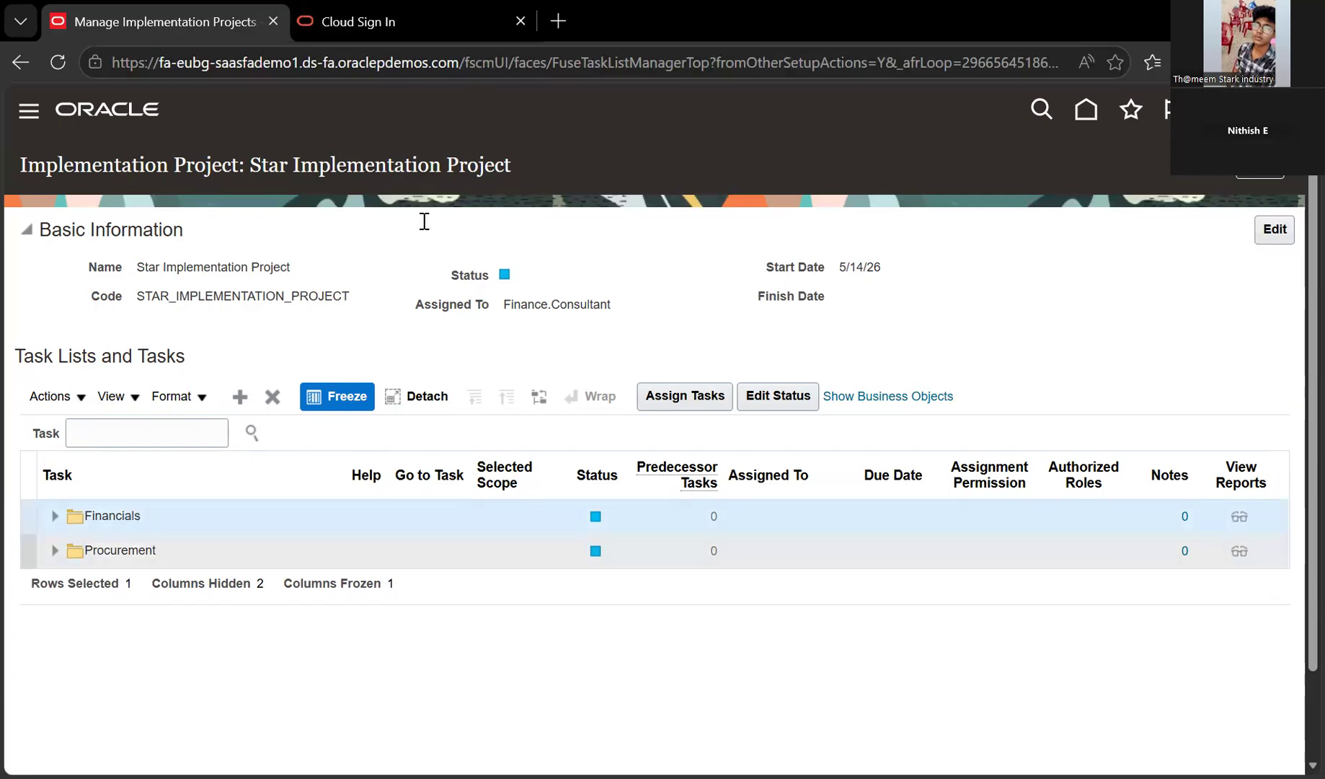
Search the offerings for Procurement and add it to the project with Done
left_click(58, 396)
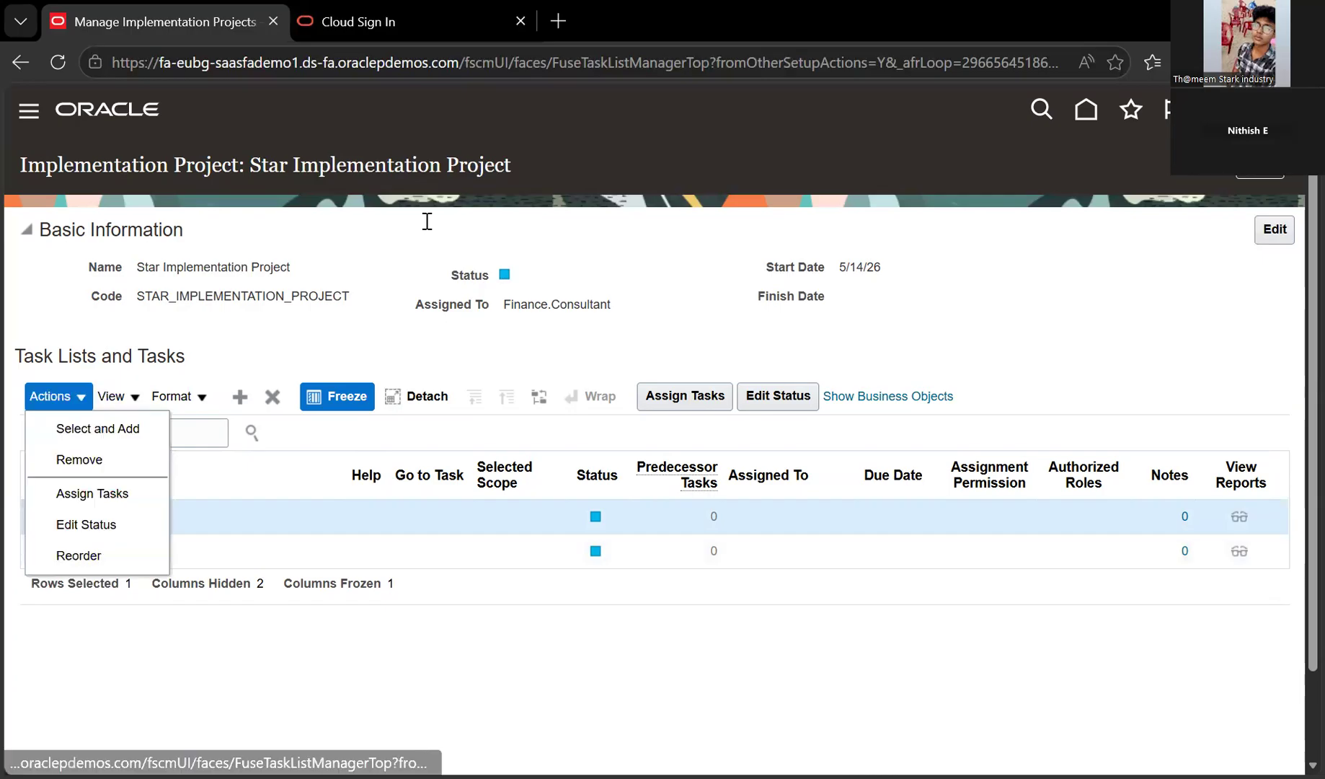
left_click(97, 429)
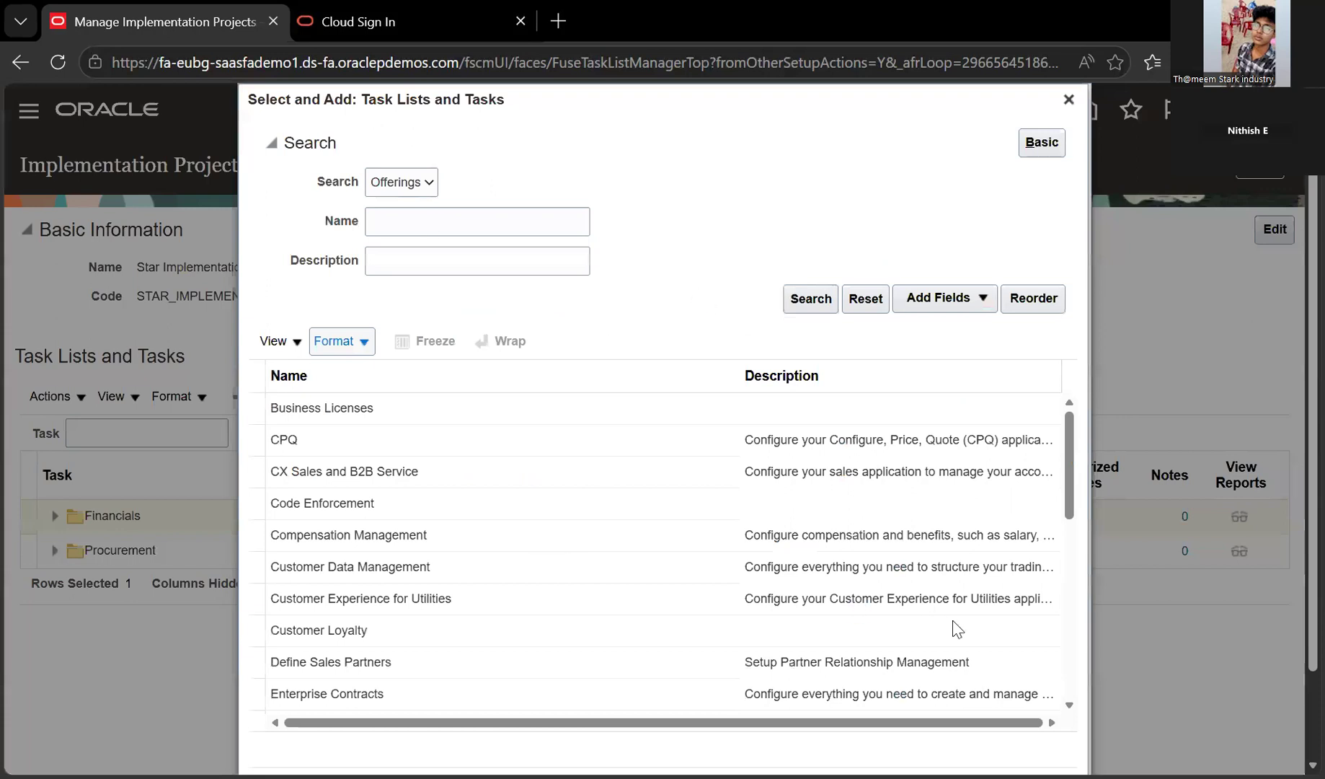
type("proc")
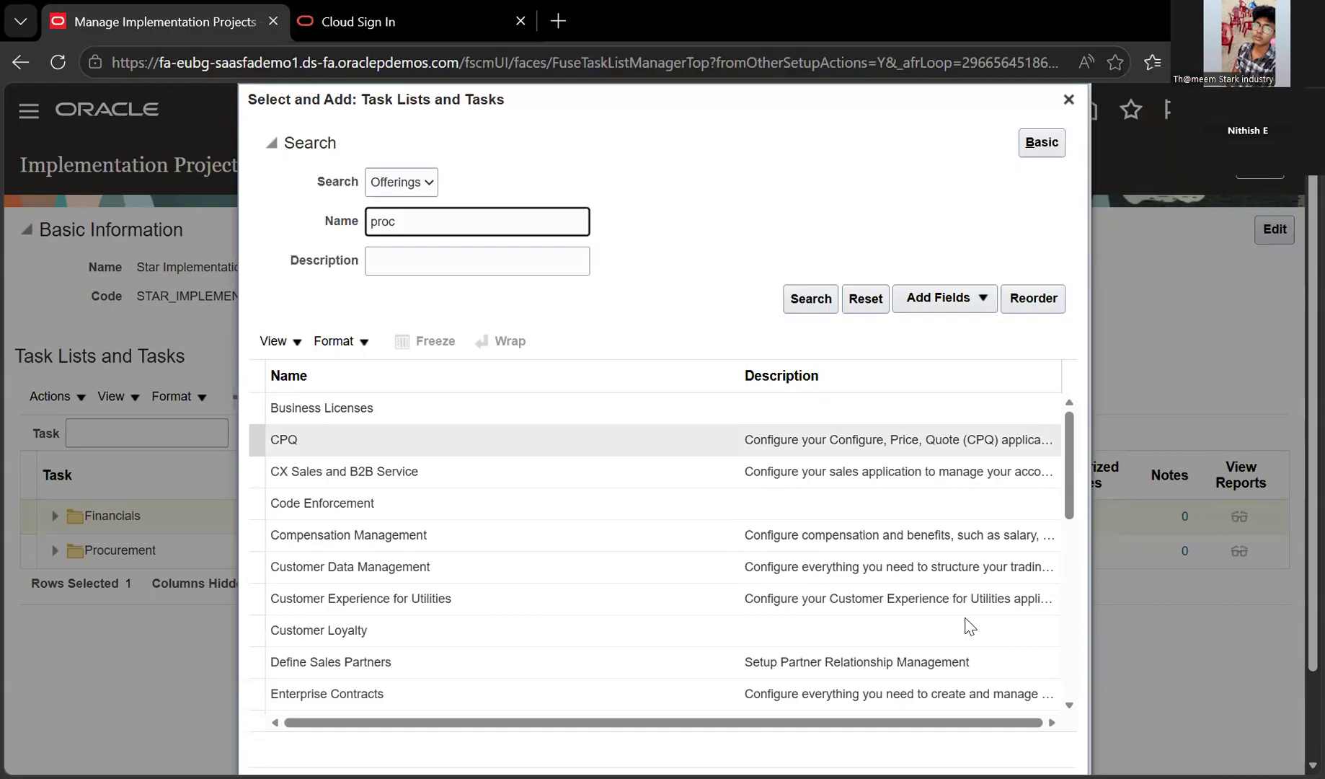
key("BackSpace")
type("d")
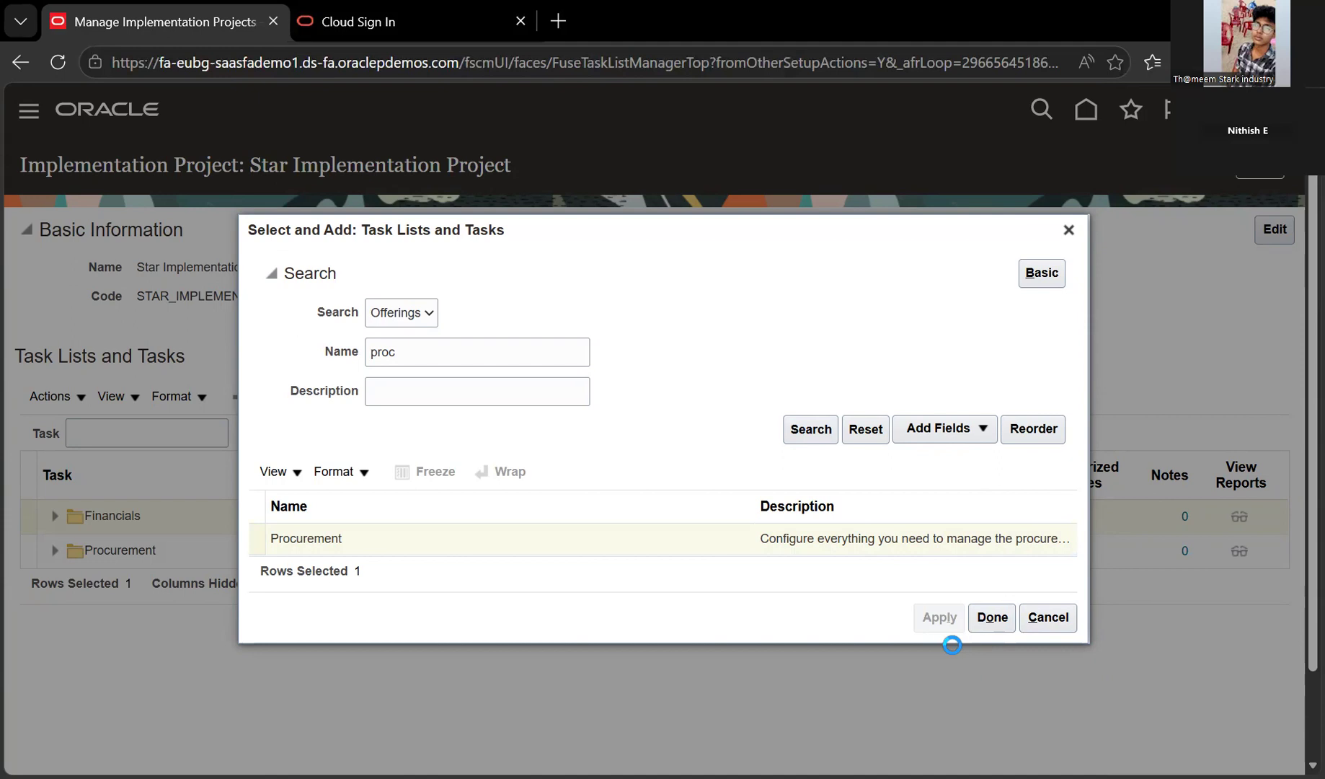
left_click(972, 620)
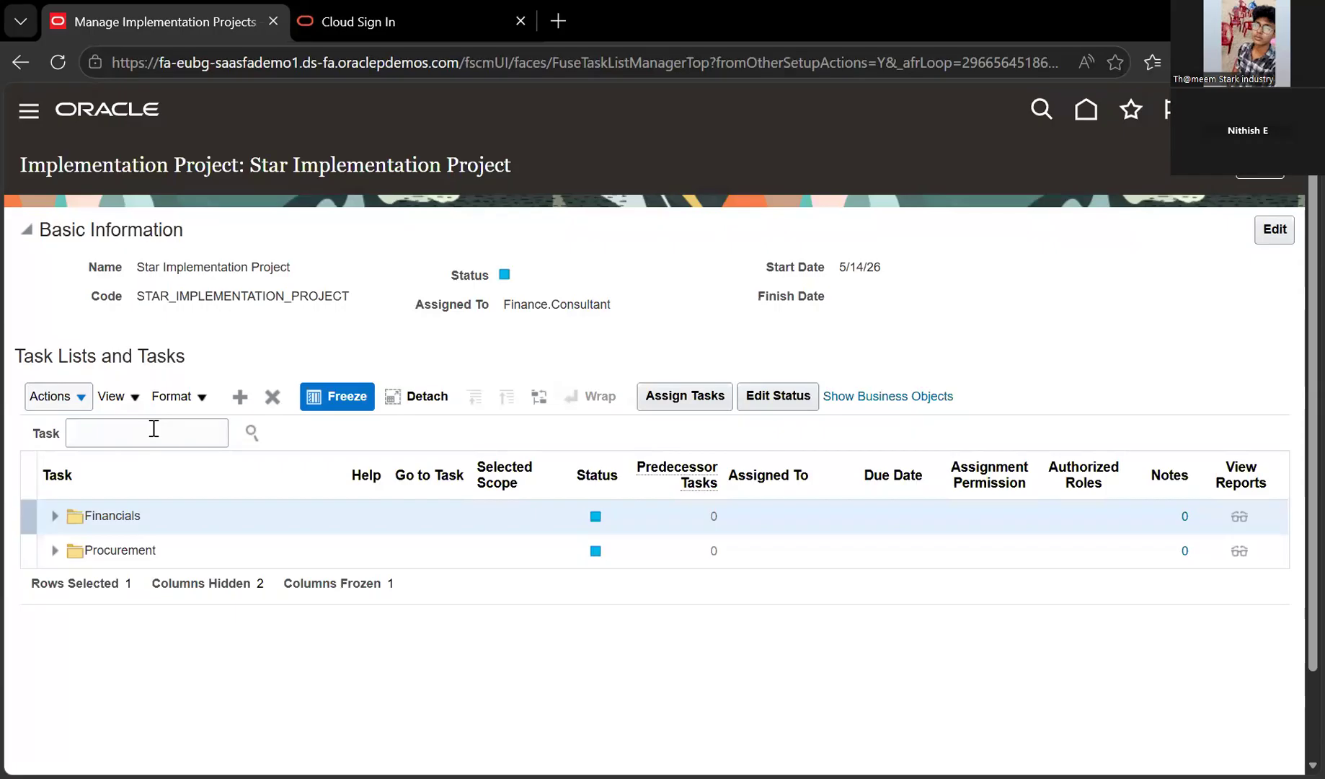
Search the project's tasks for 'manage cha' and select a matching result row
left_click(153, 428)
type("manag")
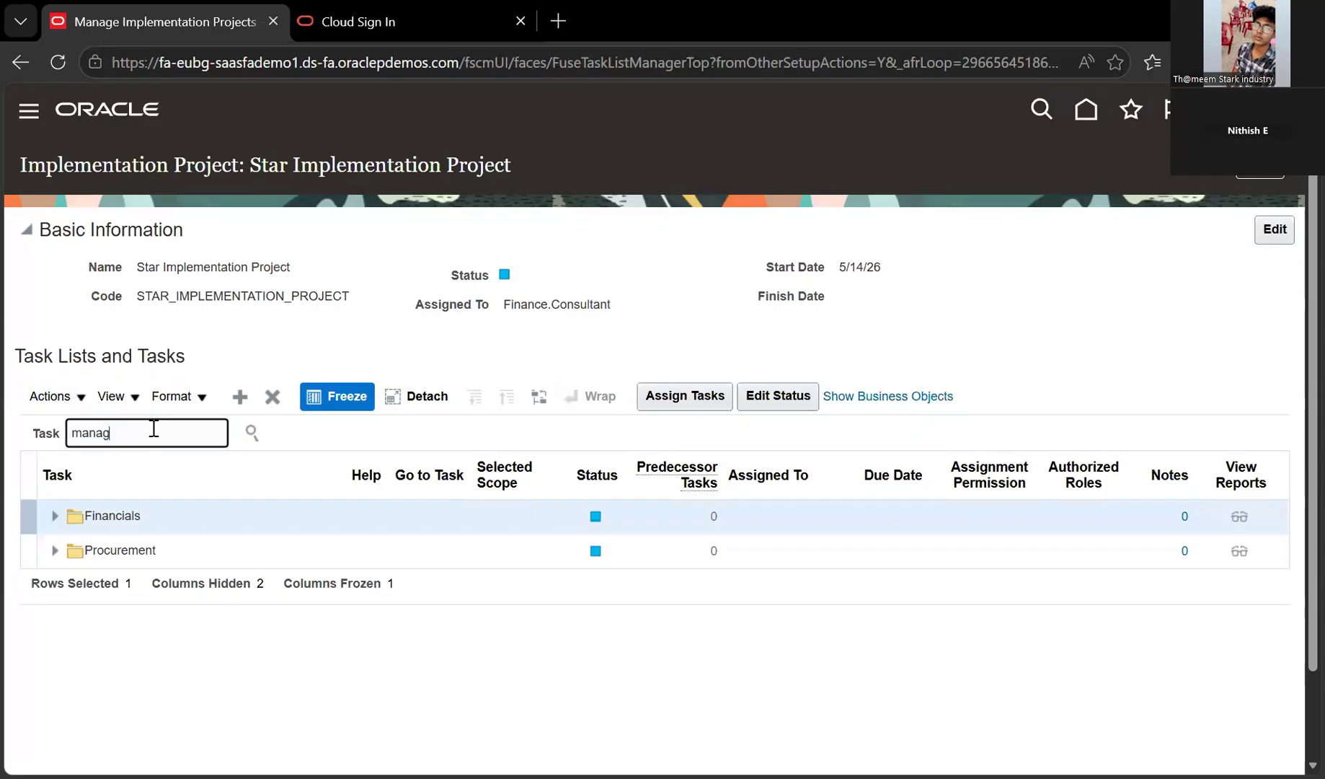
type("e")
type("ad")
key("BackSpace")
key("BackSpace")
type("cha")
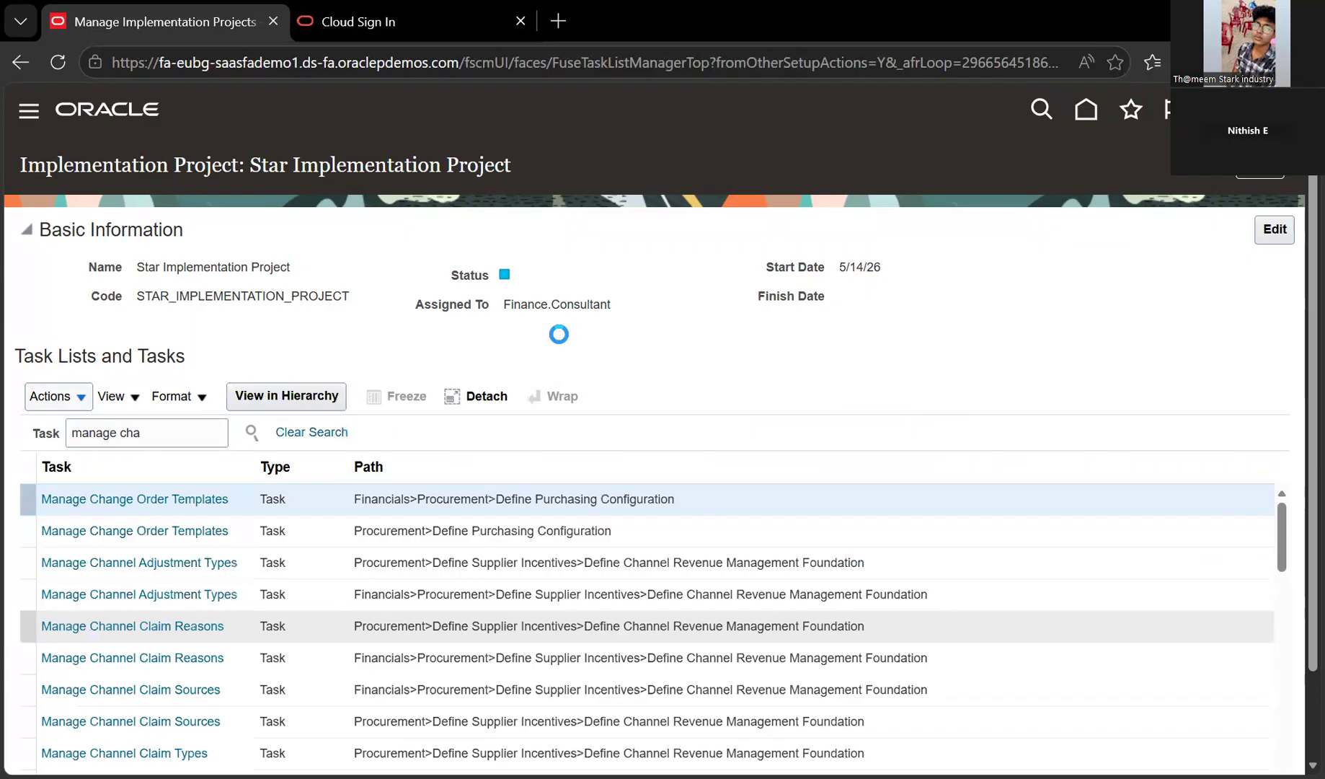
scroll(302, 629, "down", 4)
left_click(302, 630)
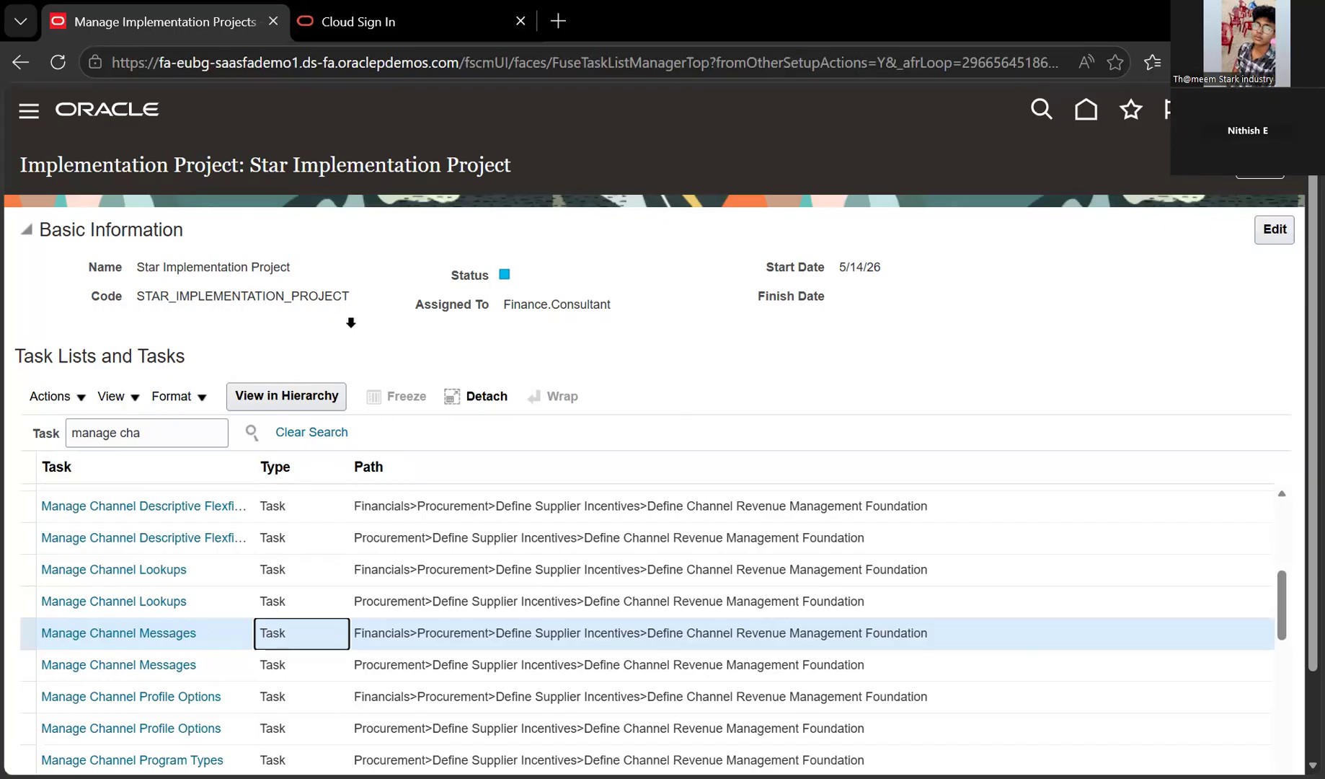
left_click(112, 395)
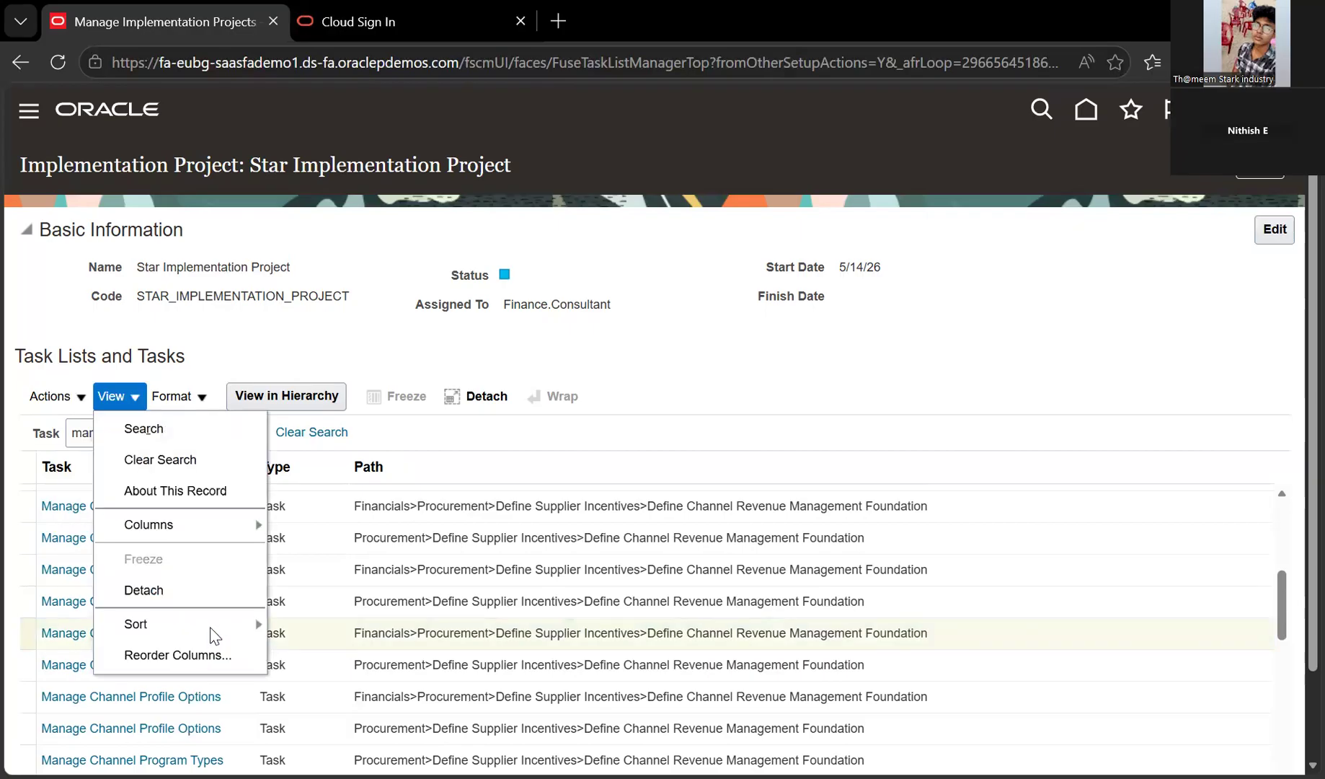
left_click(211, 629)
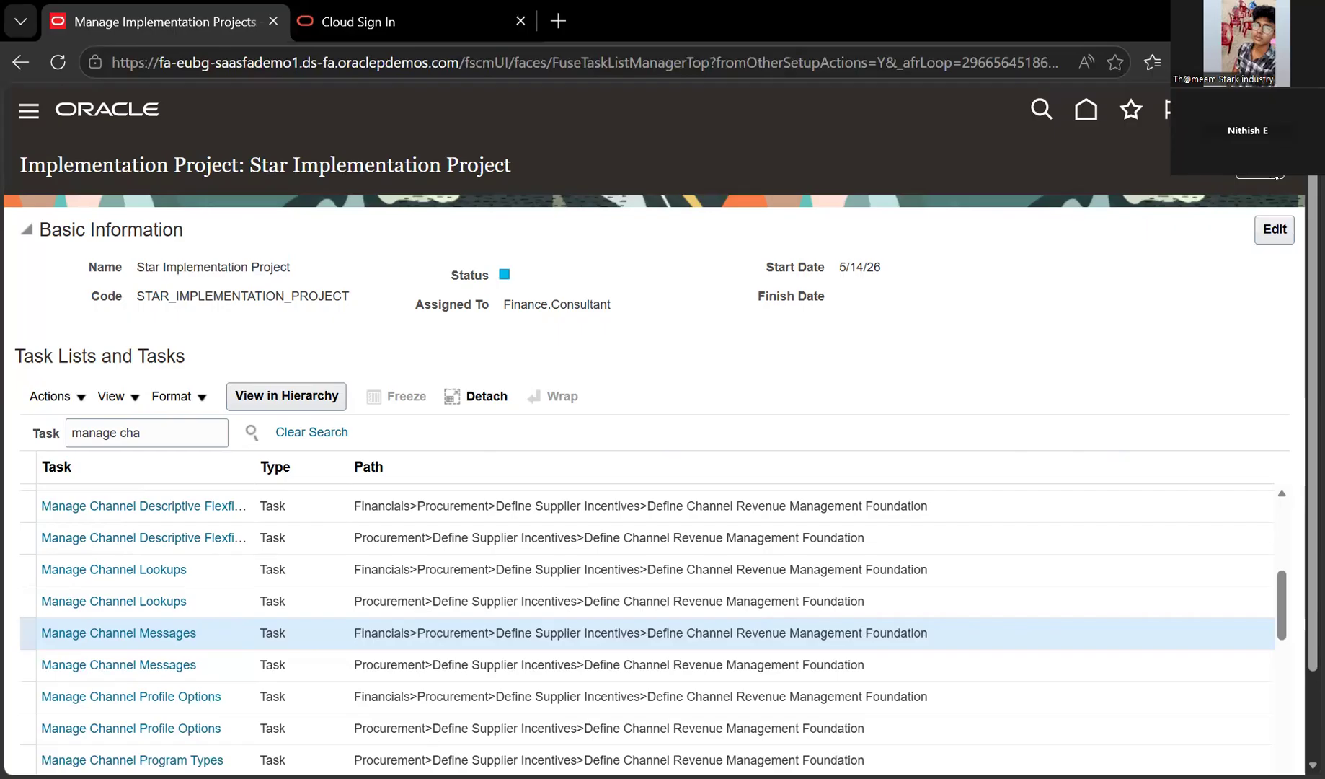
left_click_drag(27, 166, 511, 165)
Return from Star Implementation Project to the Implementation Projects list
left_click(791, 479)
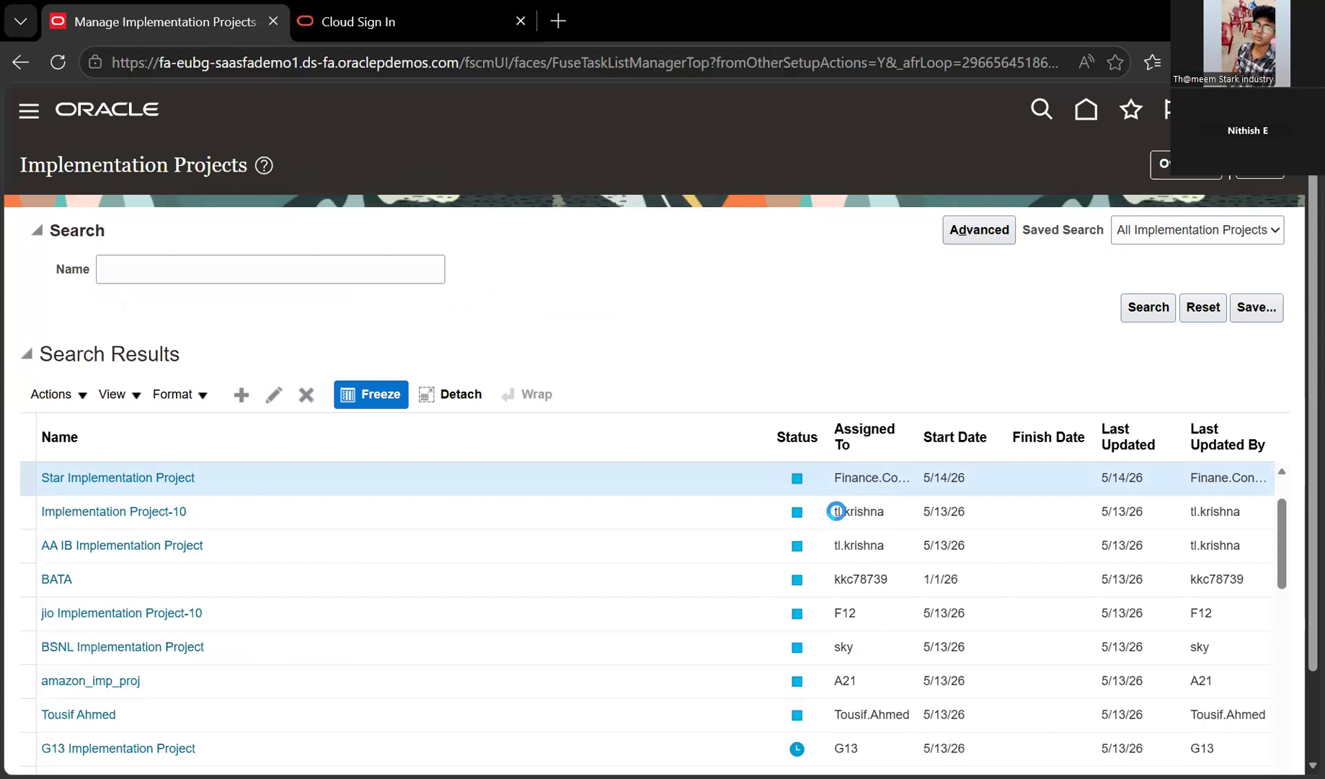
scroll(837, 512, "up", 2)
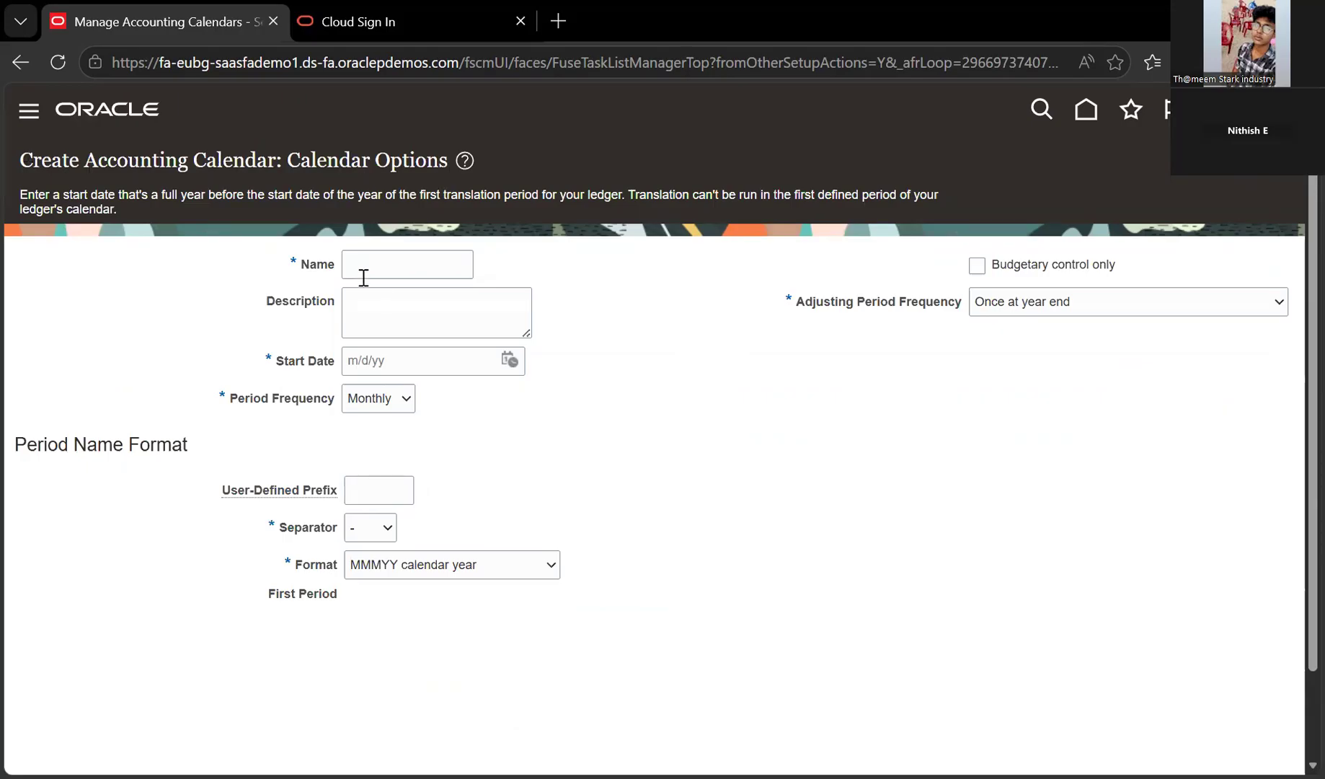
Review the Create Accounting Calendar heading and name field before leaving the form
double_click(402, 348)
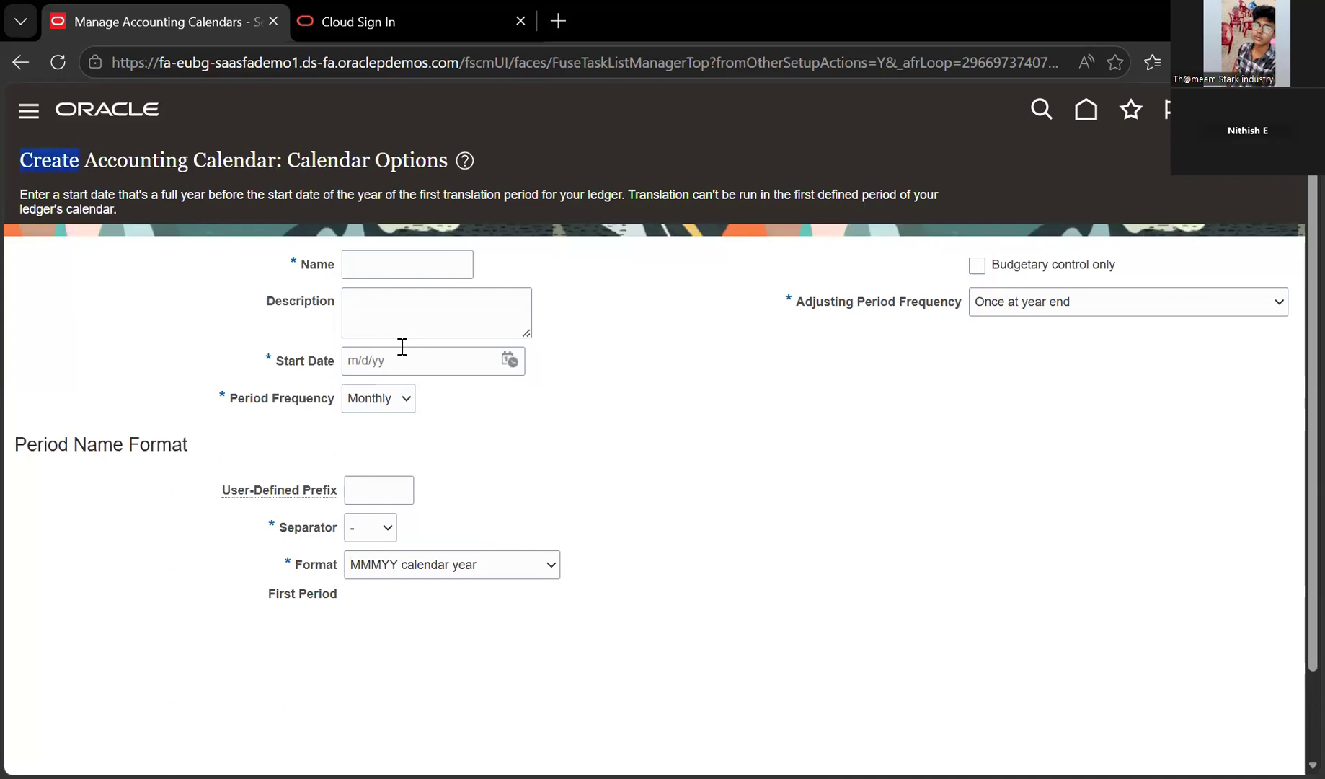
left_click_drag(79, 160, 439, 160)
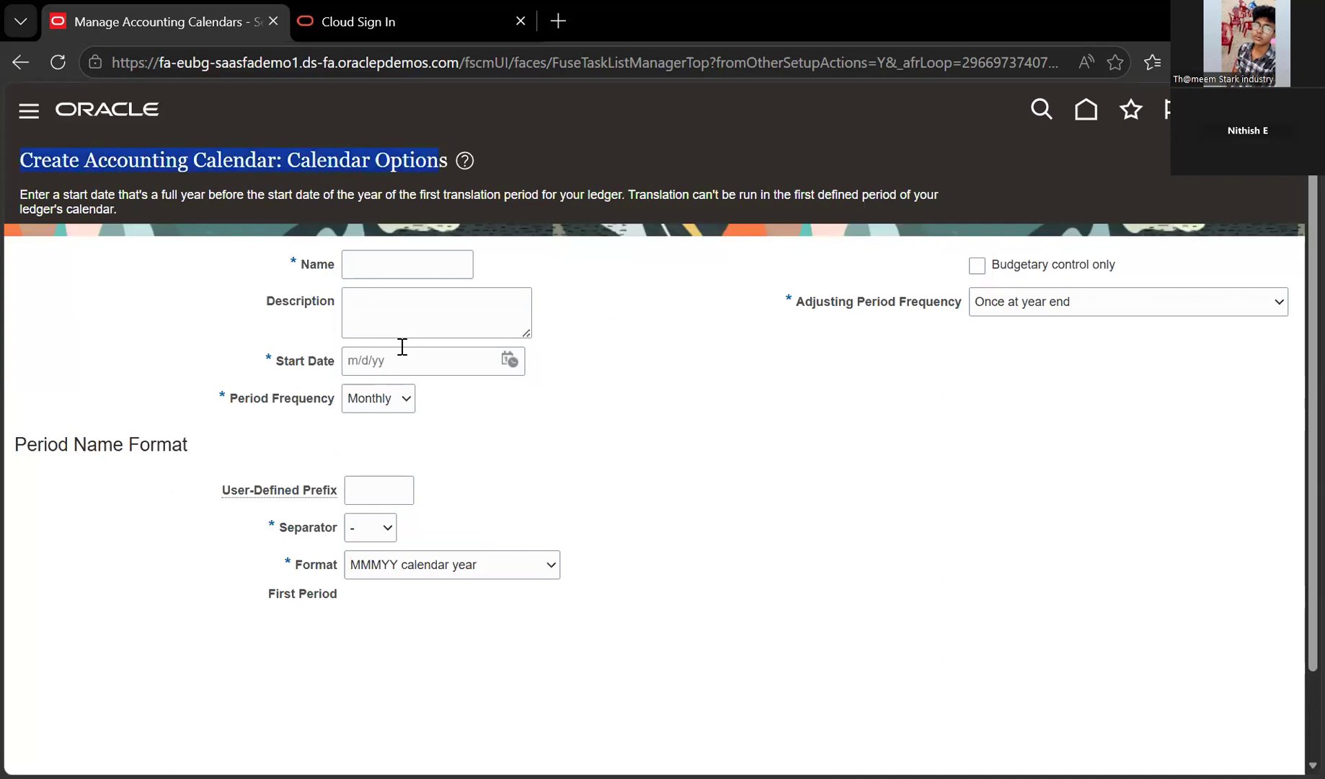
left_click(408, 265)
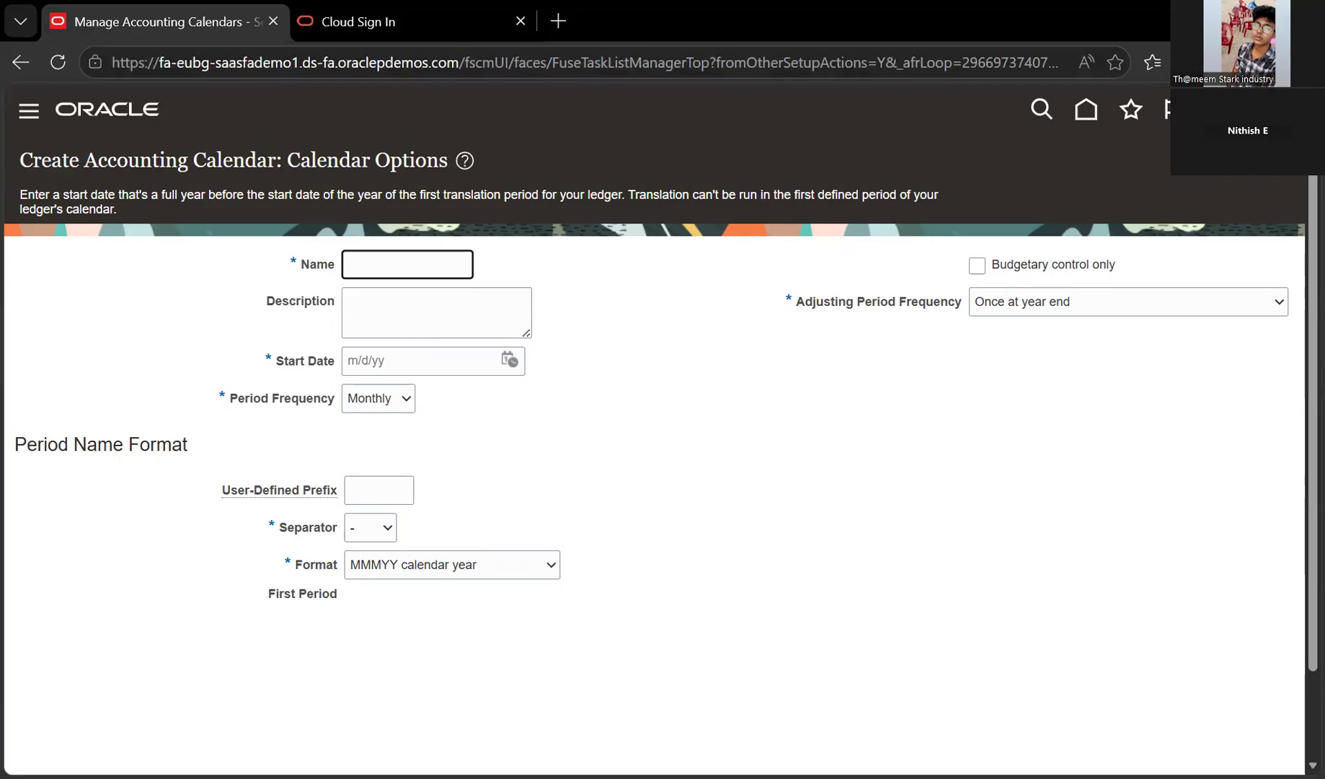
left_click_drag(20, 160, 450, 161)
left_click(555, 162)
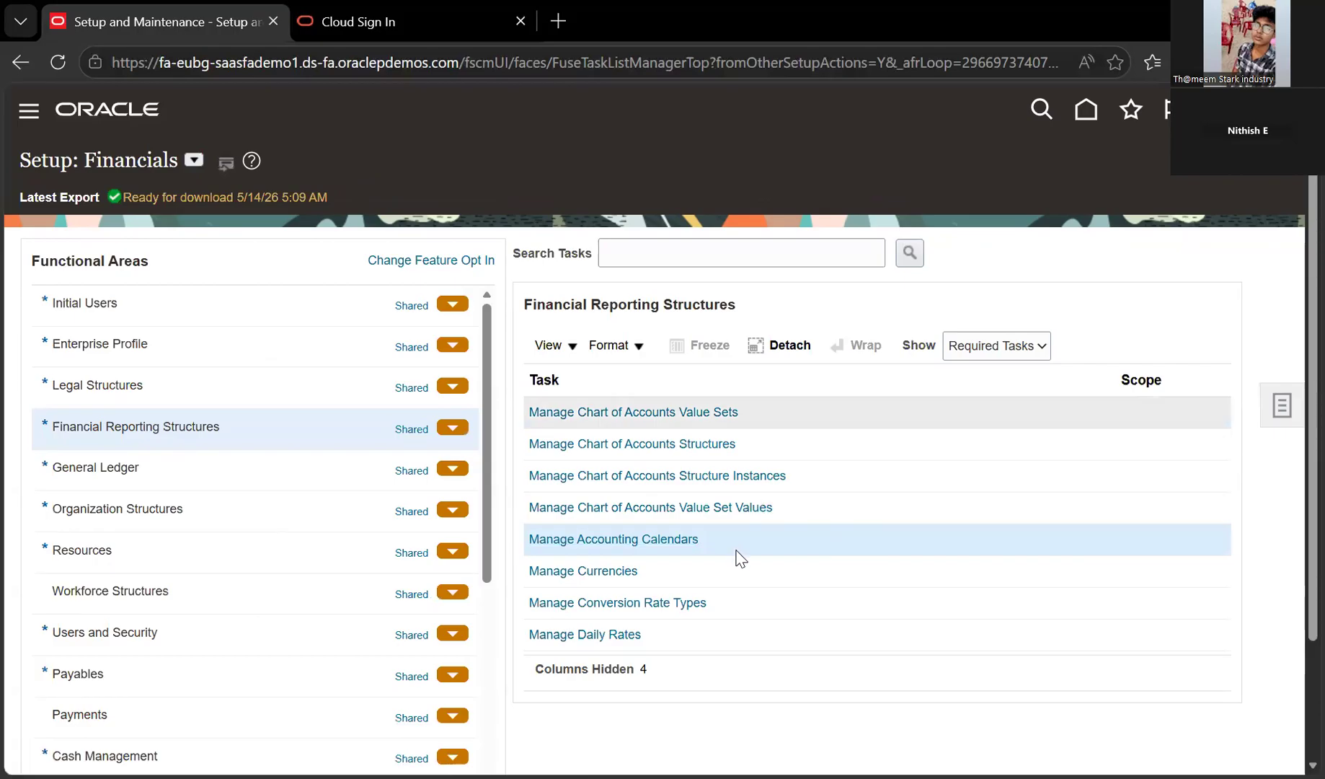
left_click(635, 539)
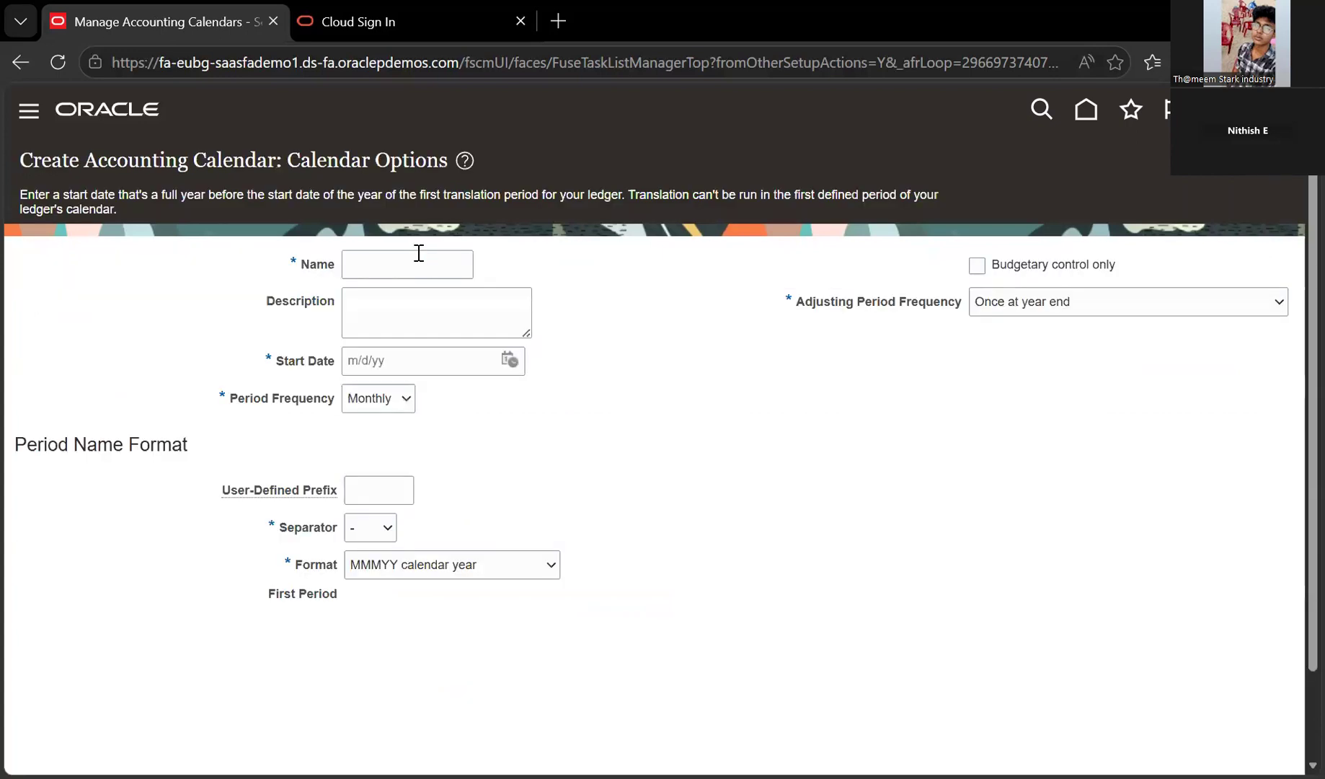
left_click(418, 253)
Replace the sample calendar name with BUD_CAL
type("Samplk")
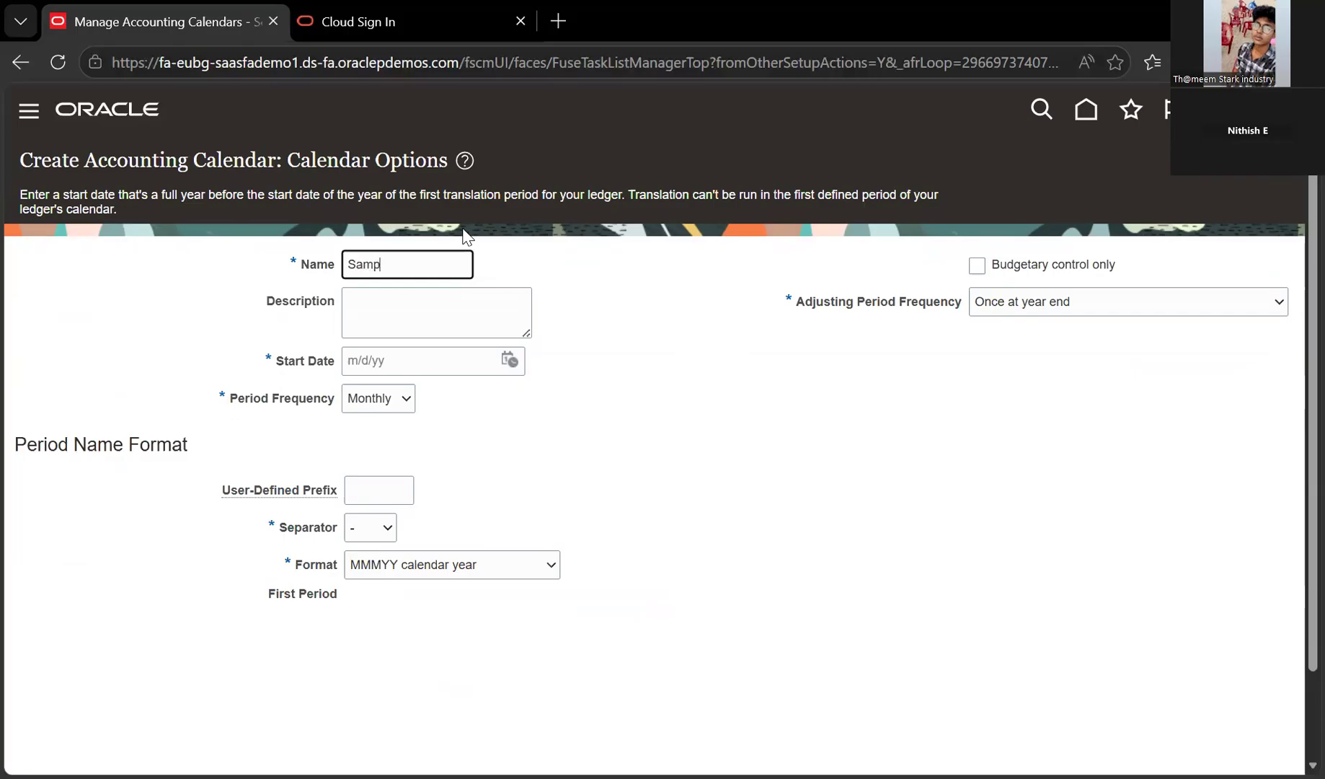
key("BackSpace")
type("e")
key("BackSpace")
key("BackSpace")
key("BackSpace")
key("BackSpace")
key("BackSpace")
key("BackSpace")
type("BUD_CAL")
key("ctrl+a")
key("Right")
Enter 'Calendar for Apr to Mar' as the calendar description
left_click(380, 308)
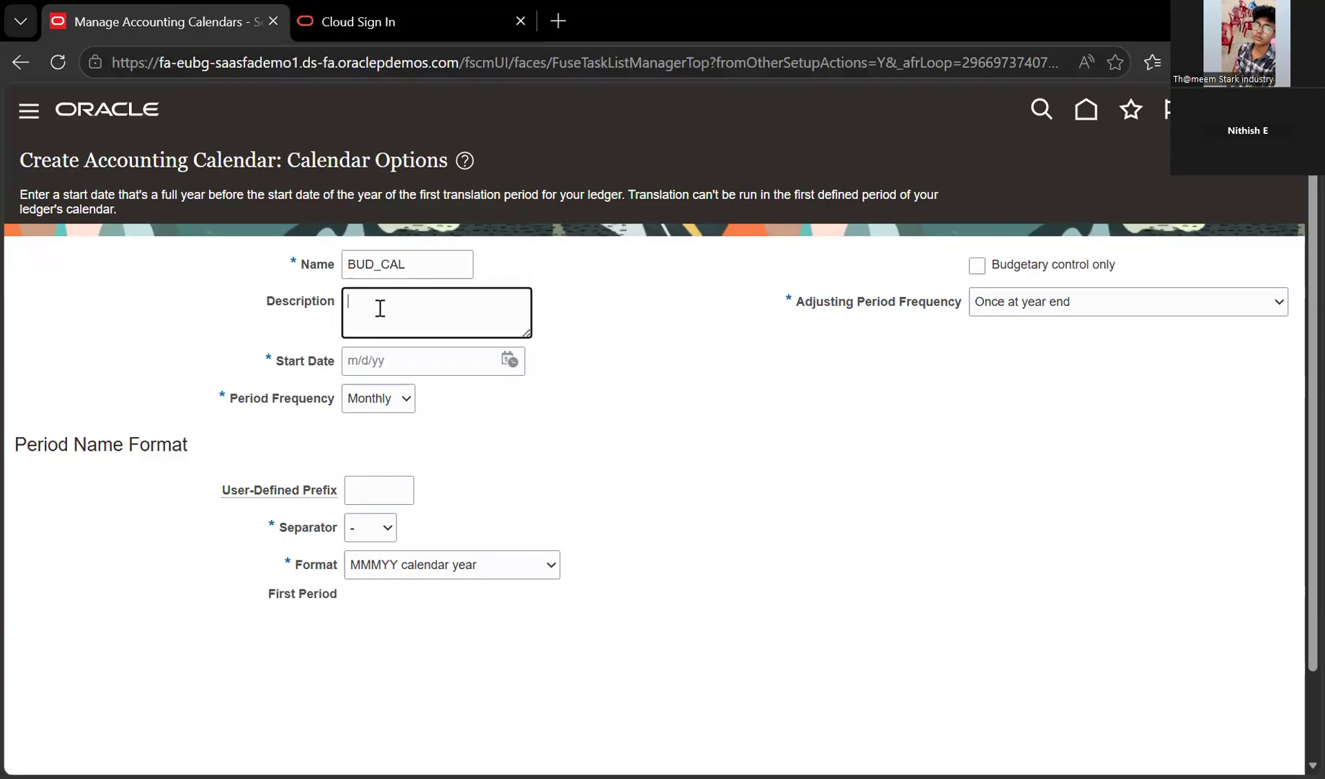
type("Calendar for Apr to Mar")
Set the calendar start date to 4/1/26 with the date picker
left_click(510, 360)
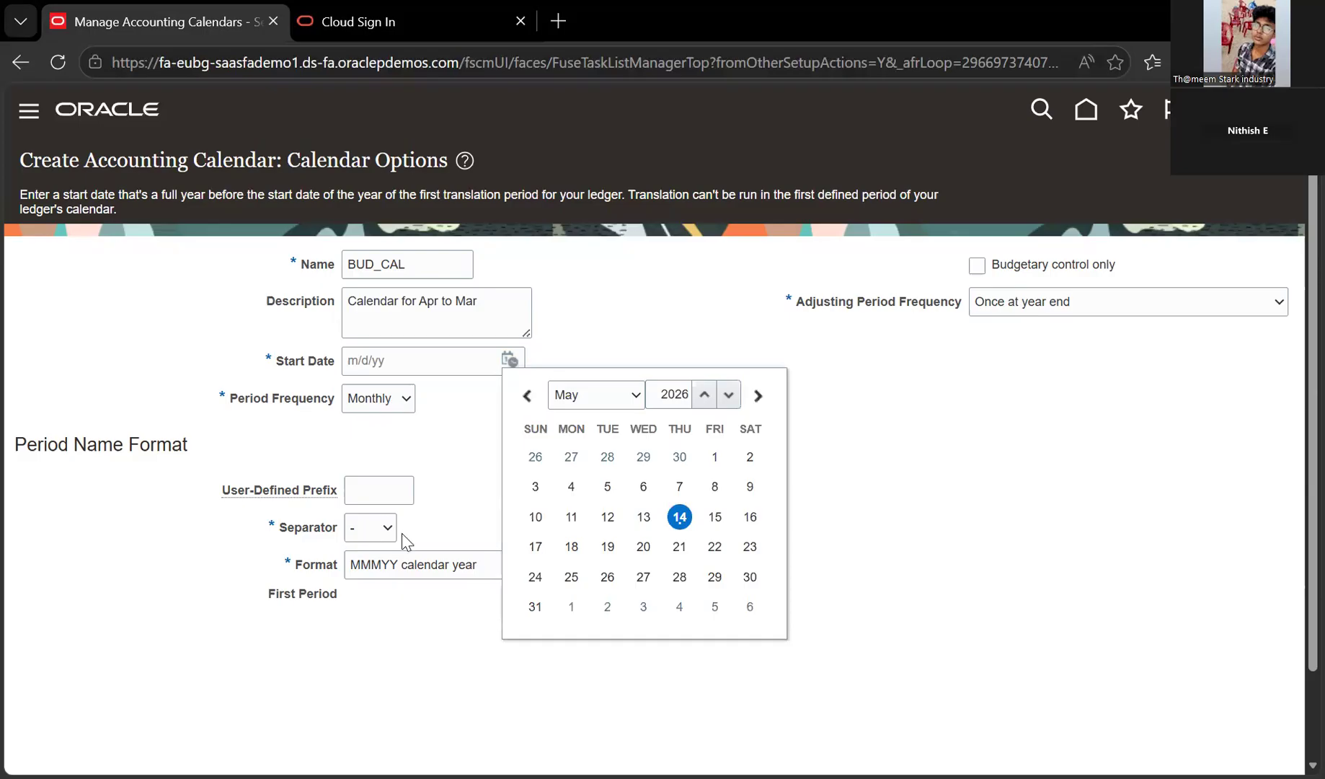
key("Up")
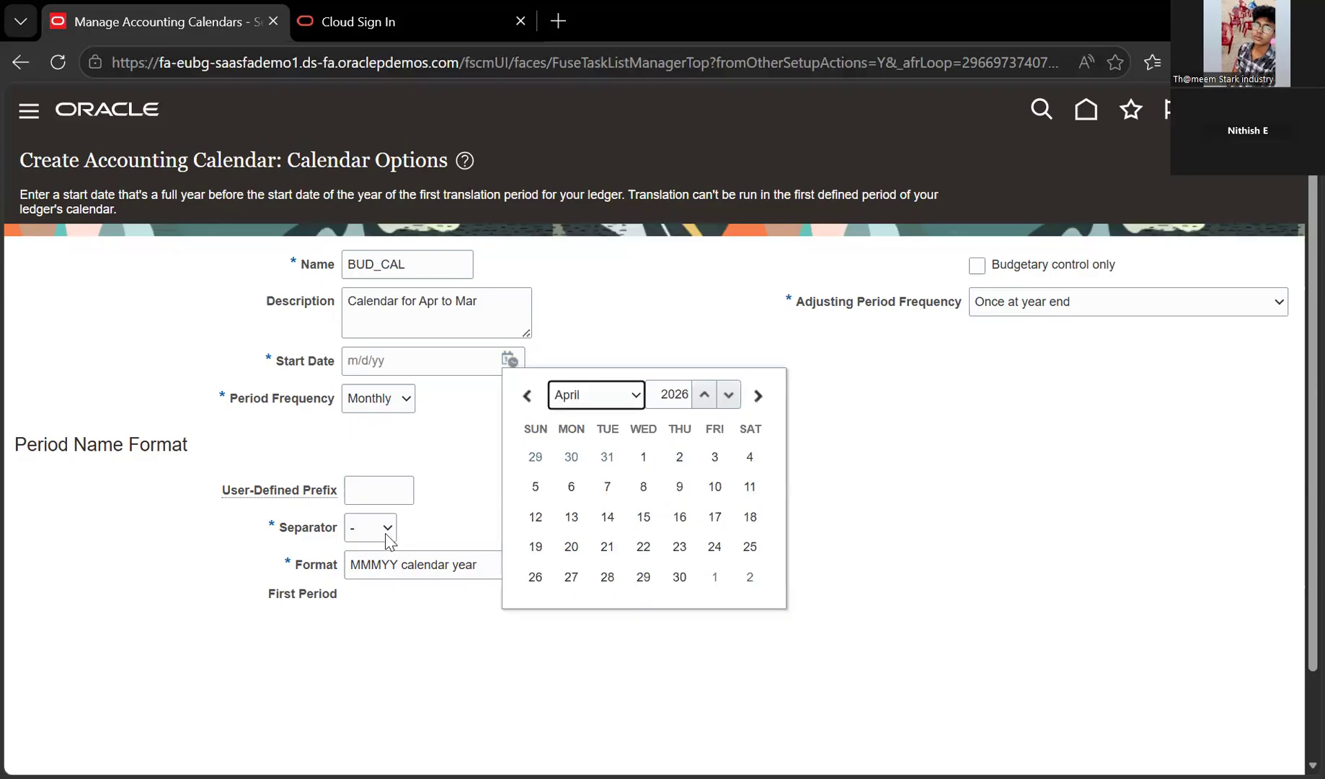
key("Return")
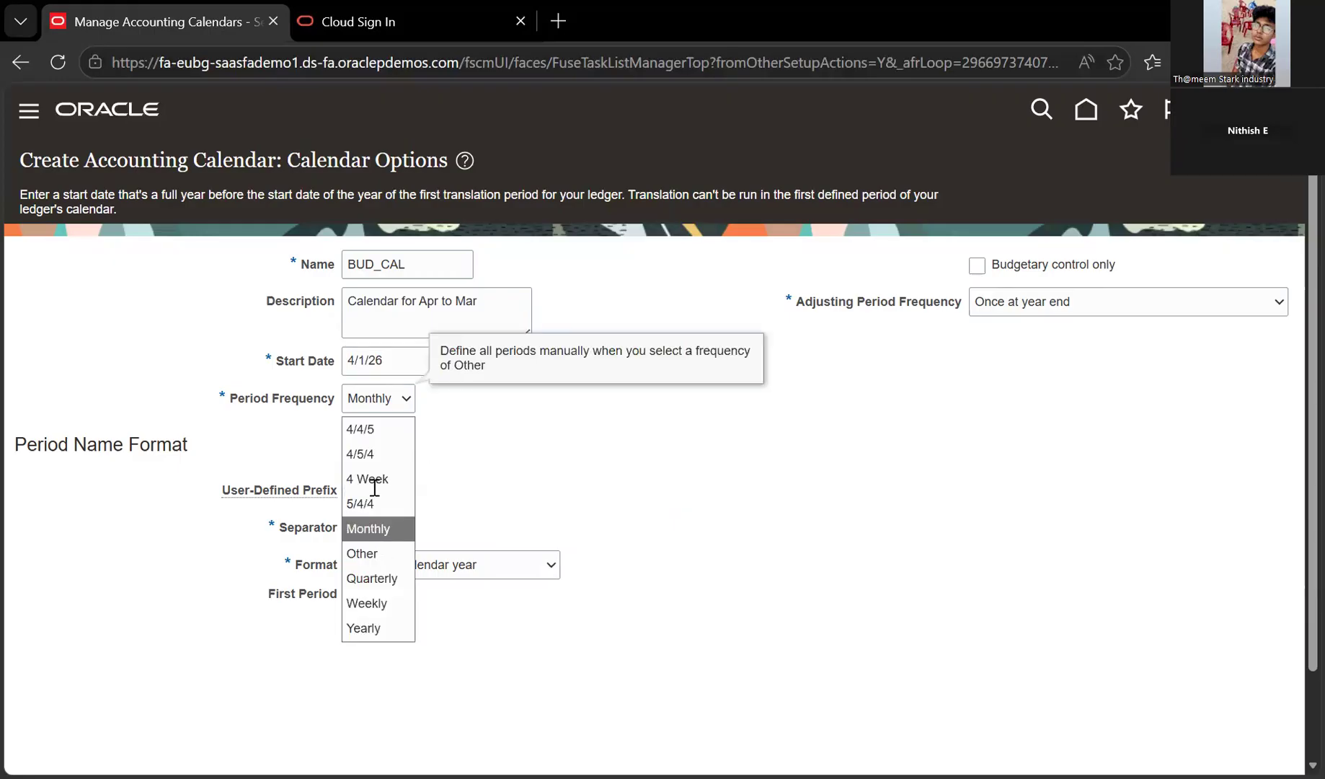
Keep Monthly period frequency and enter 'bug' as the user-defined period prefix
left_click(315, 498)
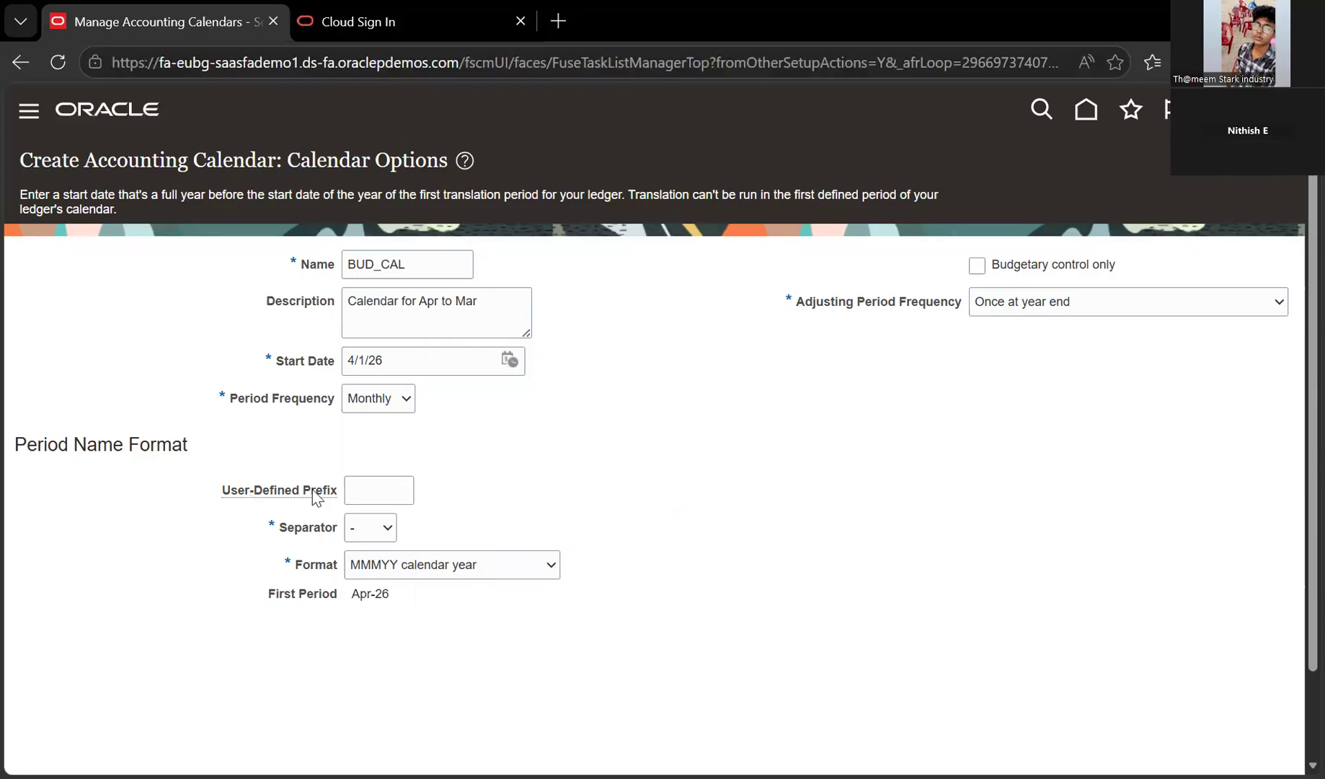
left_click(384, 493)
type("bug")
key("Tab")
Delete the 'bug' prefix from the period names
left_click_drag(373, 593, 402, 593)
double_click(361, 487)
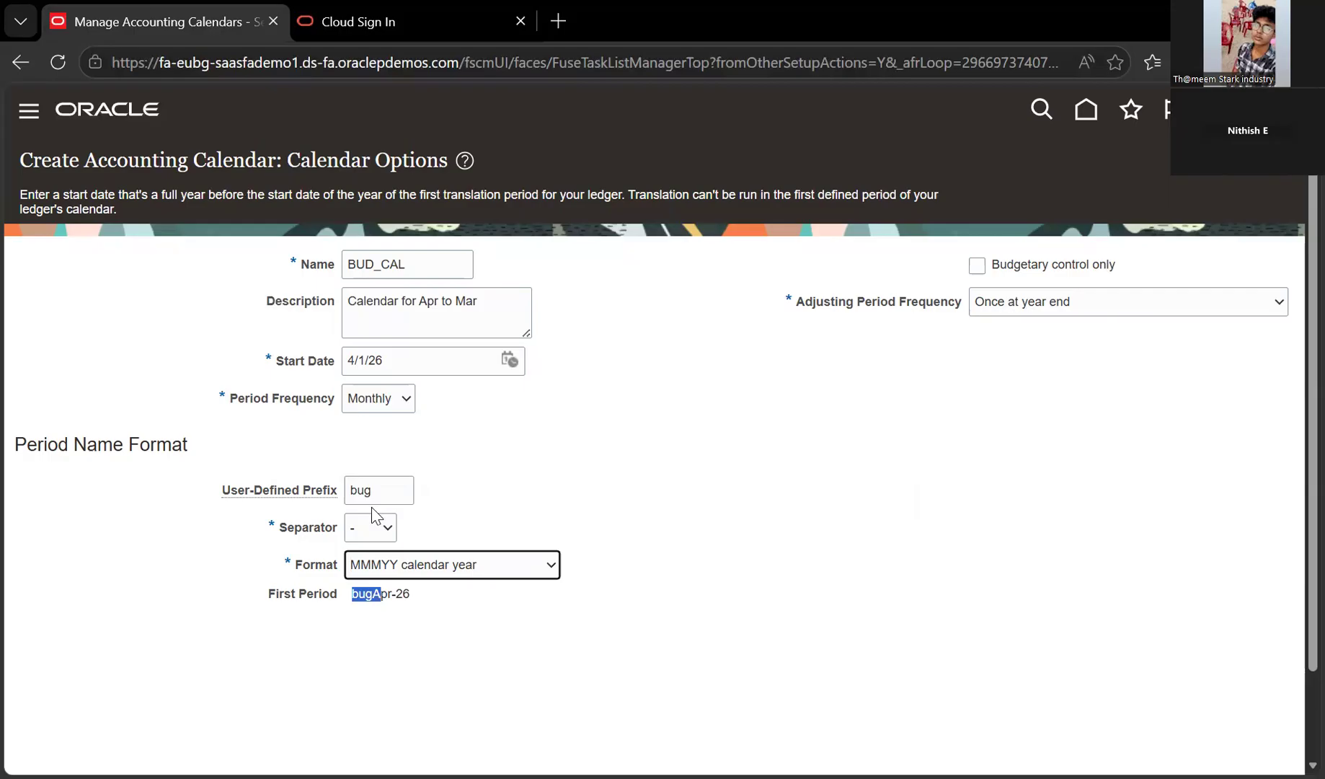
left_click(378, 586)
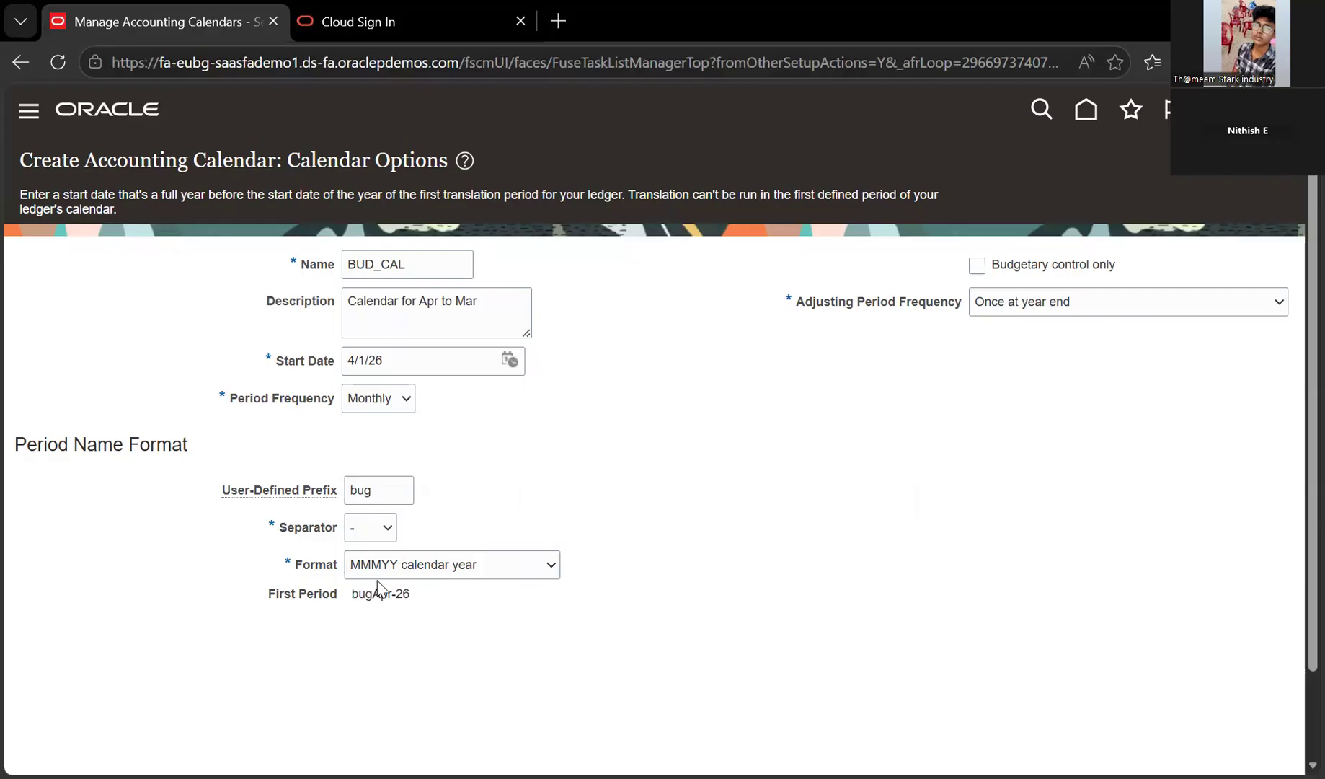
double_click(374, 606)
left_click_drag(385, 495, 366, 557)
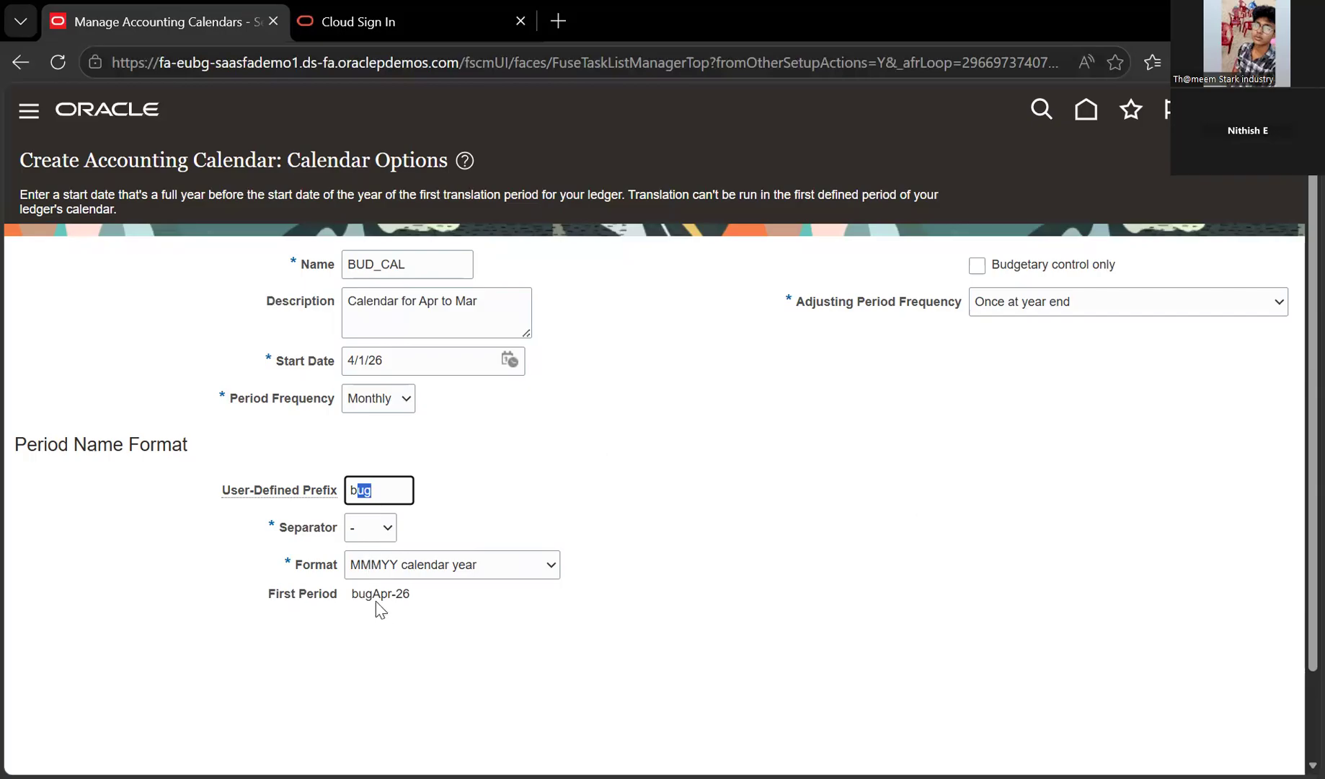
key("BackSpace")
key("BackSpace")
Try the separator options and keep the hyphen separator in period names
left_click(388, 528)
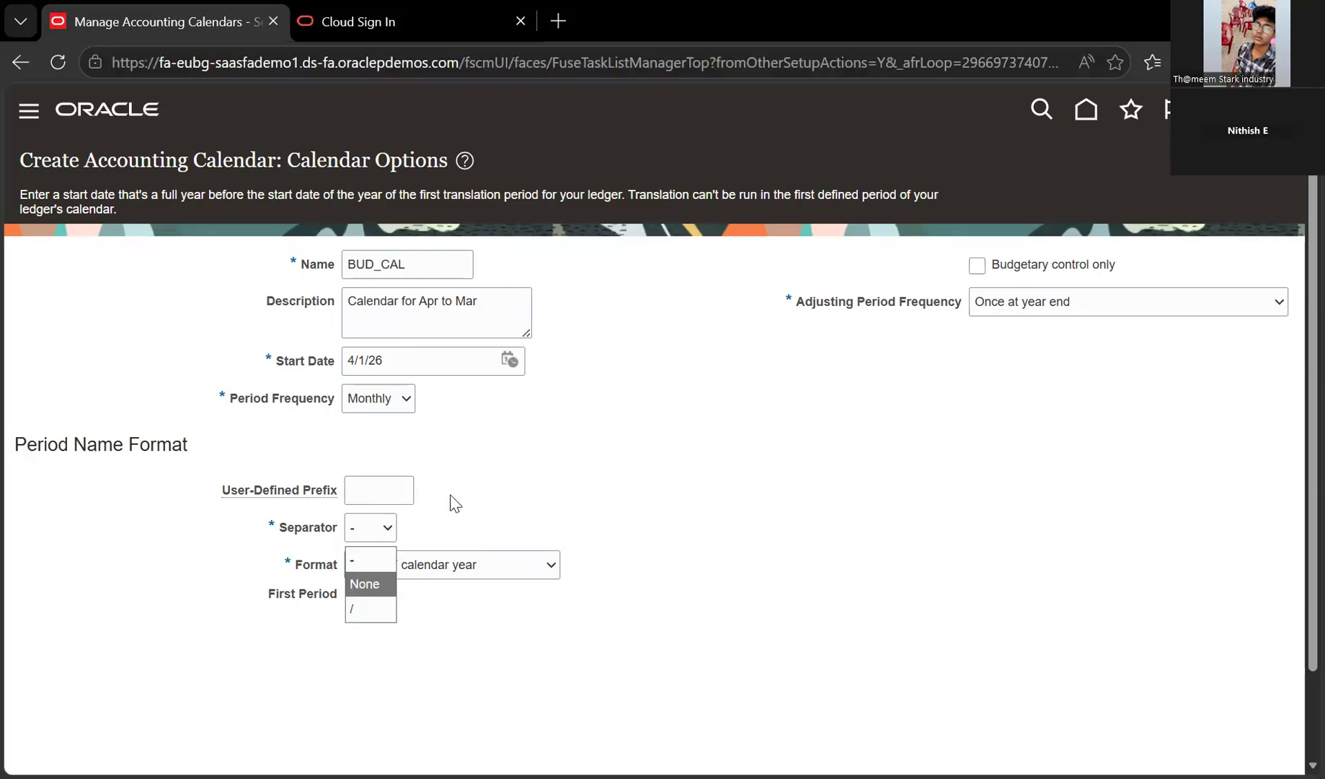
left_click(349, 581)
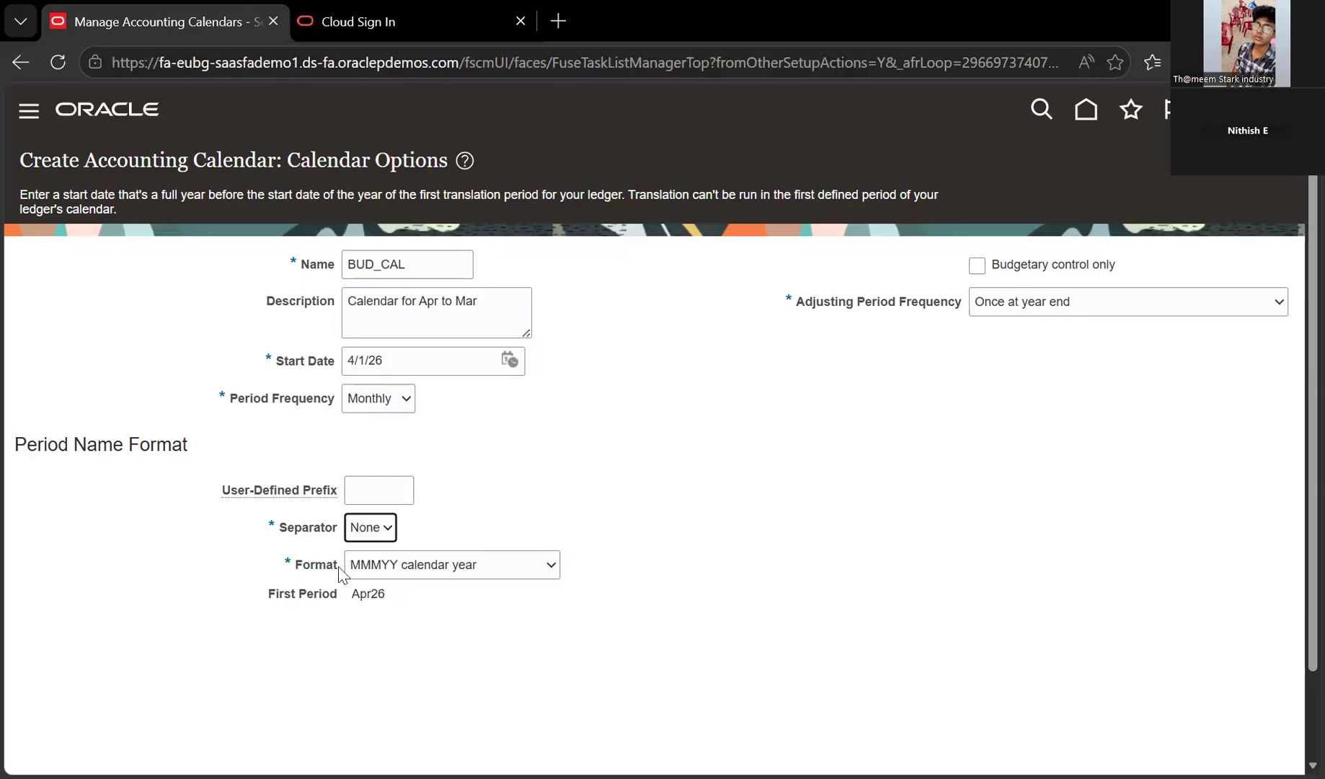
left_click(378, 572)
left_click(489, 248)
double_click(442, 427)
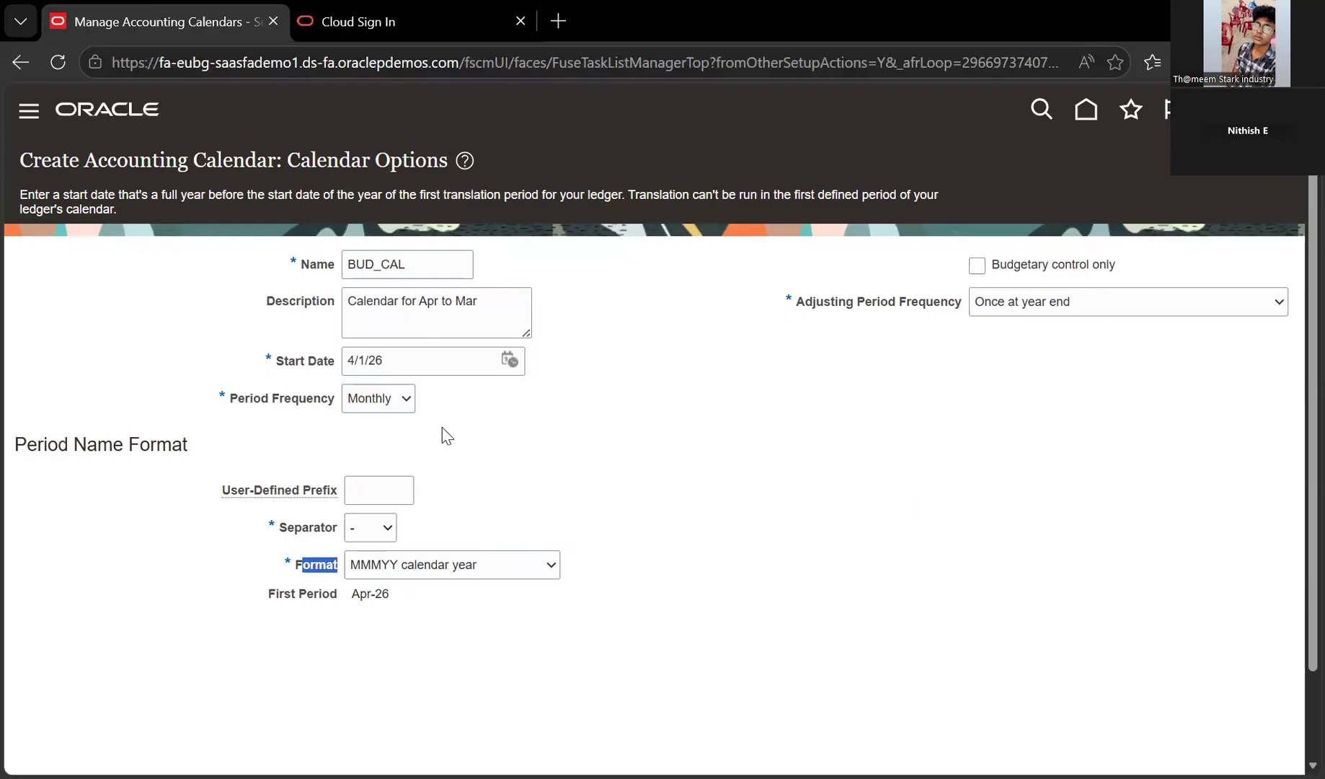
left_click(442, 456)
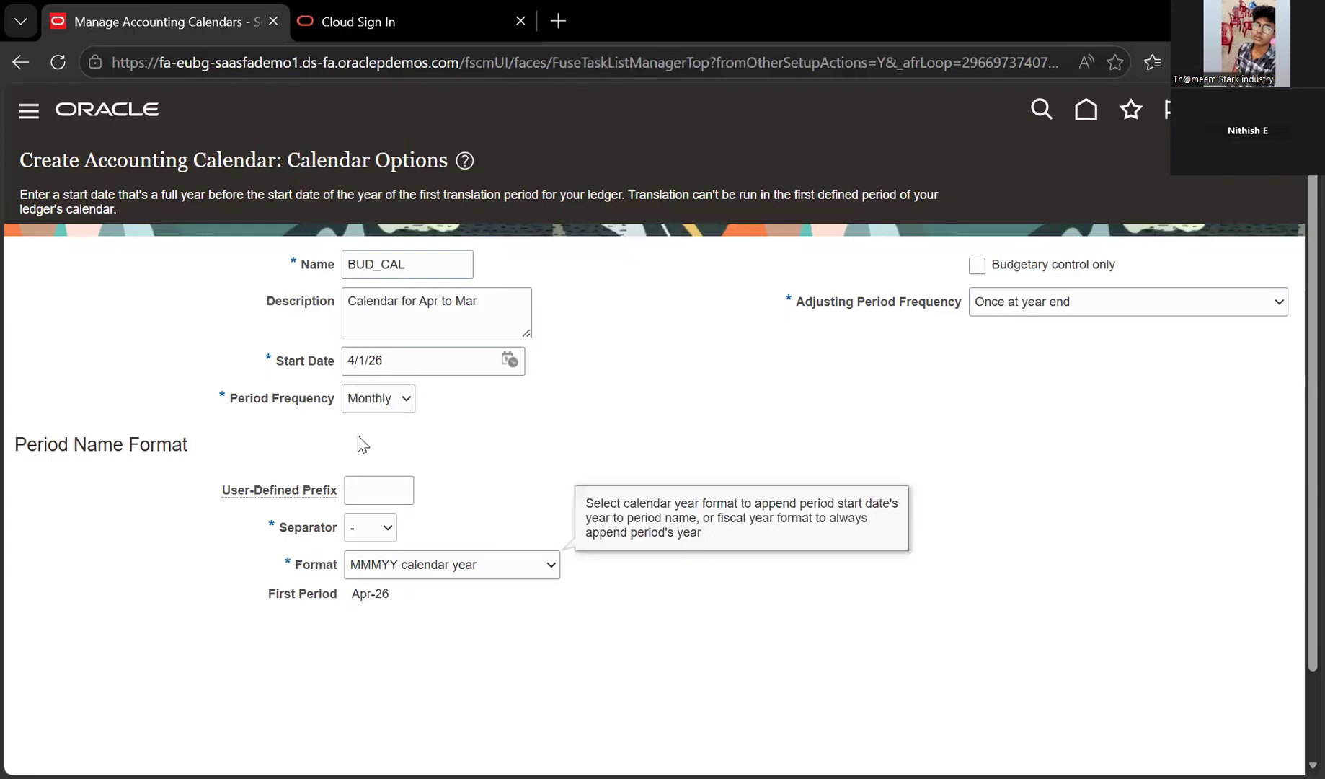
Keep the MMMYY calendar year format and confirm the first period reads Apr-26
left_click(452, 565)
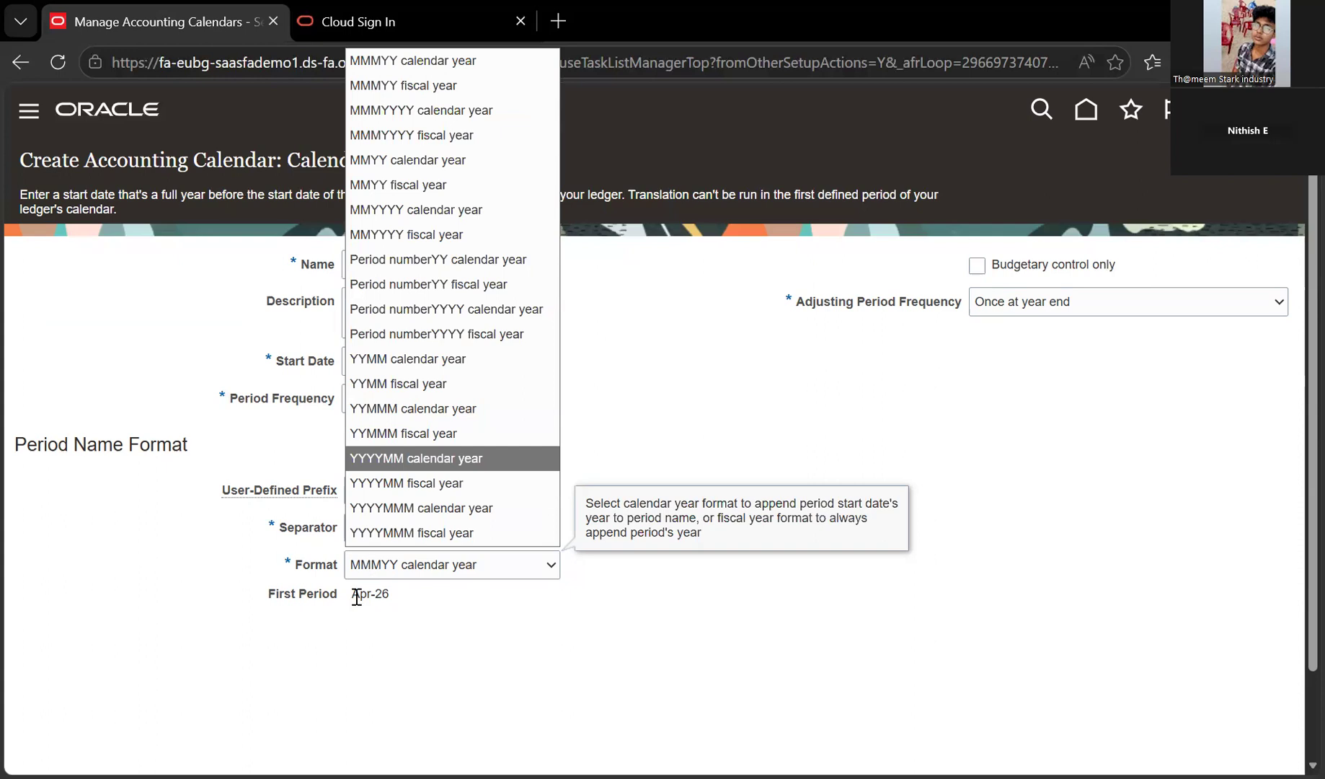
key("Up")
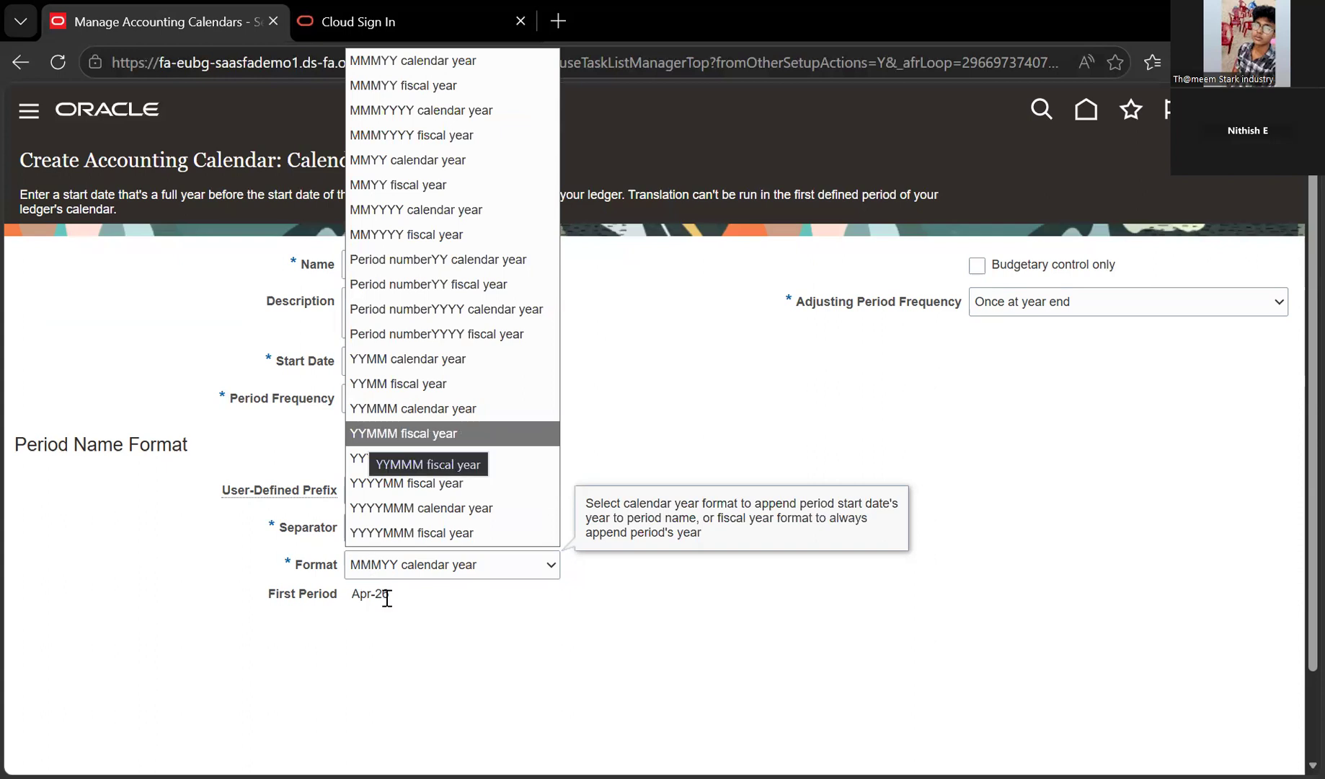
key("Escape")
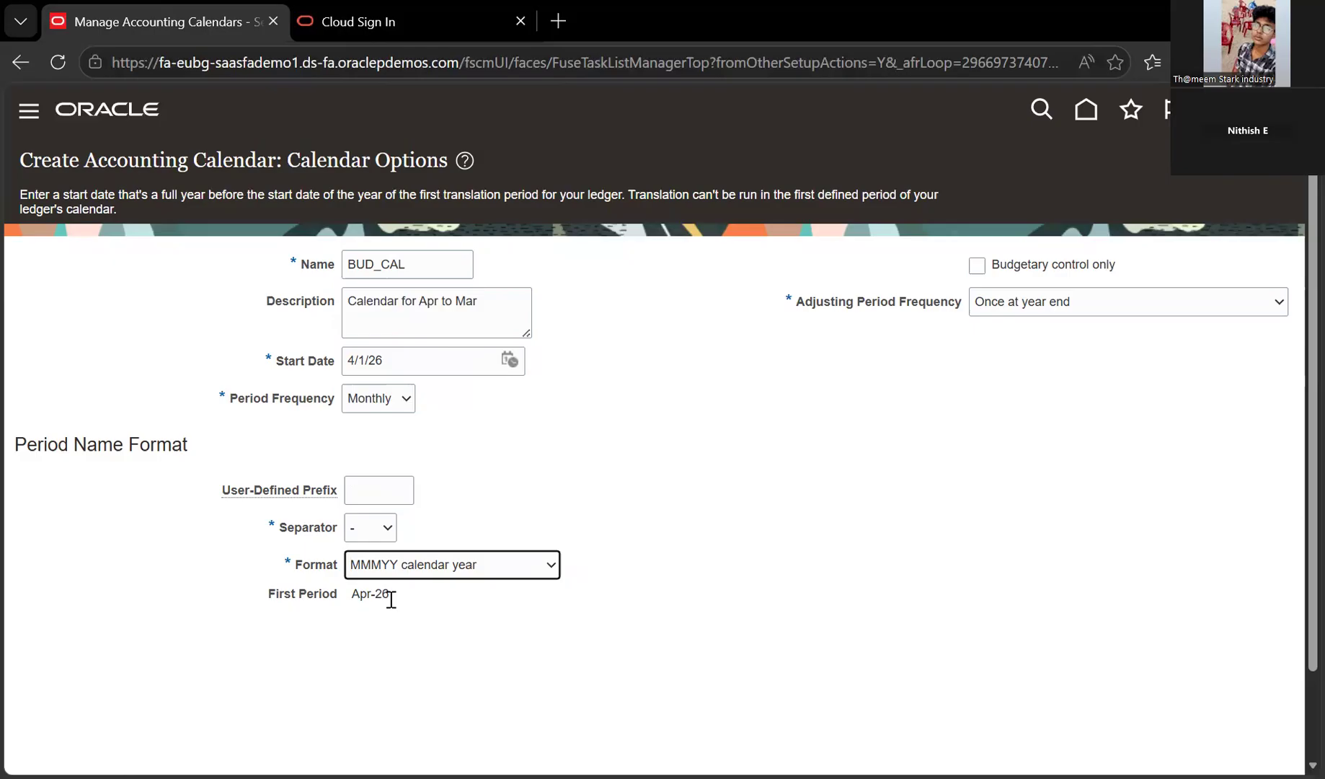
triple_click(391, 599)
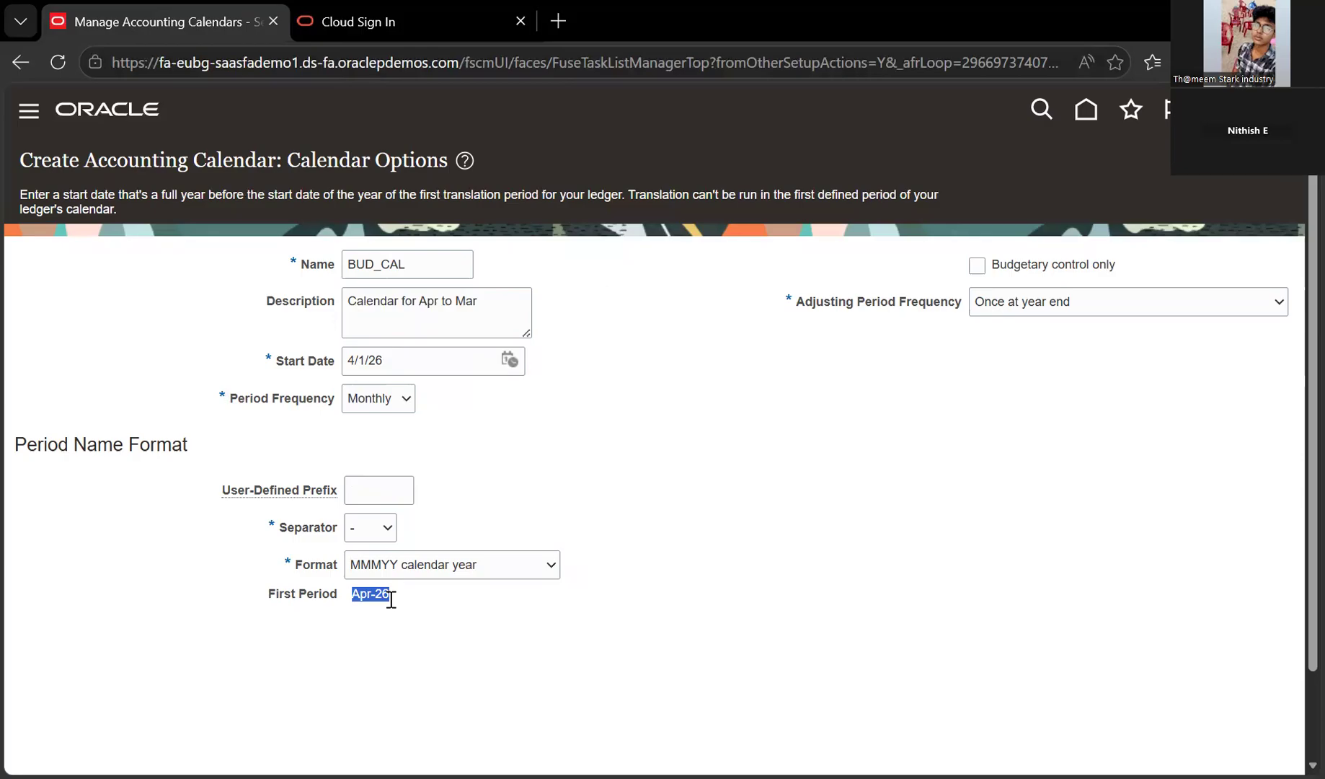
Leave the adjusting period frequency set to Once at year end
left_click(1057, 437)
left_click(1125, 302)
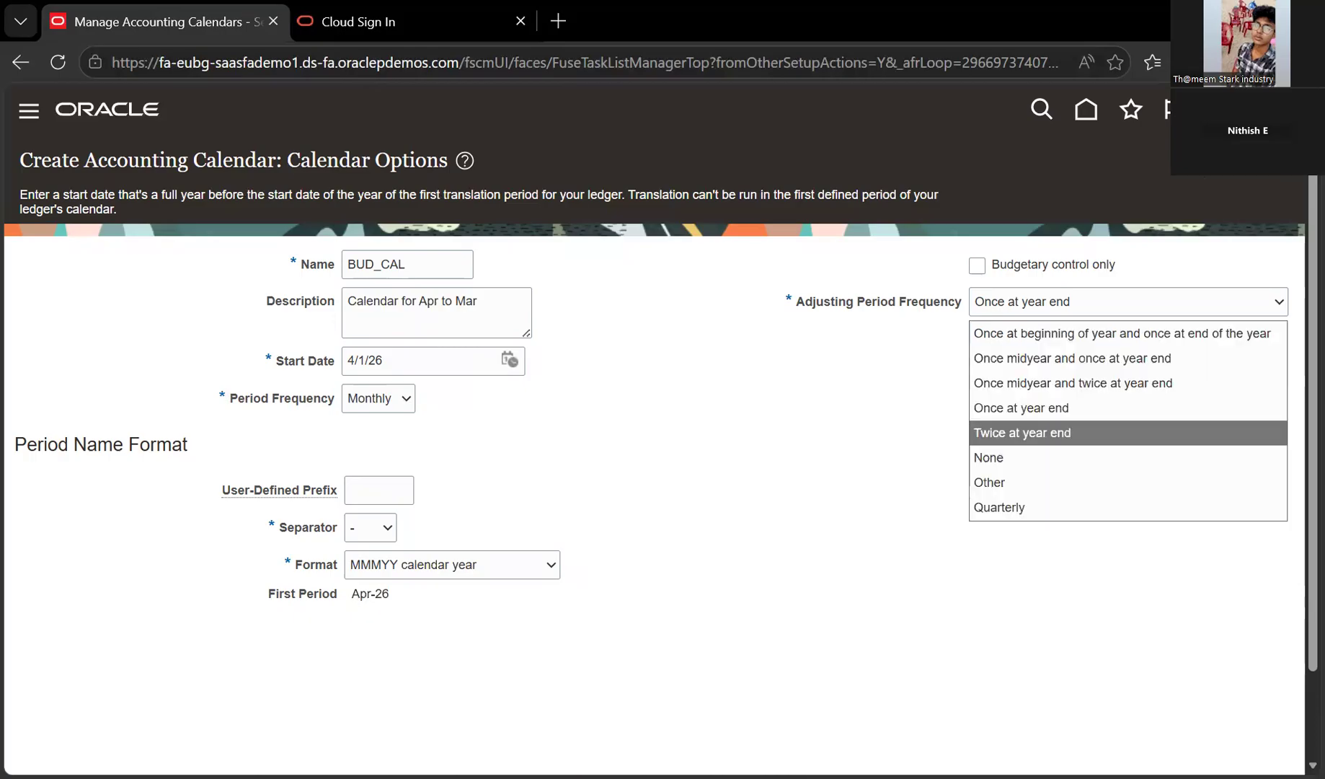
left_click(1058, 433)
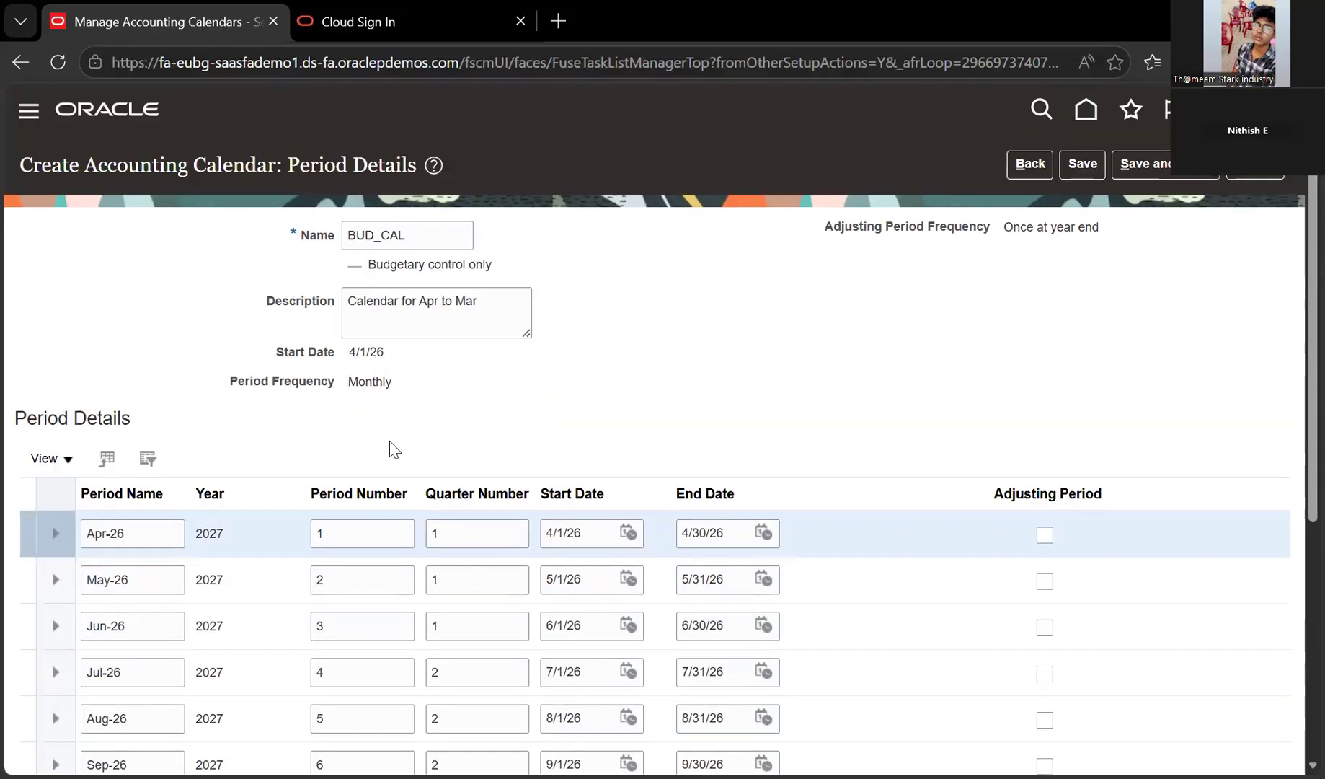
Review the Monthly frequency and scroll through the generated BUD_CAL periods
key("Tab")
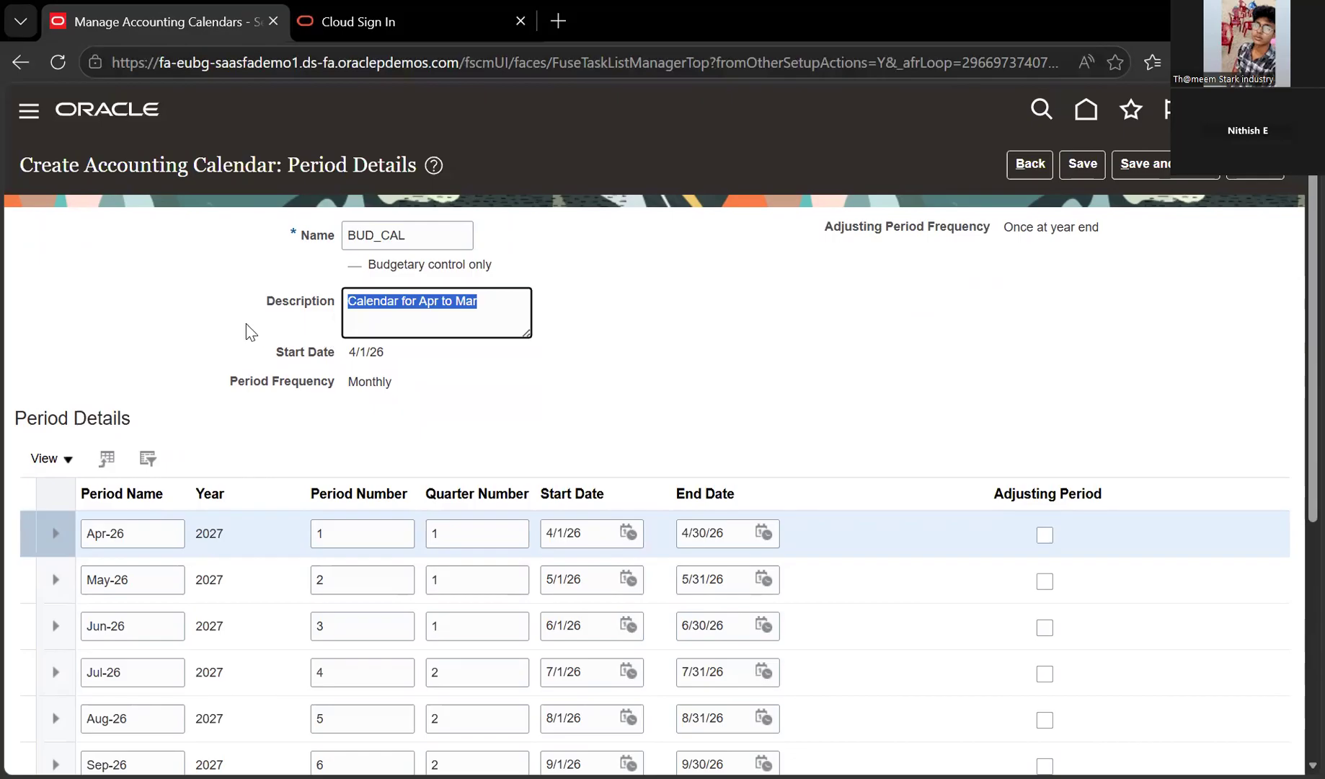
left_click(171, 326)
double_click(370, 382)
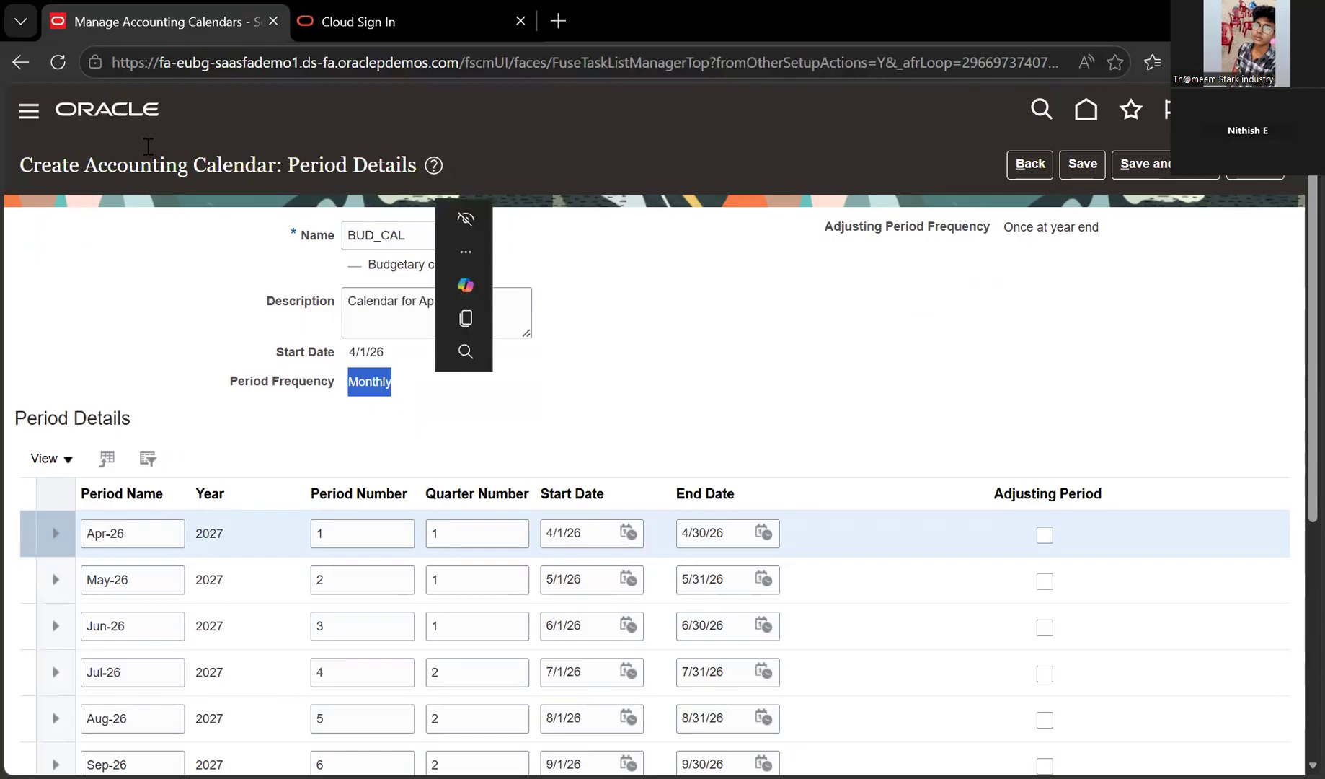
left_click(147, 147)
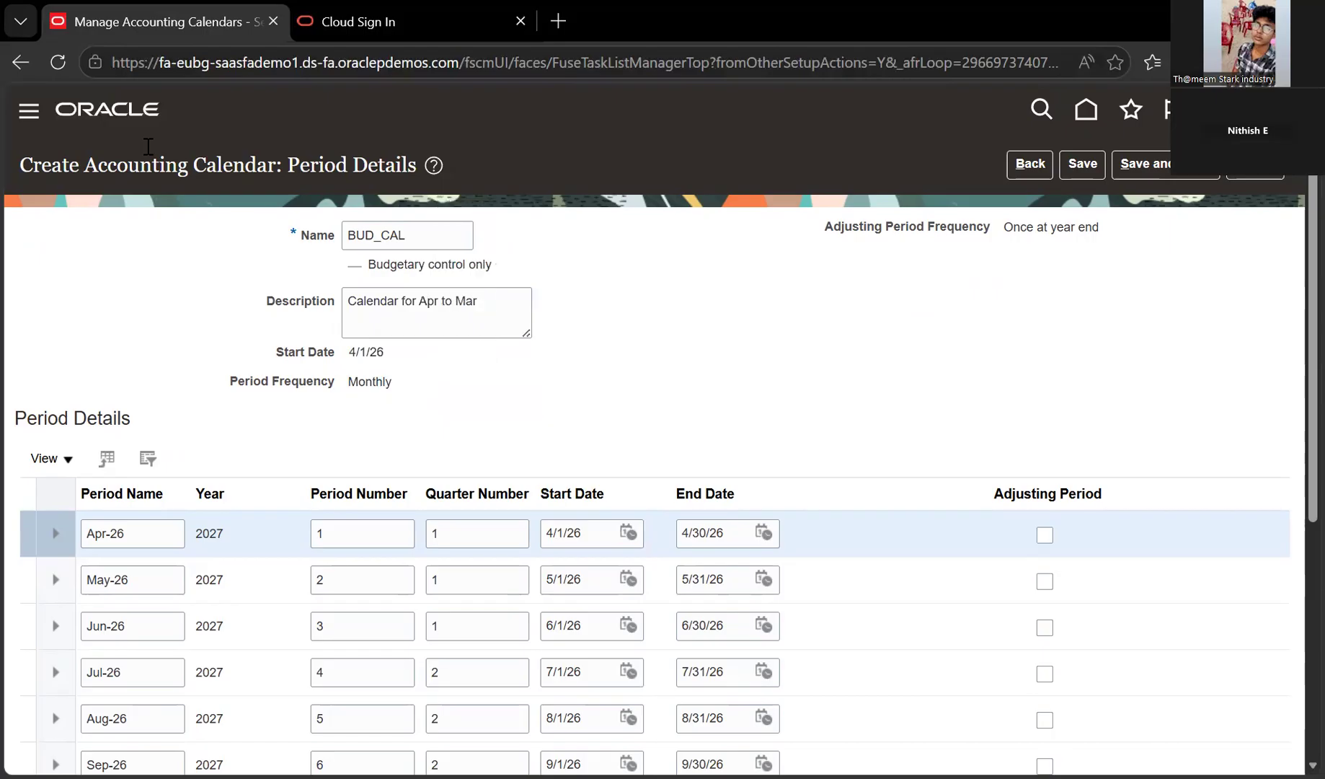
scroll(148, 180, "down", 3)
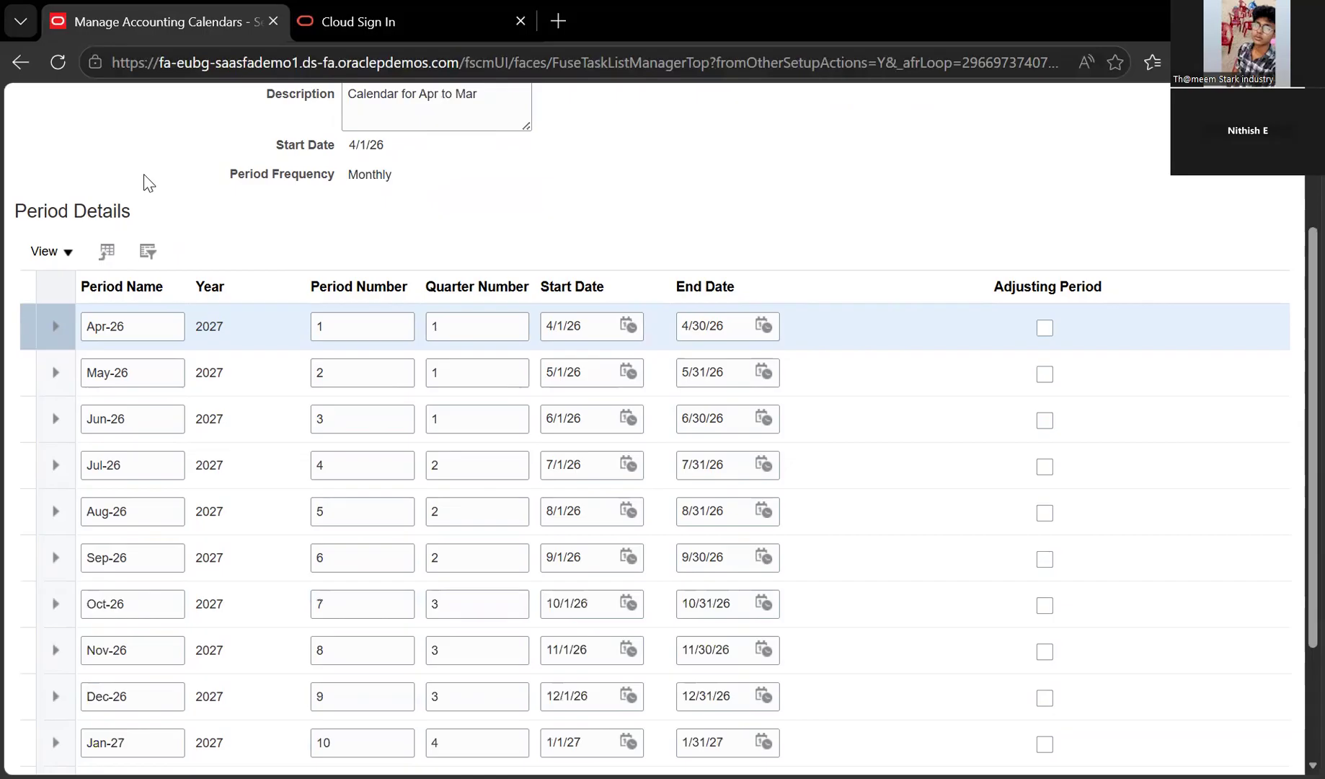
scroll(153, 711, "down", 3)
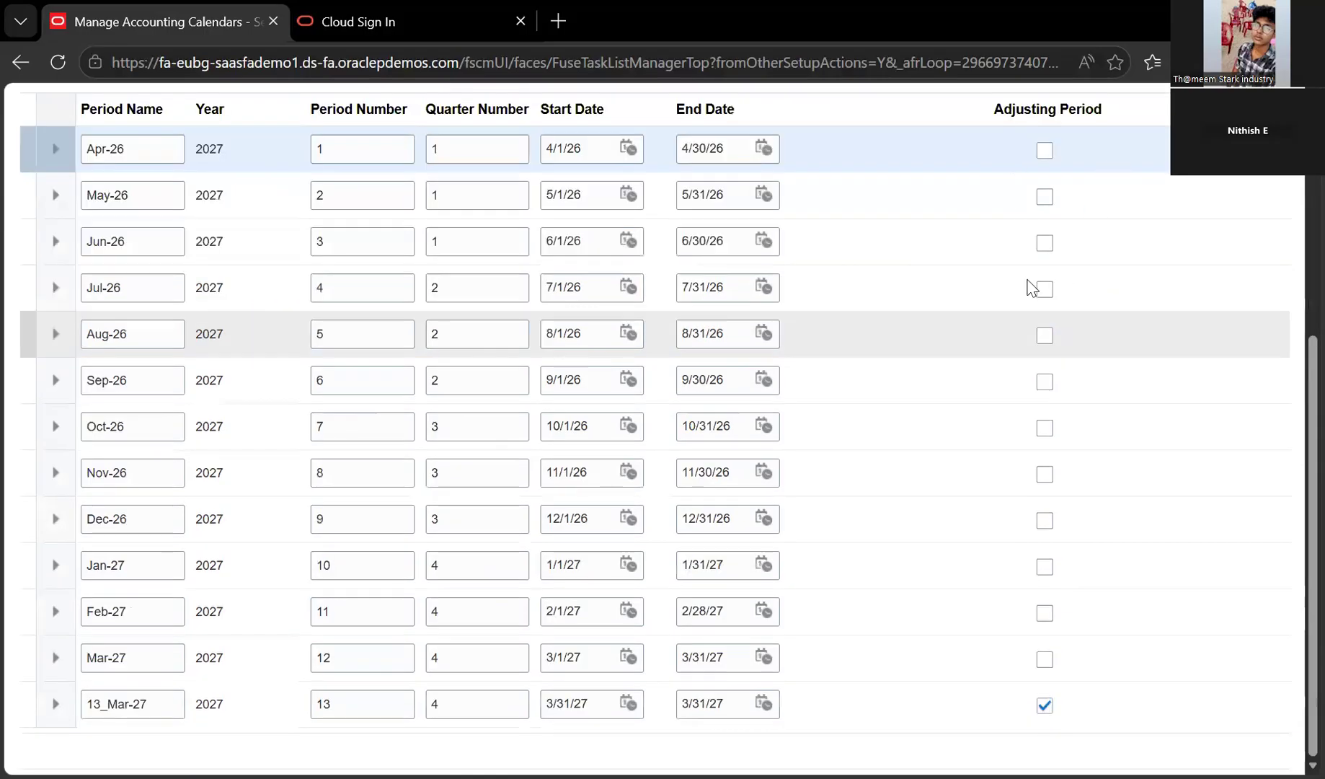
Check the 13_Mar-27 adjusting period row and save the BUD_CAL calendar
left_click(1041, 714)
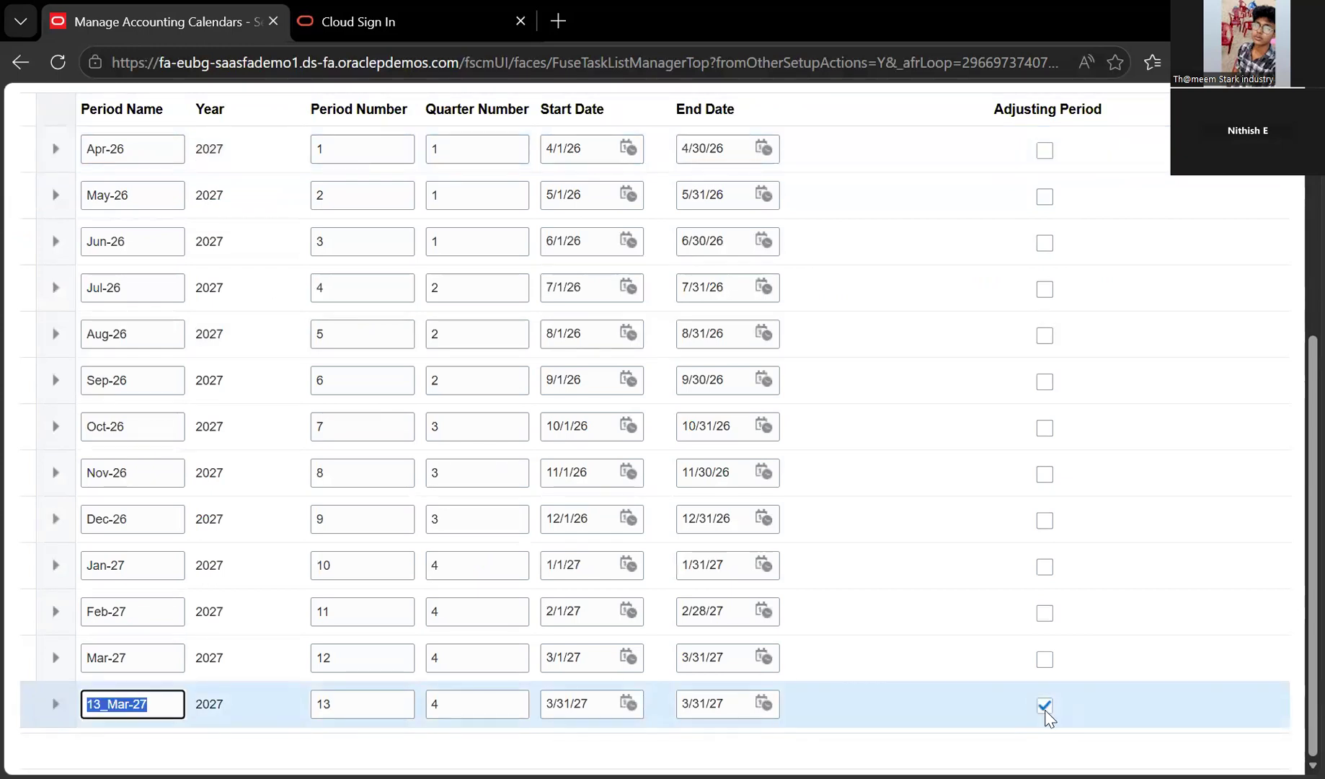
scroll(1047, 718, "up", 5)
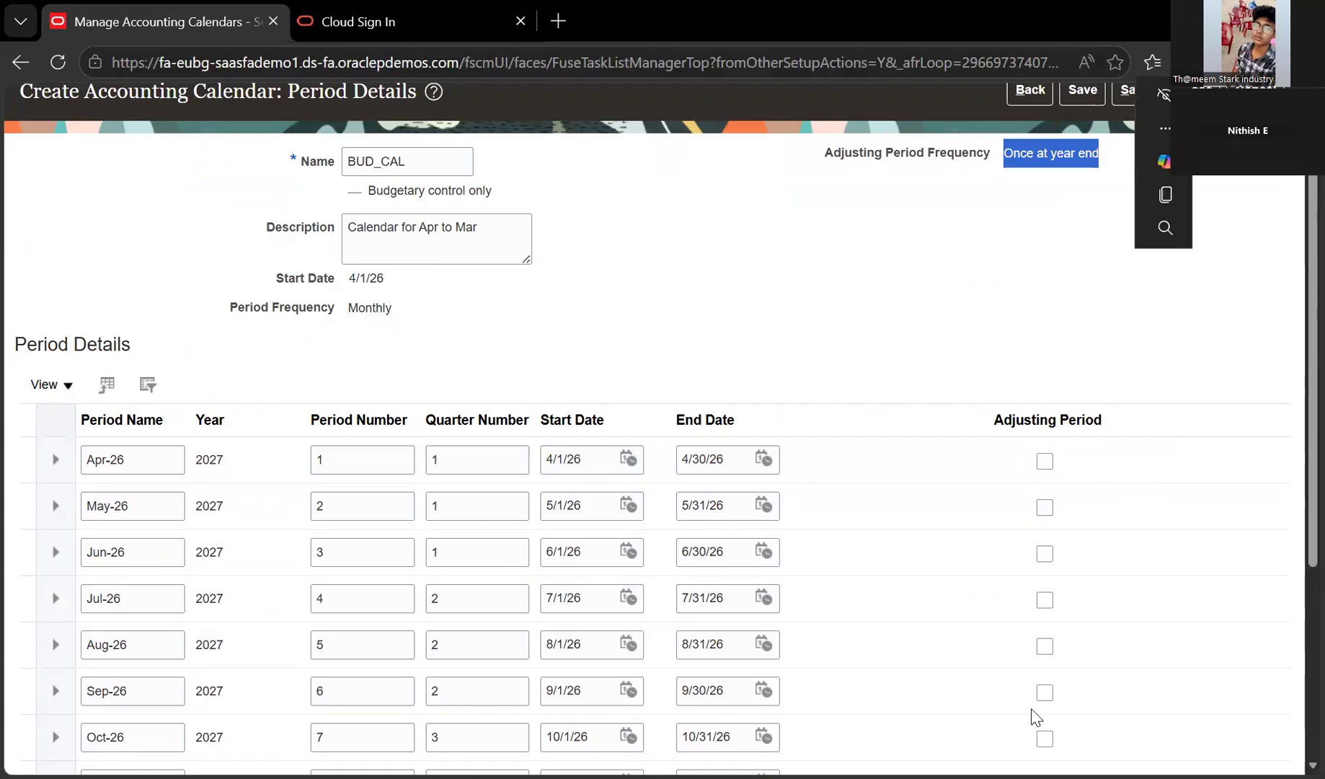
scroll(1044, 722, "down", 4)
scroll(63, 625, "down", 1)
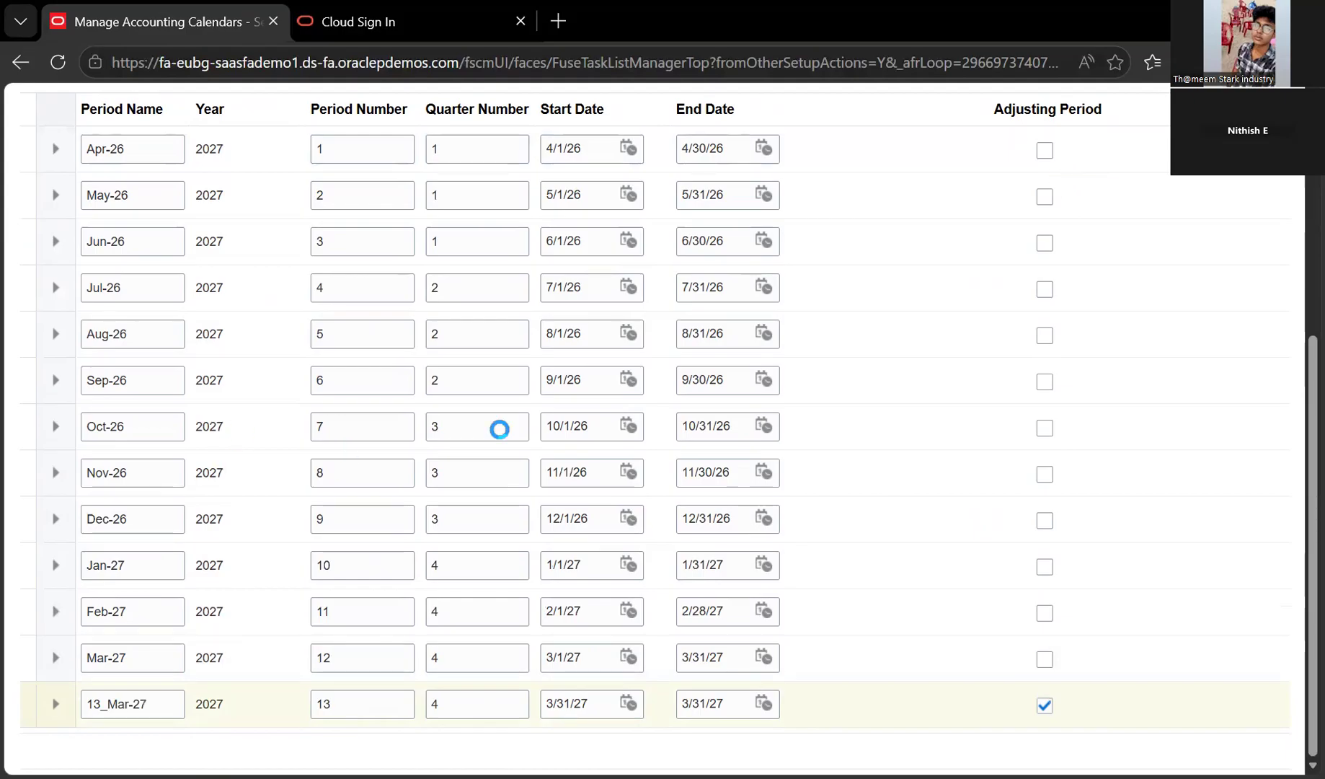
scroll(362, 455, "up", 5)
scroll(362, 455, "up", 1)
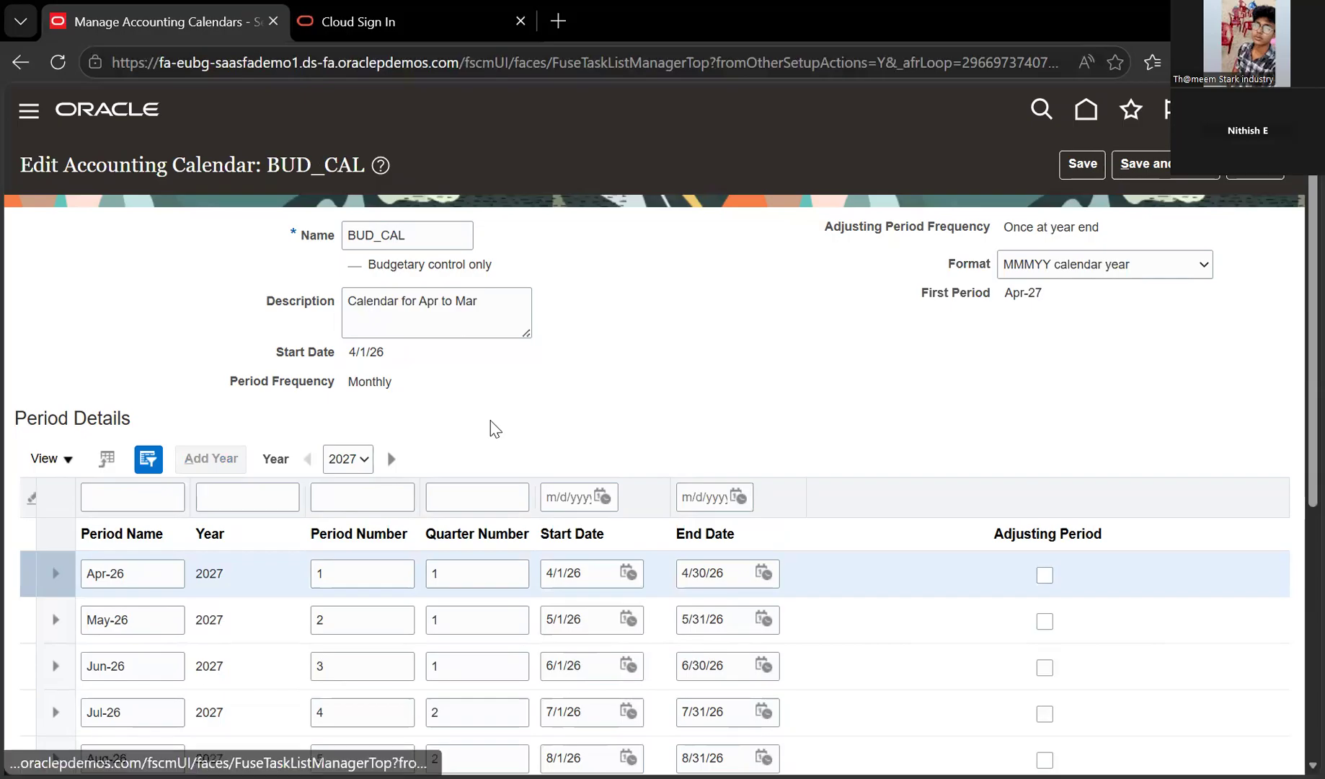
left_click(1099, 162)
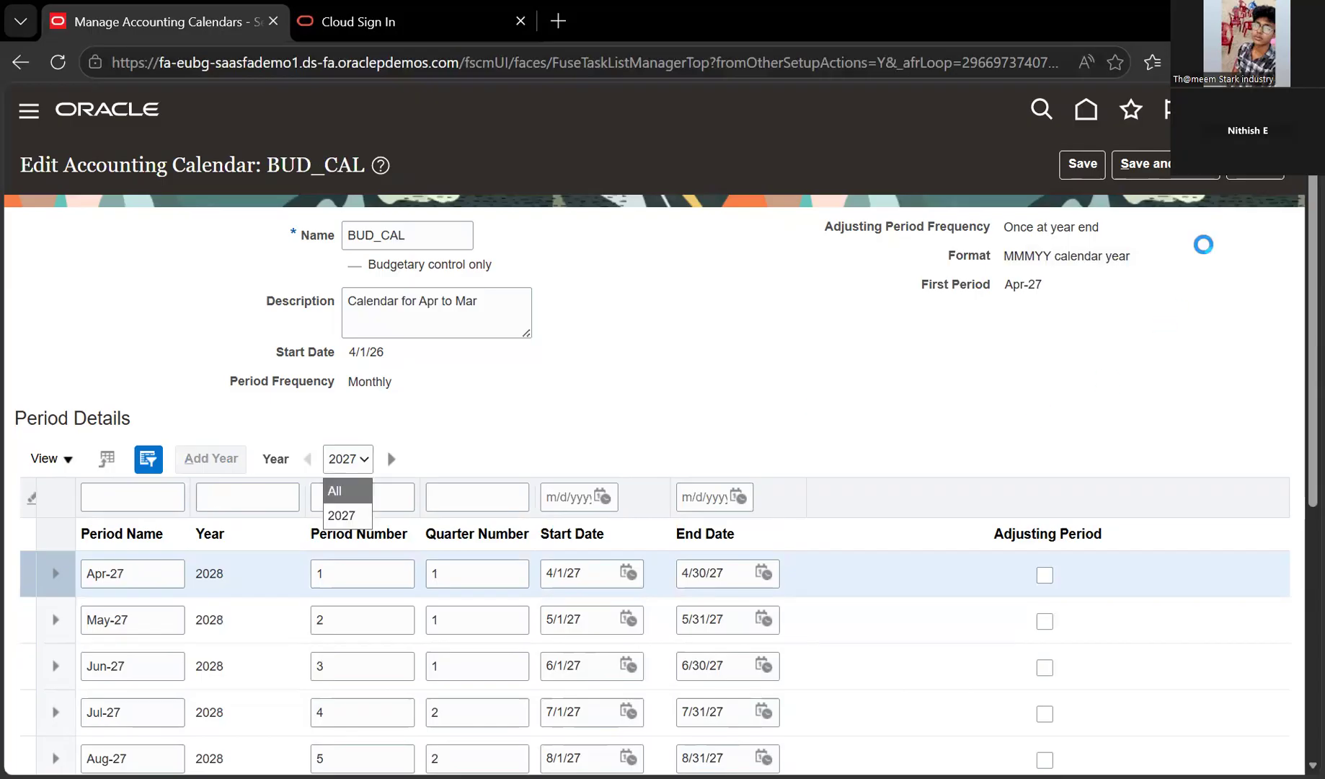
left_click(1152, 135)
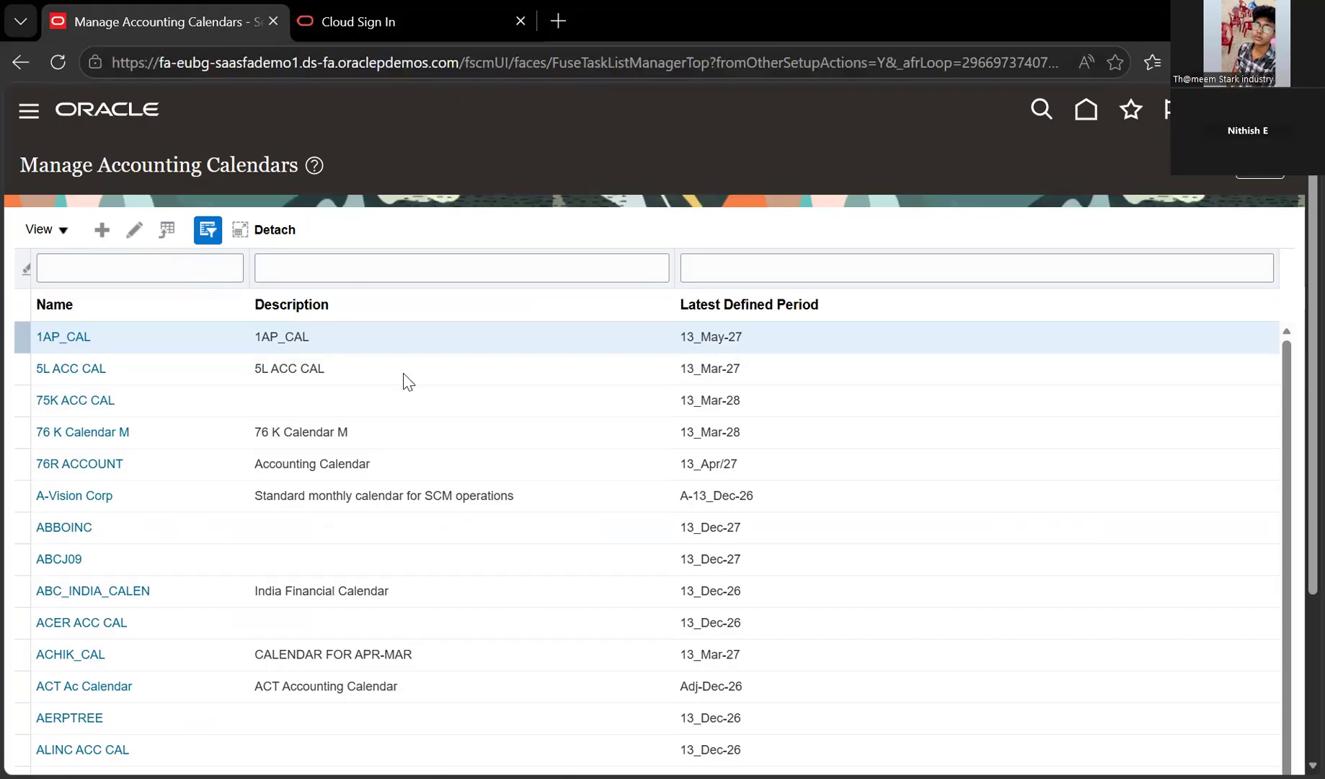
Filter the accounting calendars by name 'bud' to find BUD_CAL
type("bud")
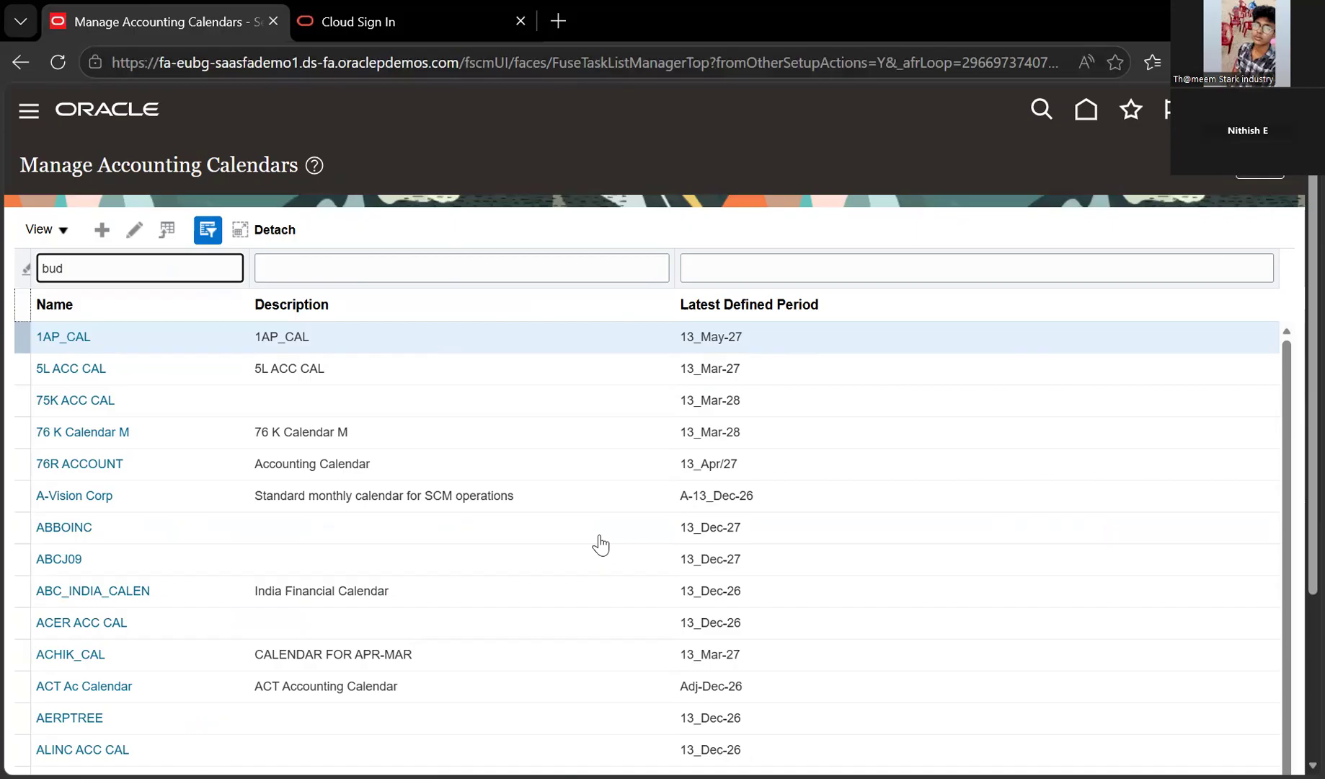
key("Return")
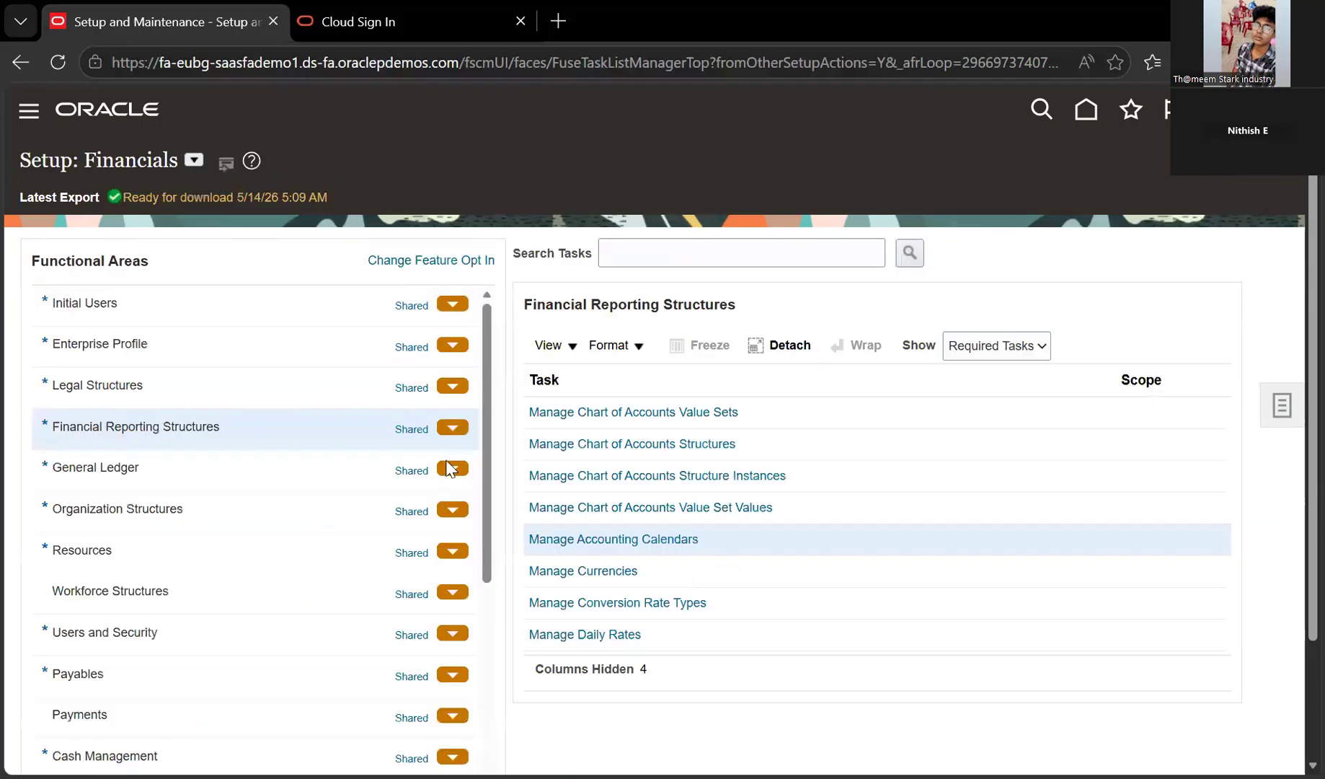
Search Manage Currencies for currency code INR
left_click(177, 238)
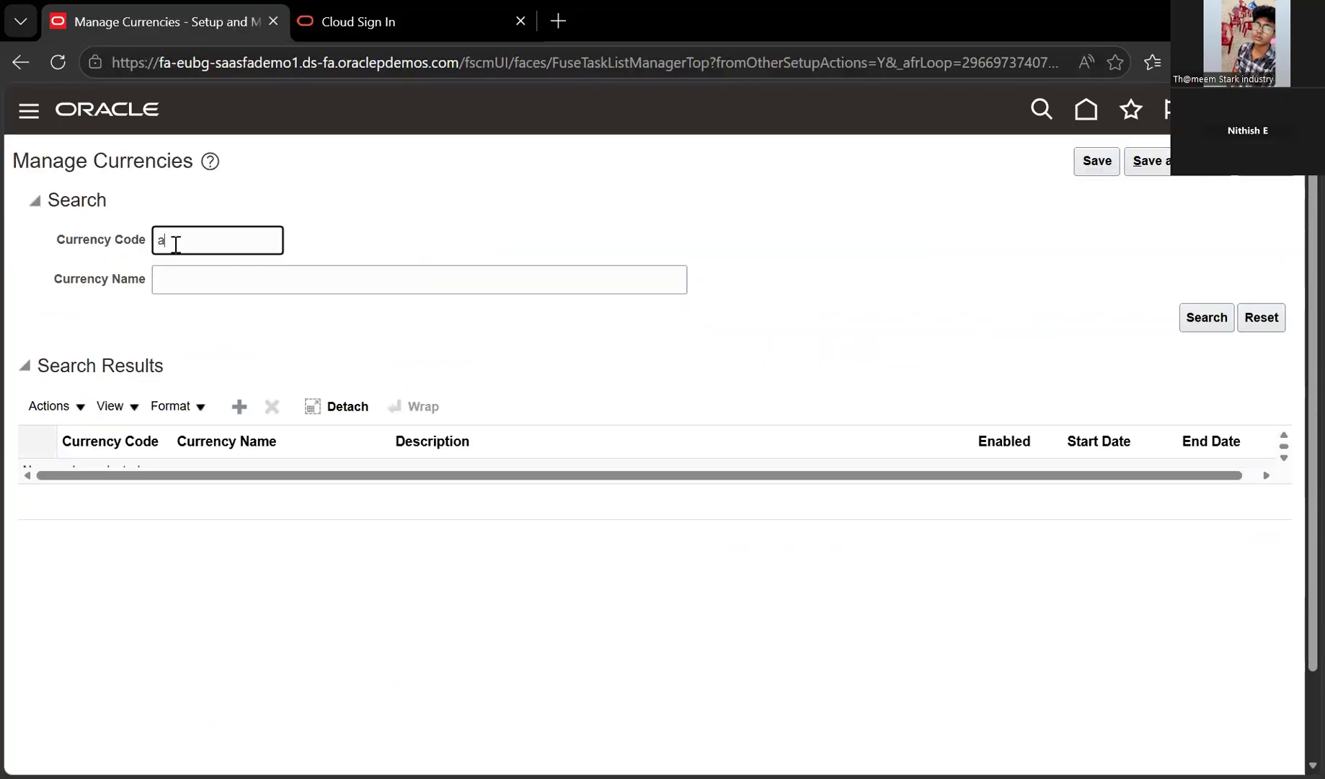
type("INR")
key("Return")
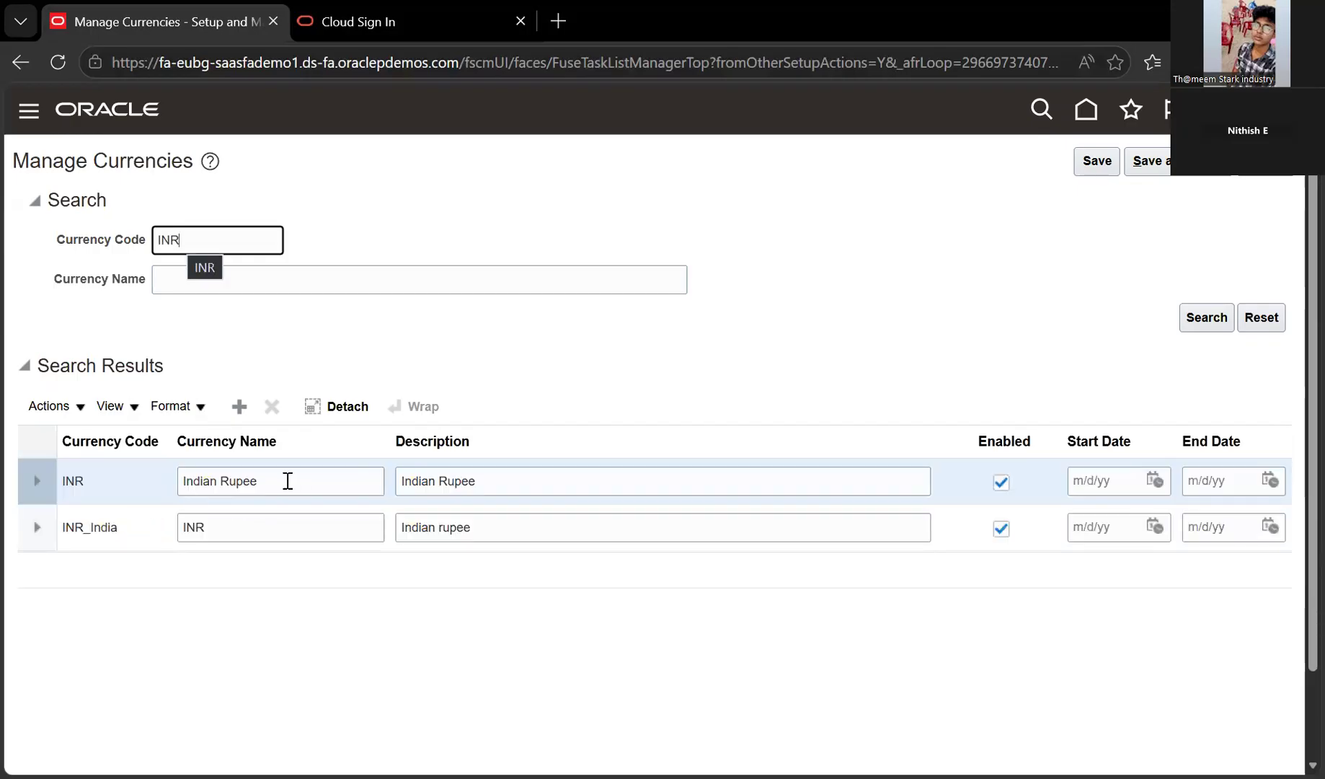
Inspect the INR and INR_India rows, then add a blank currency row
left_click(203, 481)
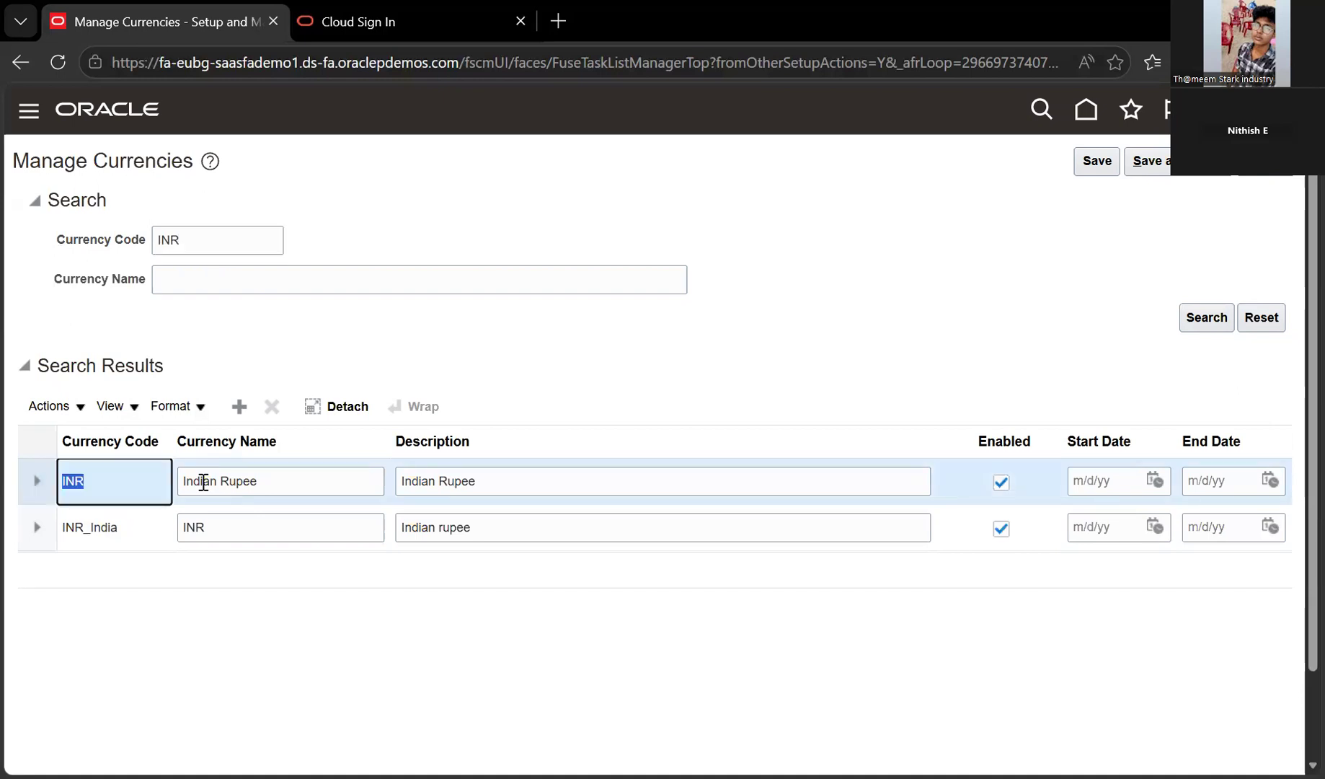
left_click(203, 481)
left_click(329, 522)
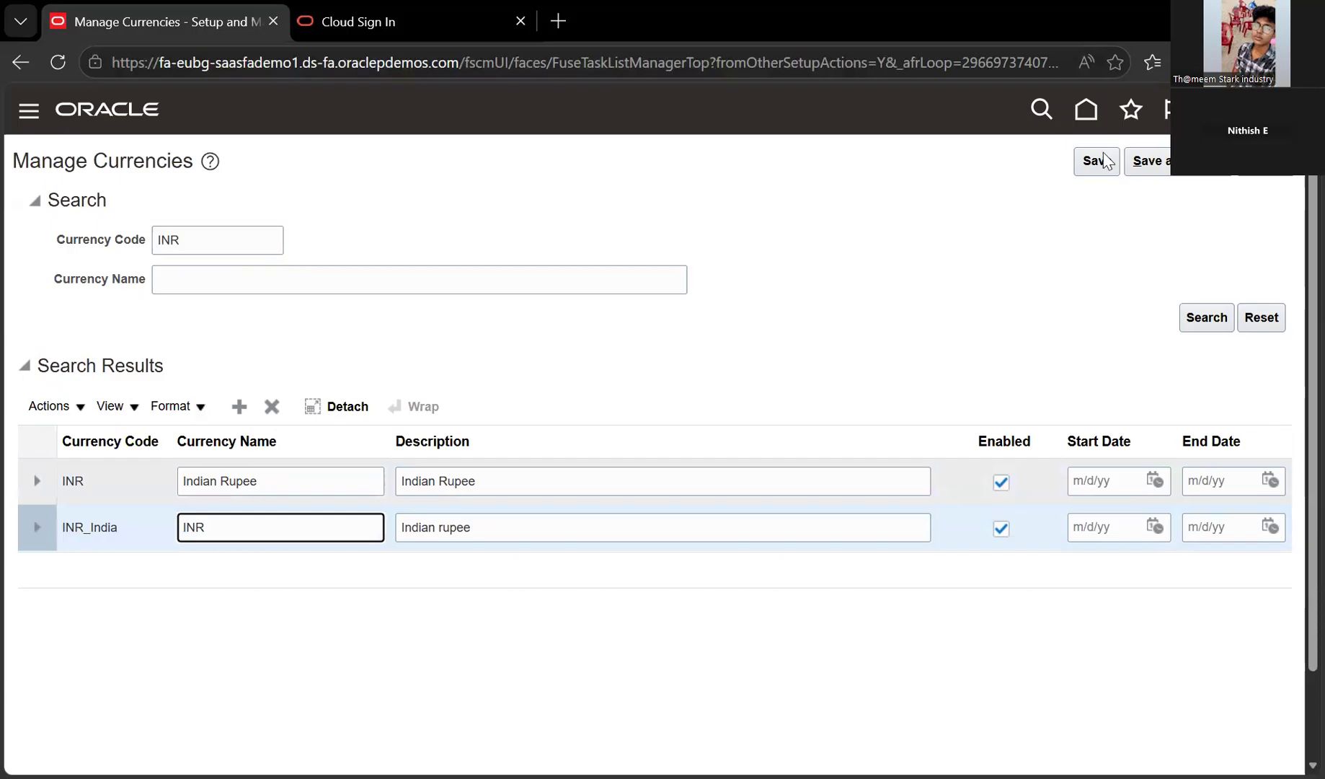
left_click(454, 465)
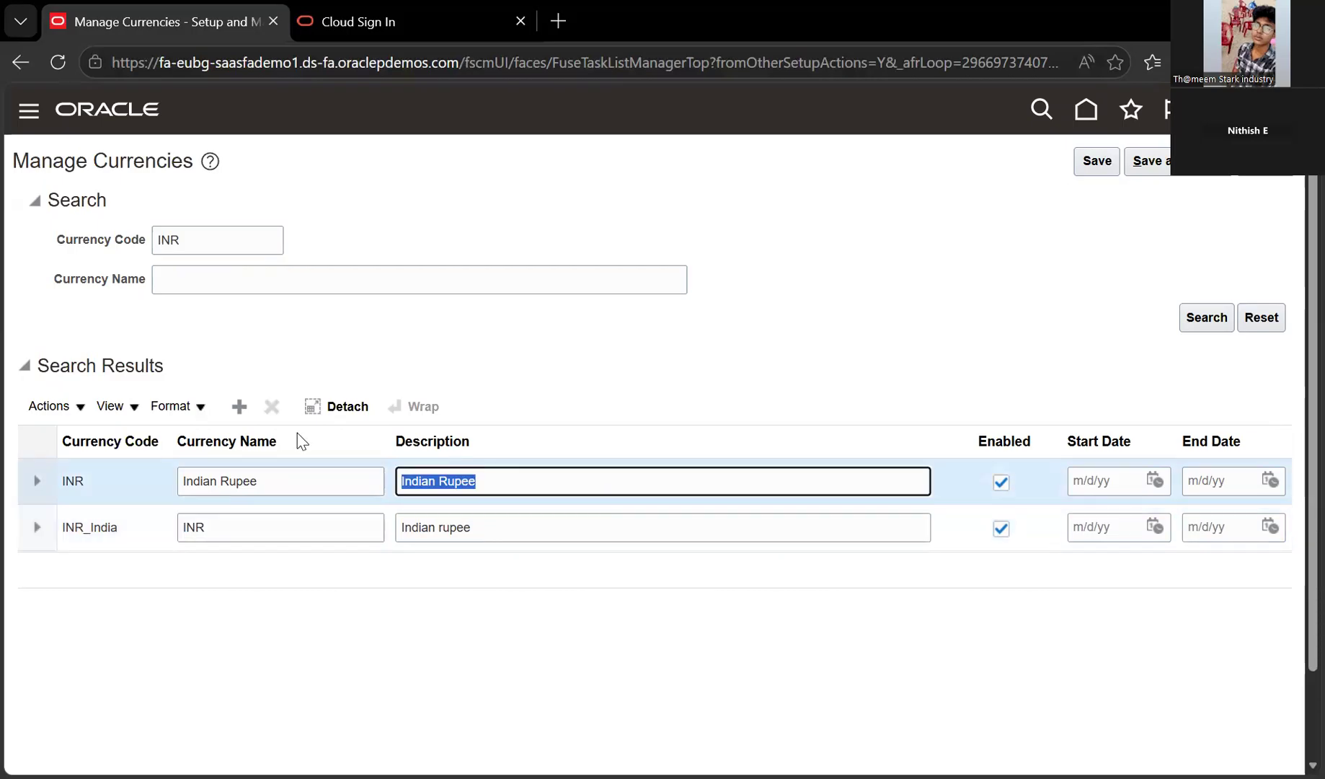
left_click(239, 407)
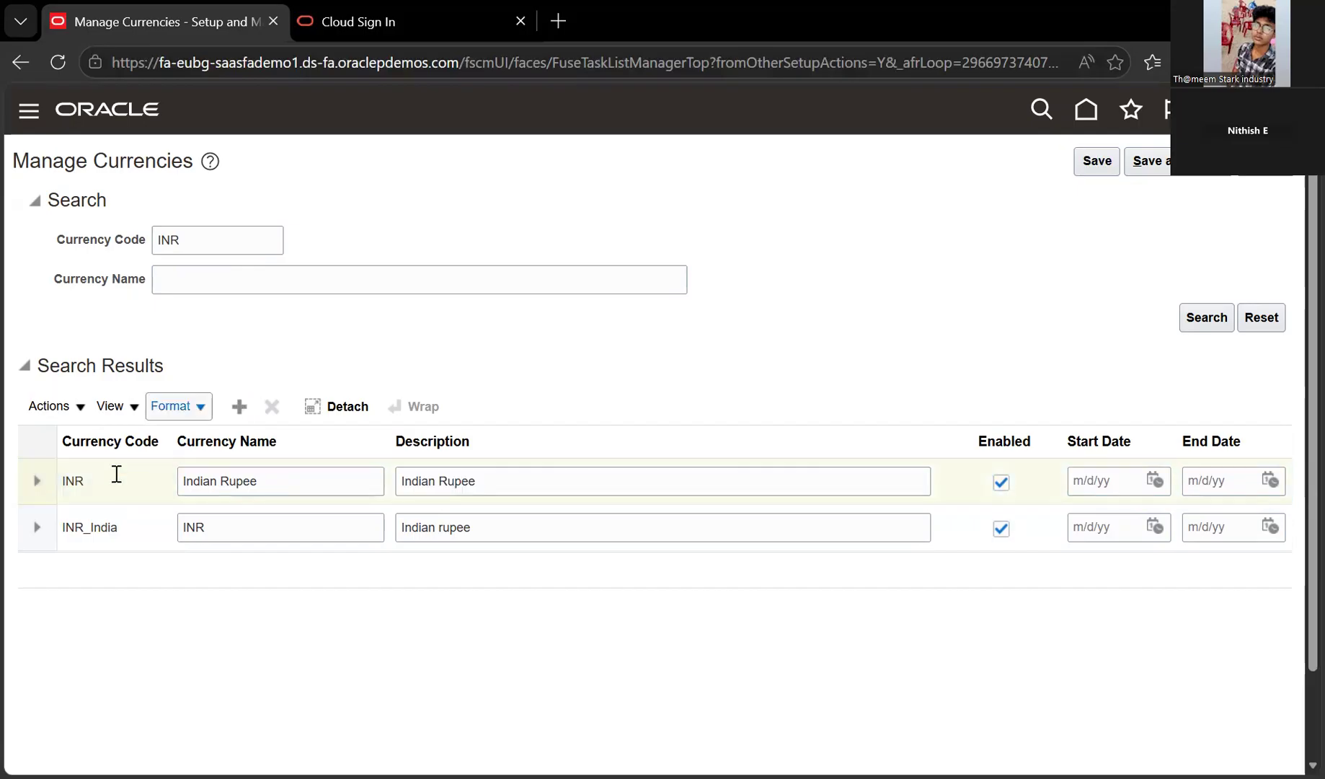
left_click(238, 407)
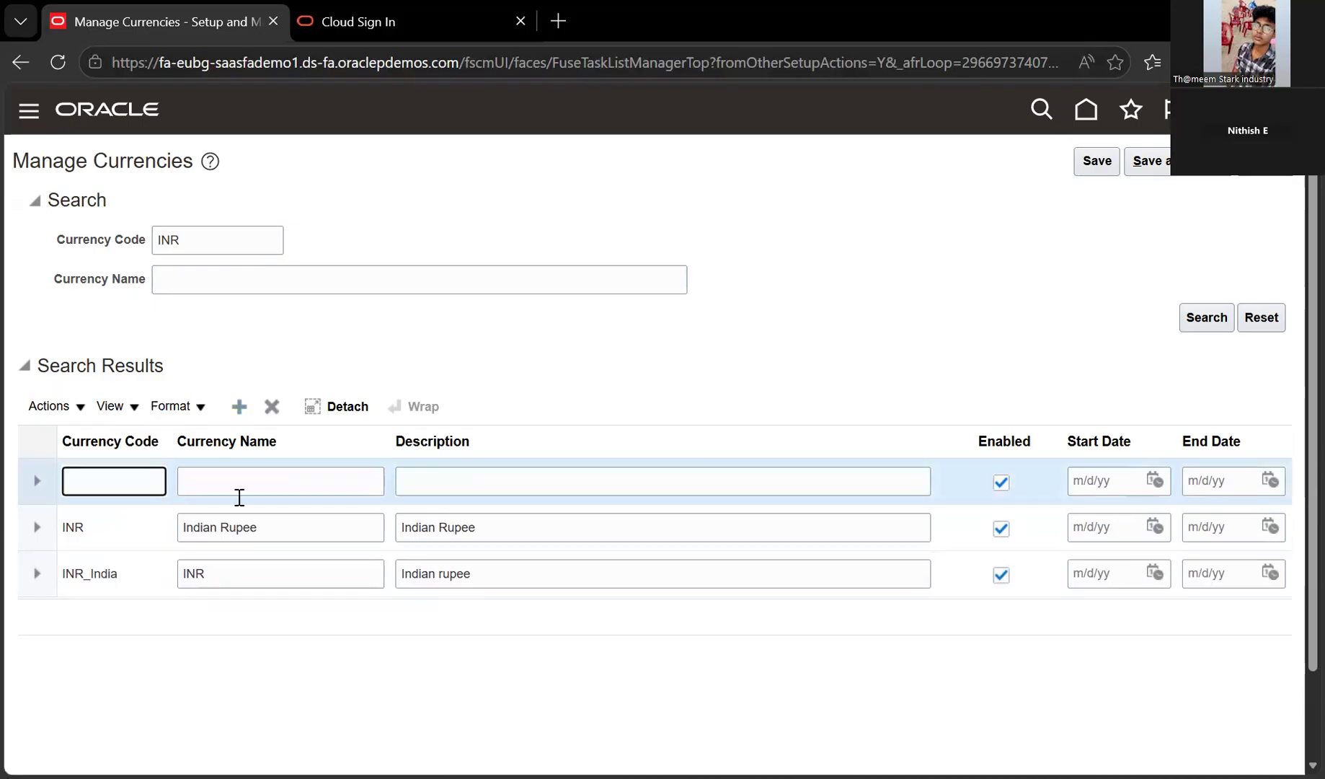
Enter currency code BUD_INR with Indian Rupee as its name
type("BUD_INR")
key("shift+Left")
key("shift+Left")
key("shift+Left")
key("shift+Left")
key("shift+Left")
key("shift+Left")
key("shift+Left")
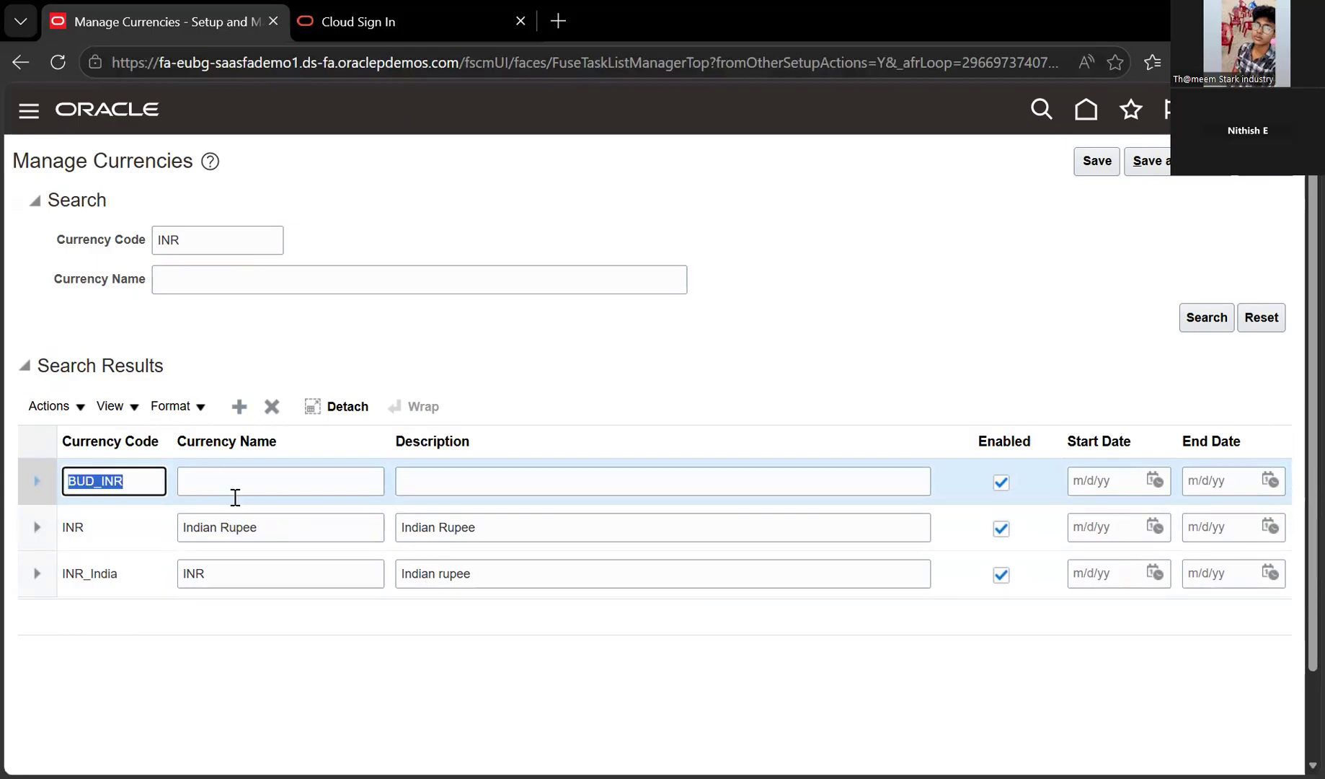
left_click_drag(274, 526, 167, 531)
left_click(167, 531)
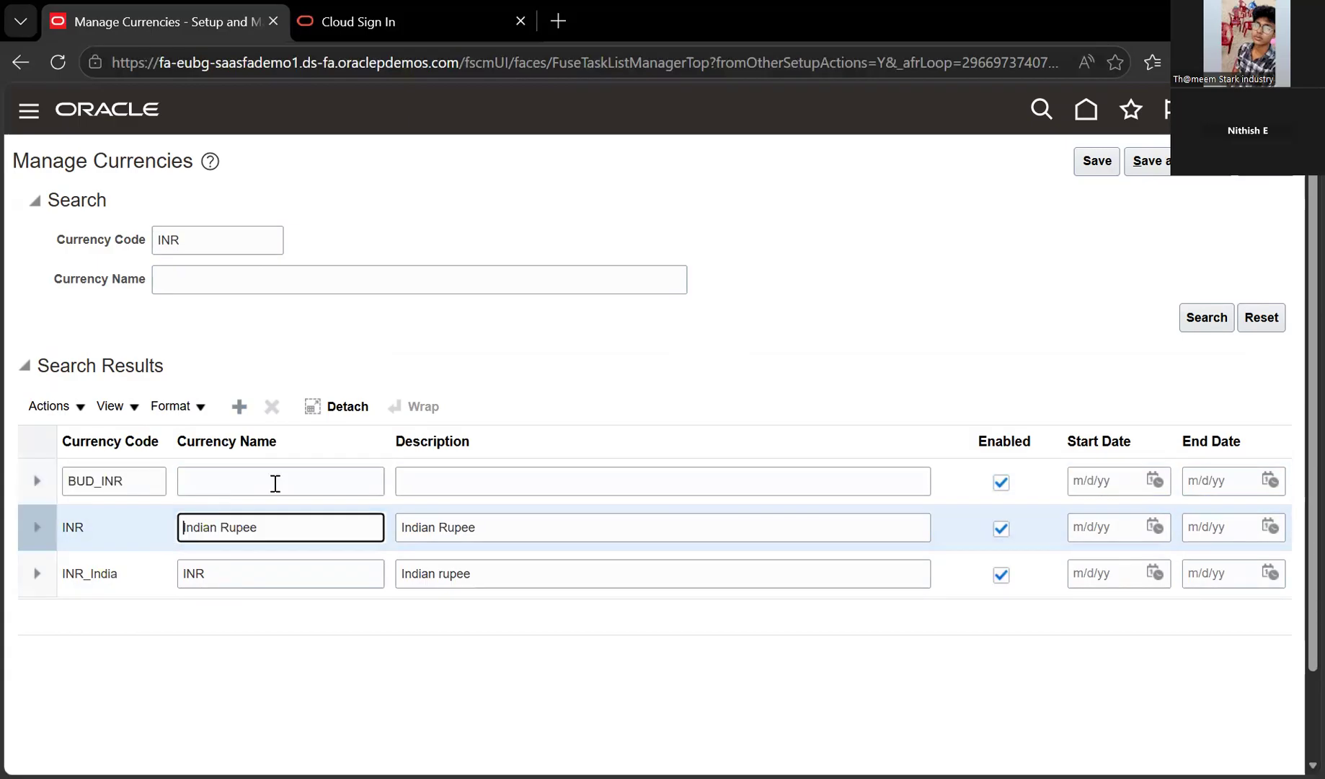
left_click(194, 484)
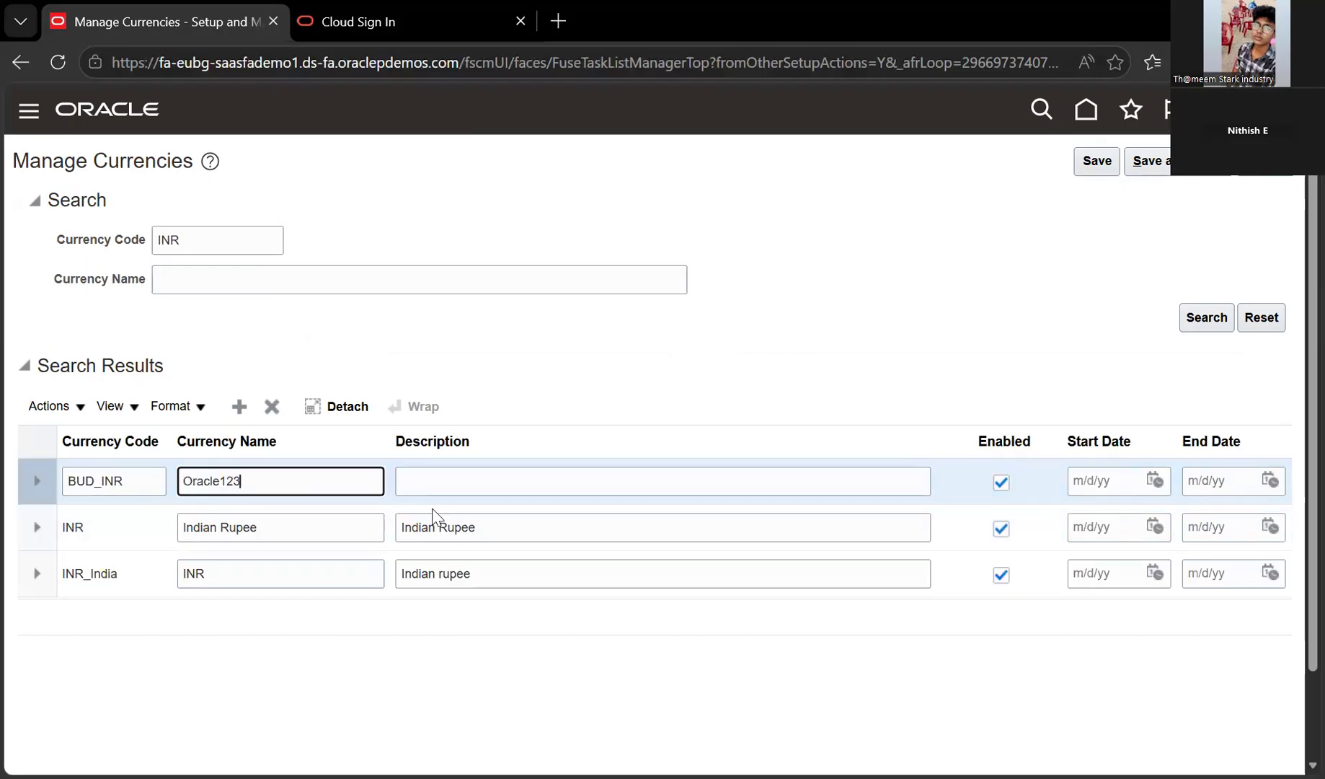
key("Return")
key("ctrl+c")
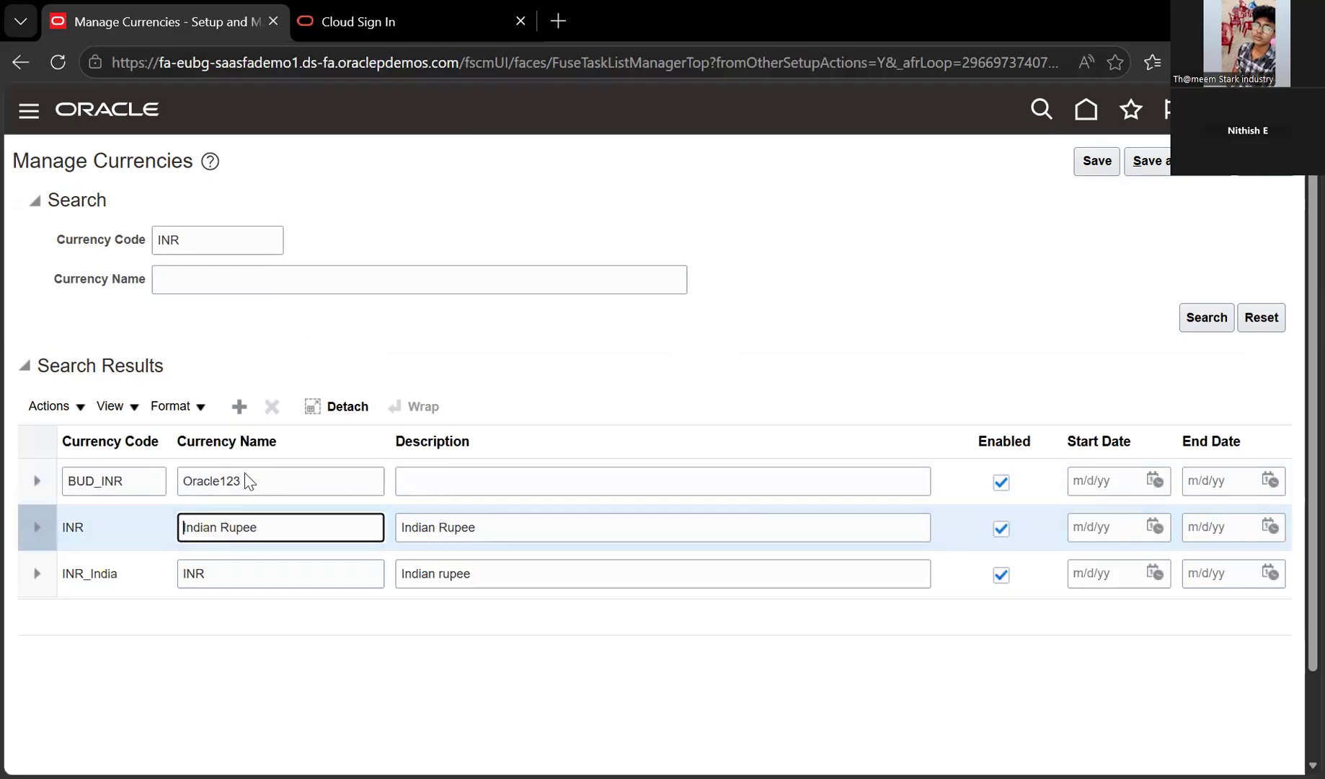
left_click(171, 490)
key("ctrl+v")
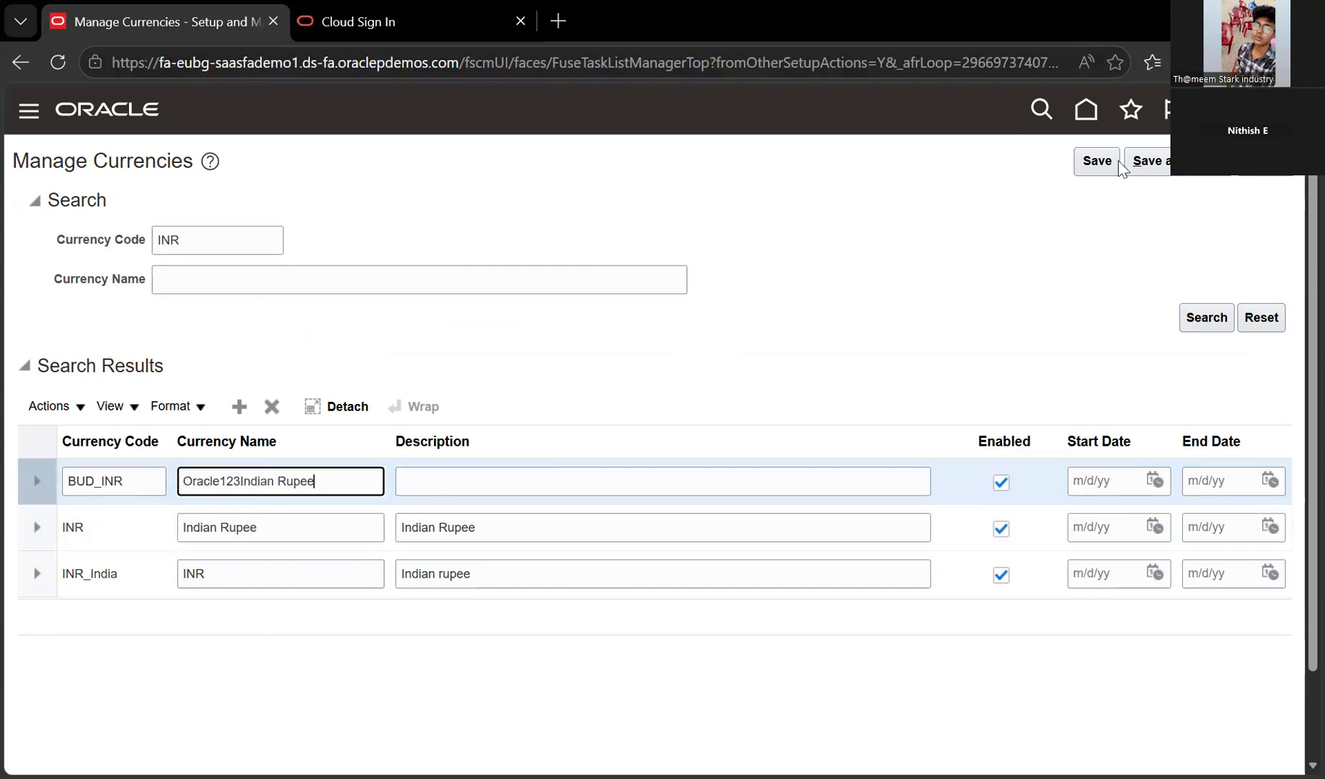
Use Indian Rupee as the description, save, and dismiss the duplicate-name error
key("Tab")
key("ctrl+v")
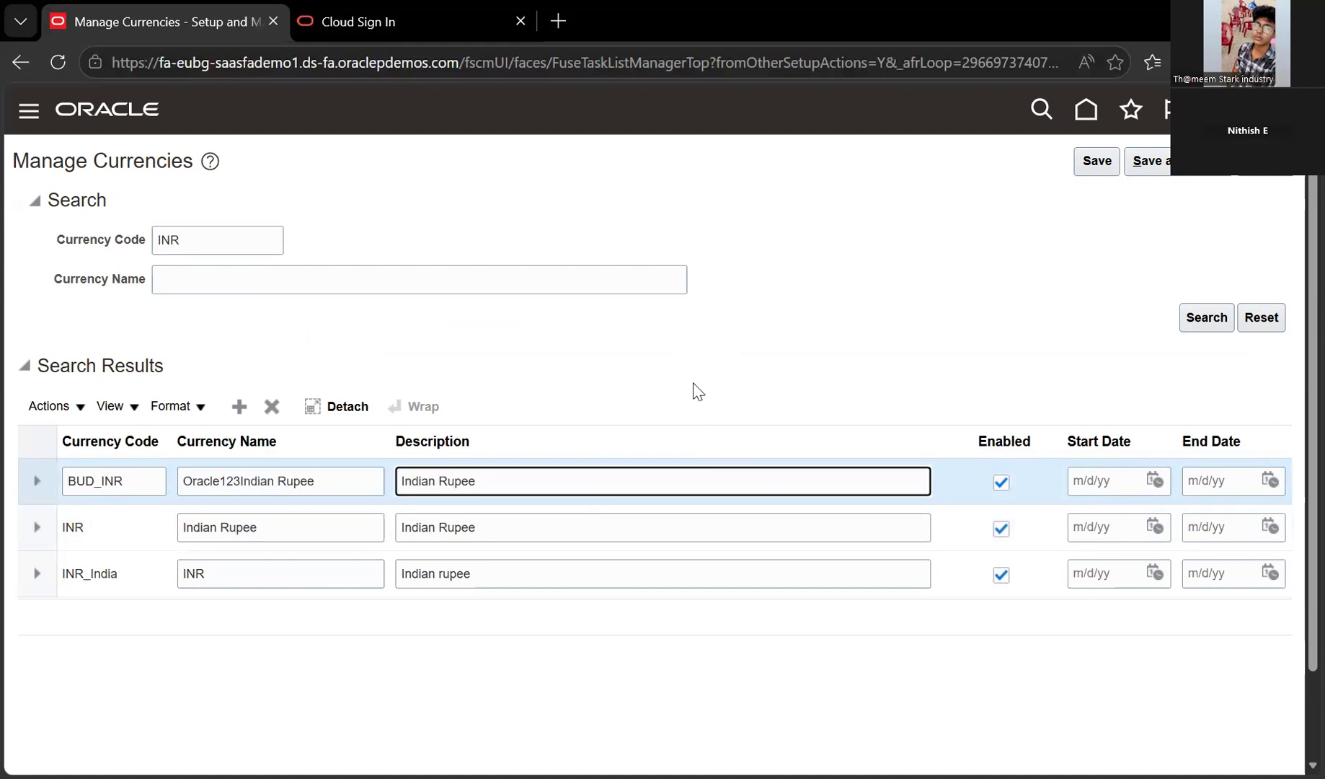
key("ctrl+z")
left_click(810, 289)
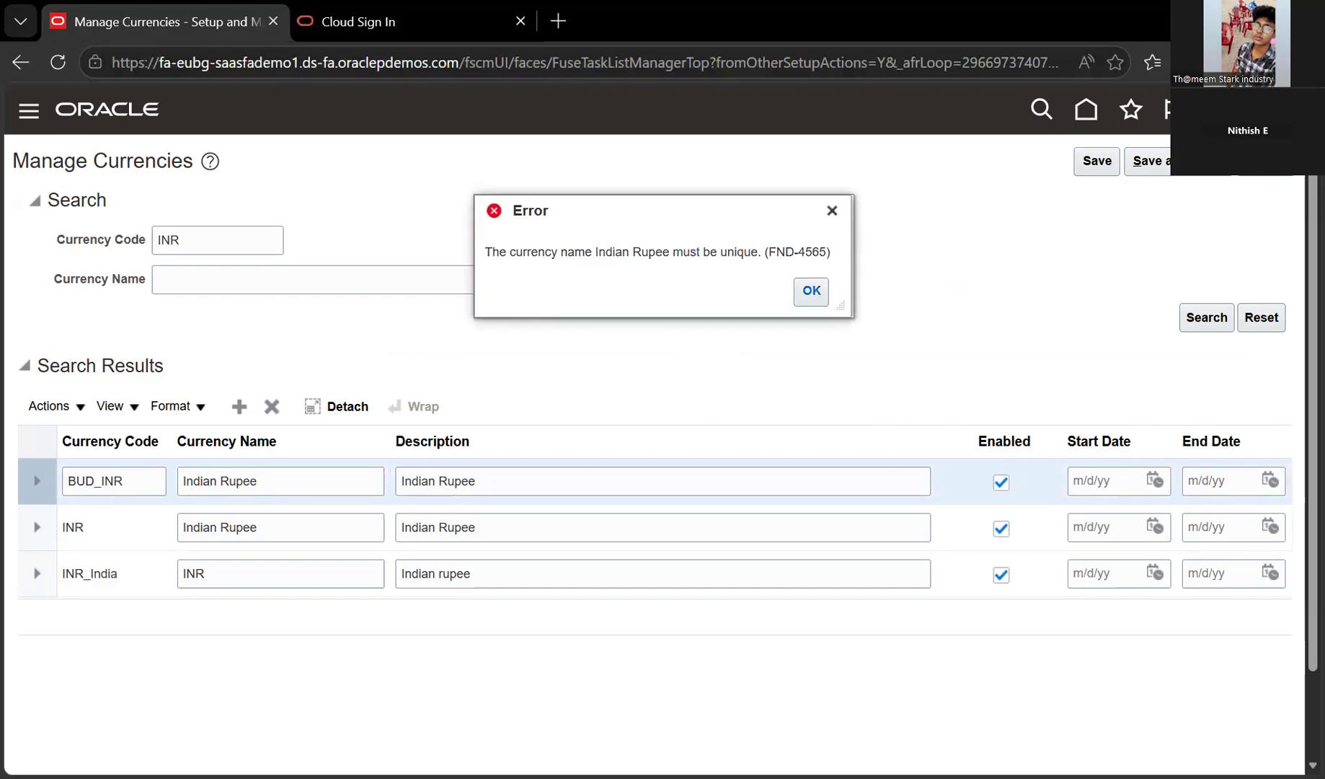
key("Return")
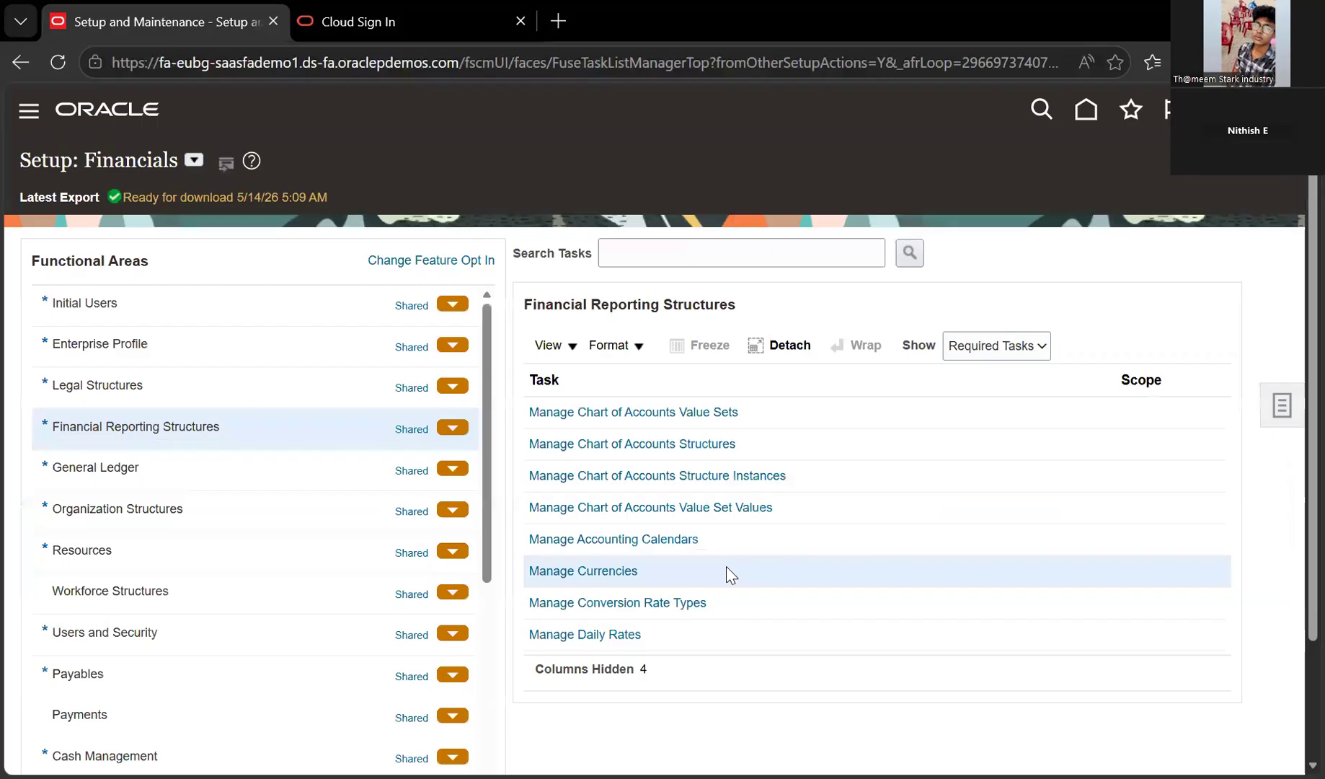
Open Manage Chart of Accounts Value Sets from the Financial Reporting Structures tasks
left_click(686, 414)
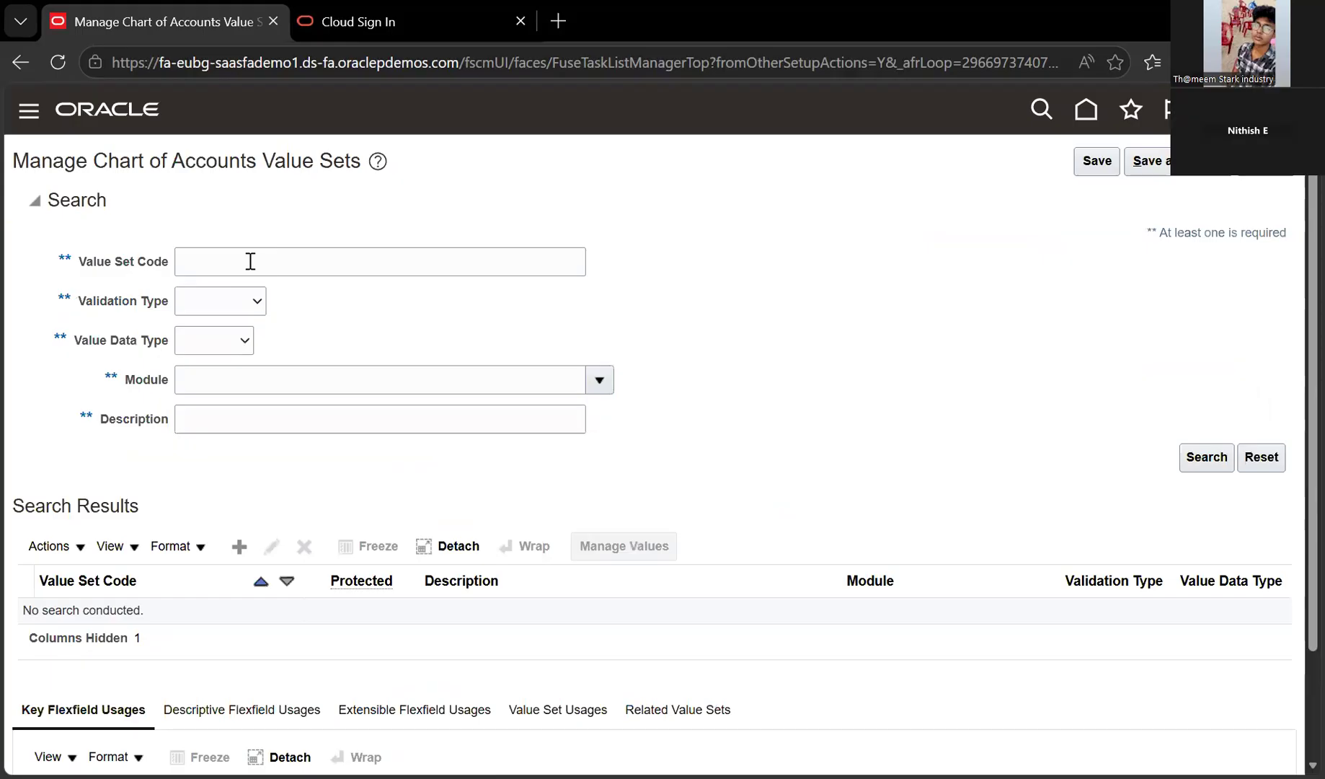
Search value set code ACC, then select ACCOUNTS LENS and open it for editing
left_click(250, 261)
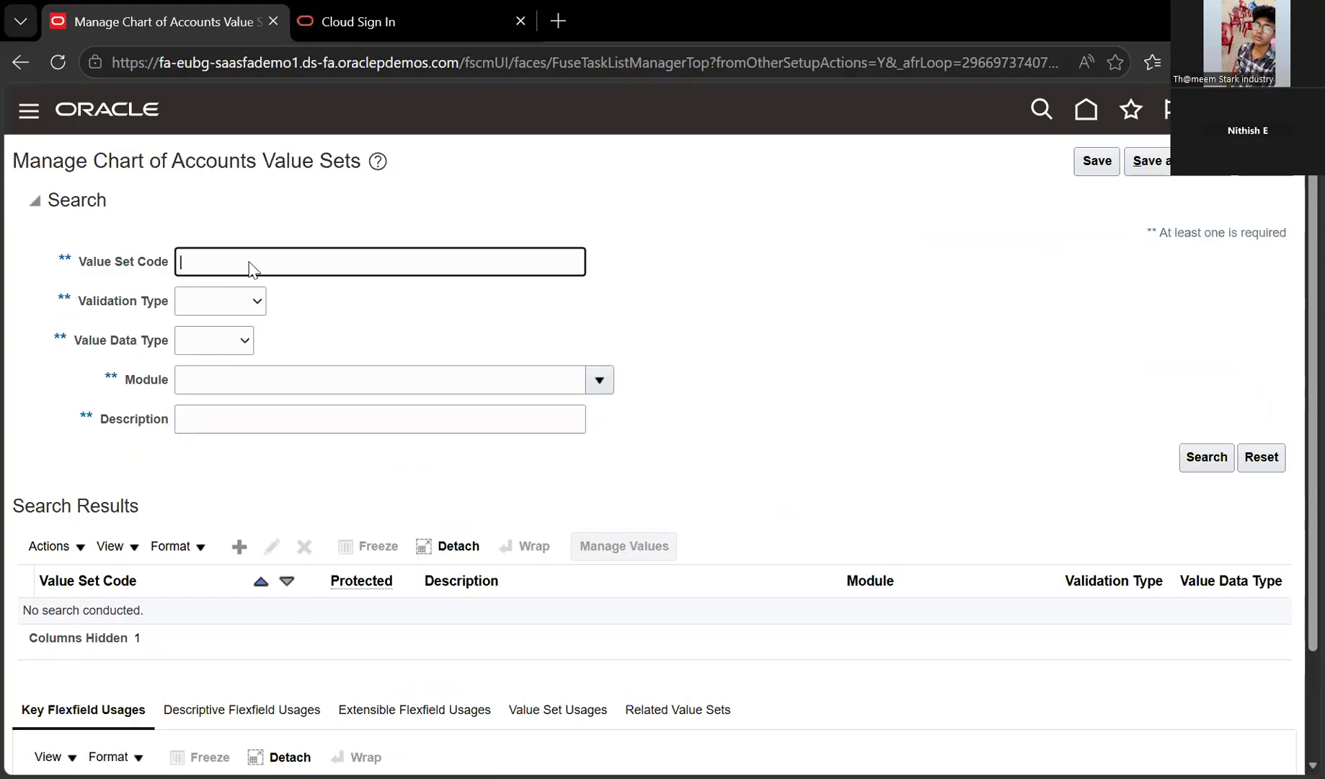
type("ACC")
key("Return")
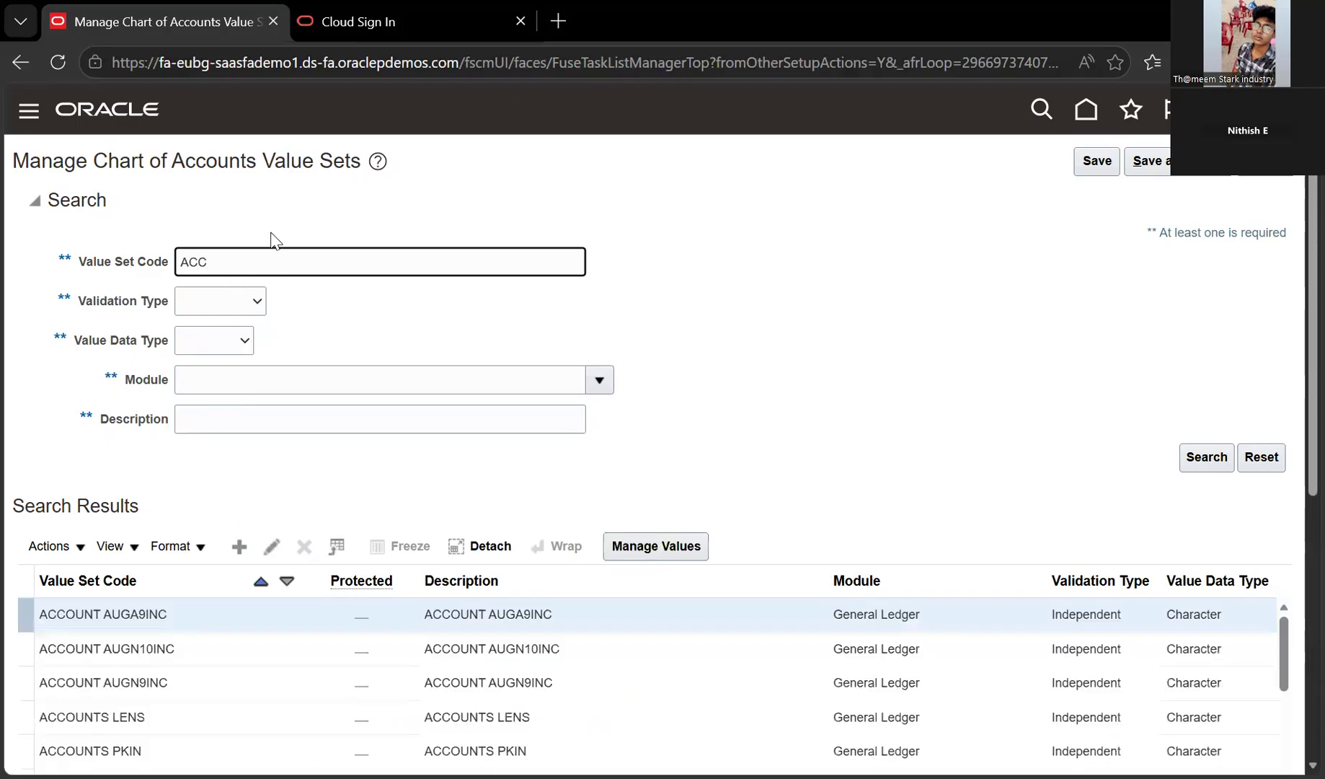
scroll(276, 238, "down", 4)
left_click(238, 543)
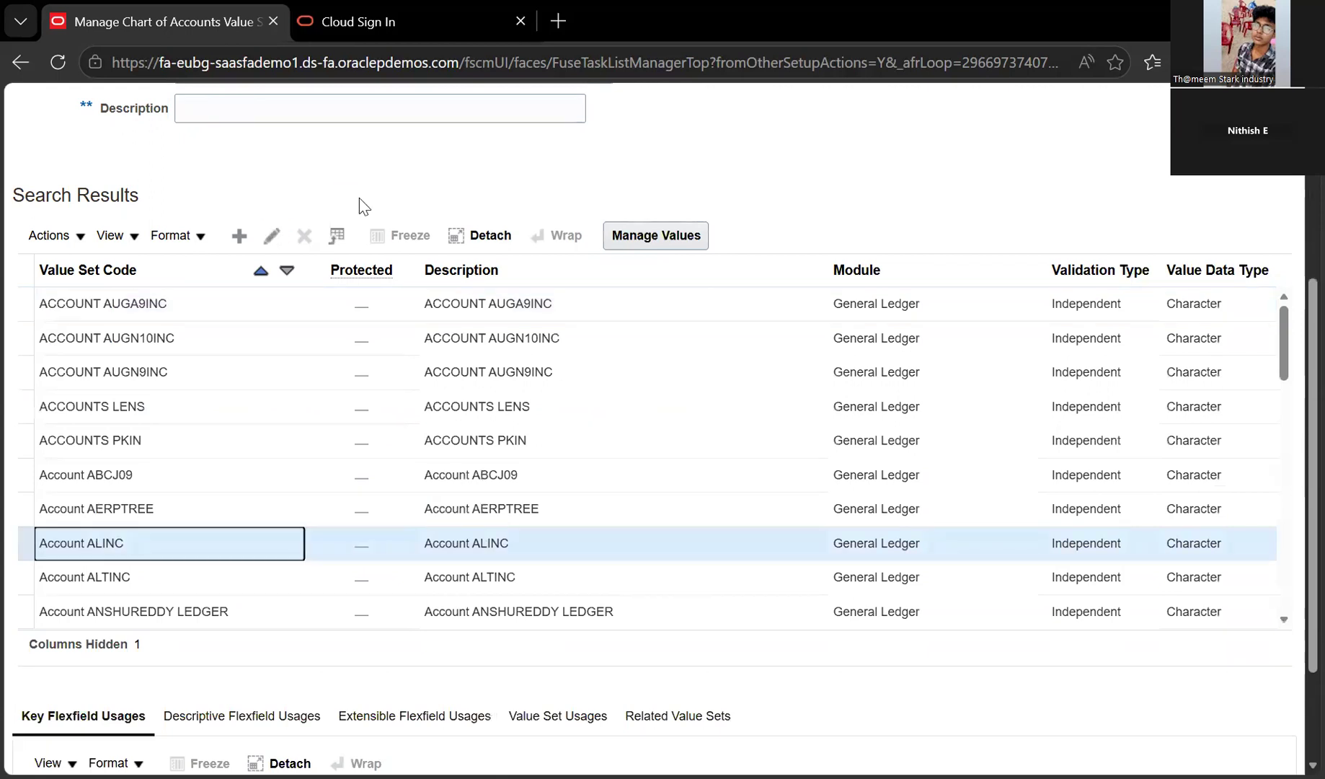
left_click(240, 440)
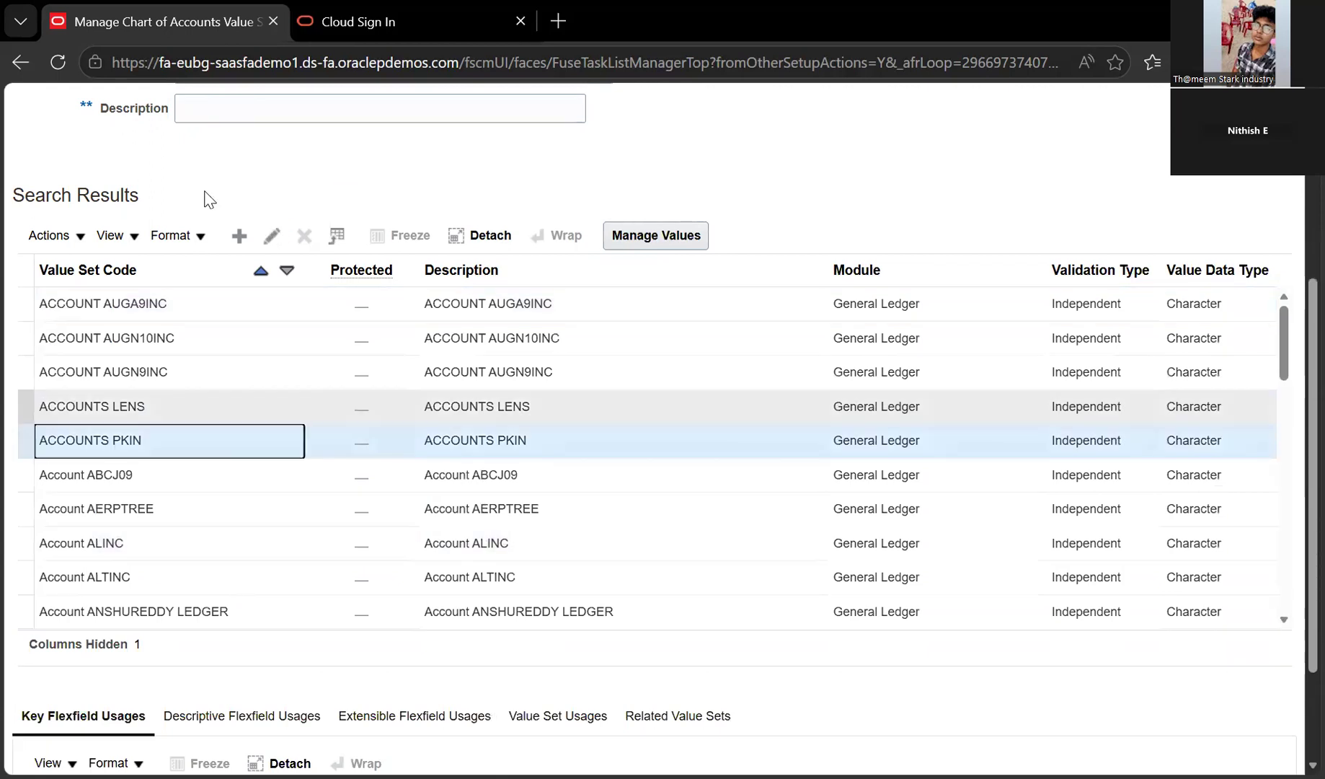
key("Up")
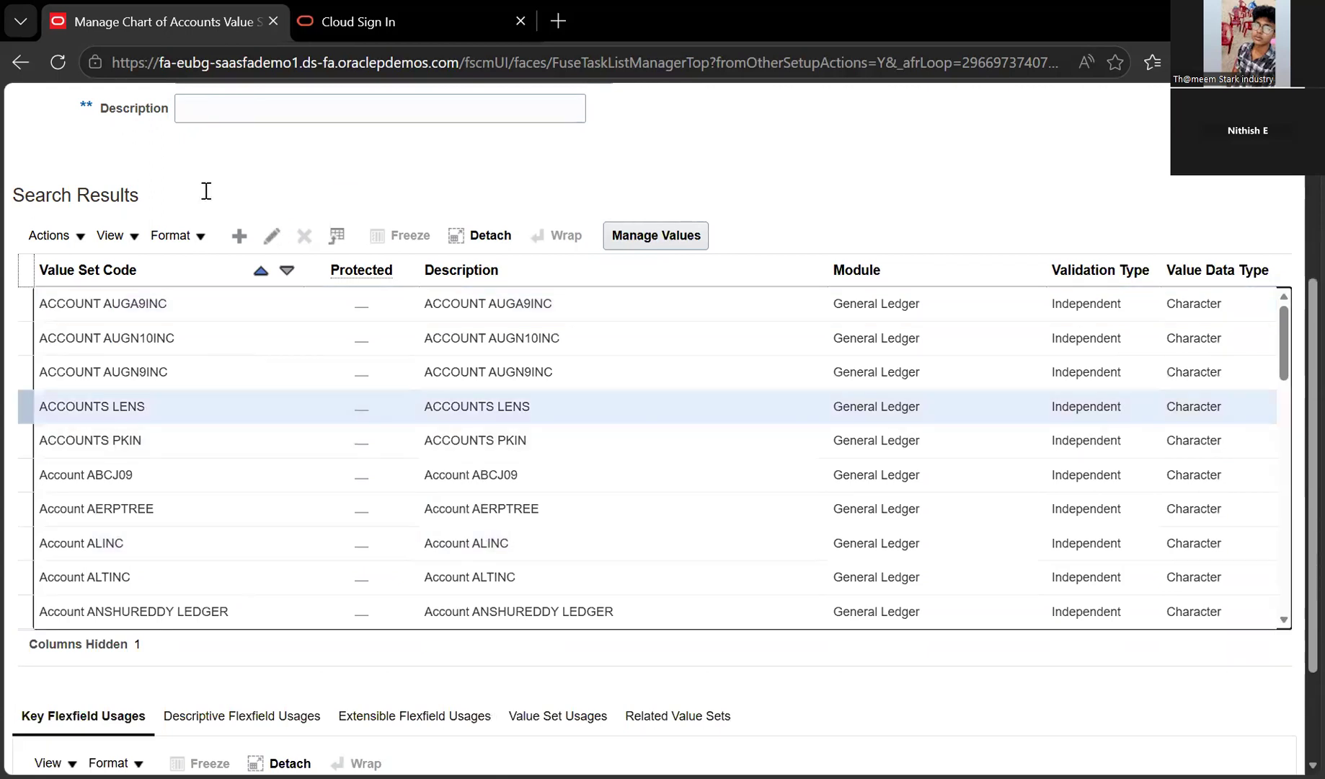
left_click(315, 195)
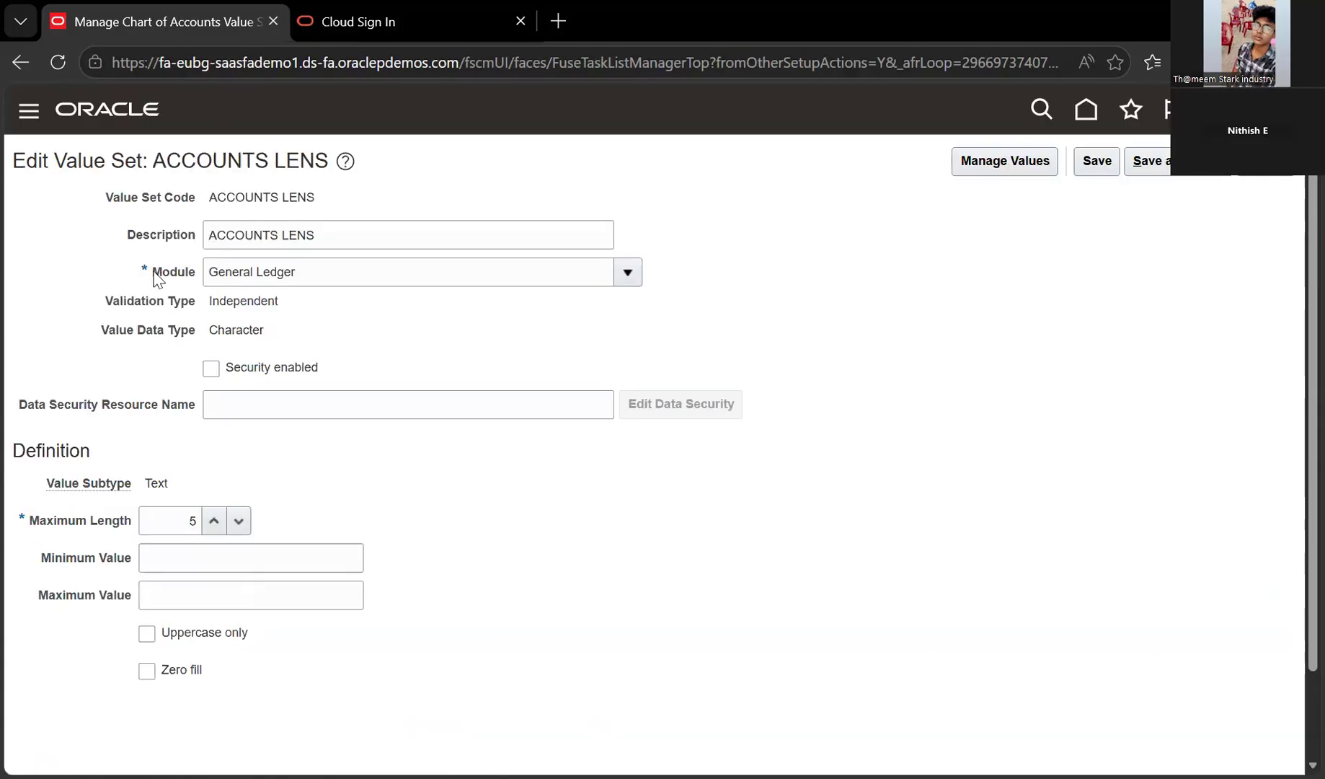
triple_click(245, 196)
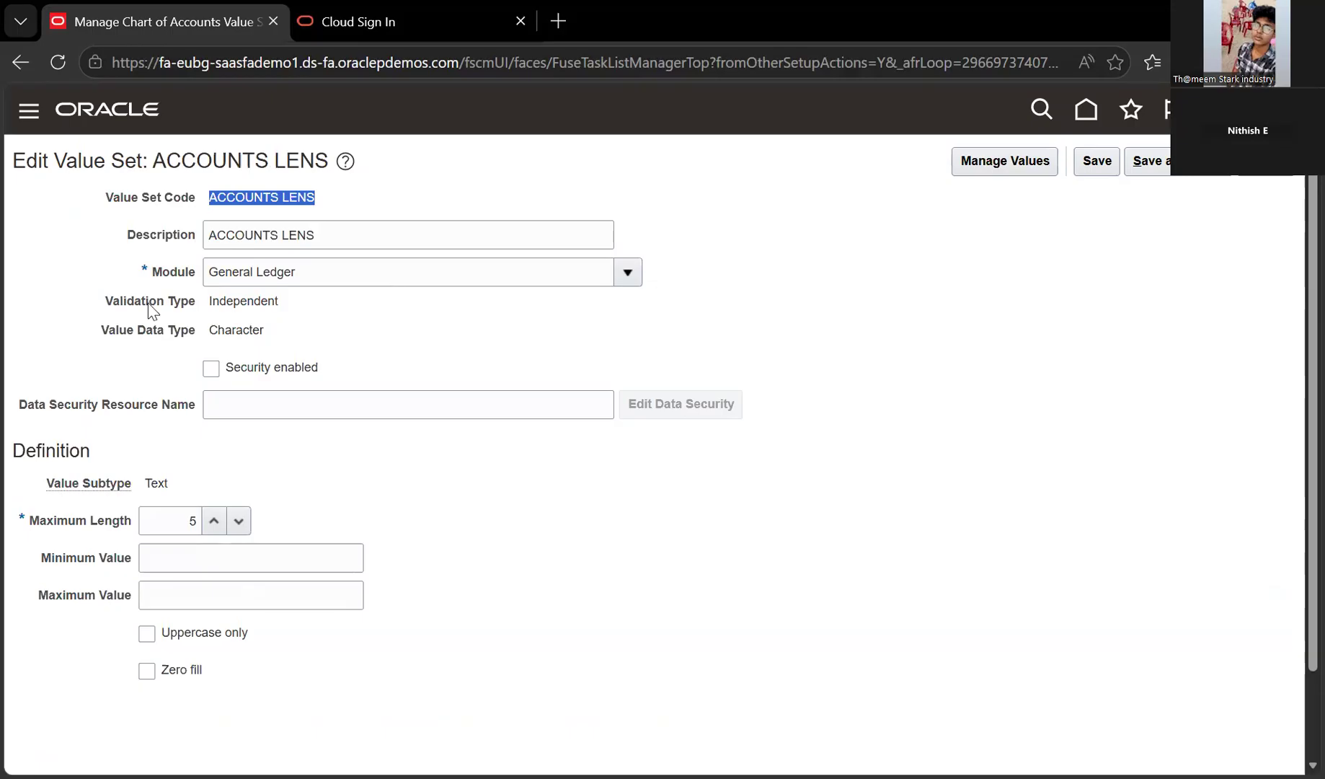
key("Tab")
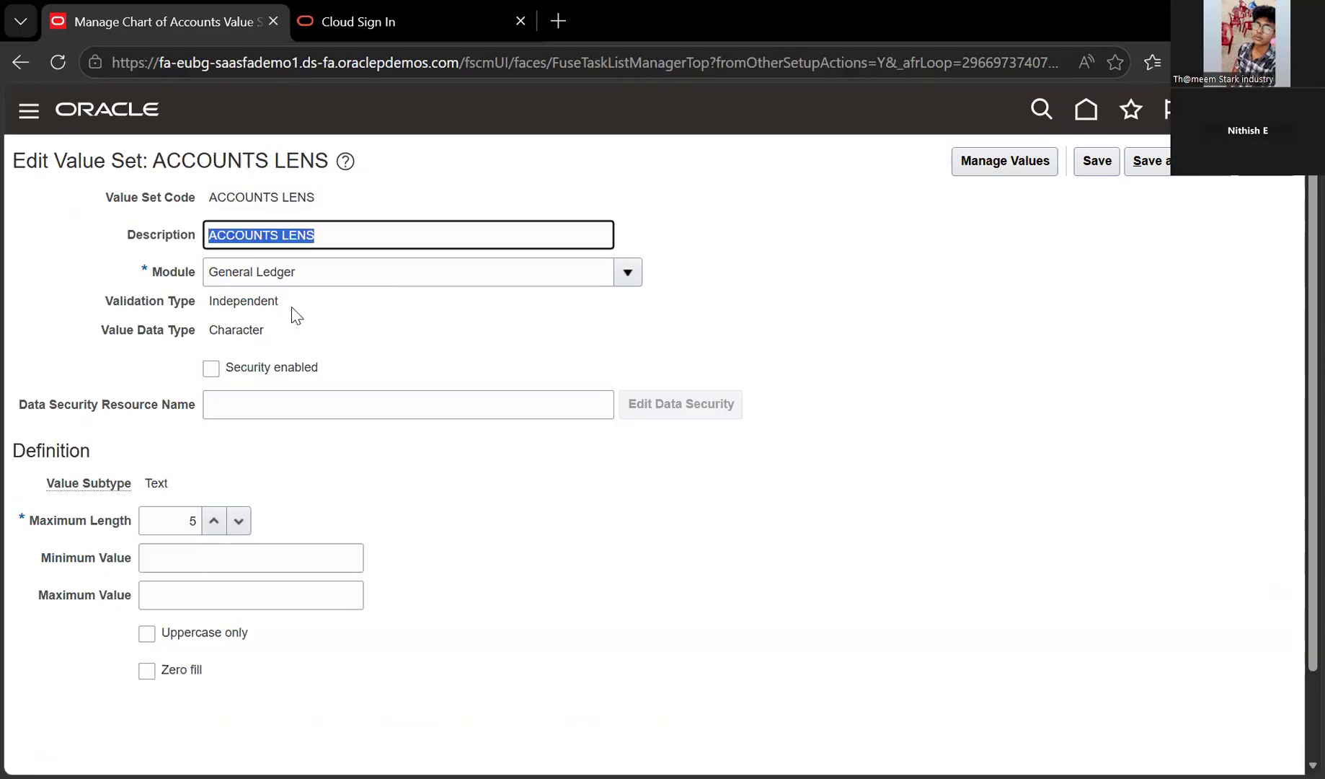
key("Tab")
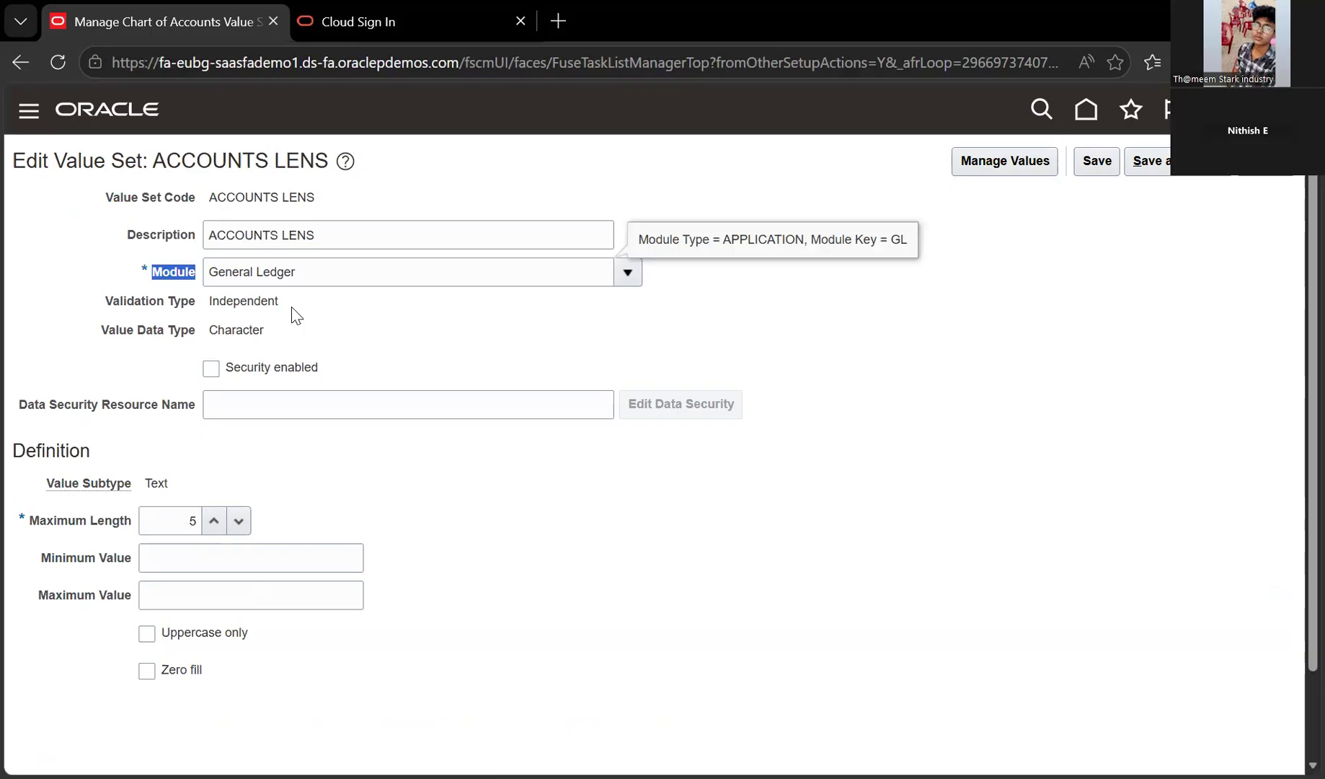
left_click(247, 274)
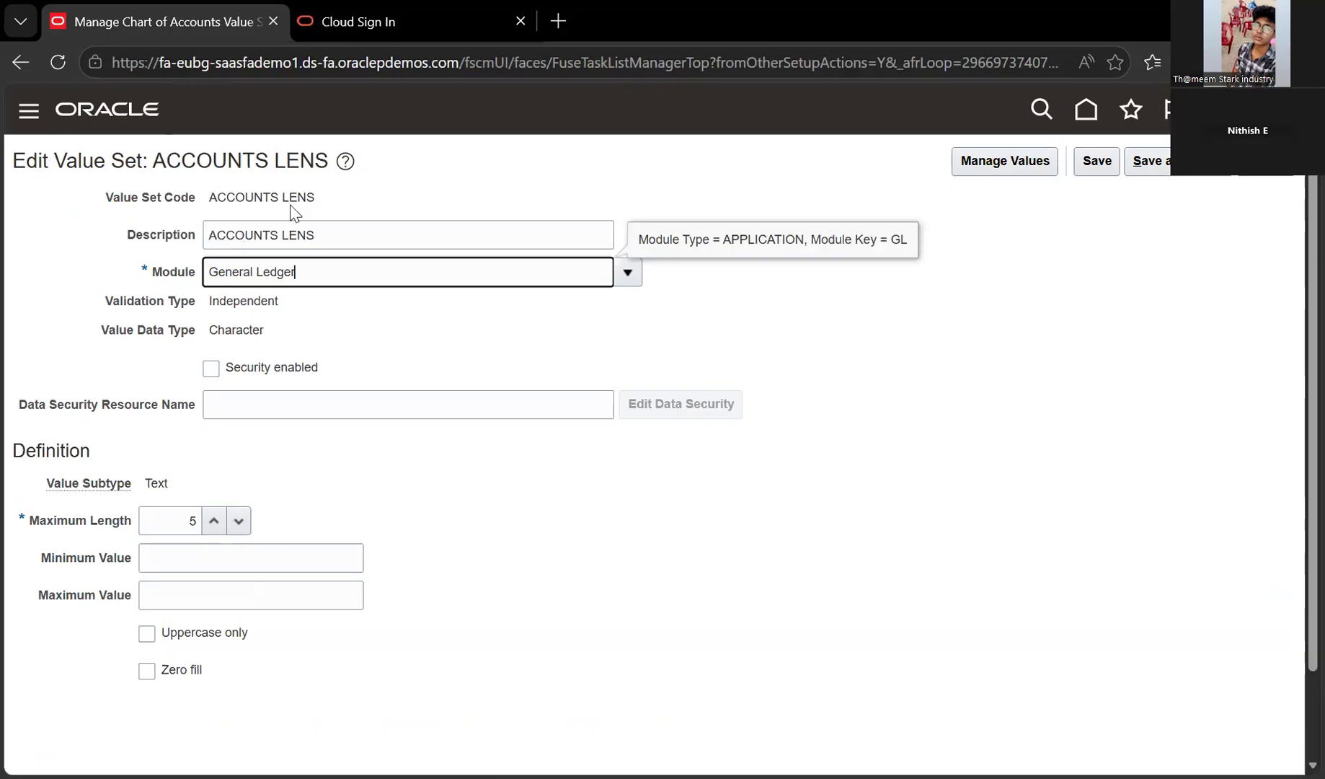
left_click_drag(330, 300, 241, 303)
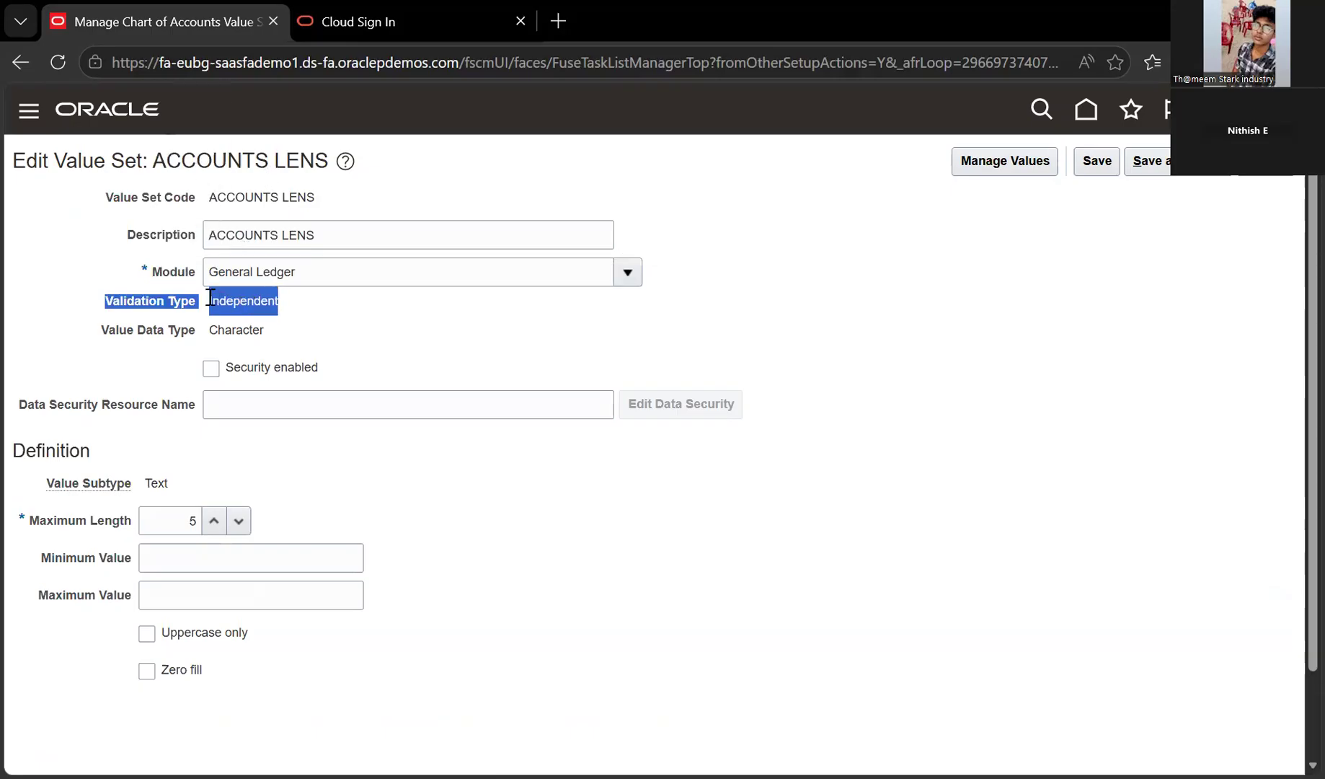
left_click(308, 341)
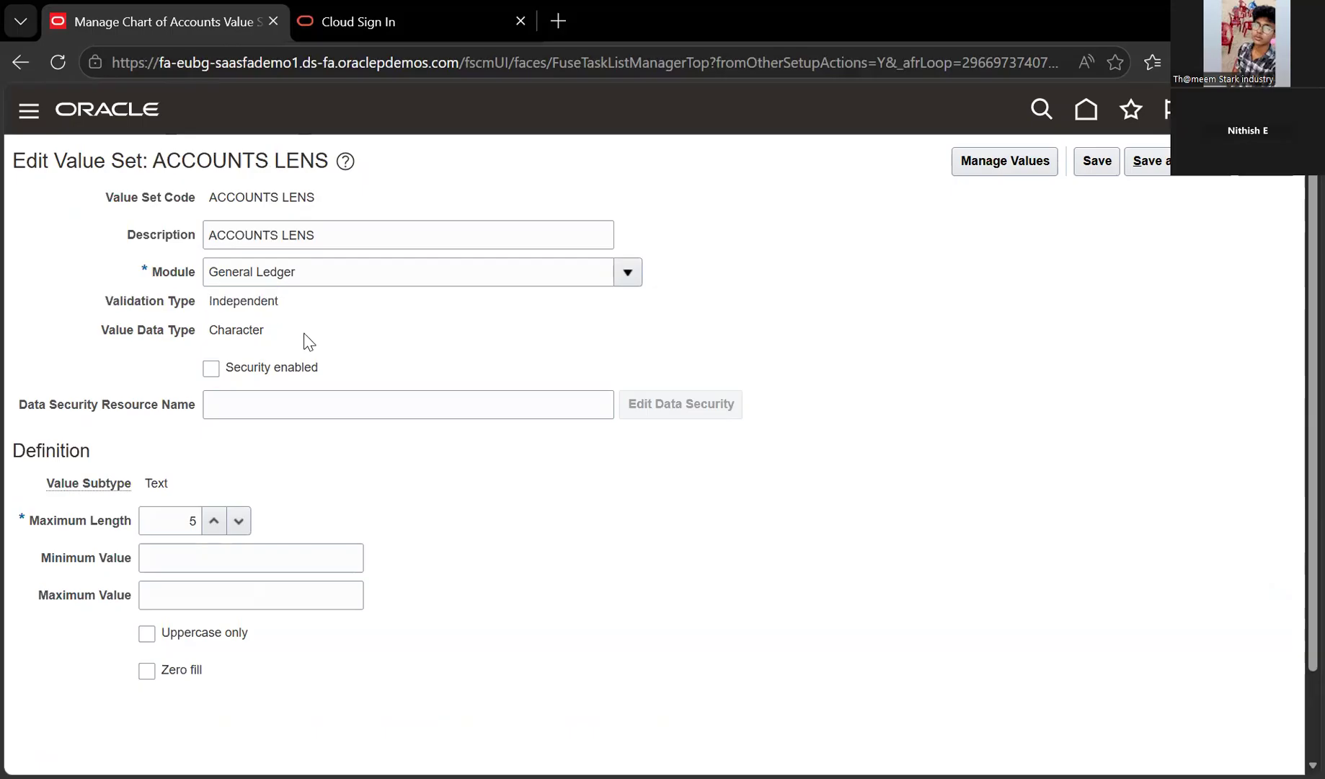
left_click_drag(308, 341, 293, 300)
left_click(280, 330)
double_click(269, 312)
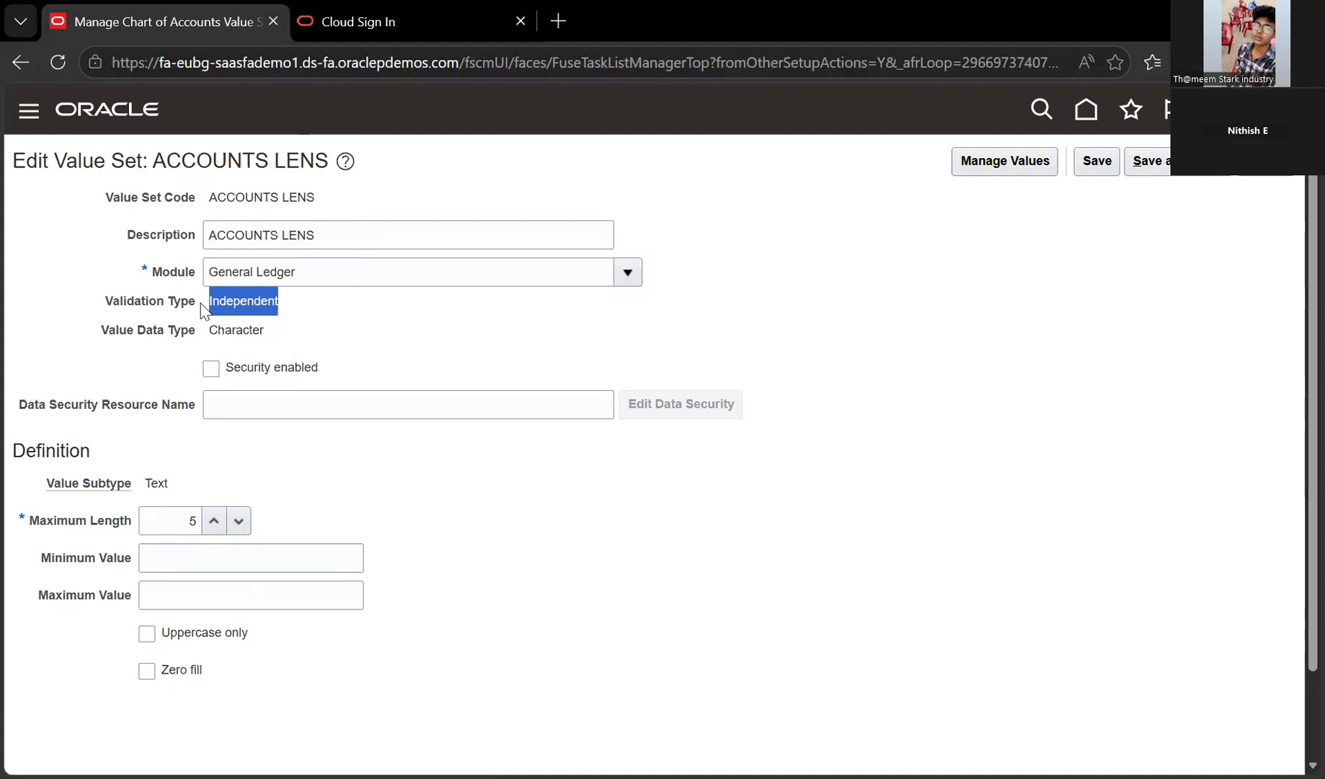
left_click(159, 320)
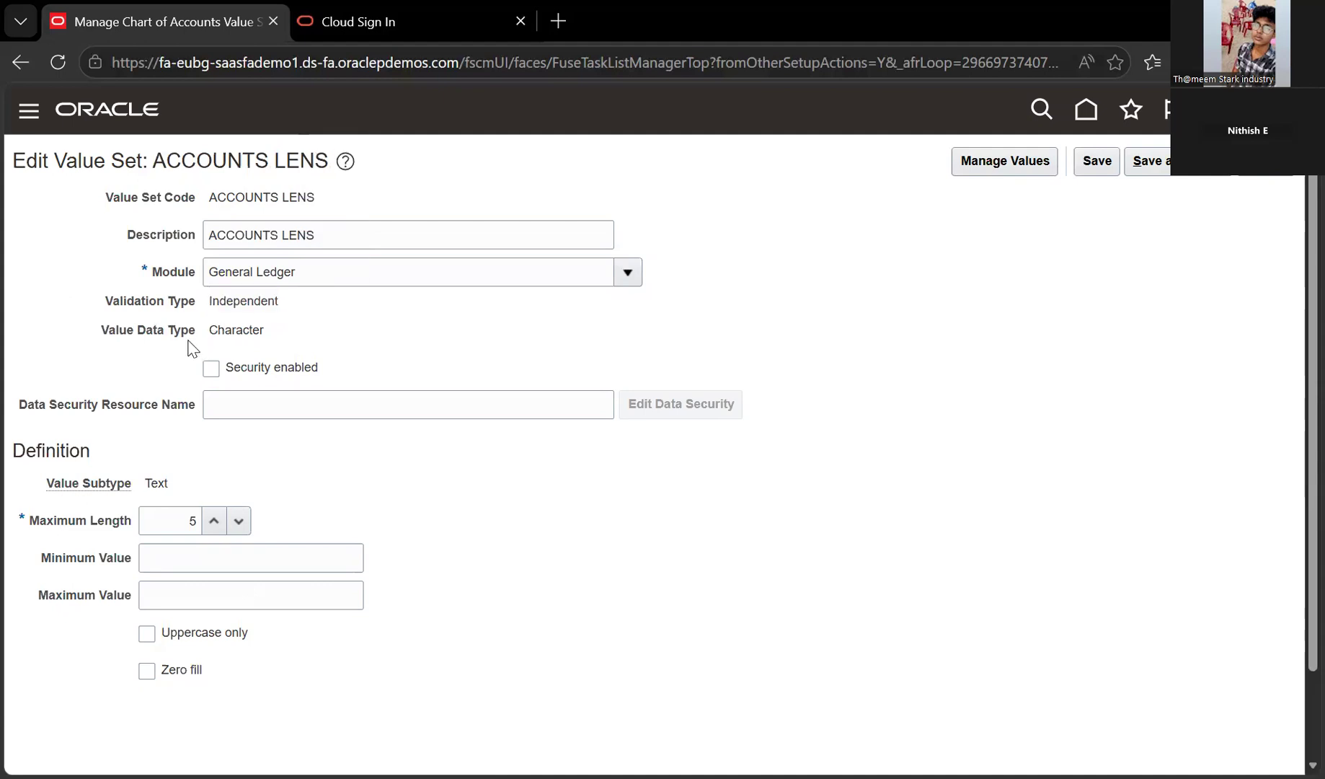
left_click_drag(318, 200, 207, 200)
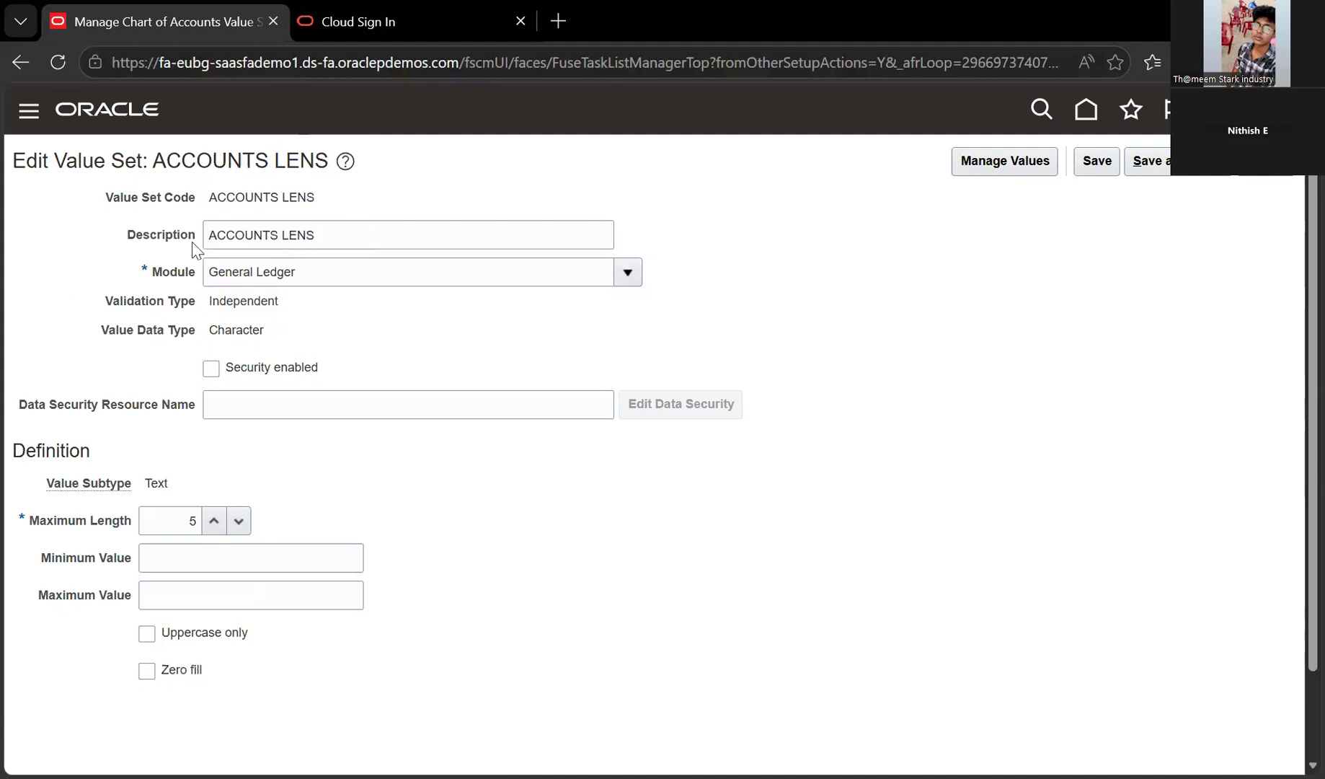
left_click(235, 346)
double_click(246, 330)
left_click(256, 293)
scroll(259, 331, "down", 2)
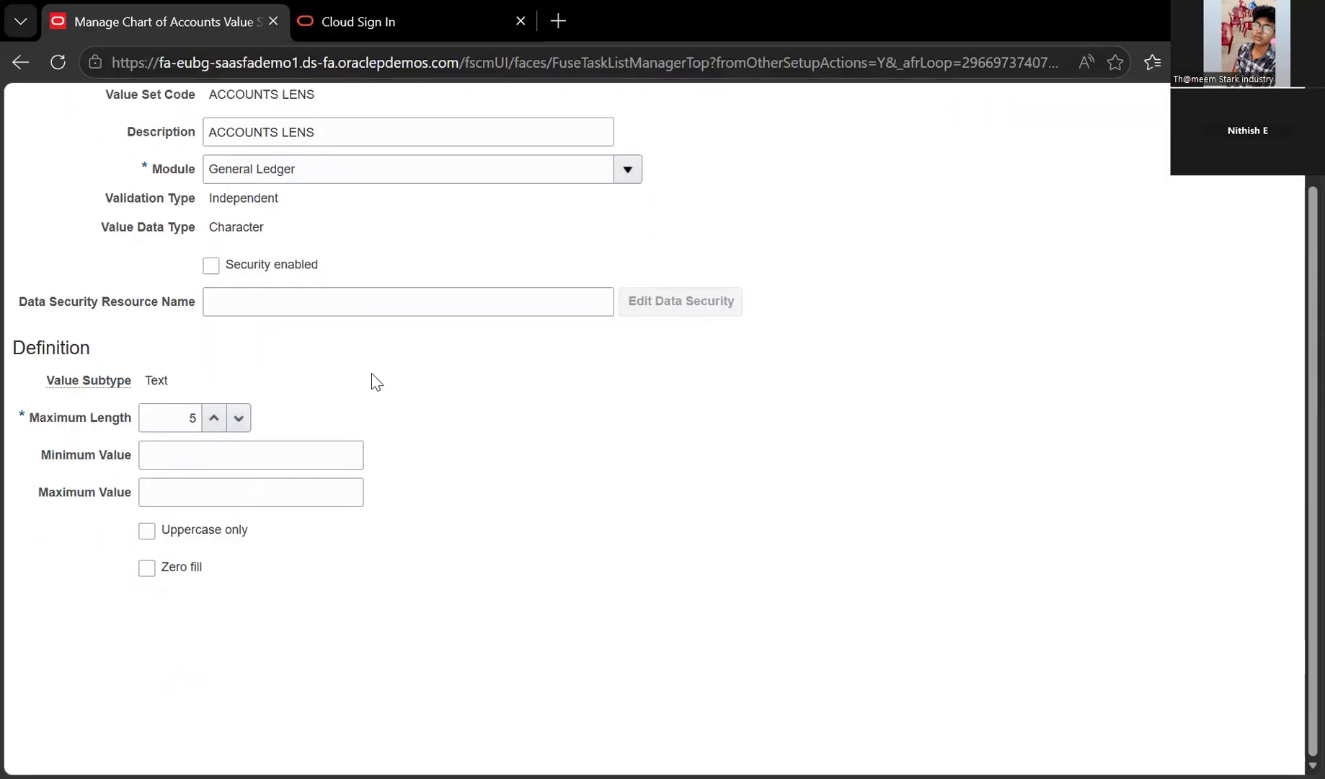
scroll(272, 426, "up", 2)
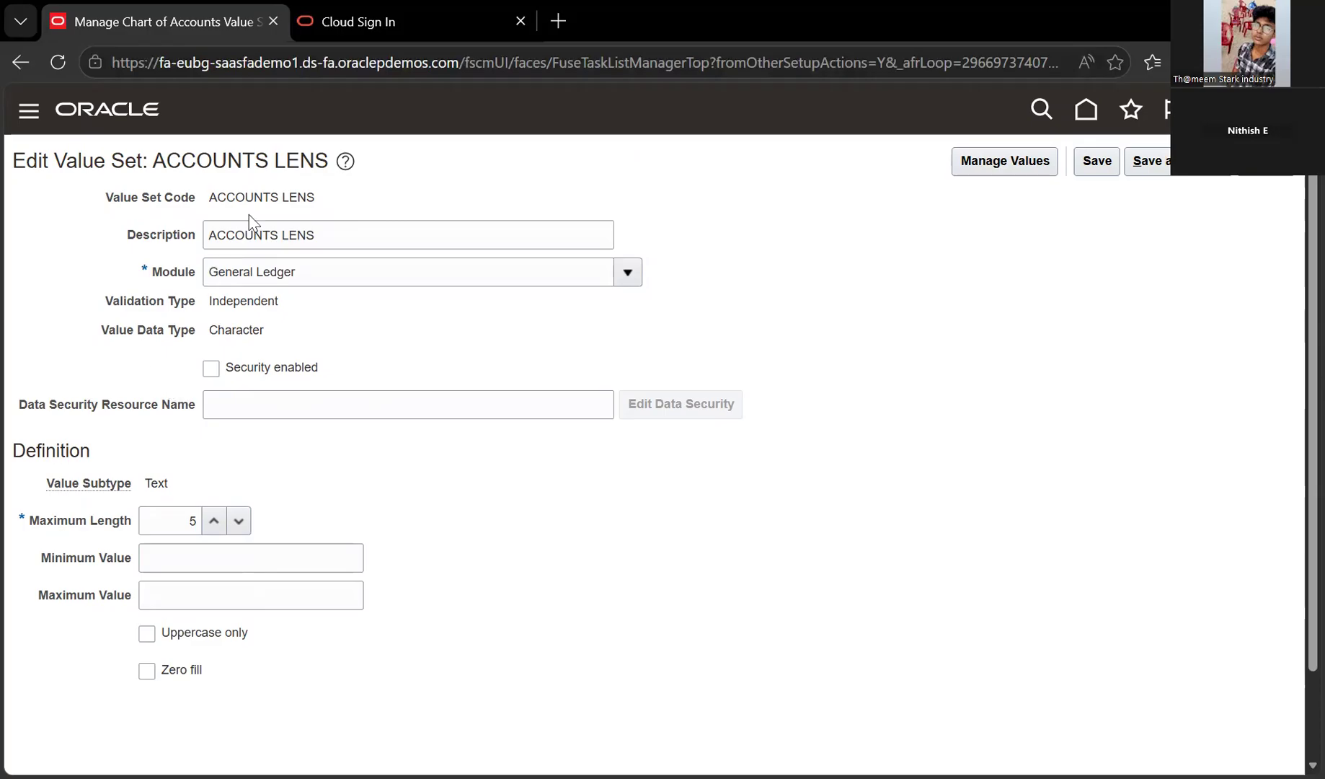
scroll(231, 231, "down", 2)
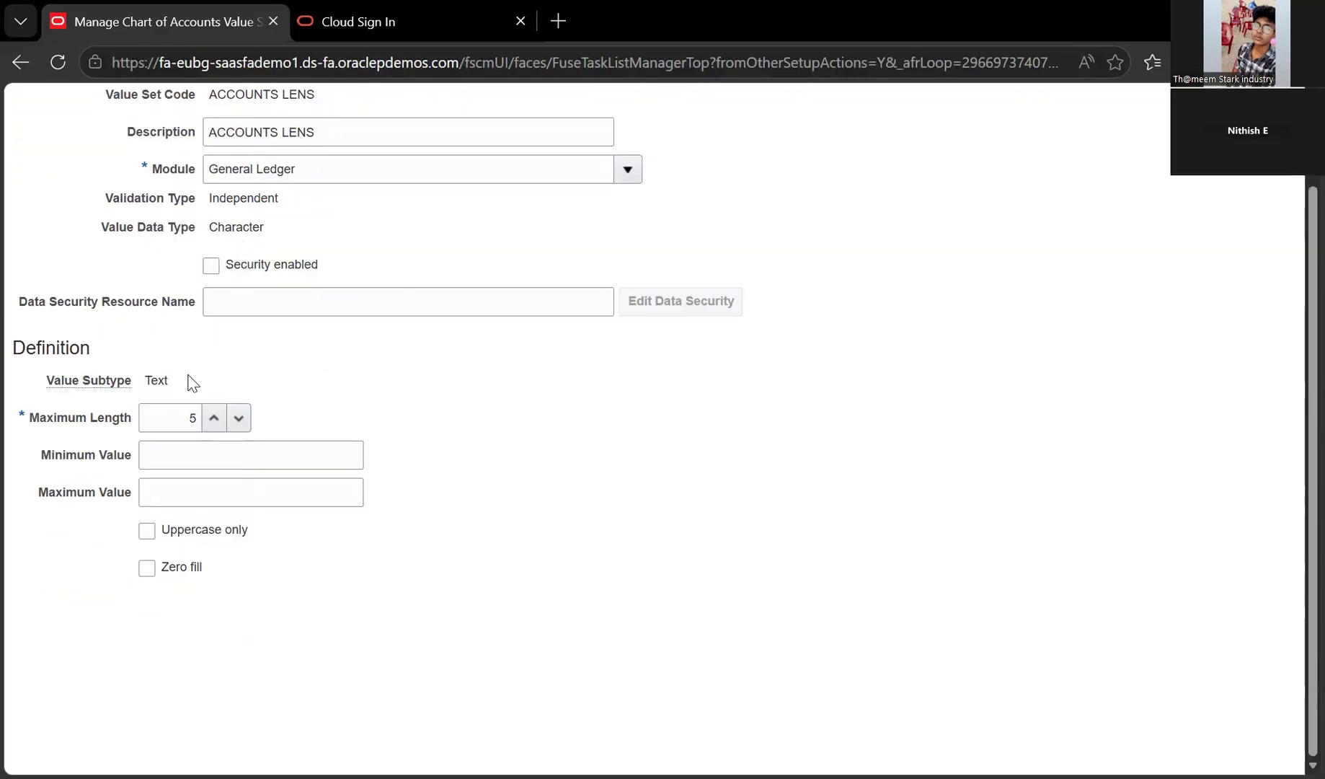
triple_click(176, 393)
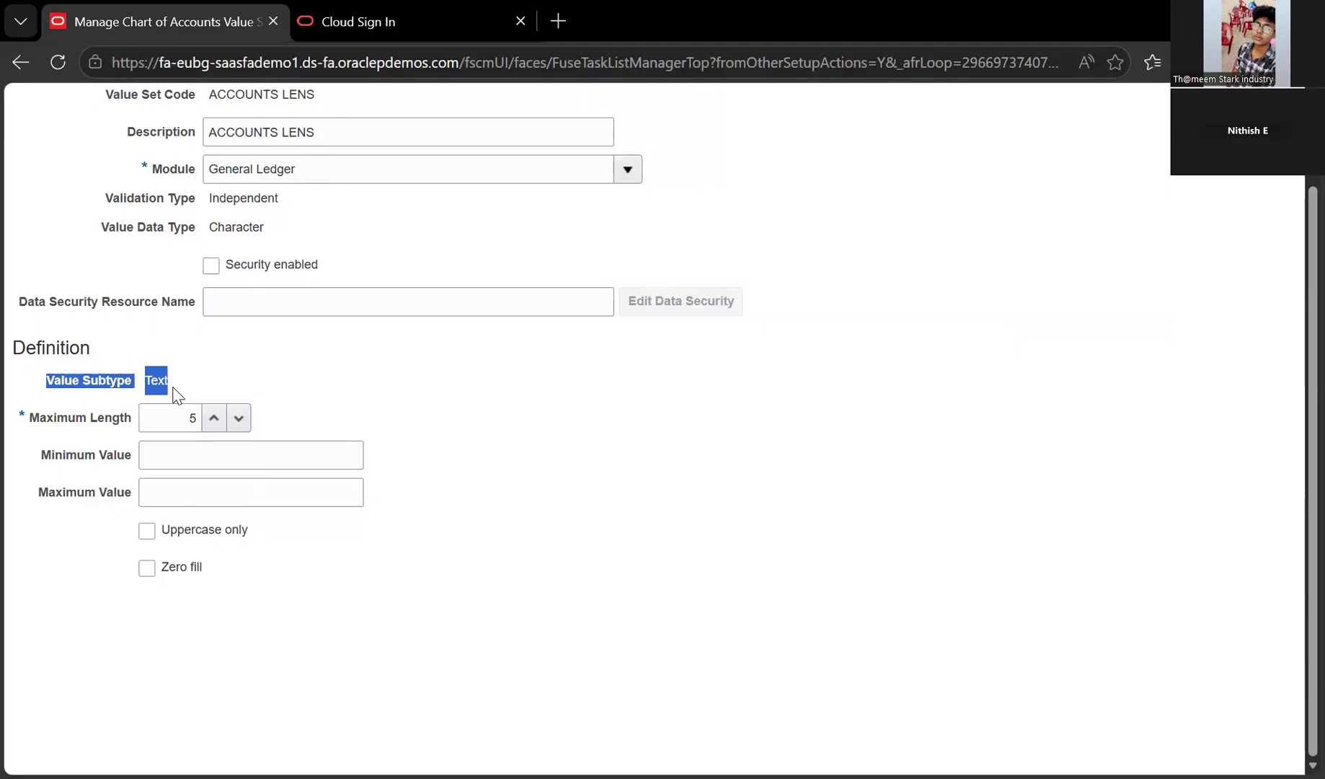
left_click(191, 393)
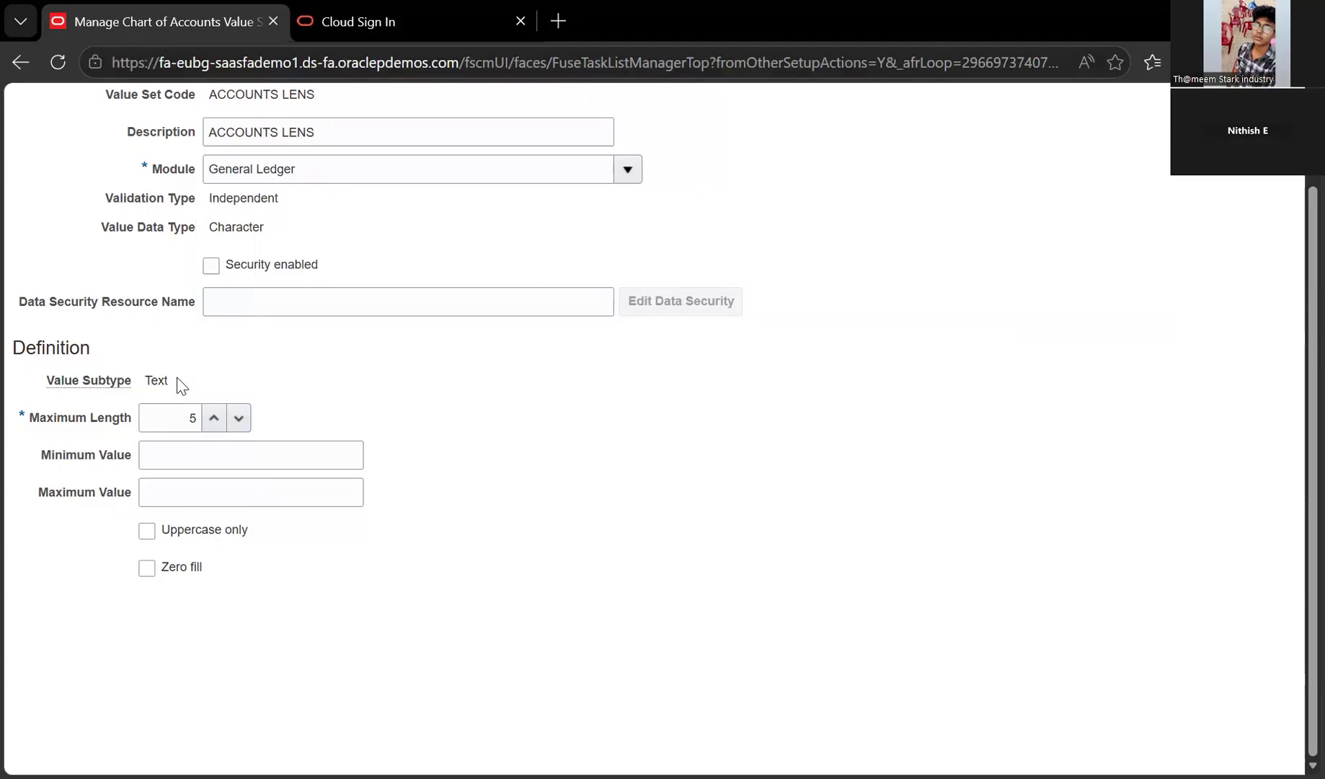
double_click(180, 378)
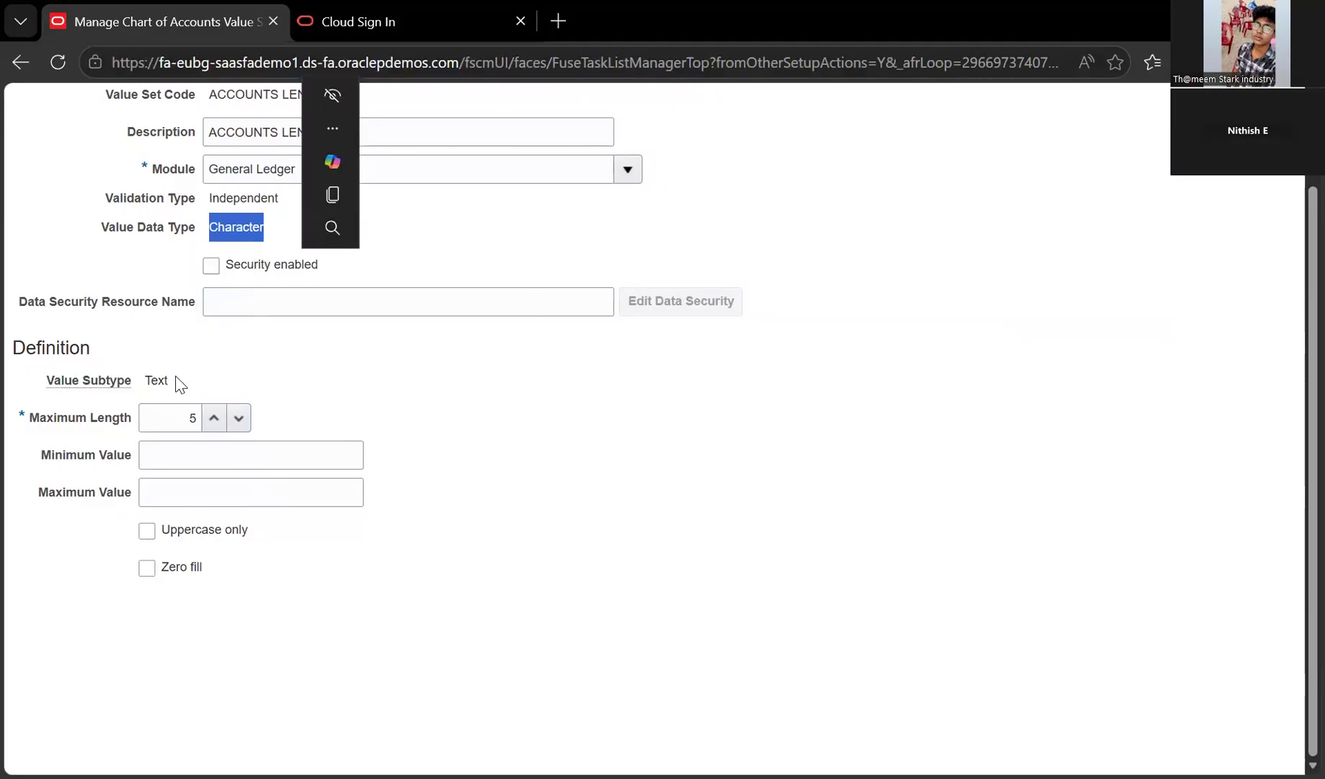
left_click(233, 370)
double_click(175, 372)
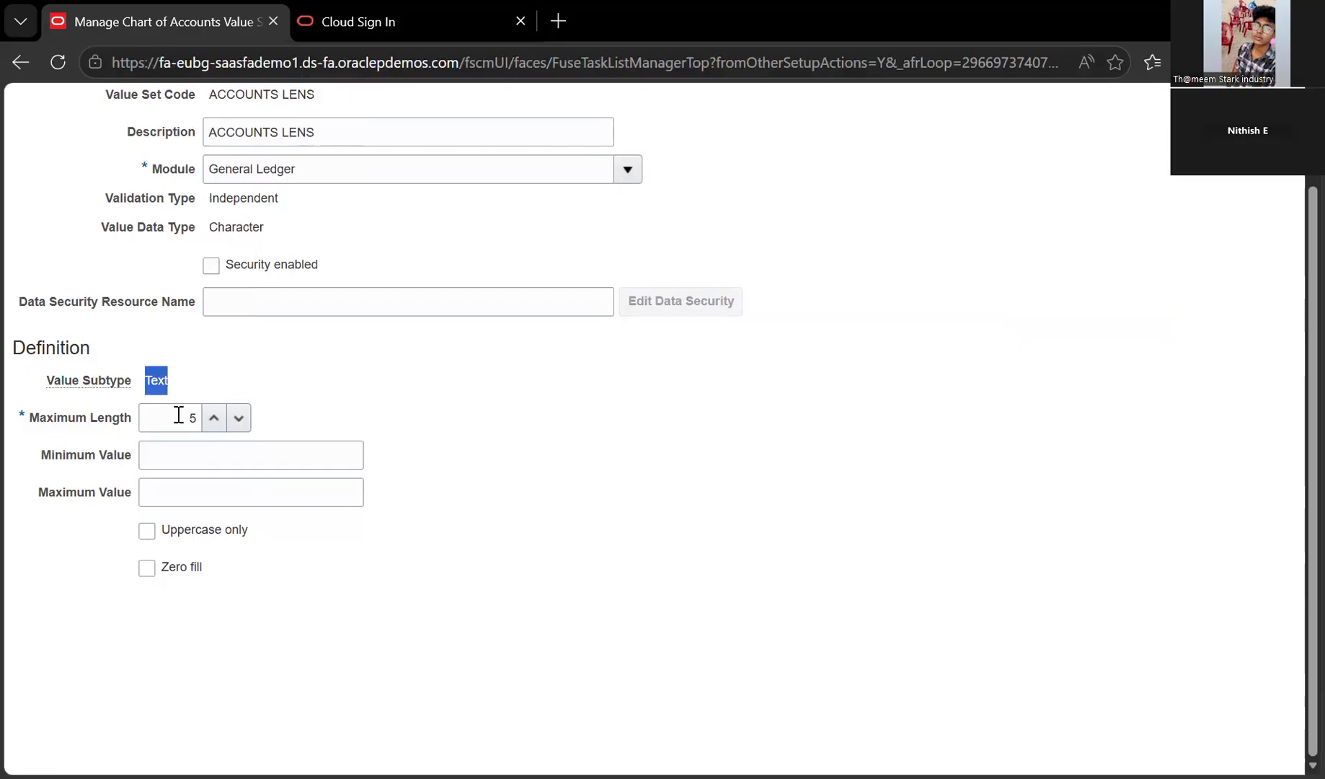
left_click(90, 418)
left_click(172, 432)
left_click_drag(172, 442, 183, 489)
key("Tab")
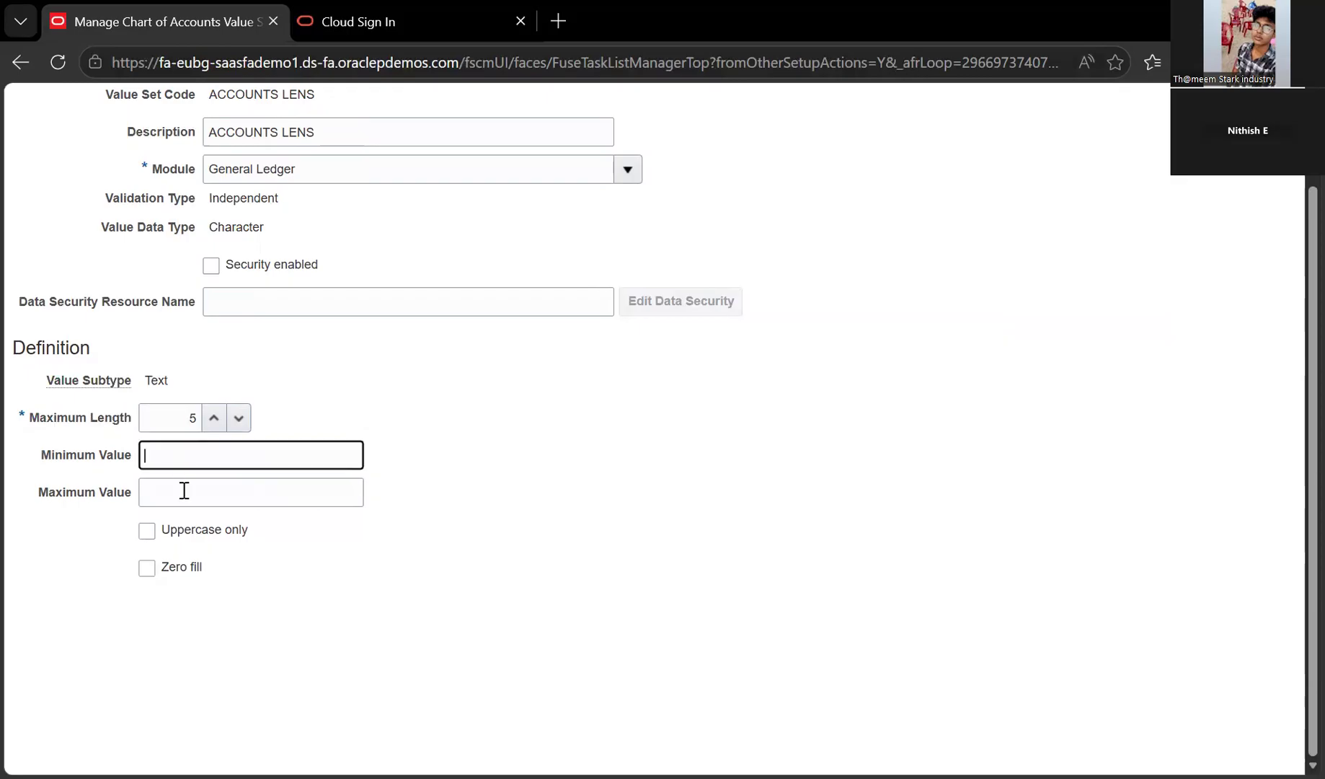
type("000000")
key("BackSpace")
left_click(210, 491)
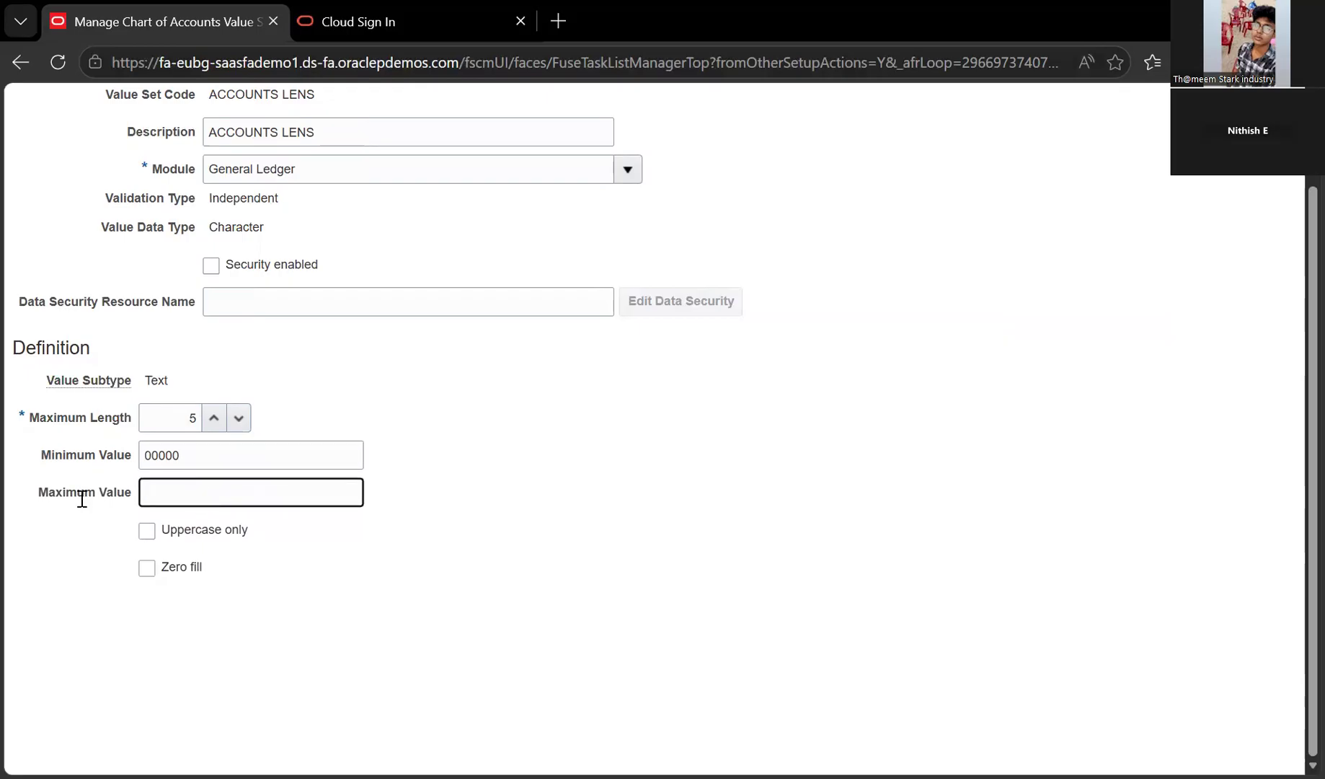
type("999999")
key("BackSpace")
key("ctrl+a")
key("shift+Tab")
key("BackSpace")
left_click(287, 187)
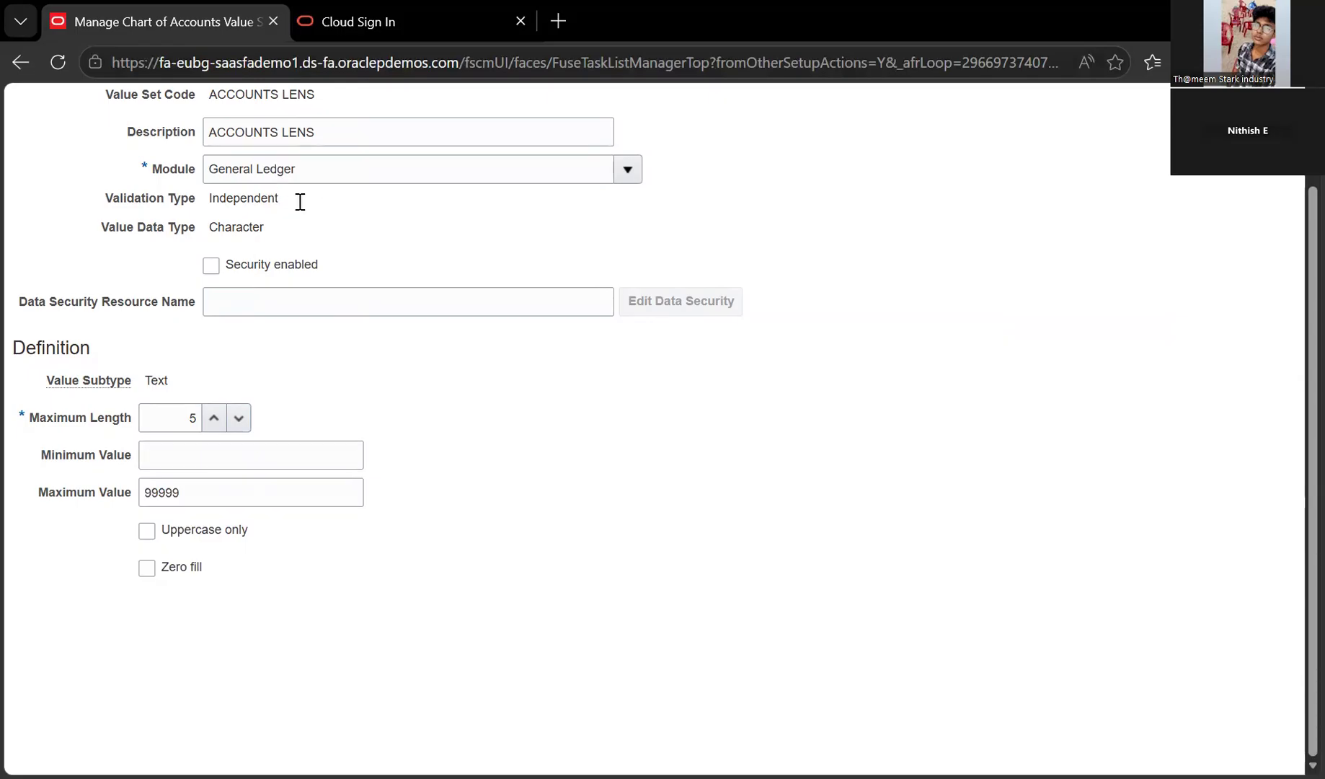
key("Tab")
key("BackSpace")
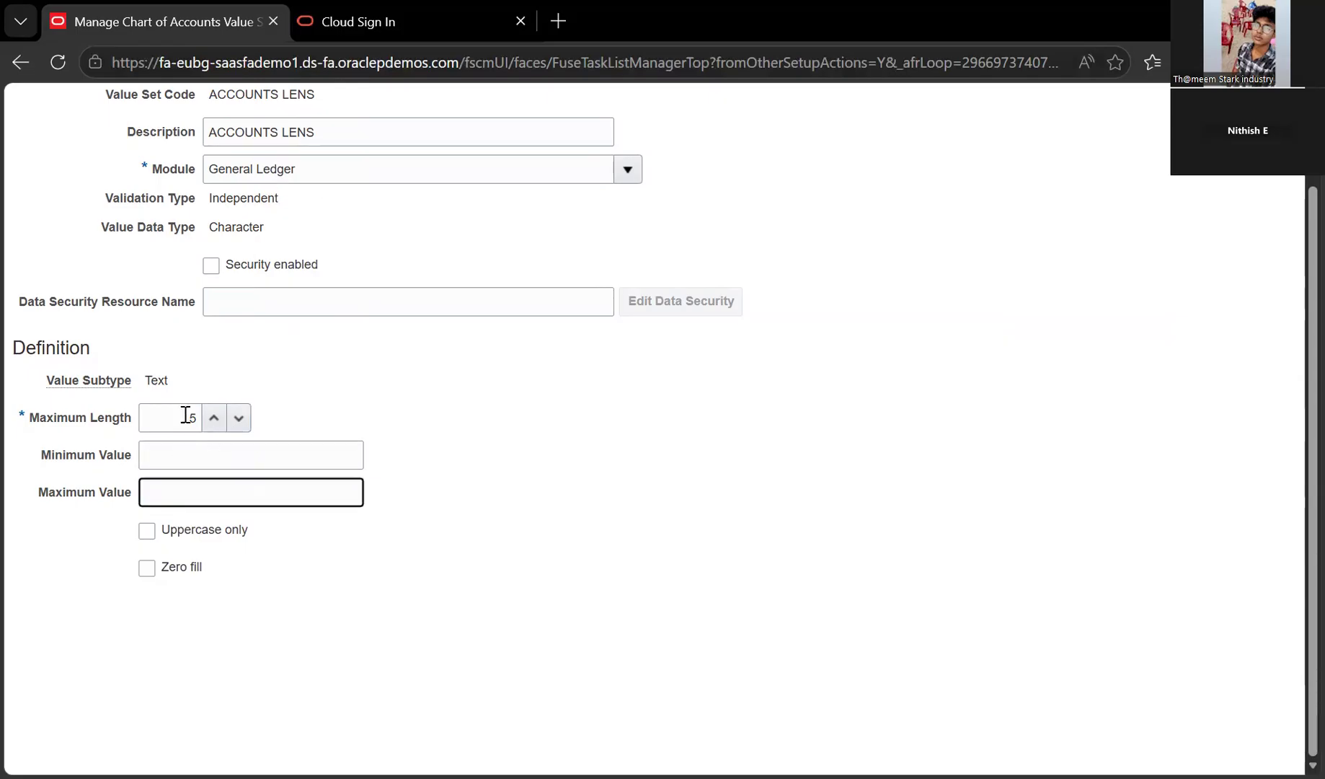
scroll(217, 438, "up", 2)
triple_click(198, 411)
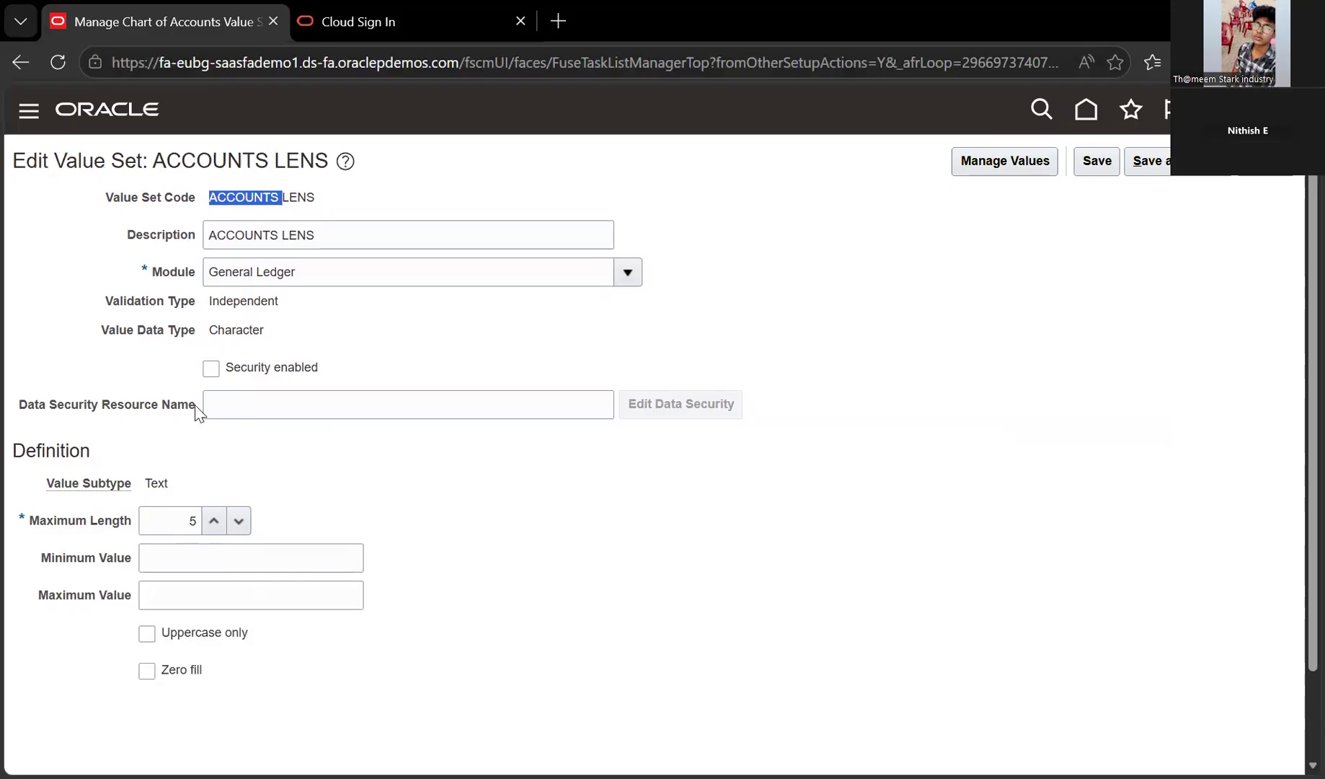
left_click(180, 458)
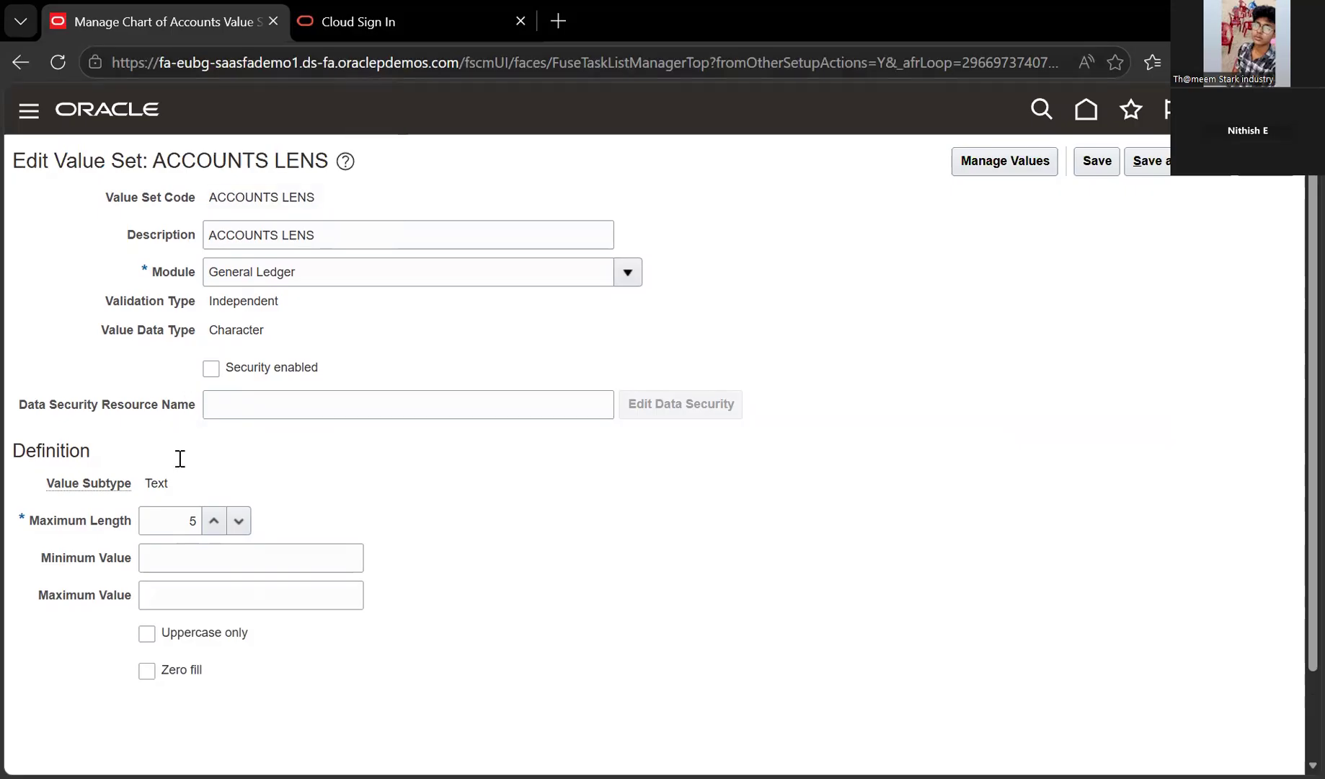
scroll(180, 458, "down", 2)
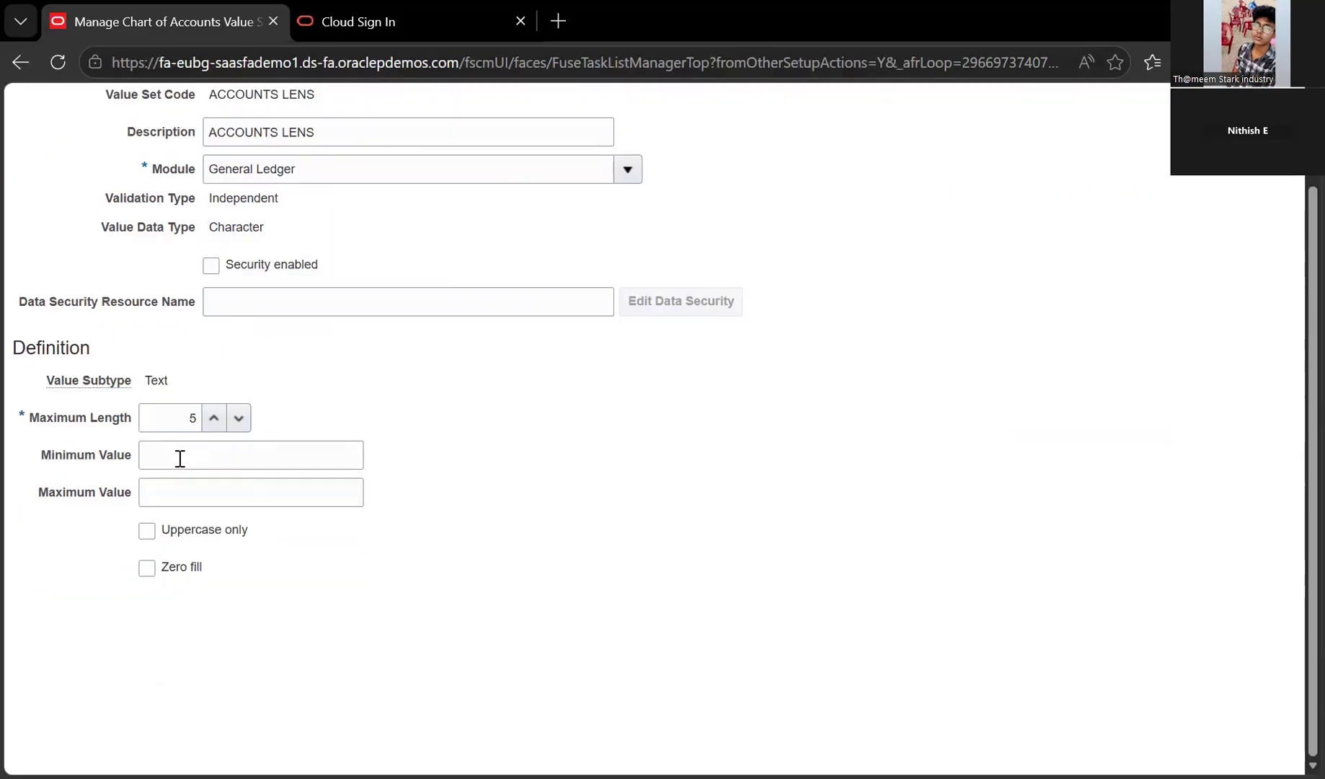
left_click(180, 459)
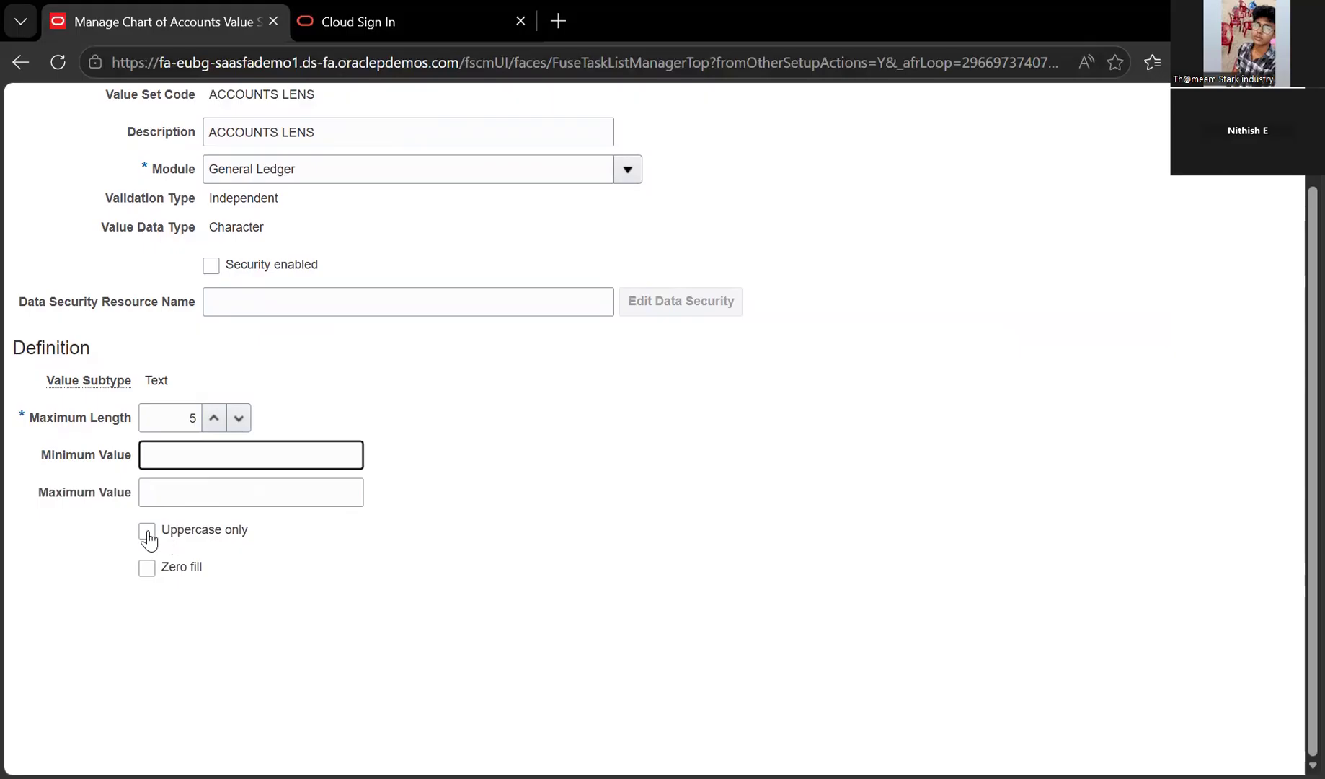
scroll(149, 535, "up", 2)
scroll(143, 532, "down", 2)
left_click(144, 535)
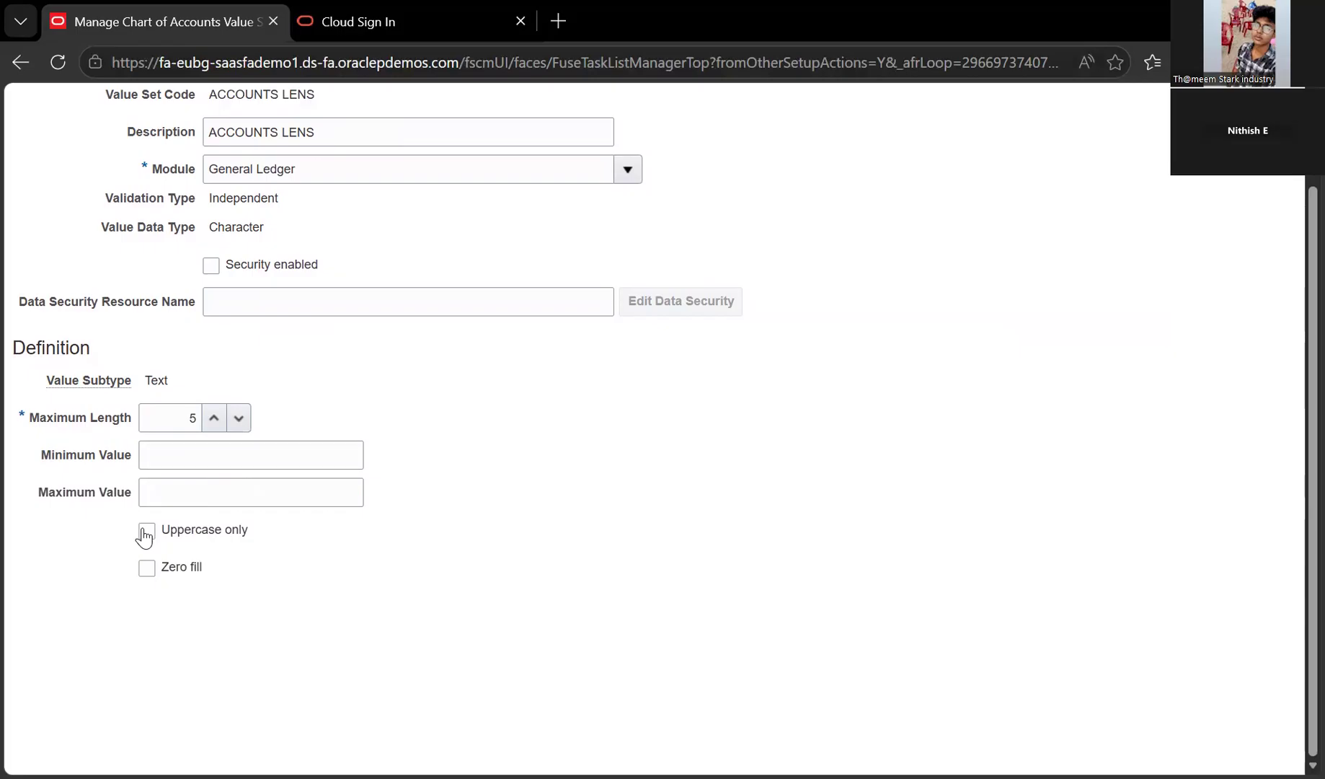
left_click(145, 534)
key("space")
scroll(288, 165, "up", 2)
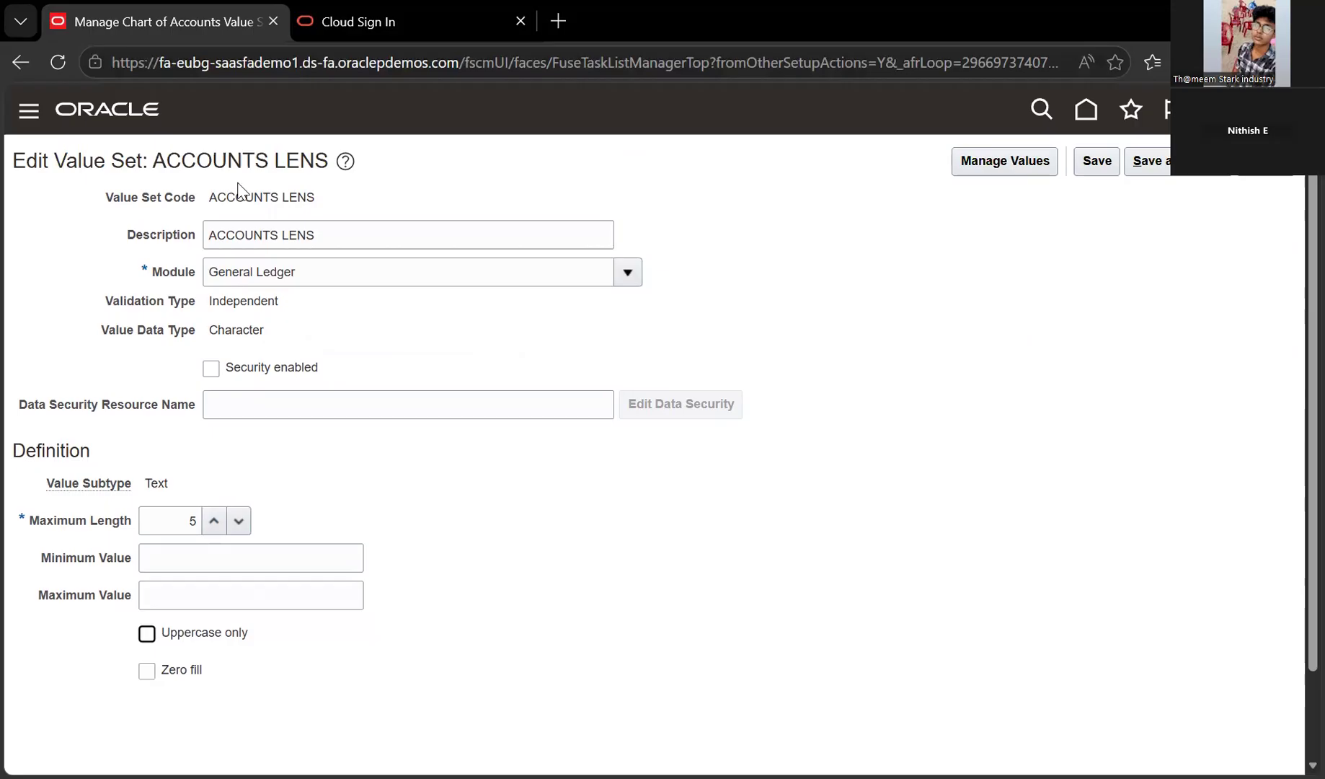
left_click_drag(231, 178, 236, 617)
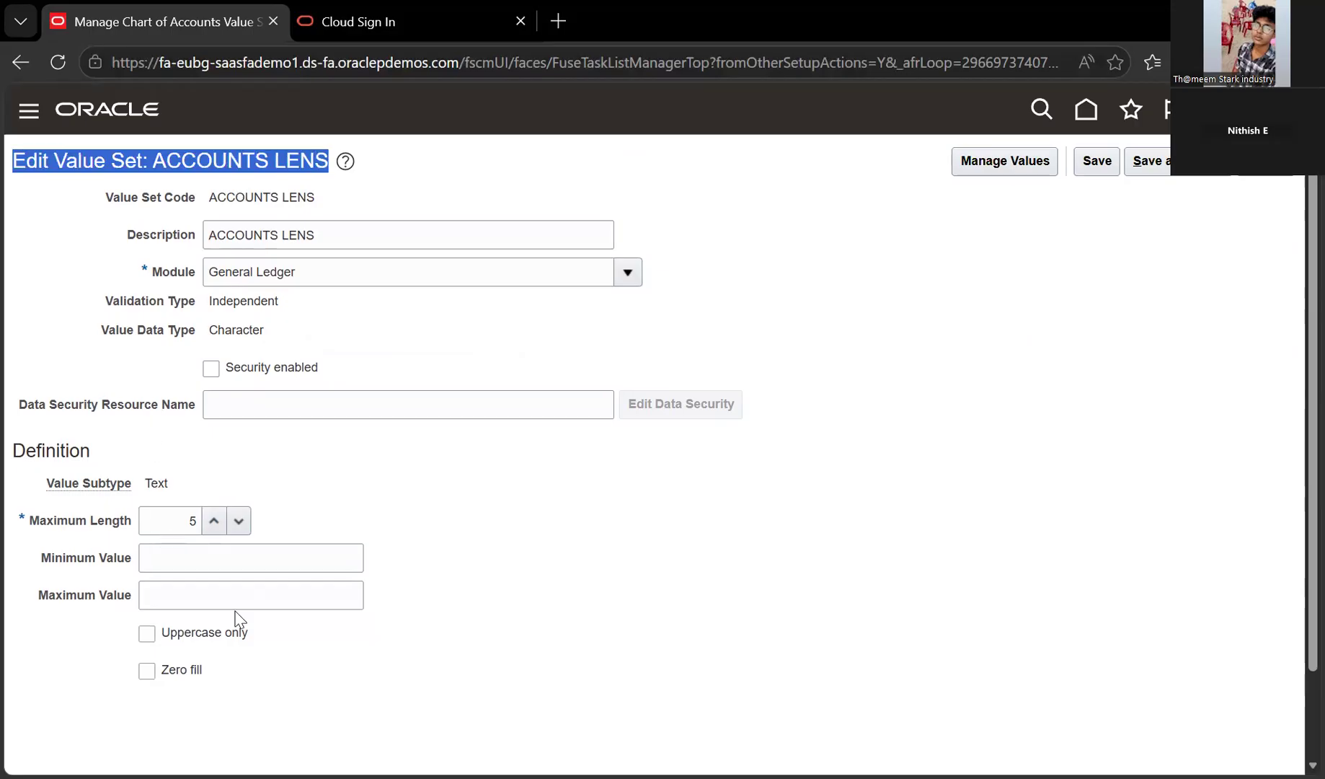
left_click(168, 577)
scroll(209, 579, "down", 2)
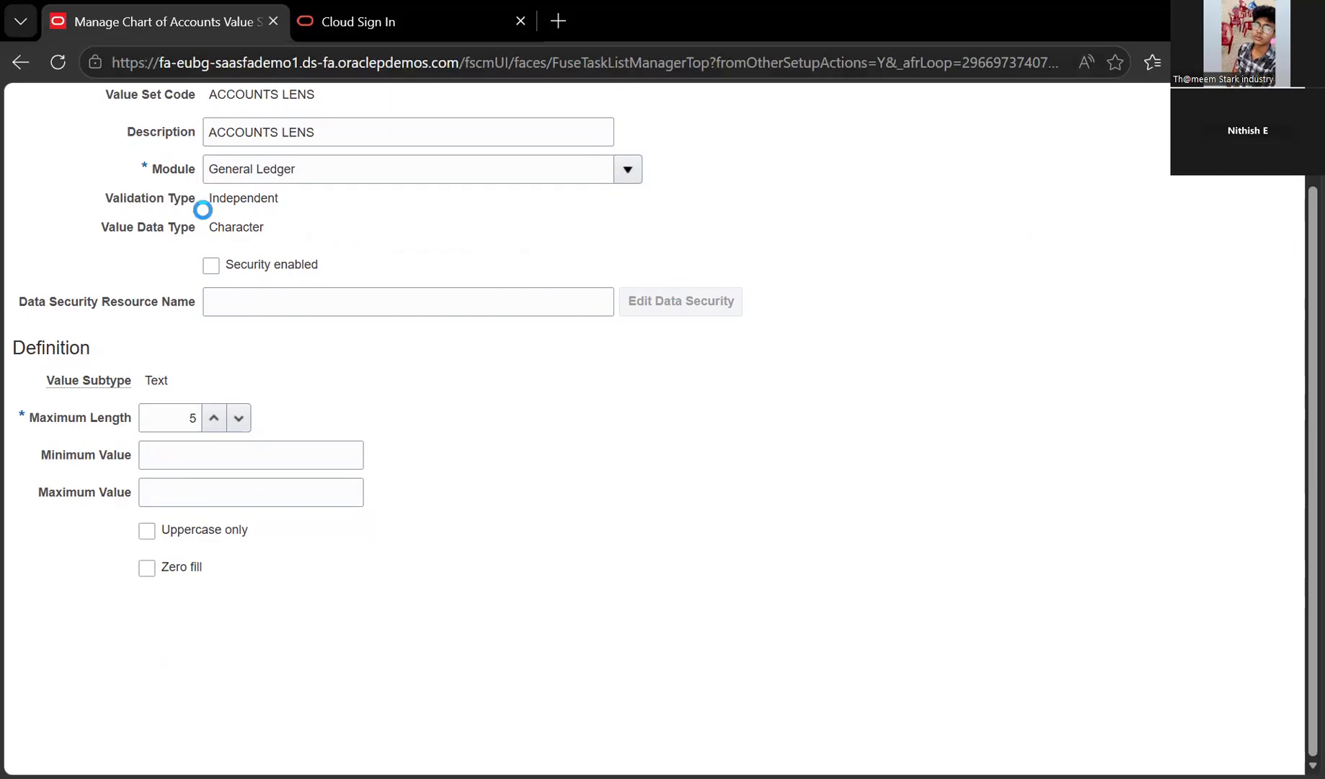
Scroll back up the Manage Chart of Accounts Value Sets page to reach the Create button
scroll(261, 272, "up", 2)
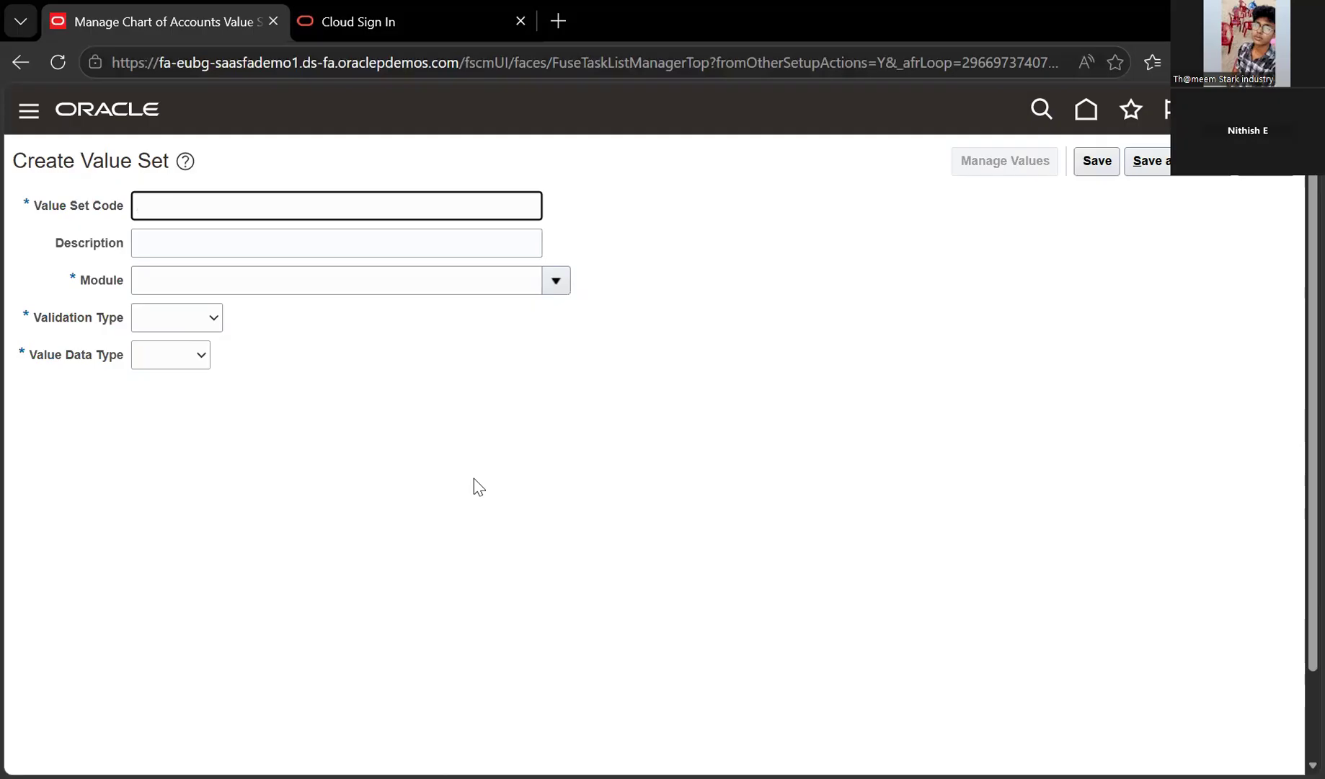
Enter BUD_COMPANY as value set code and description, with module General Ledger
type("B")
type("UD_COMPANY")
key("ctrl+a")
key("ctrl+c")
key("Tab")
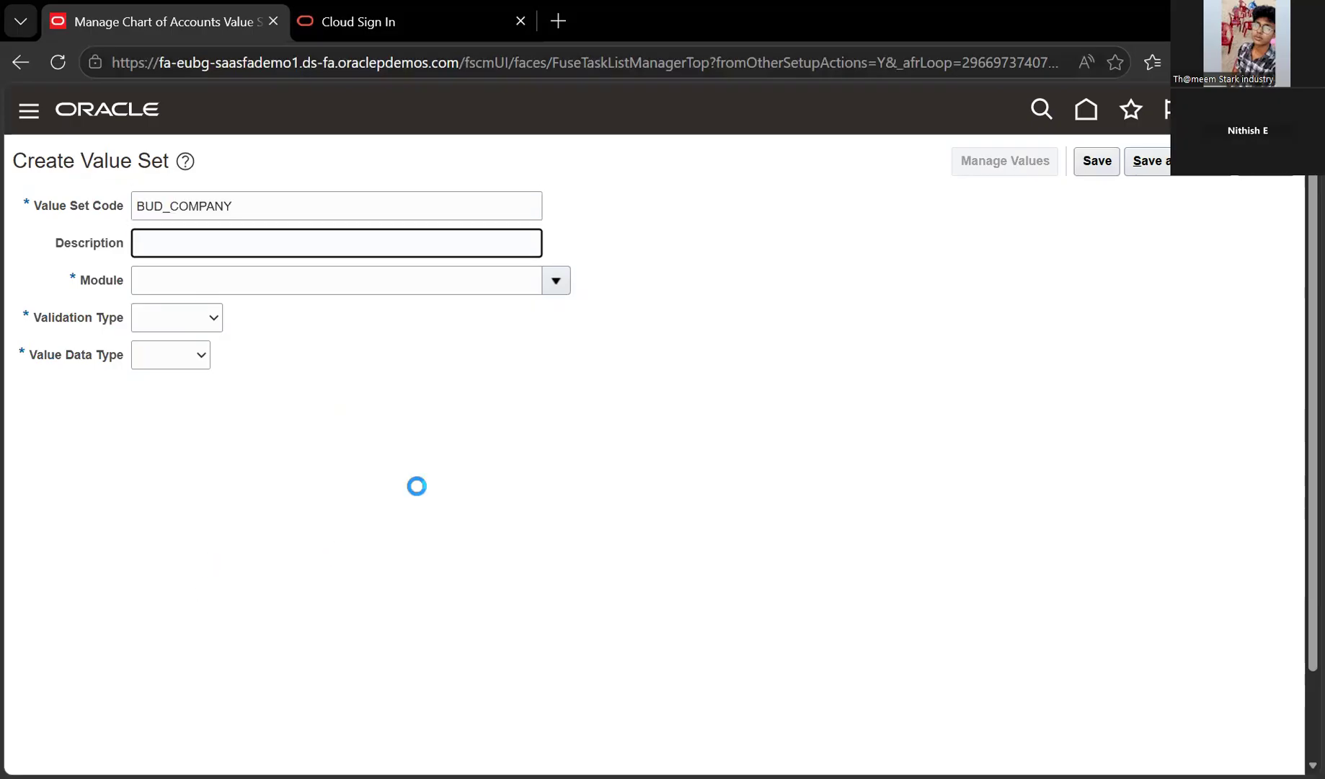
key("ctrl+v")
key("Tab")
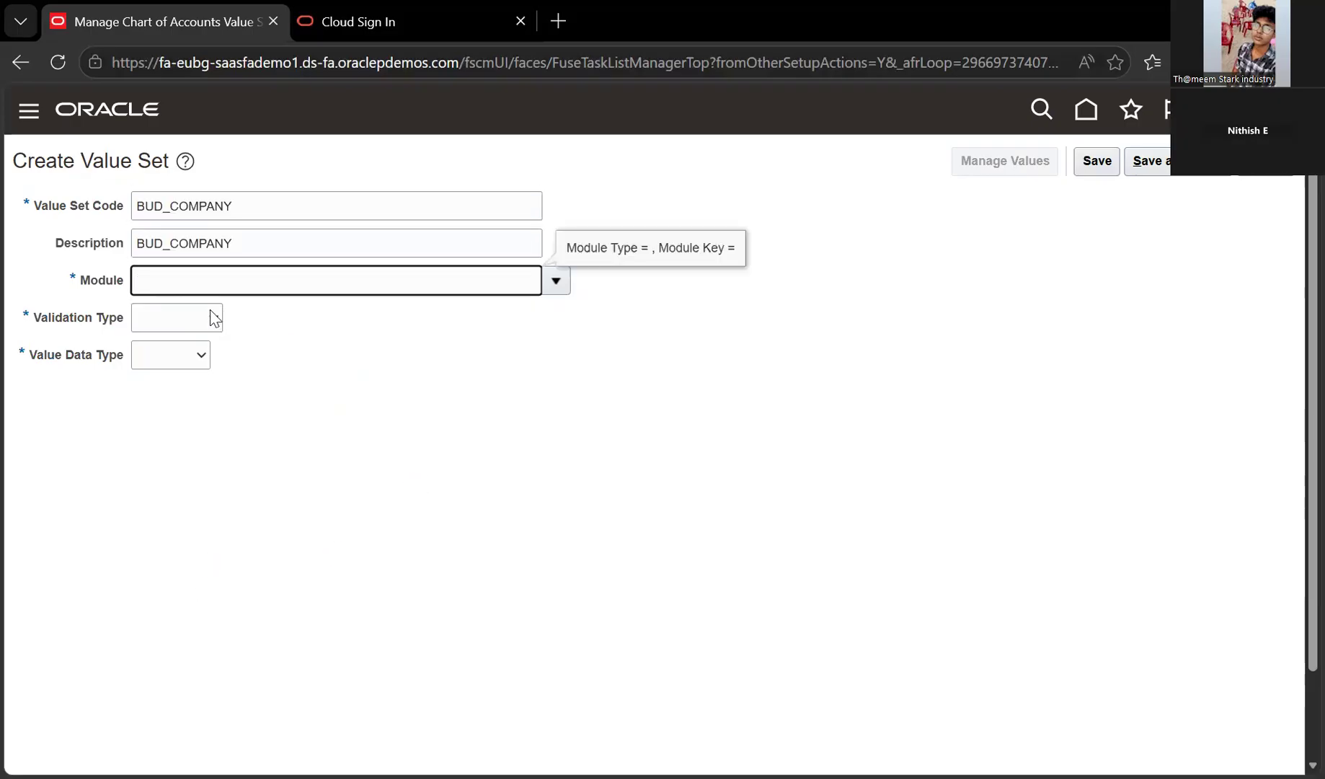
key("Down")
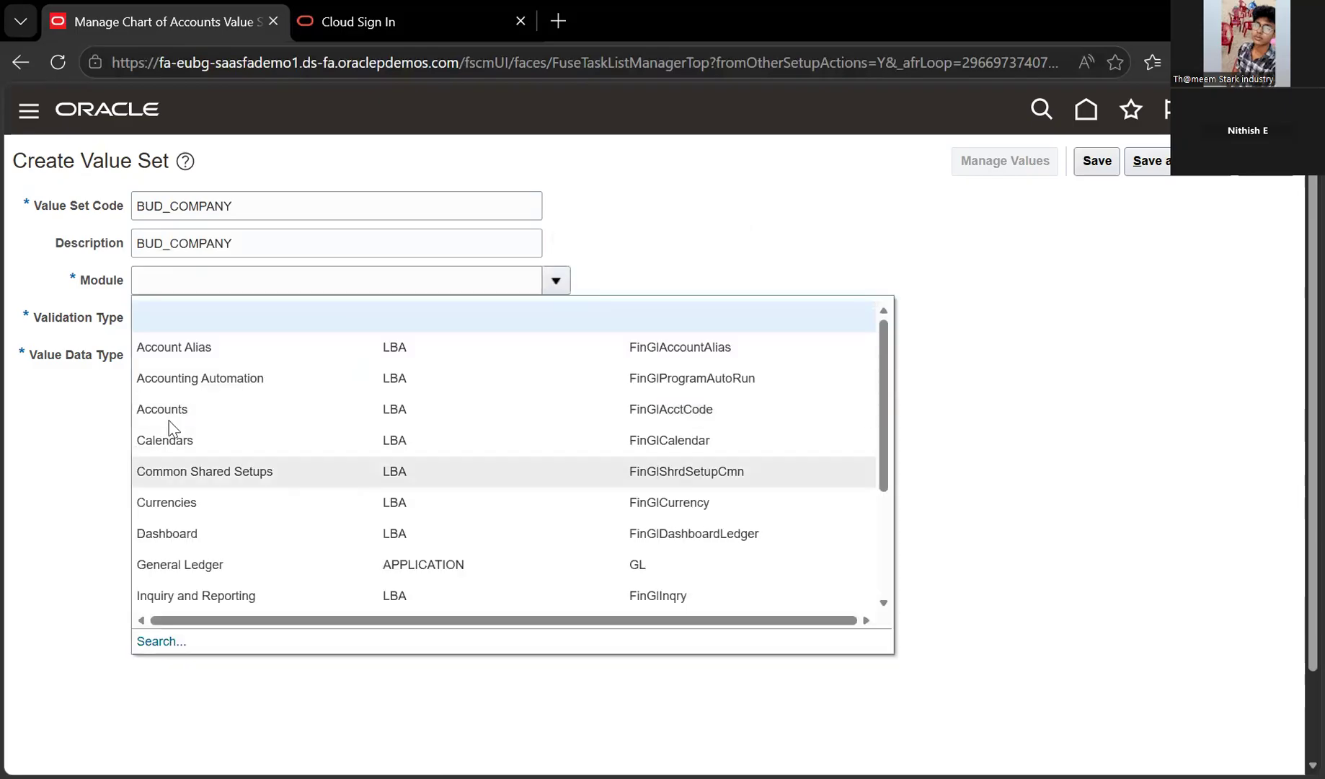
left_click(186, 565)
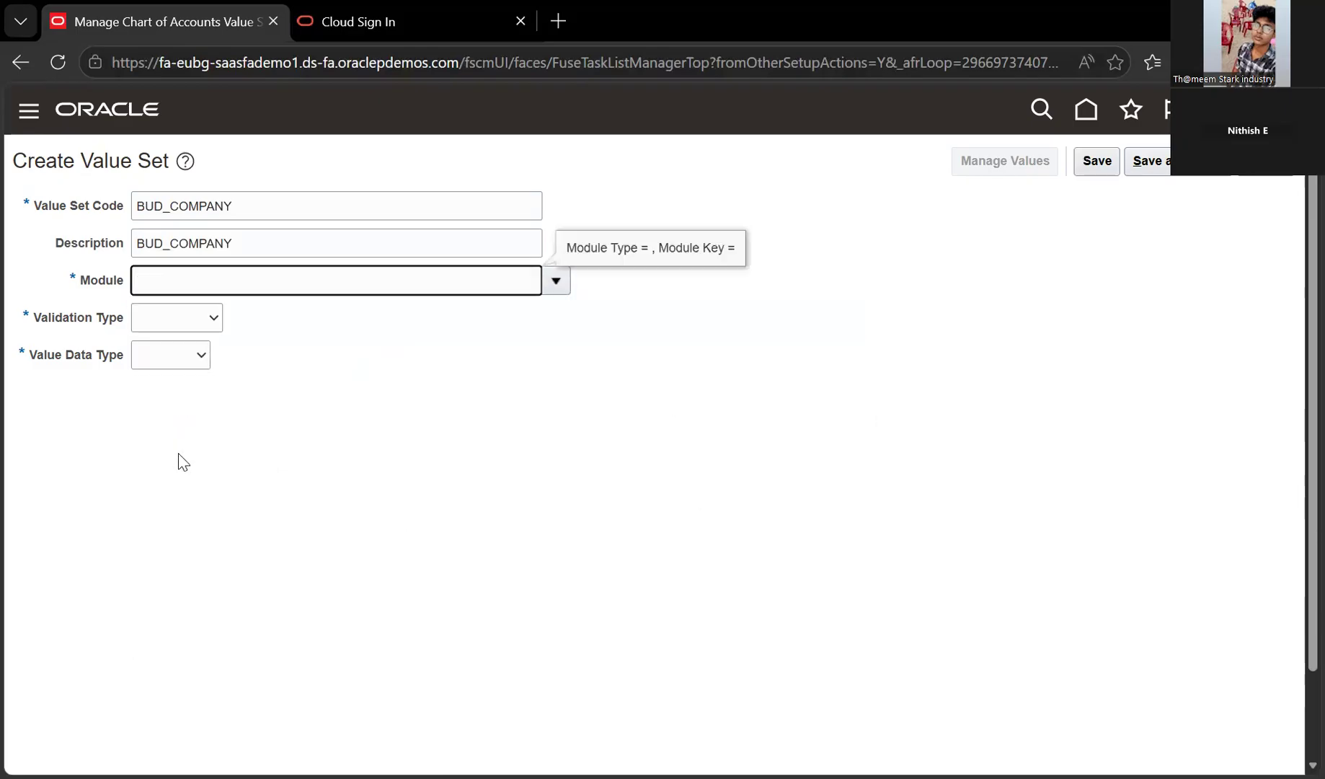
Set validation type to Independent and value data type to Character
left_click(177, 318)
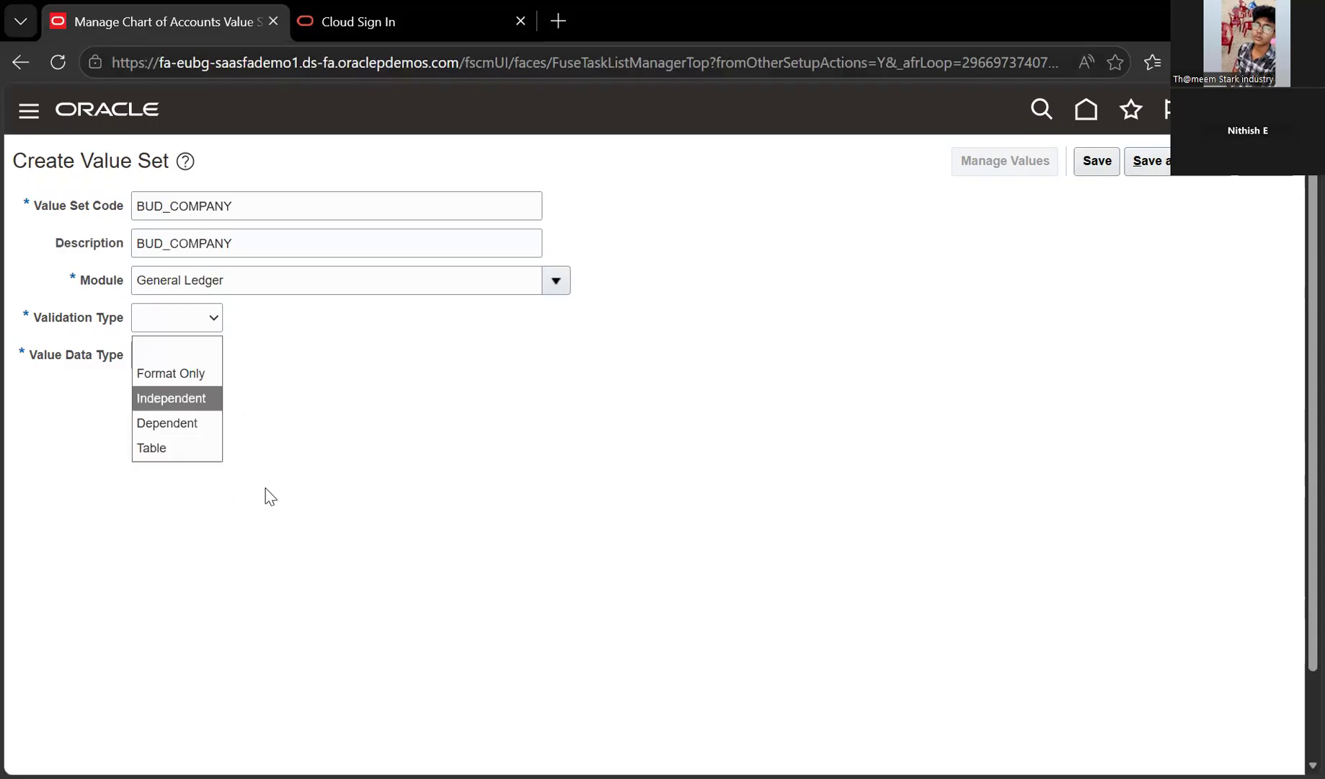
key("Return")
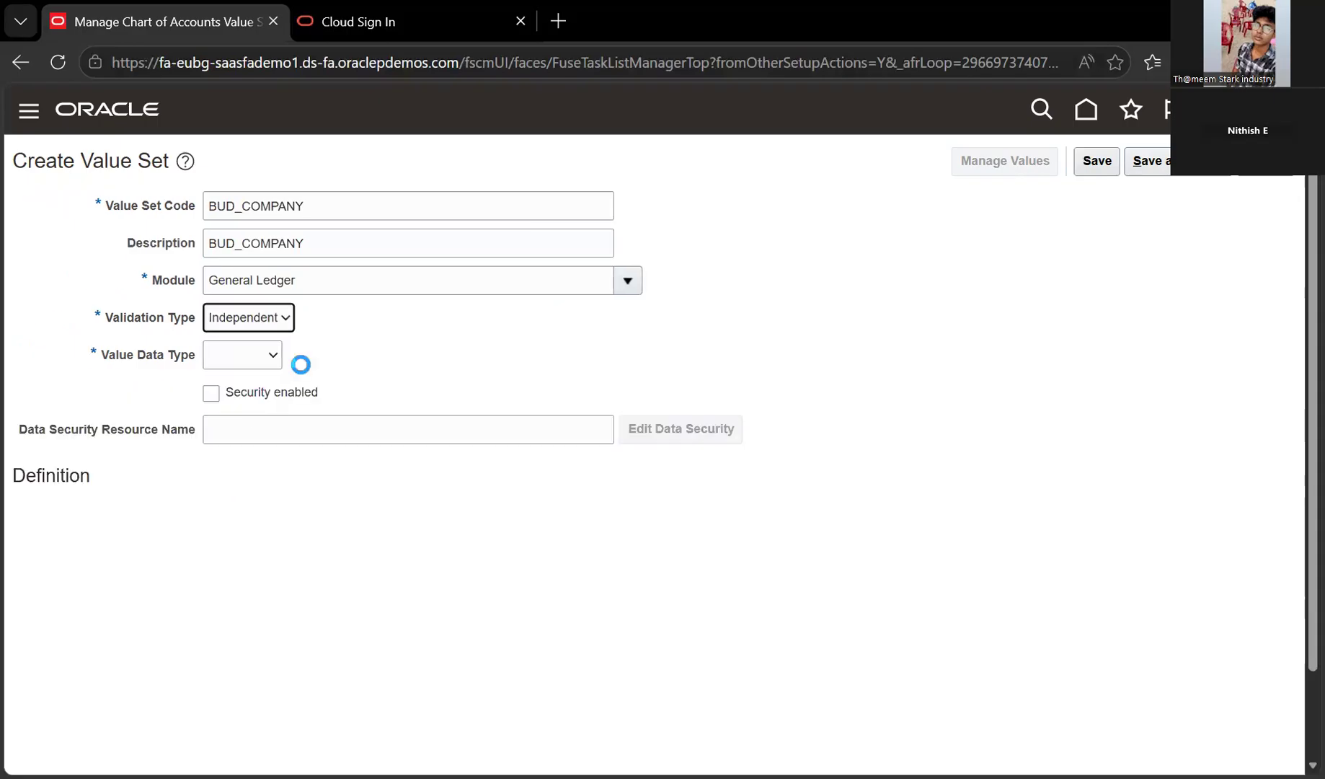
left_click(271, 358)
key("Down")
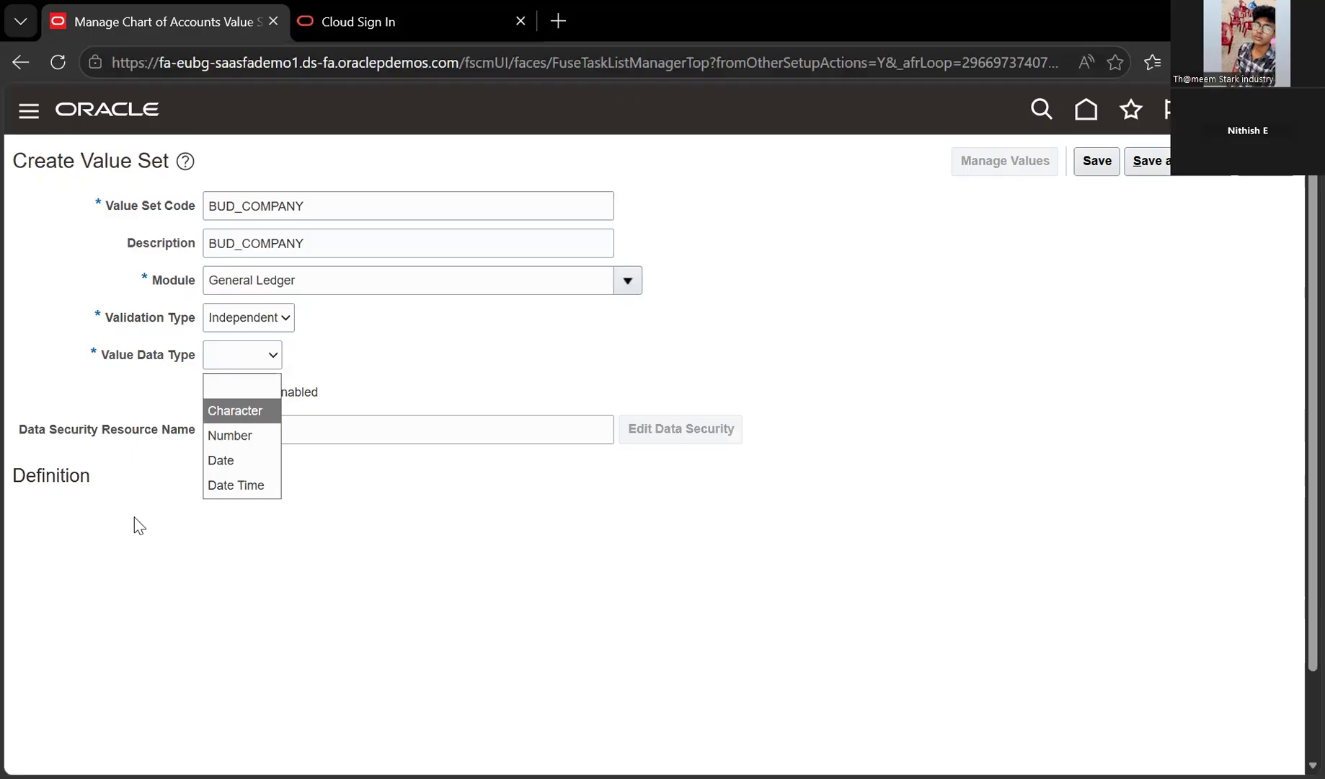
key("Down")
key("Down")
key("Down")
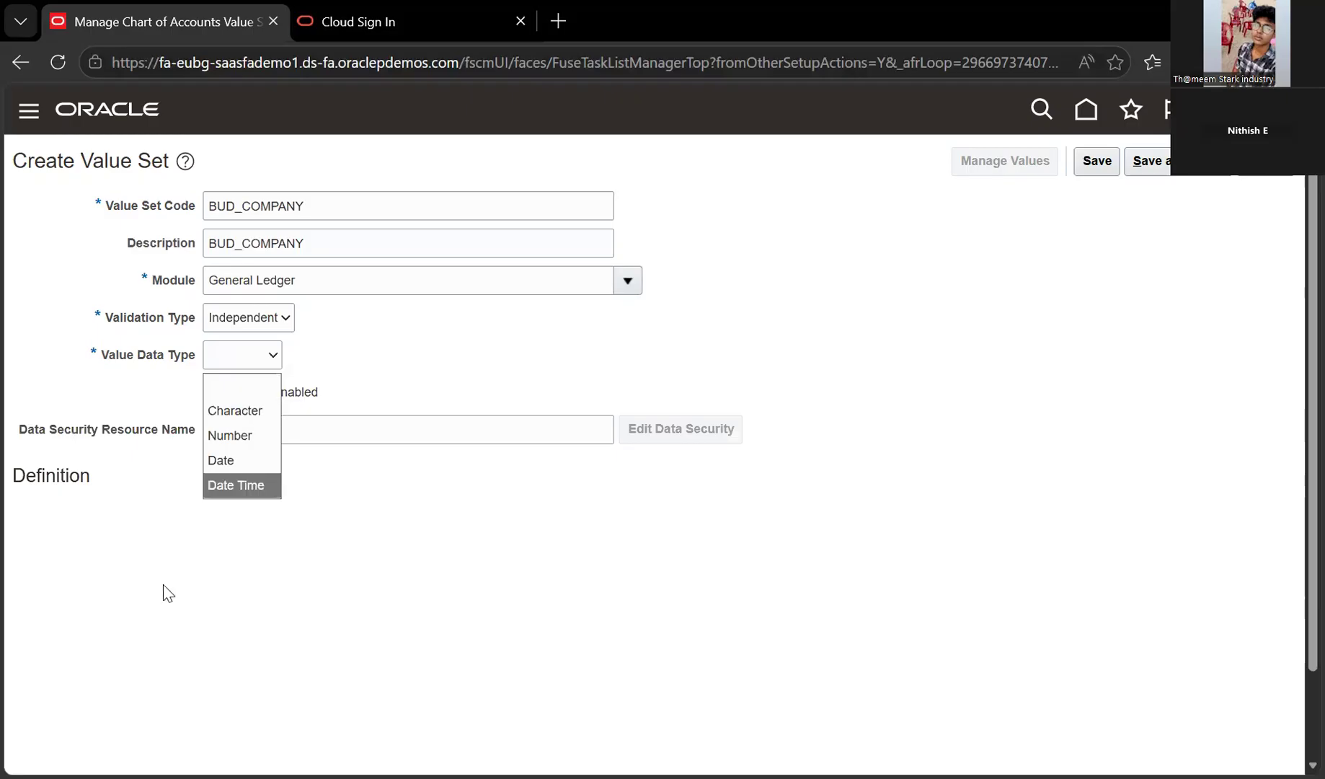
key("Up")
key("Up")
key("Up")
key("Return")
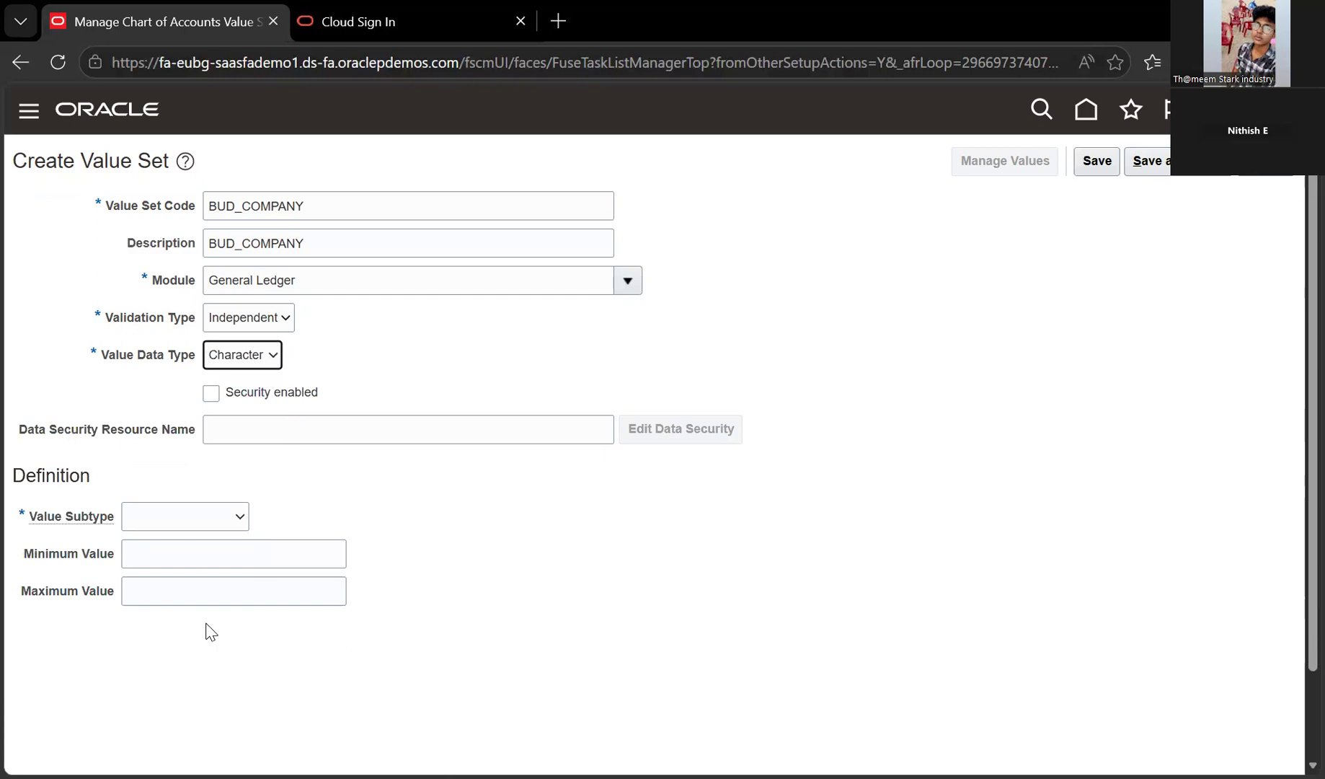
Choose Text subtype with maximum length 3, then save and close BUD_COMPANY
left_click(191, 519)
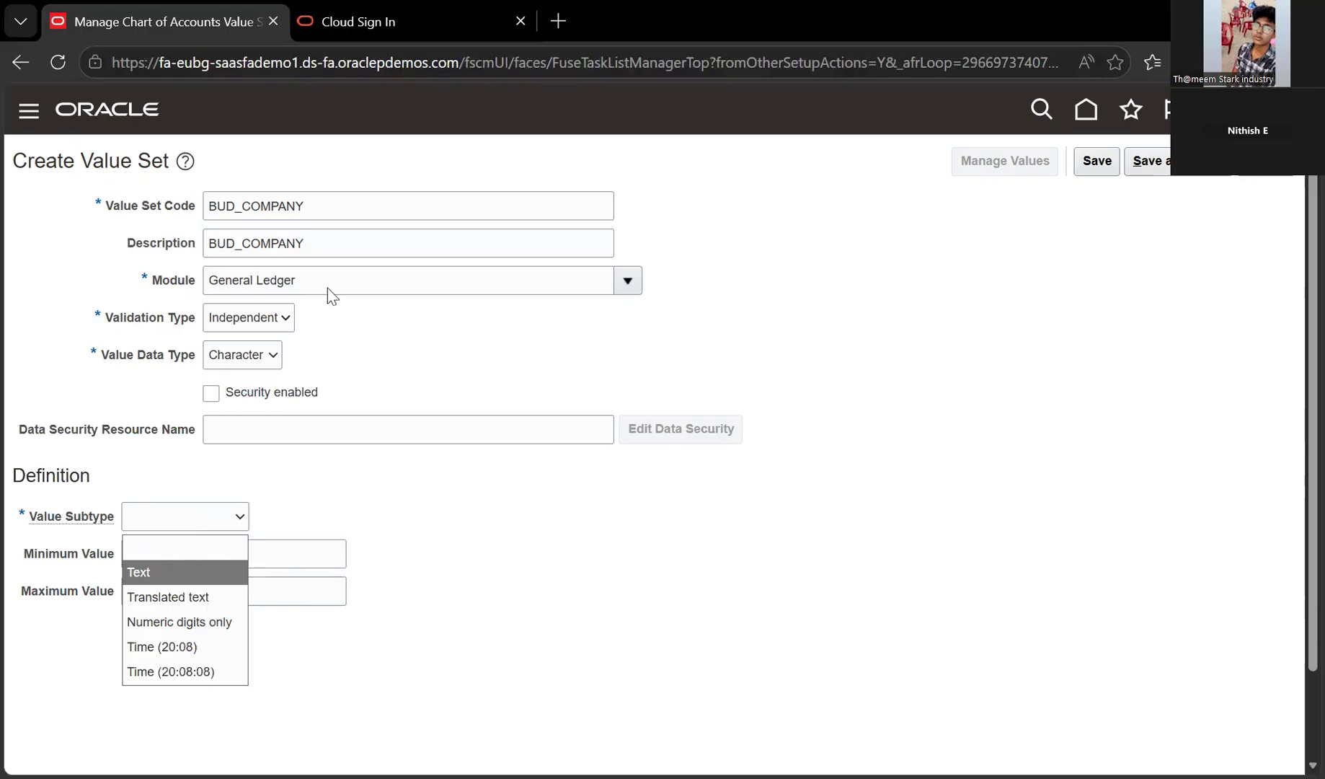
key("Tab")
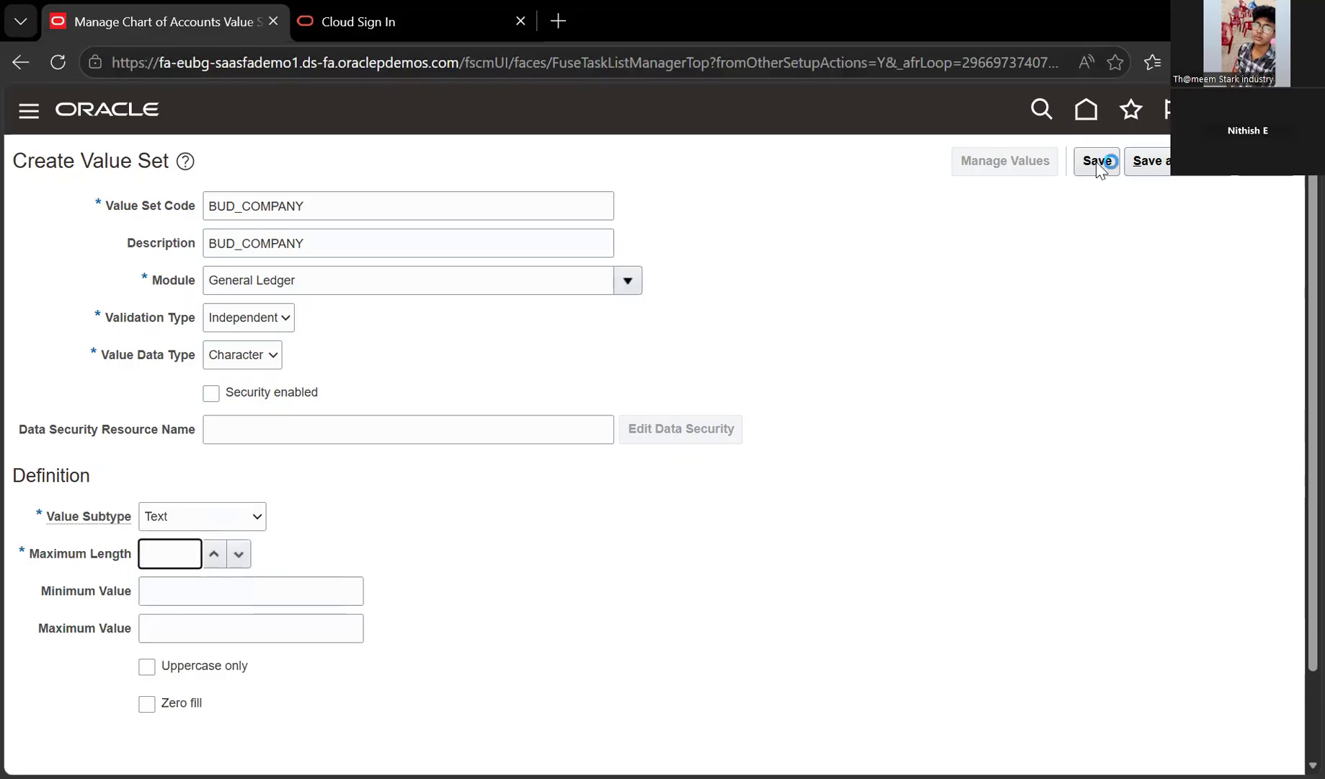
type("3")
left_click(1146, 161)
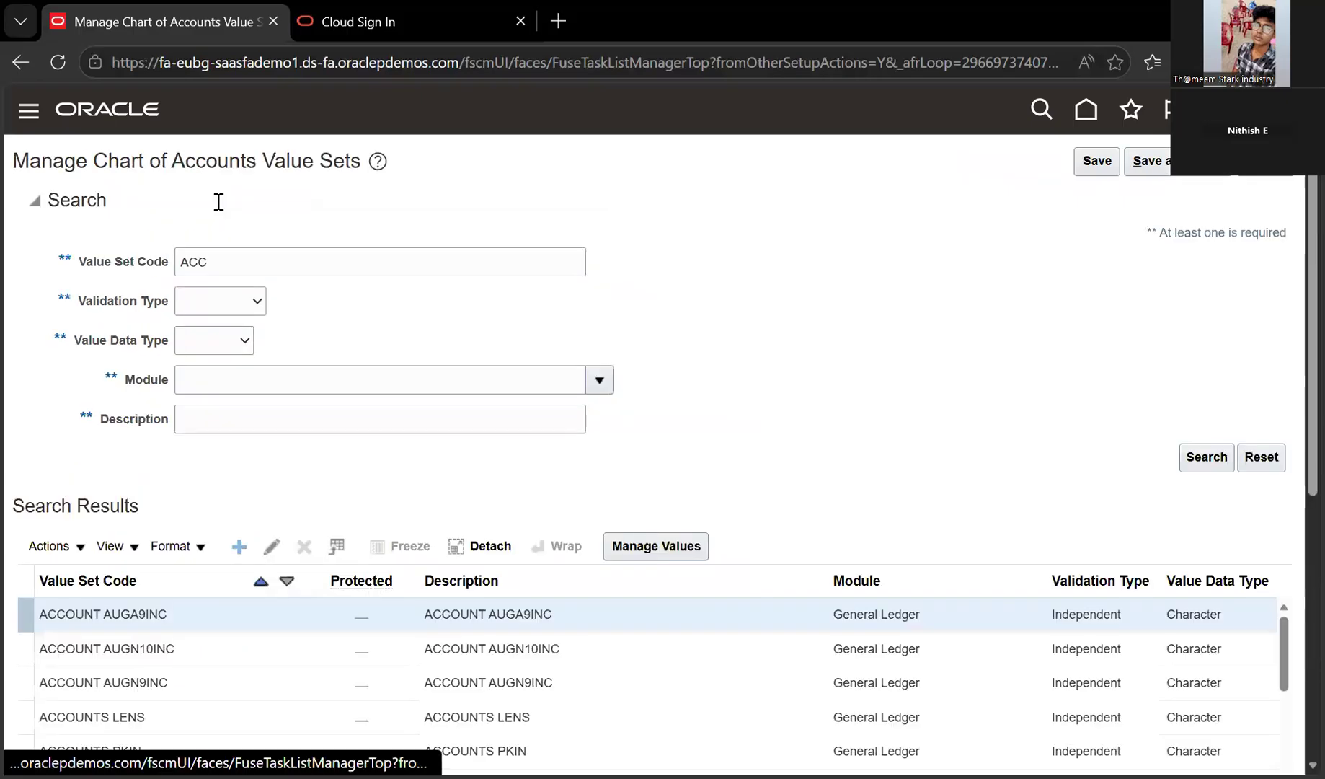
Enter BUD_DEPARTMENT as code and description, with module General Ledger
left_click(218, 202)
type("BUD_DEPART")
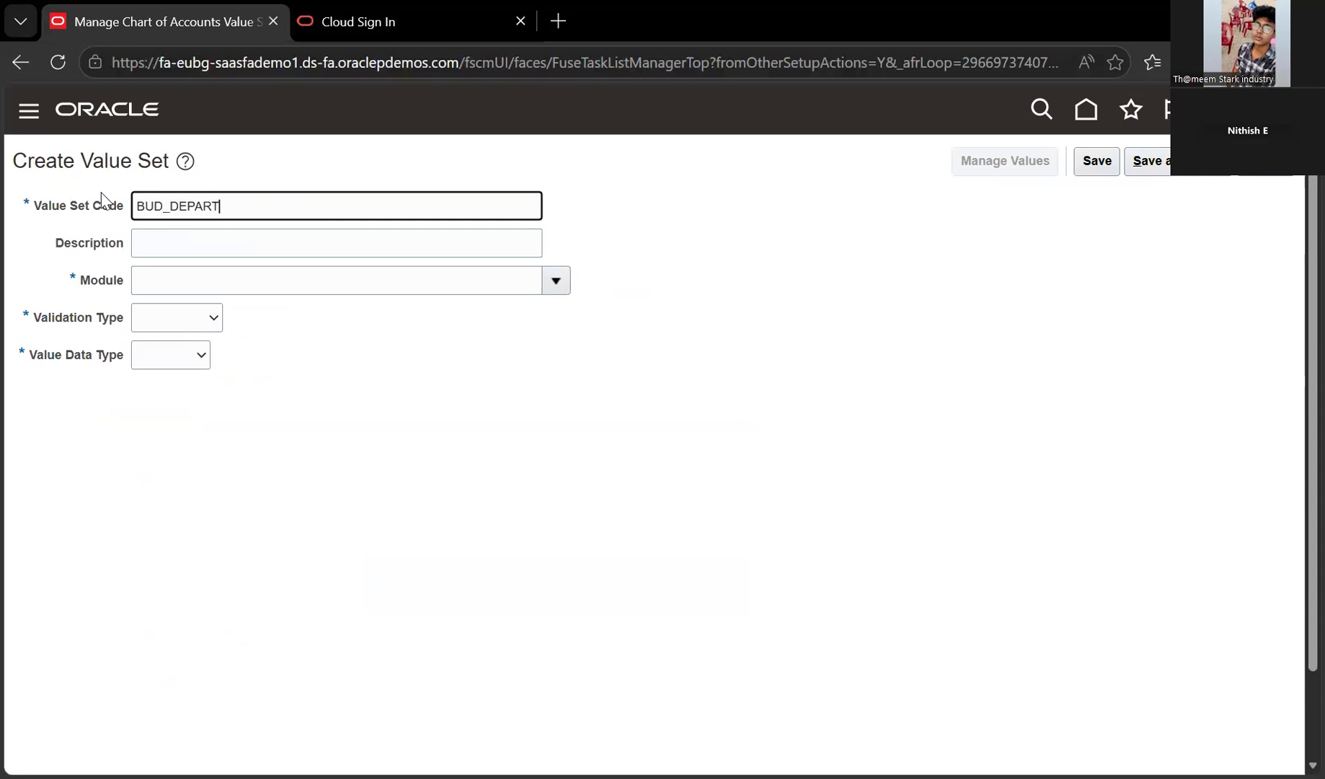
type("MENT")
key("ctrl+a")
key("ctrl+c")
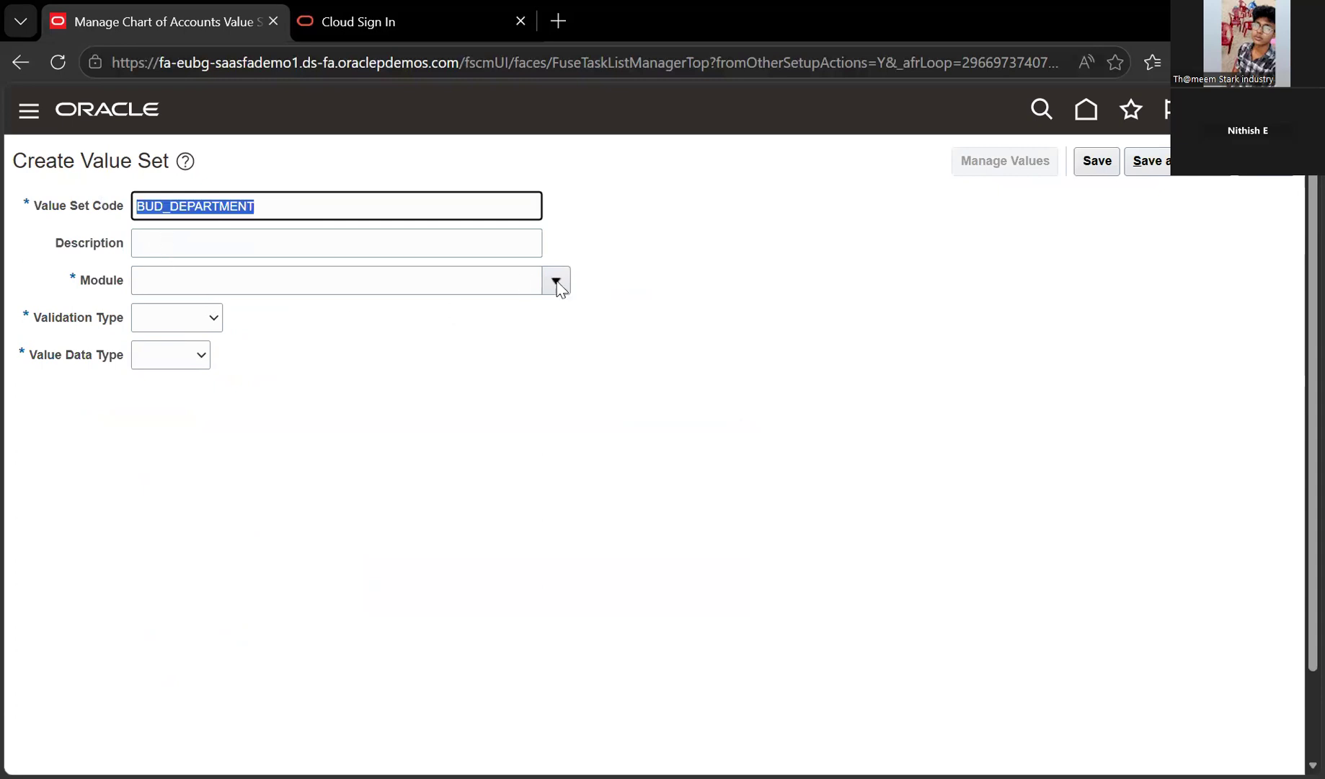
left_click(556, 283)
key("Tab")
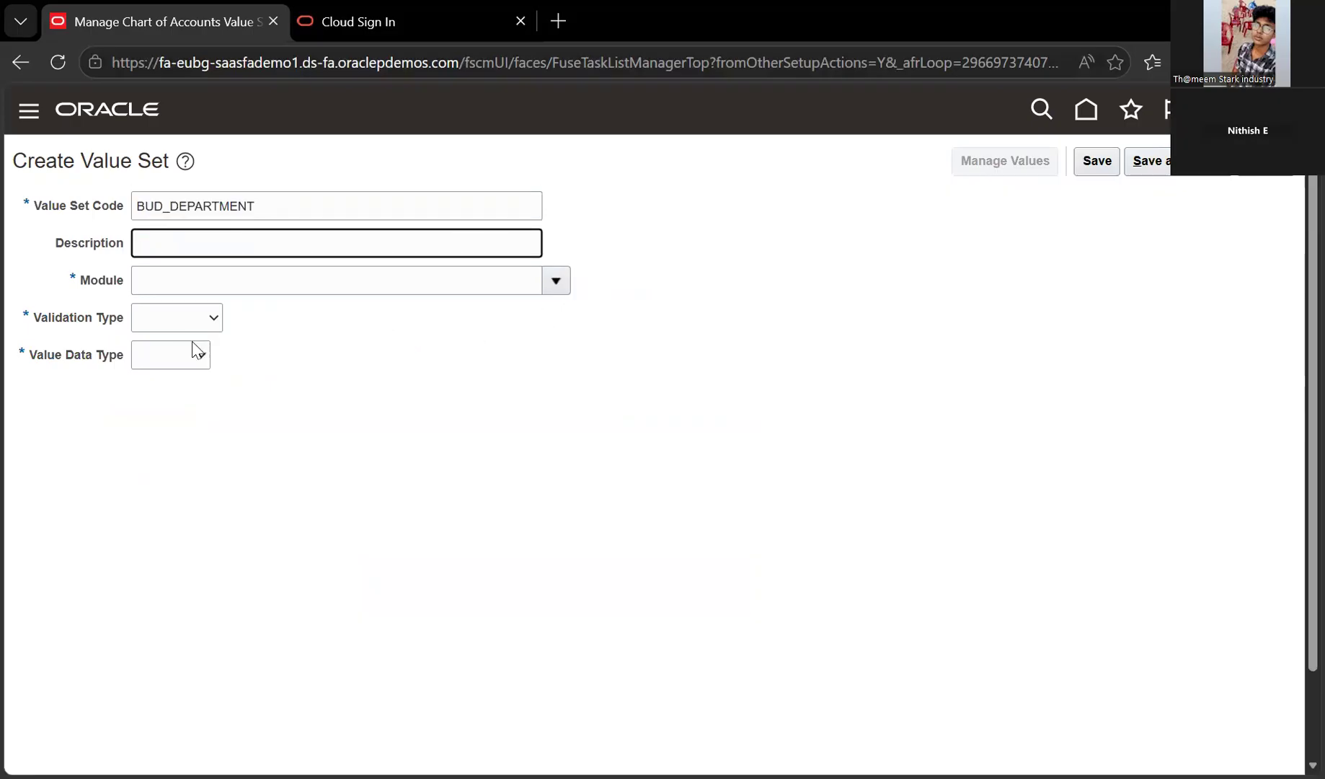
key("ctrl+v")
key("Tab")
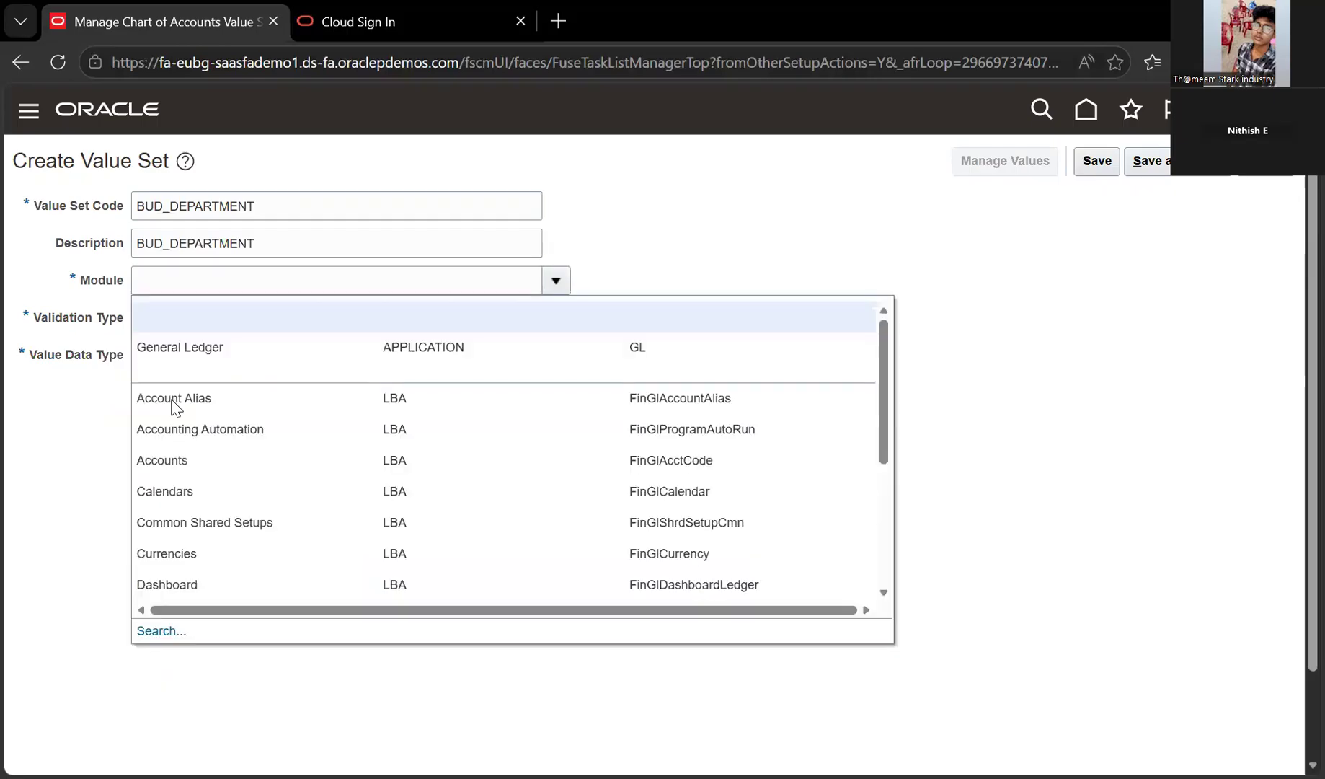
left_click(195, 366)
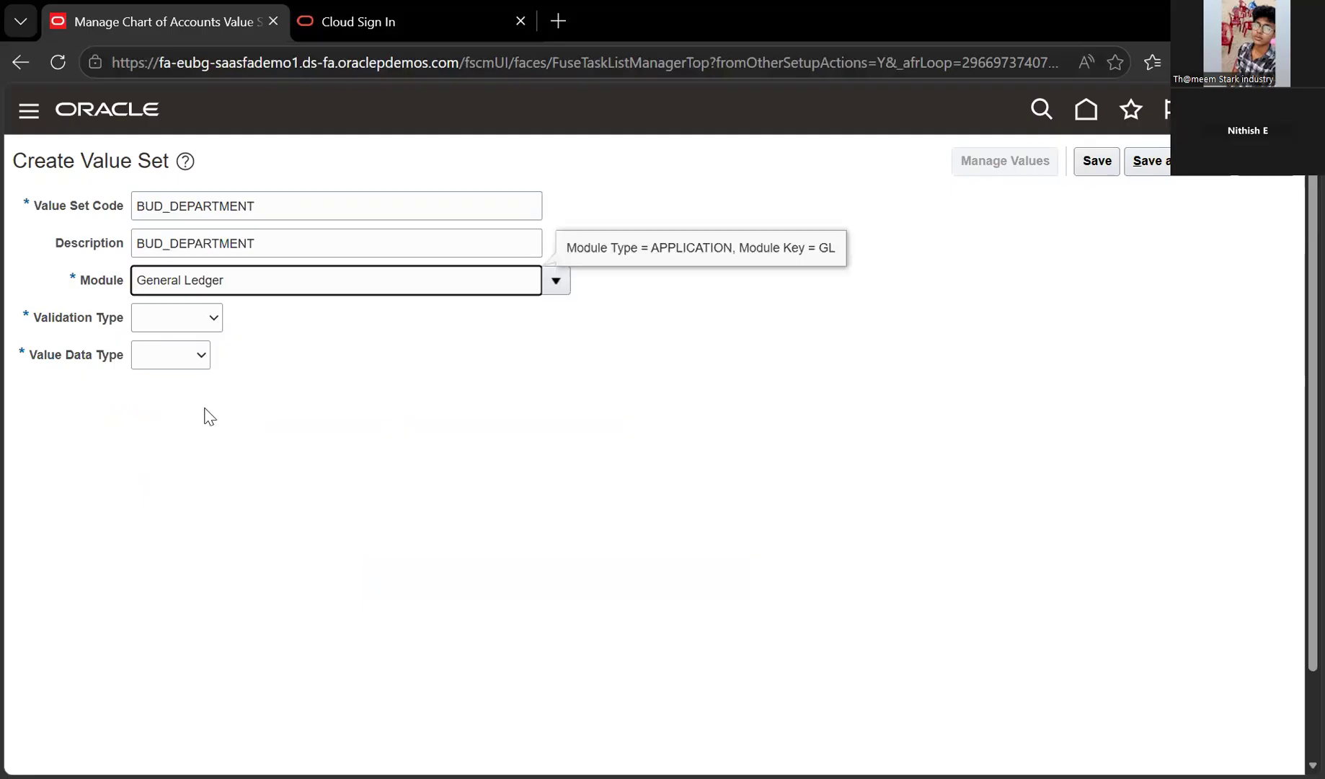
Set validation type to Independent and value data type to Character
key("Tab")
key("i")
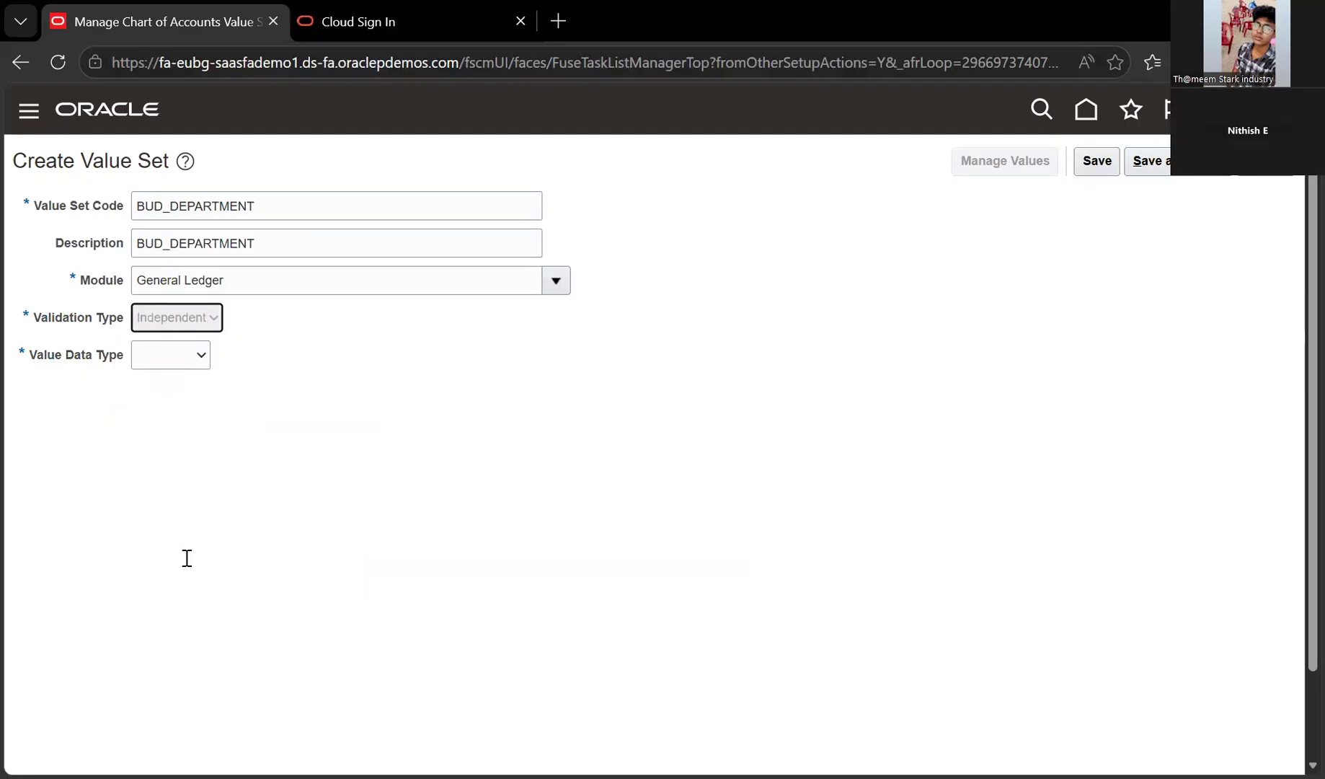
key("Tab")
key("alt+Down")
key("Down")
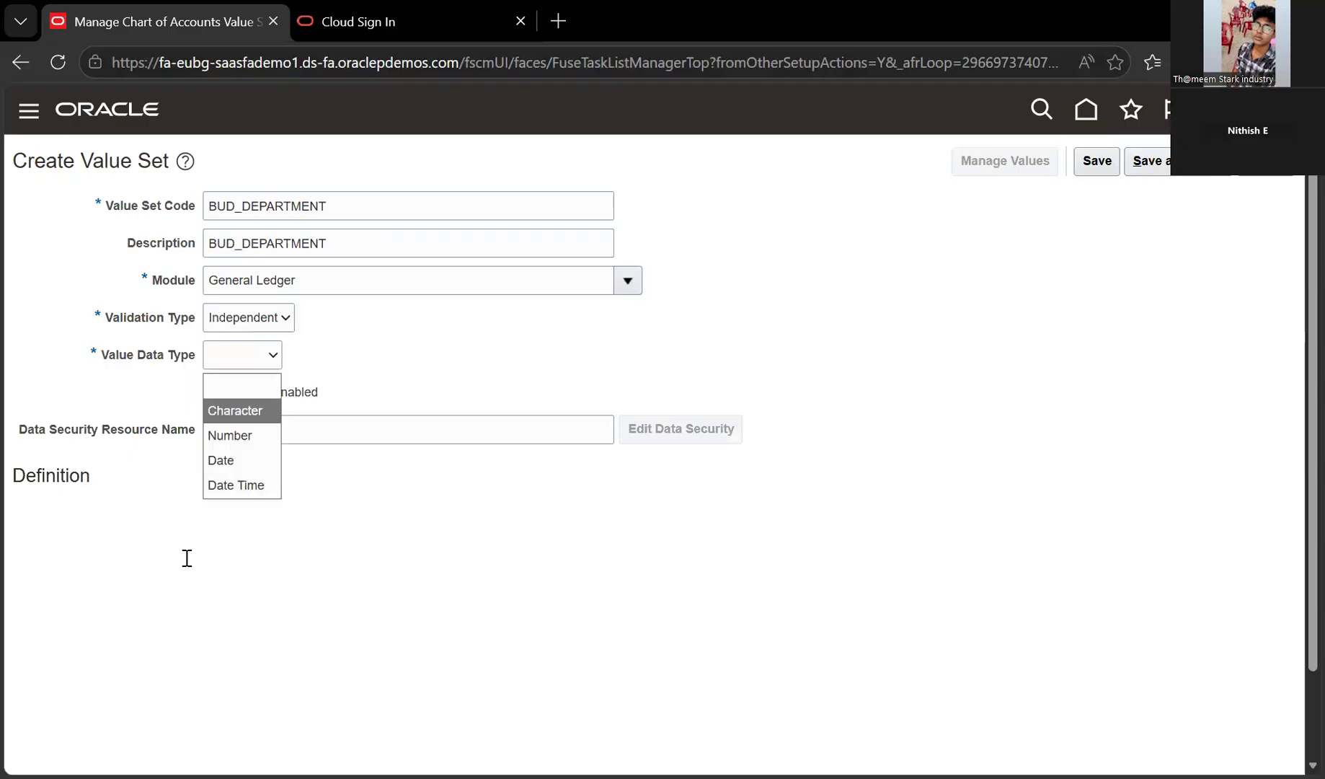
key("Return")
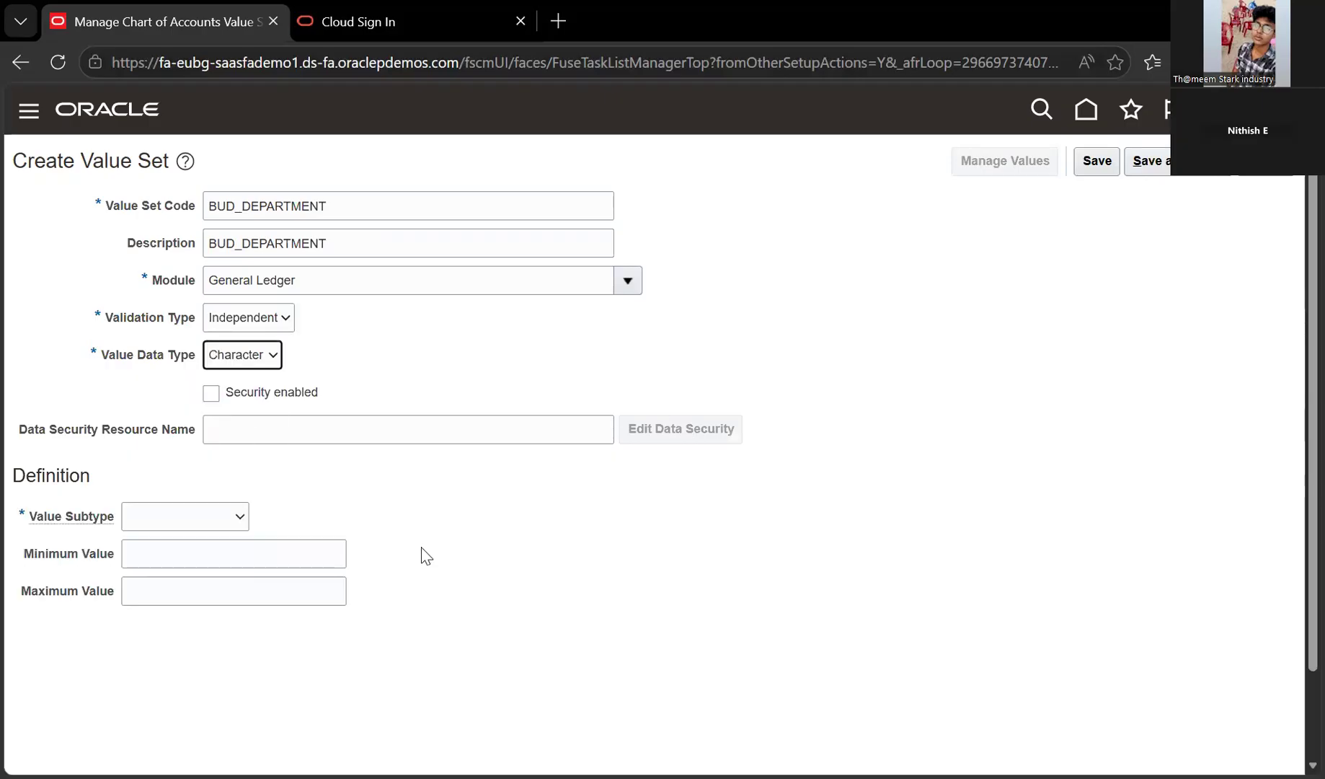
key("Tab")
key("Tab")
key("Tab")
key("alt+Down")
key("Down")
Give BUD_DEPARTMENT the Text subtype and maximum length 2, then save and close it
left_click(238, 572)
left_click(188, 558)
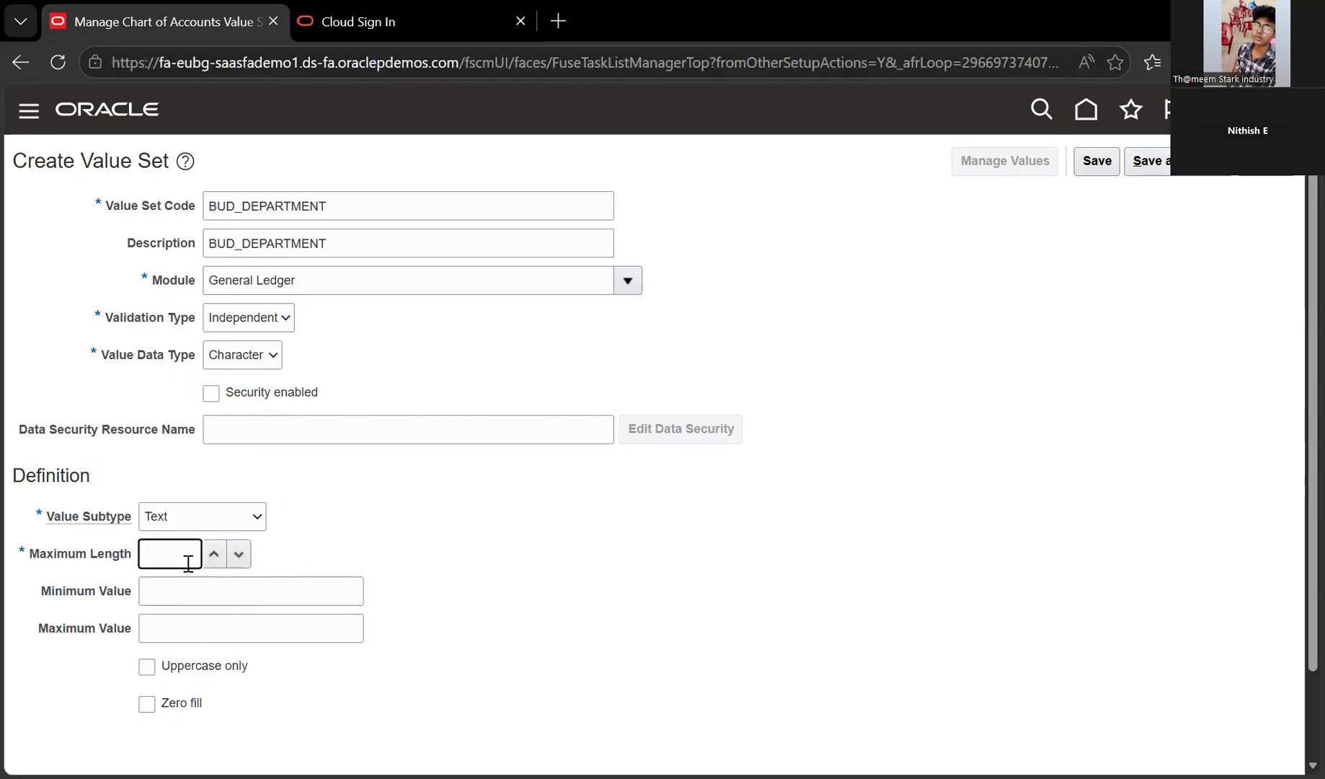
type("2")
key("Tab")
left_click(1096, 163)
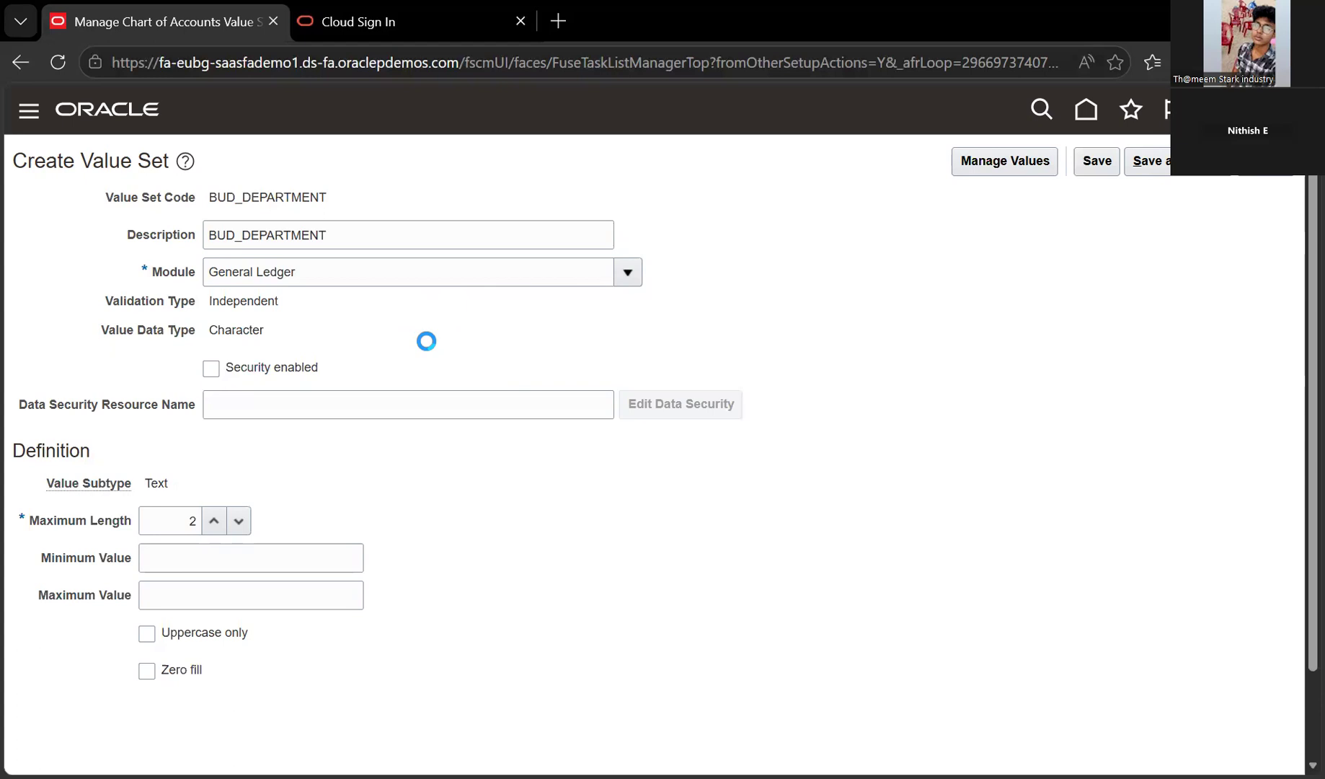
left_click(1112, 165)
left_click(1167, 166)
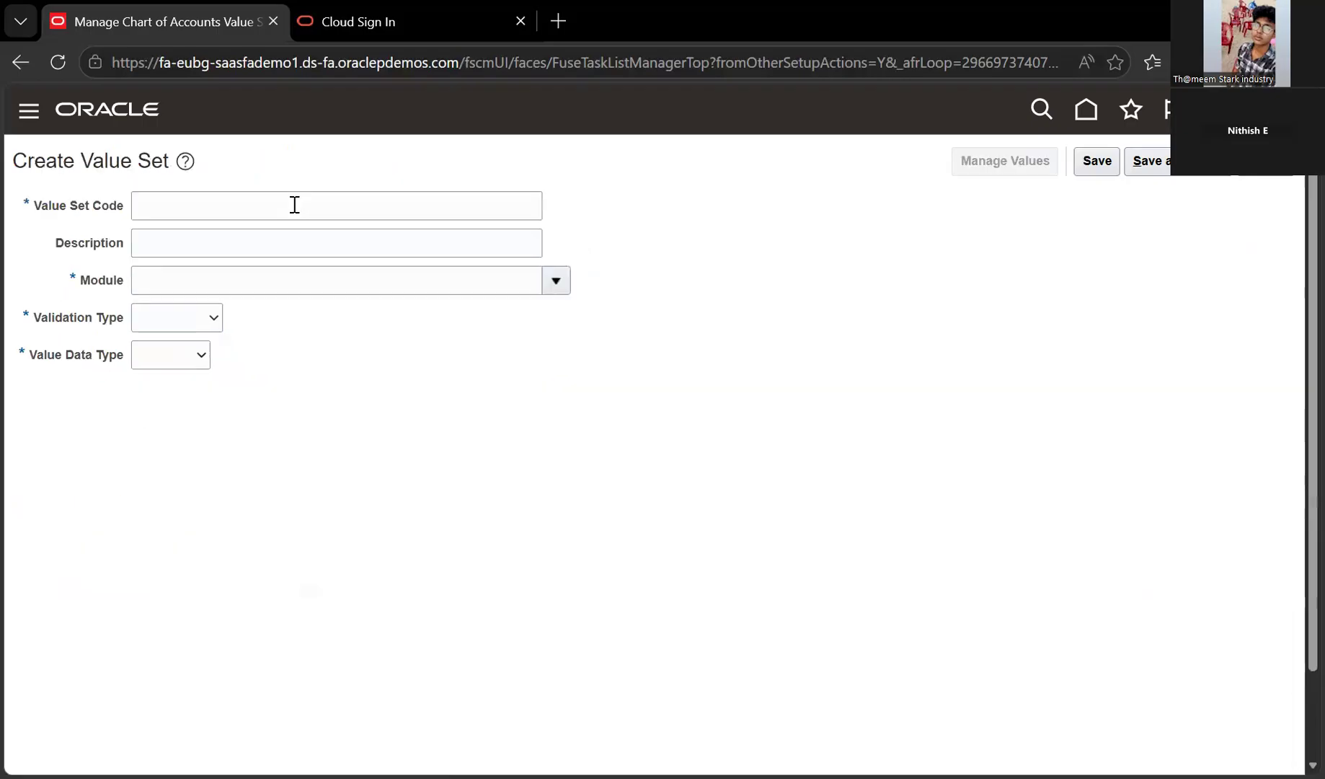
Enter BUD_ACCOUNT as the new value set's code and description
type("BUD_")
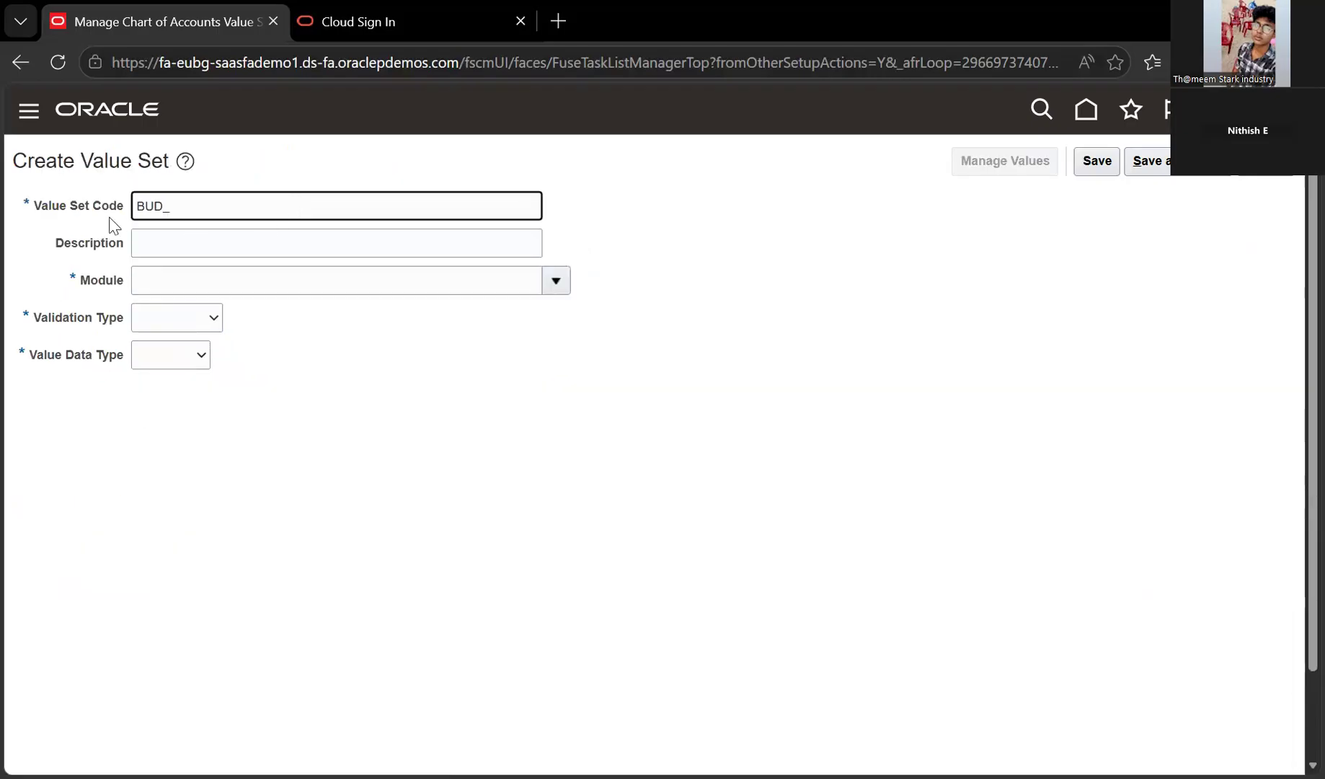
type("S")
key("BackSpace")
type("ACCOUNT")
key("ctrl+a")
key("ctrl+c")
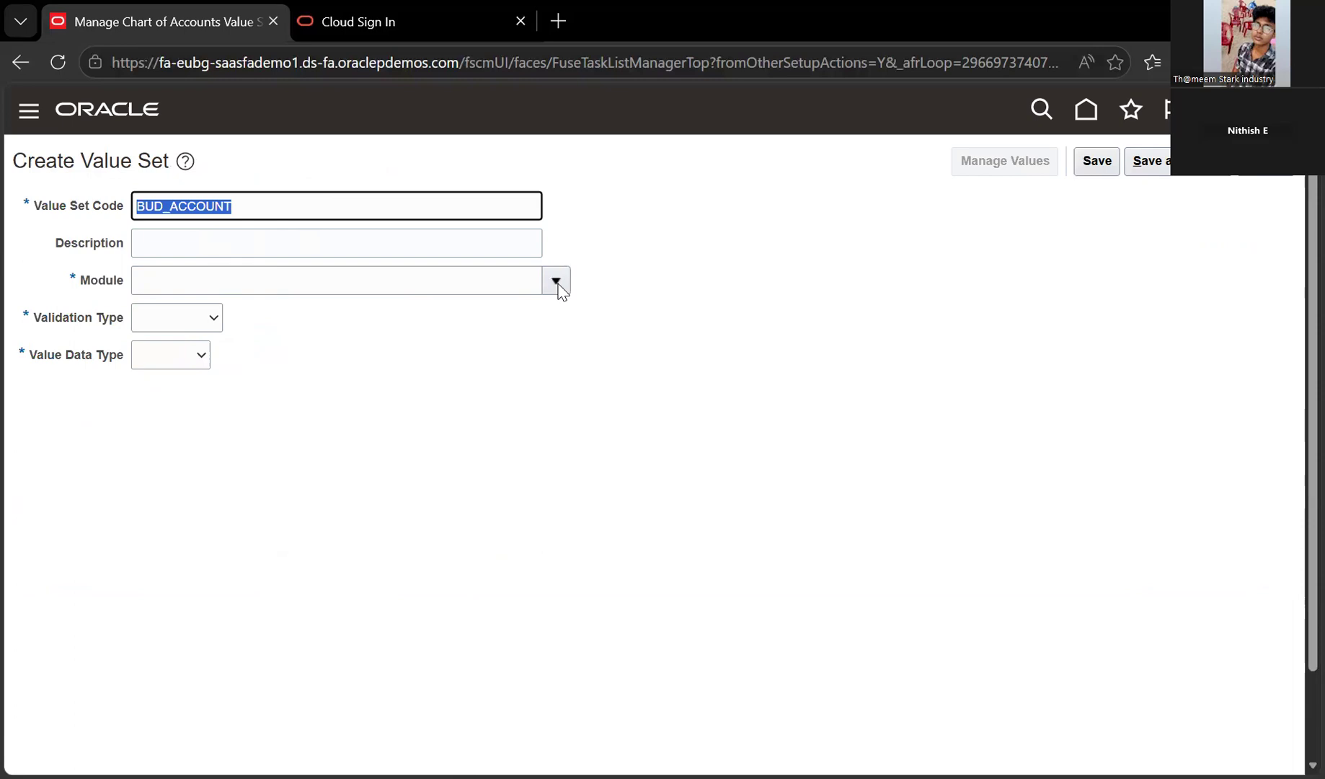
key("Tab")
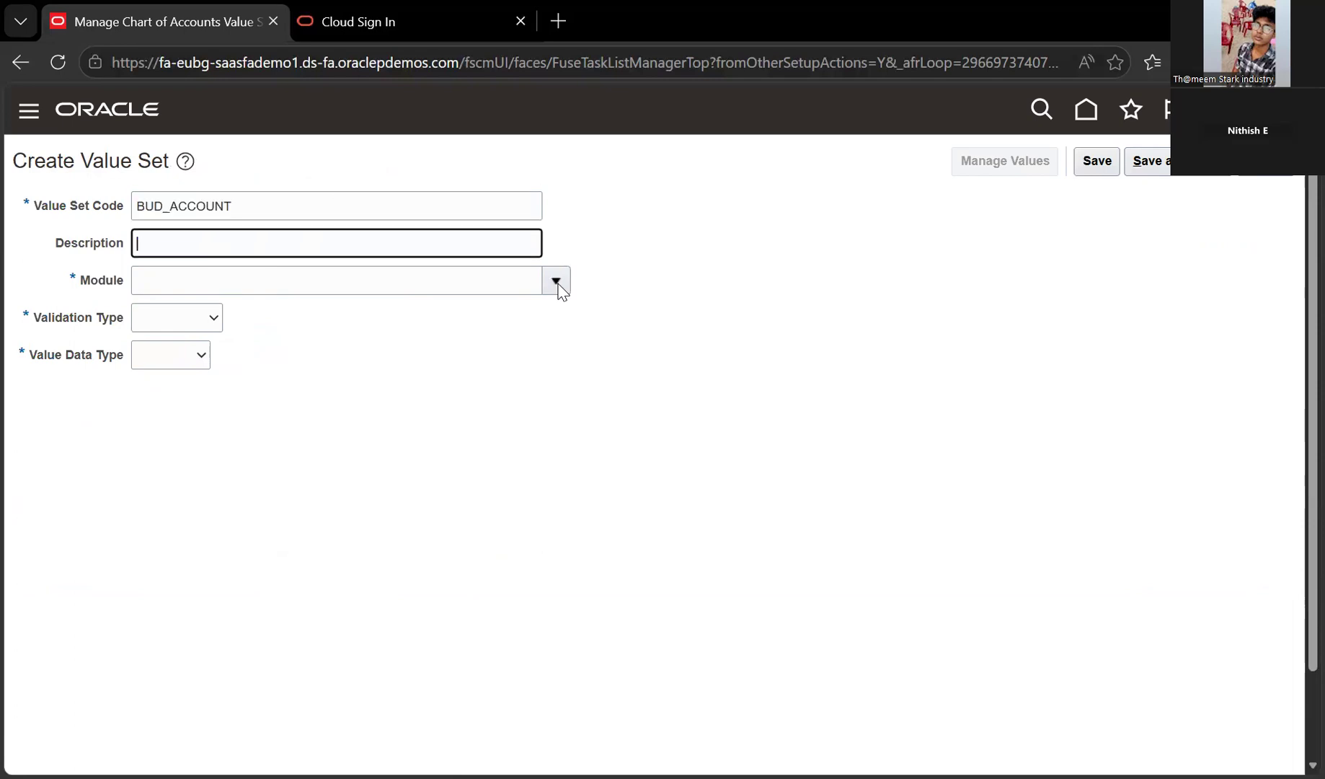
key("ctrl+v")
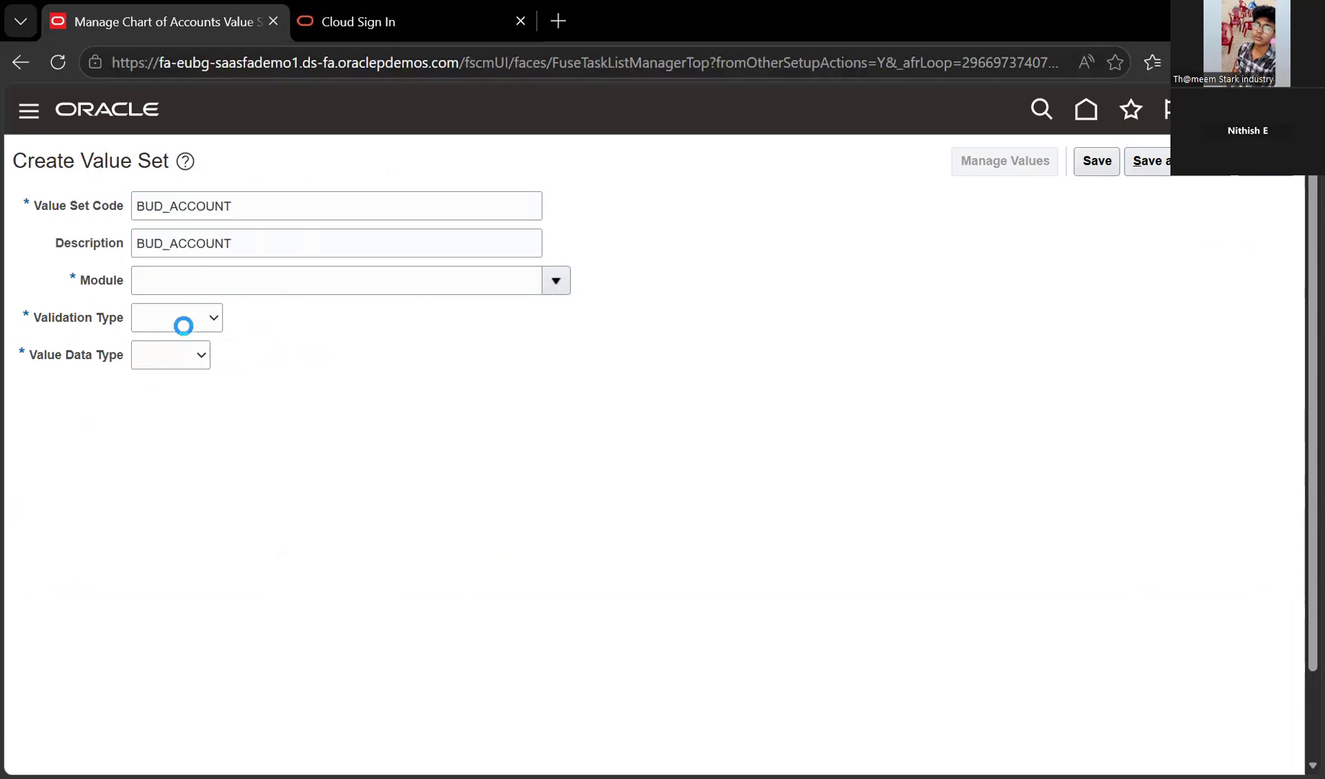
key("Tab")
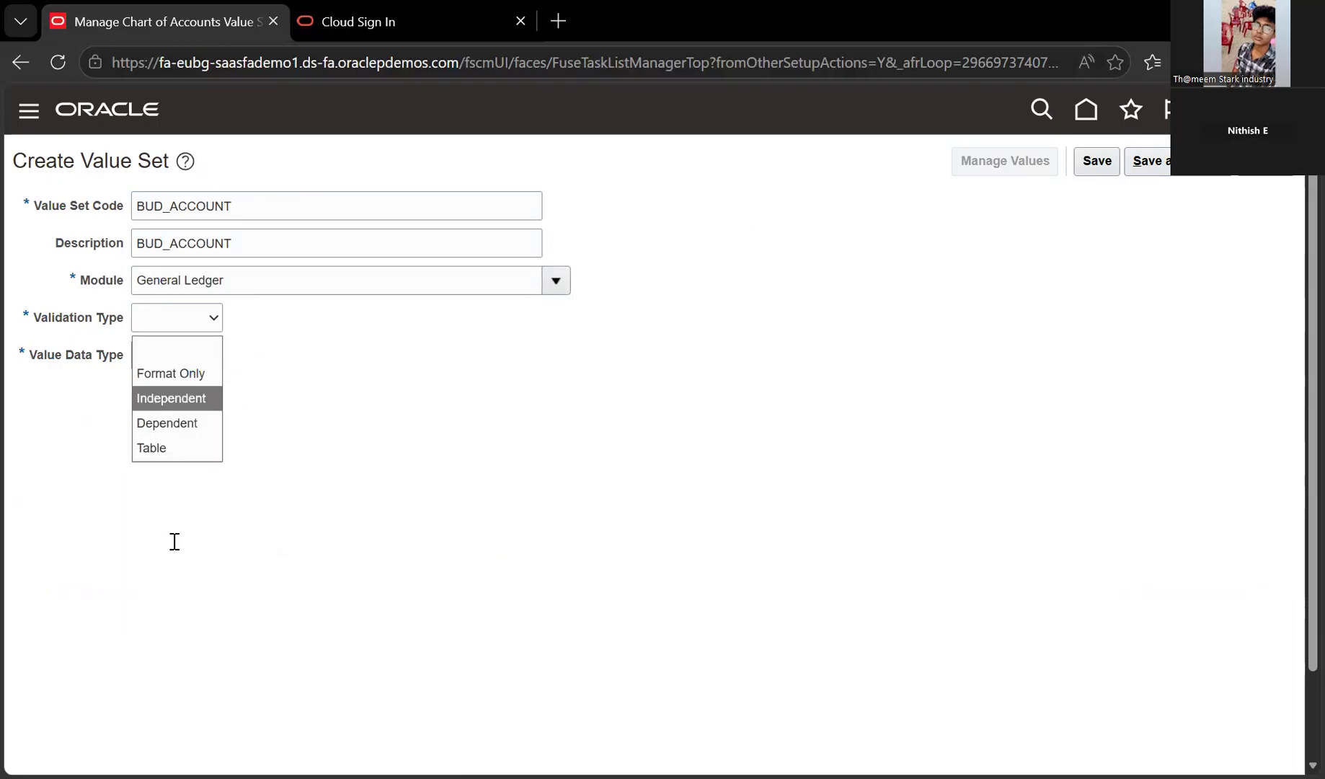
Set Independent validation and maximum length 4, then save and close BUD_ACCOUNT
key("Return")
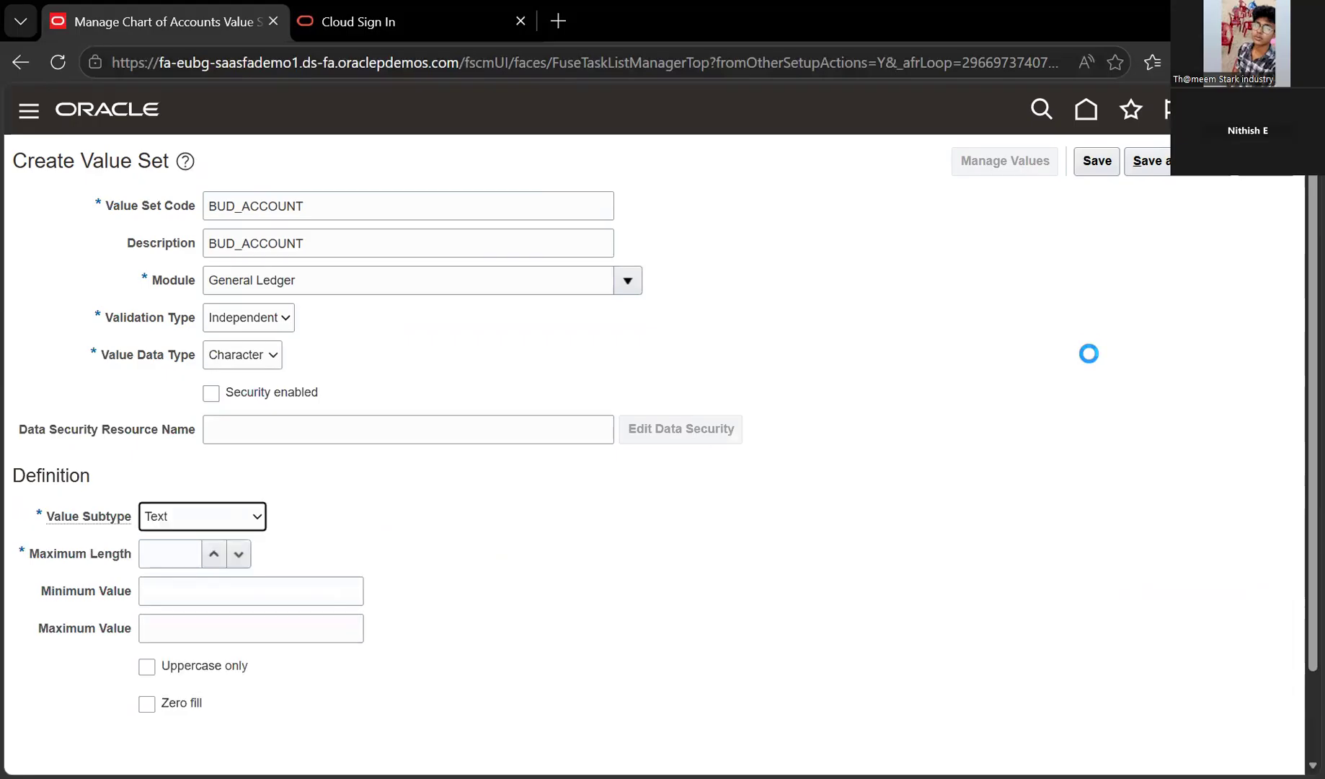
type("4")
left_click(1085, 297)
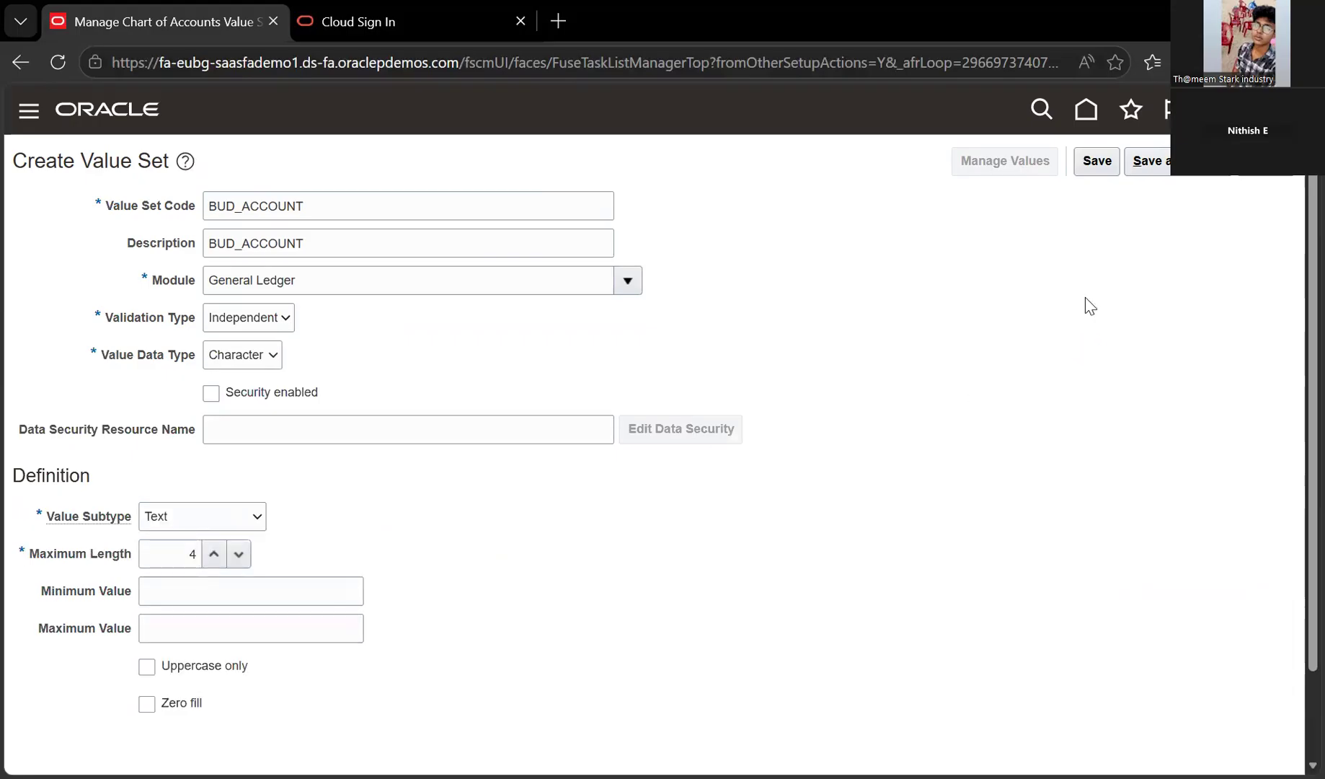
left_click(1114, 166)
left_click(1114, 166)
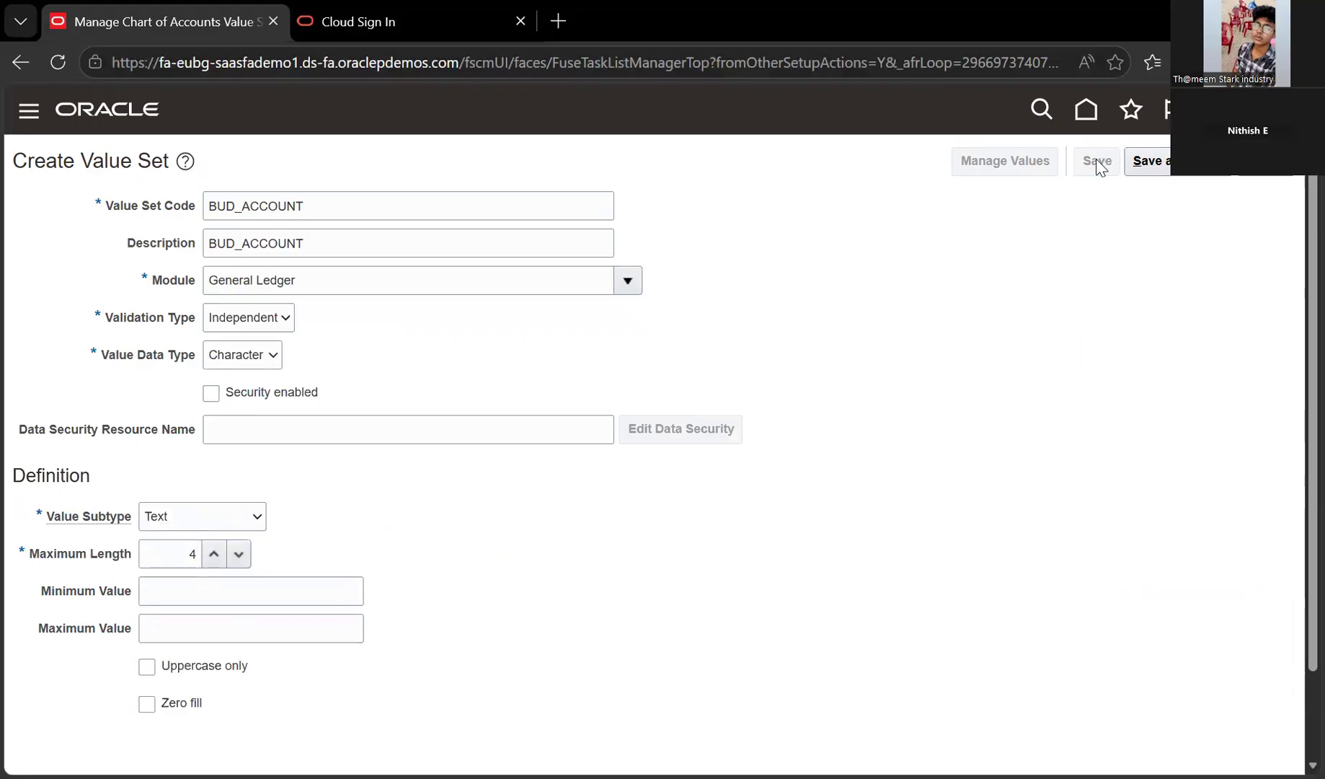
left_click(1184, 172)
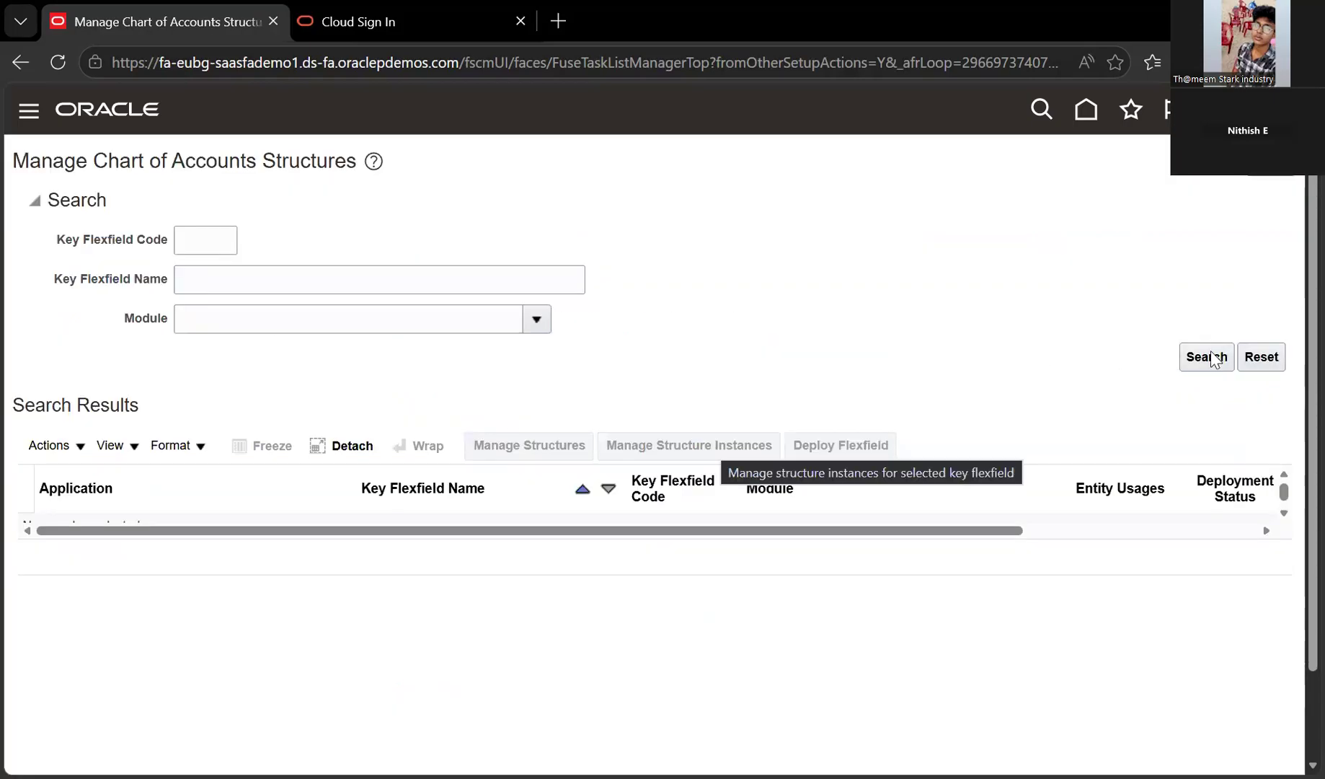
Select the General Ledger Accounting Flexfield (GL#) row and open its structures to create one
left_click(1210, 356)
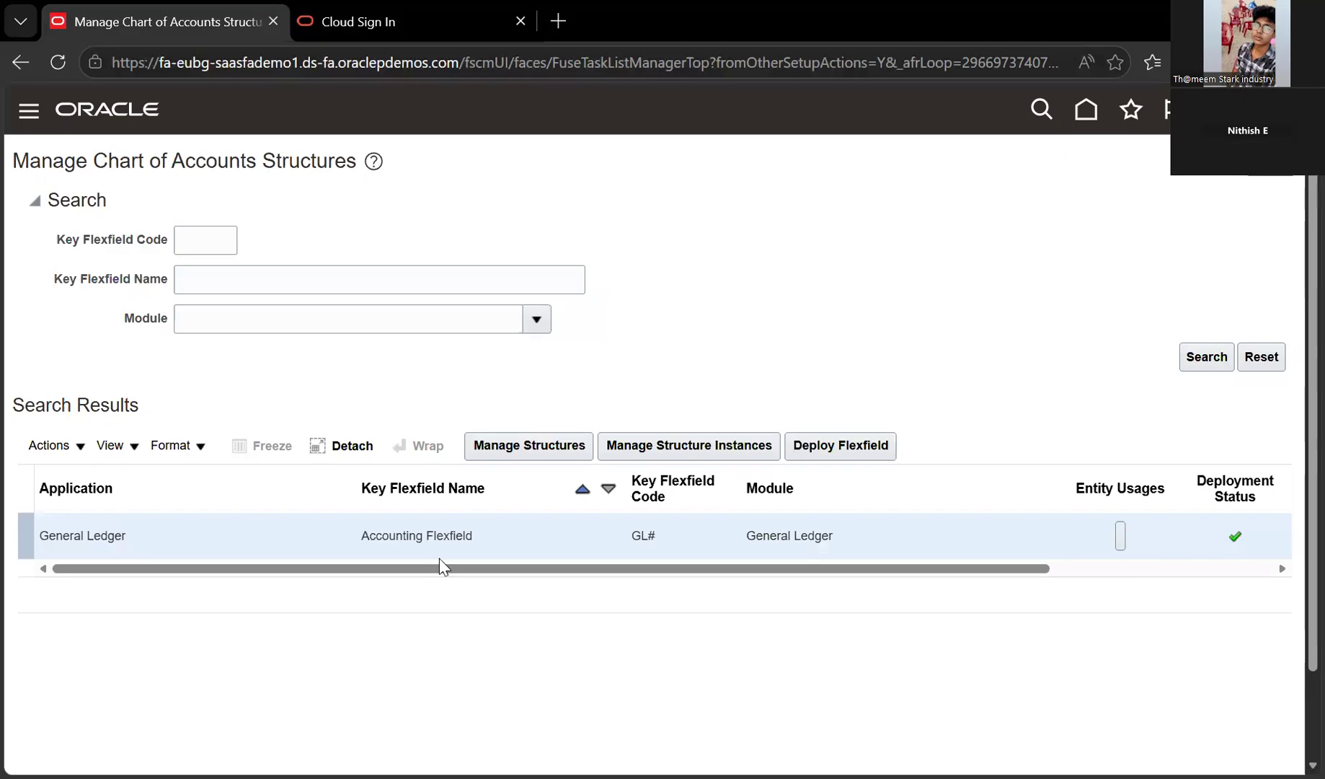
triple_click(353, 545)
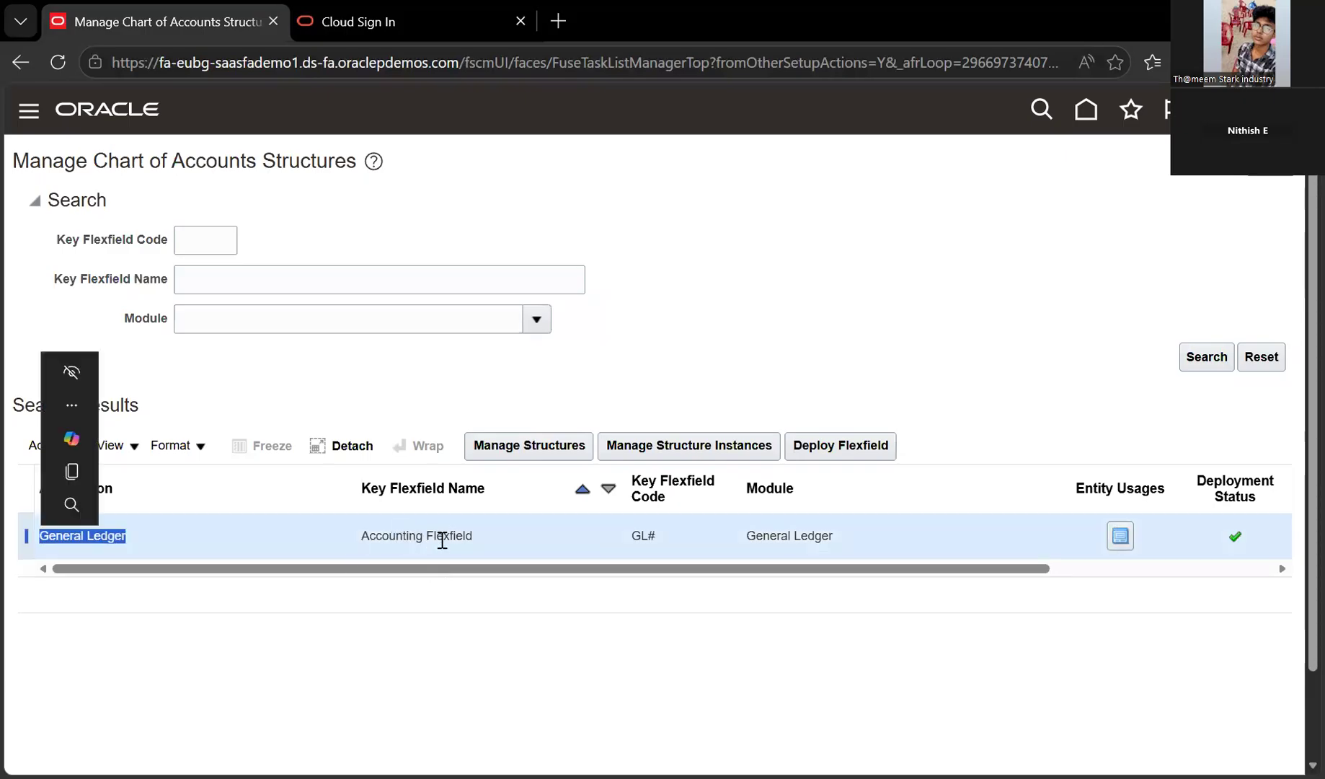
left_click(476, 542)
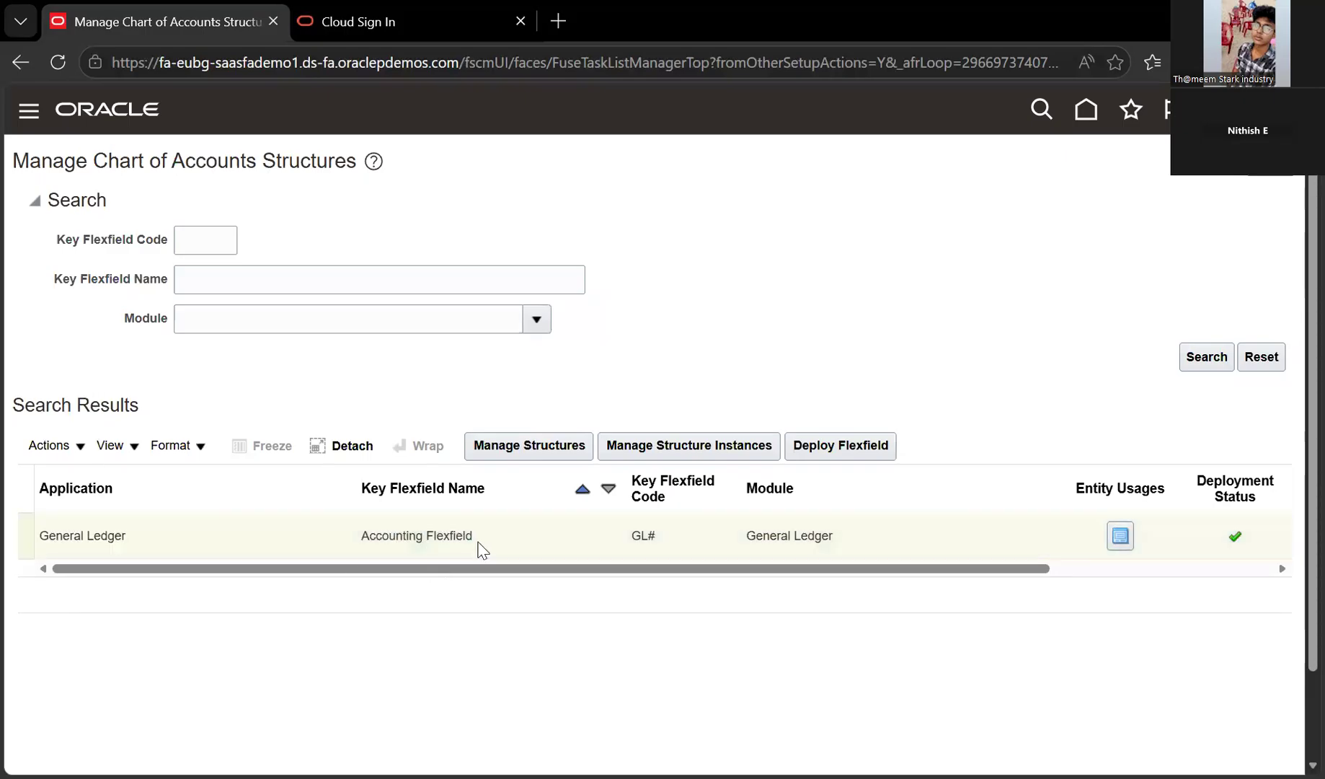
triple_click(629, 537)
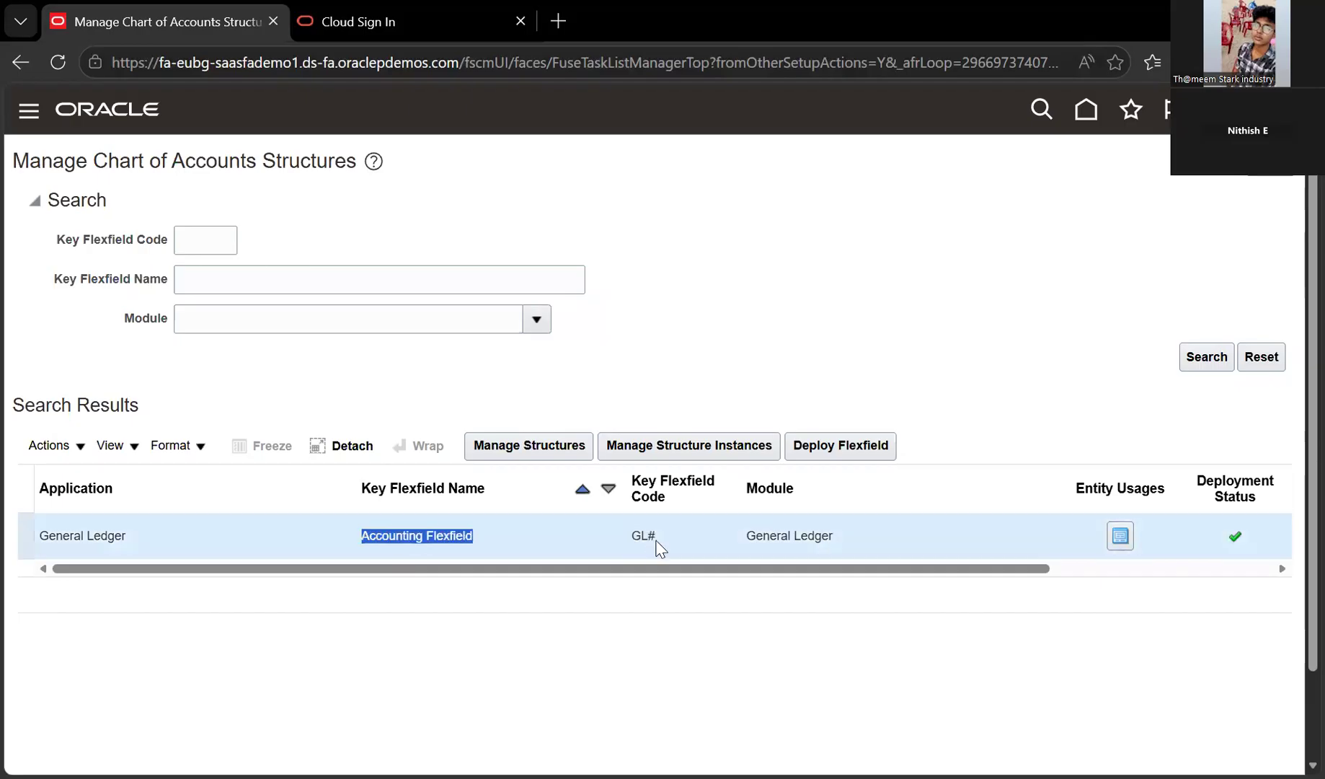
left_click(753, 547)
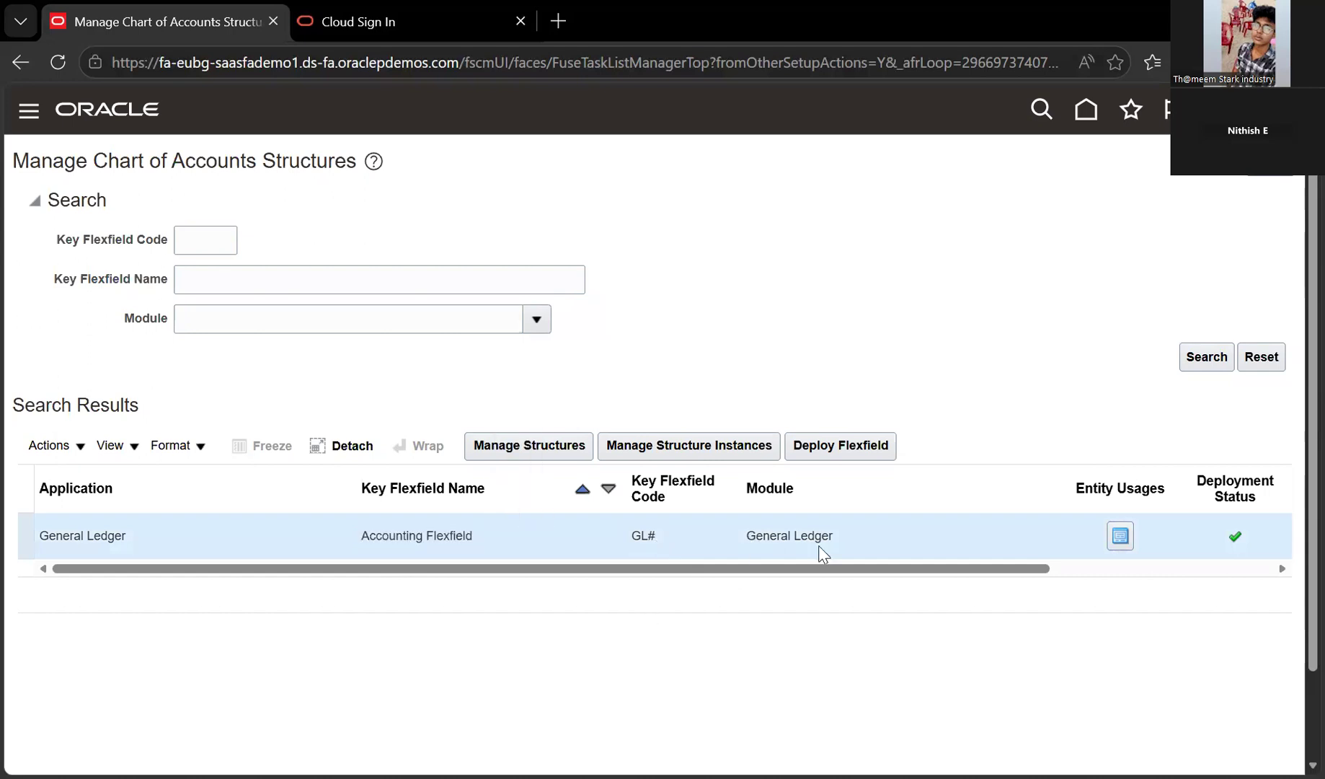
triple_click(470, 546)
left_click(472, 544)
triple_click(472, 545)
left_click(457, 613)
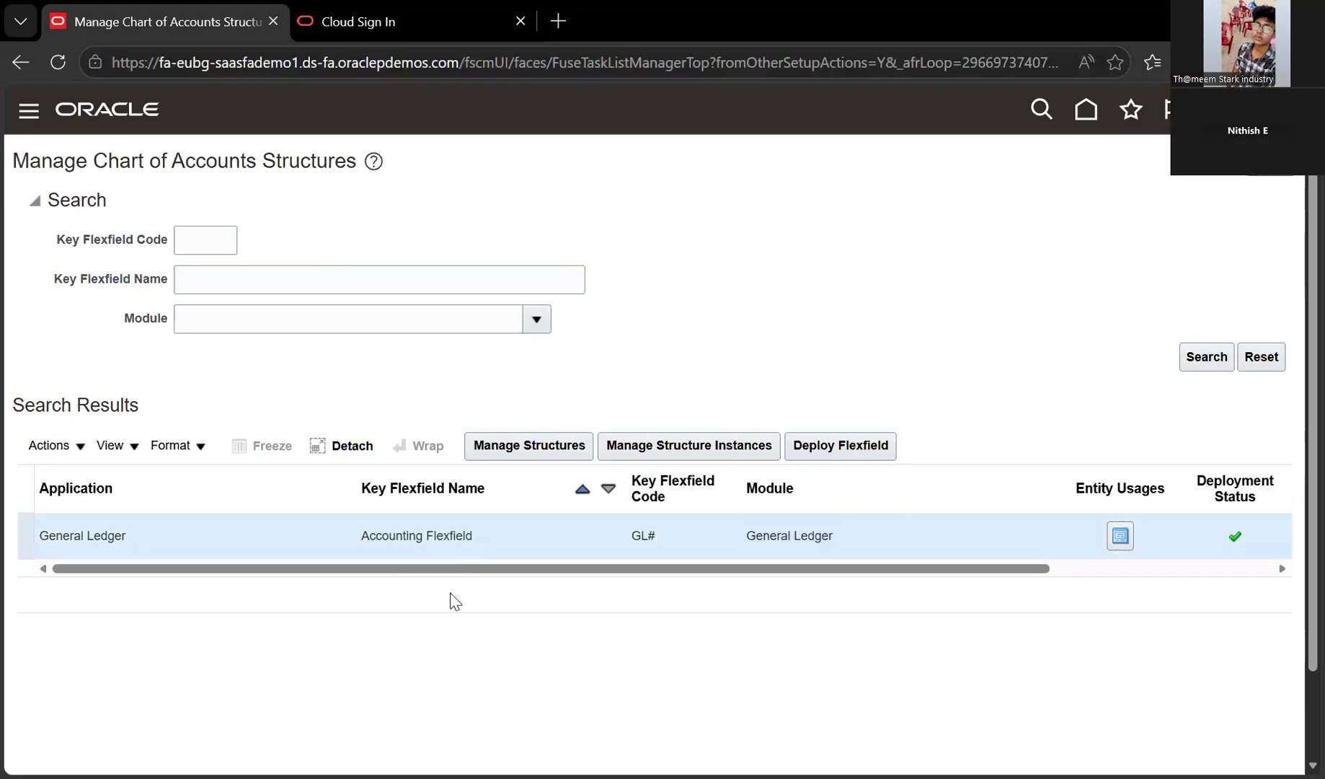
triple_click(474, 545)
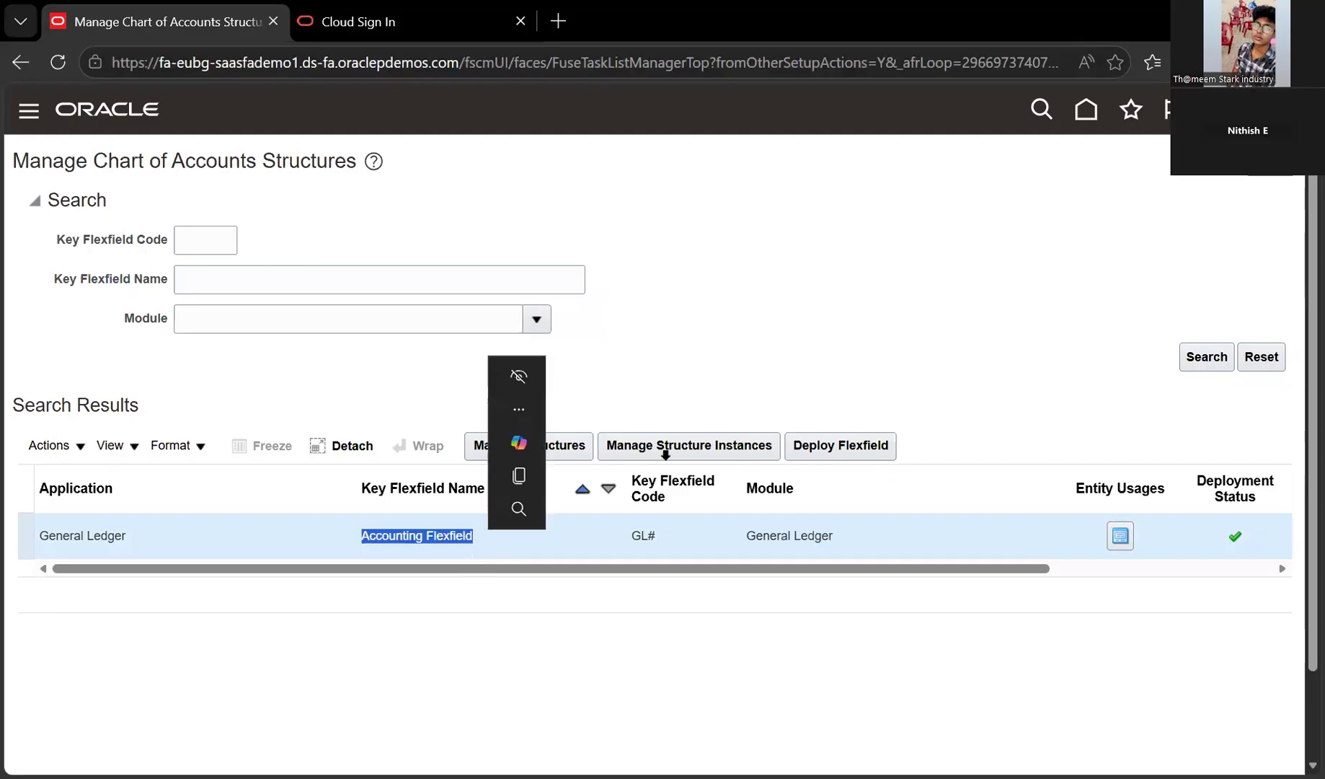
left_click(460, 546)
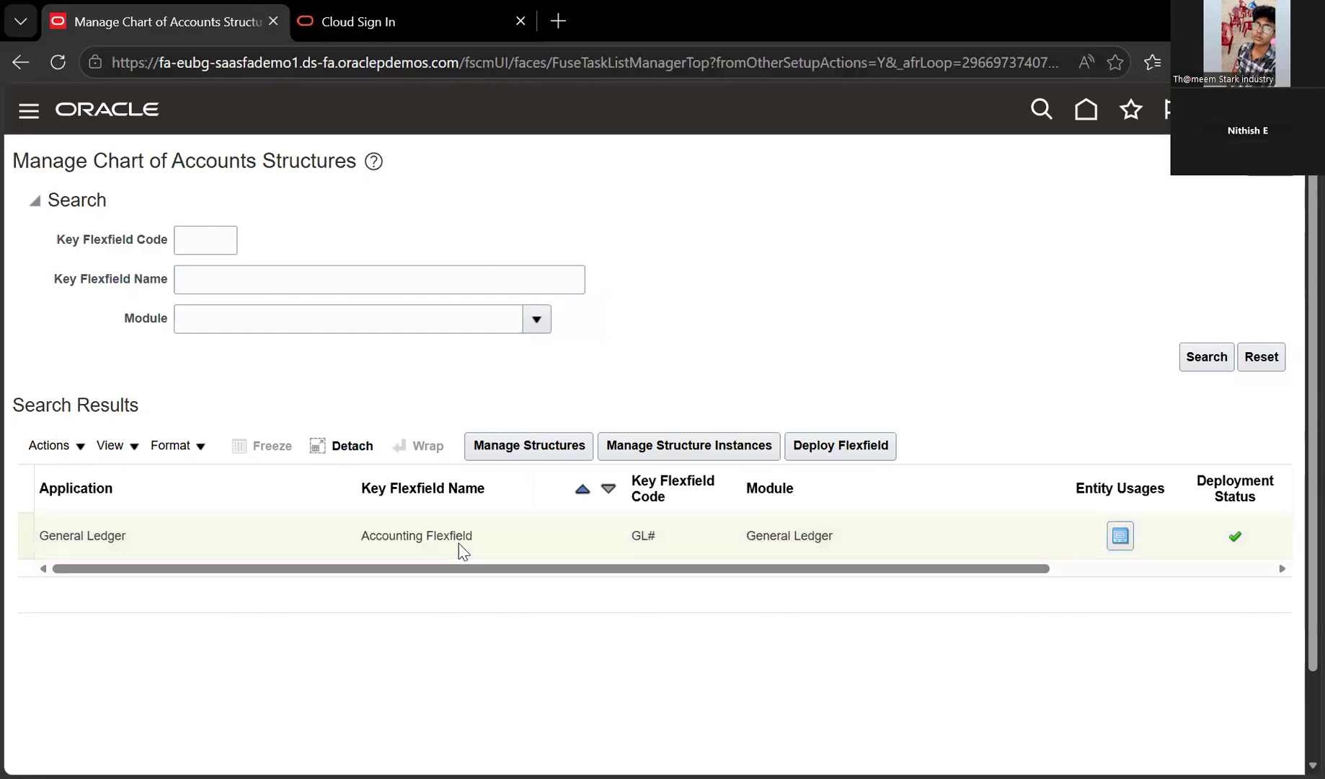
left_click(502, 451)
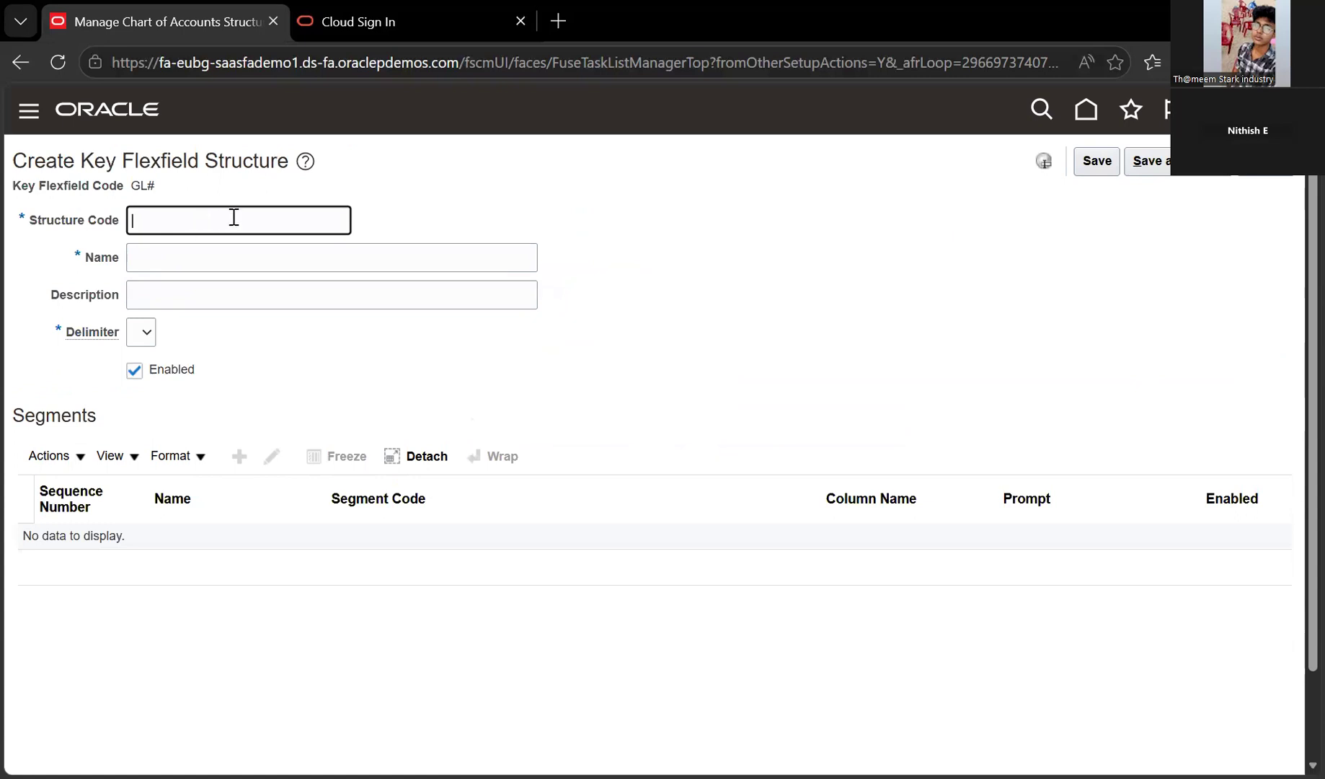
Enter BUD_STRUC as structure code, name and description, with delimiter ~
type("BUD_STRUC")
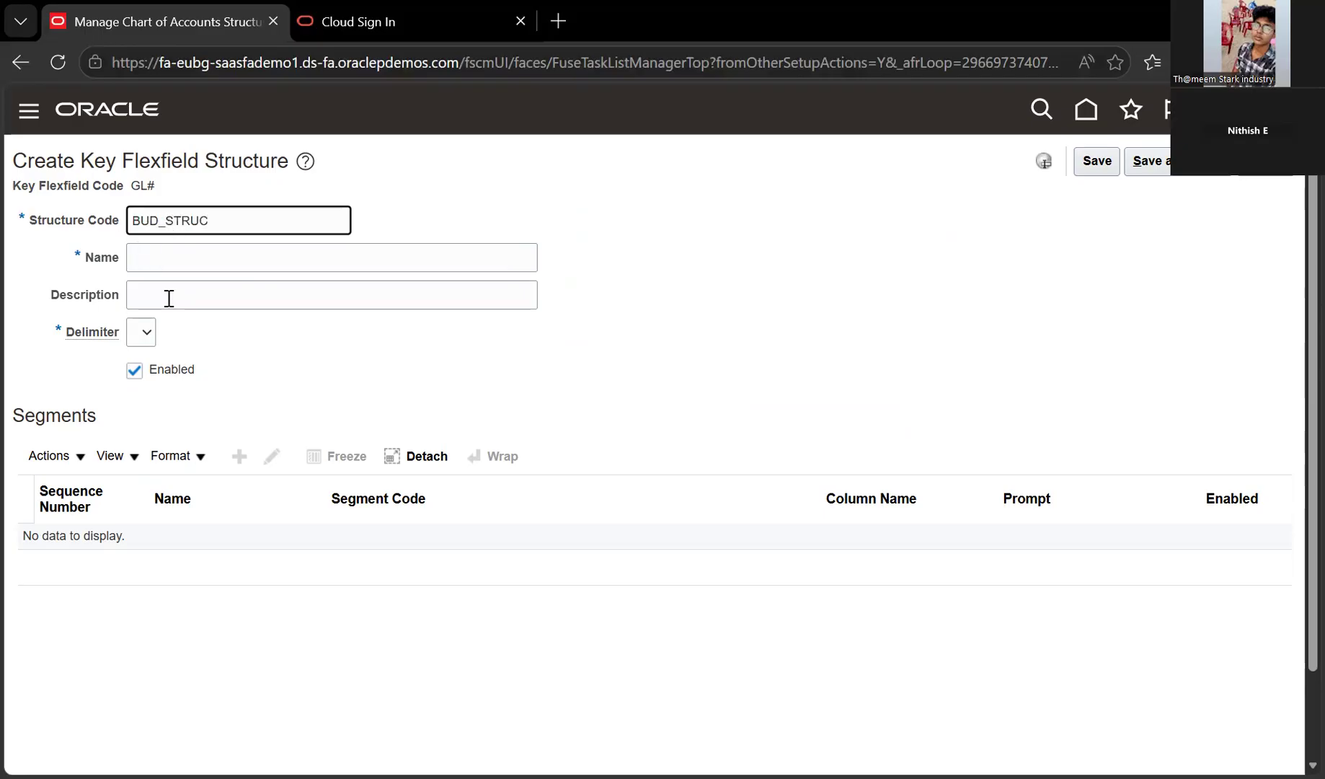
key("shift+Left")
key("shift+Left")
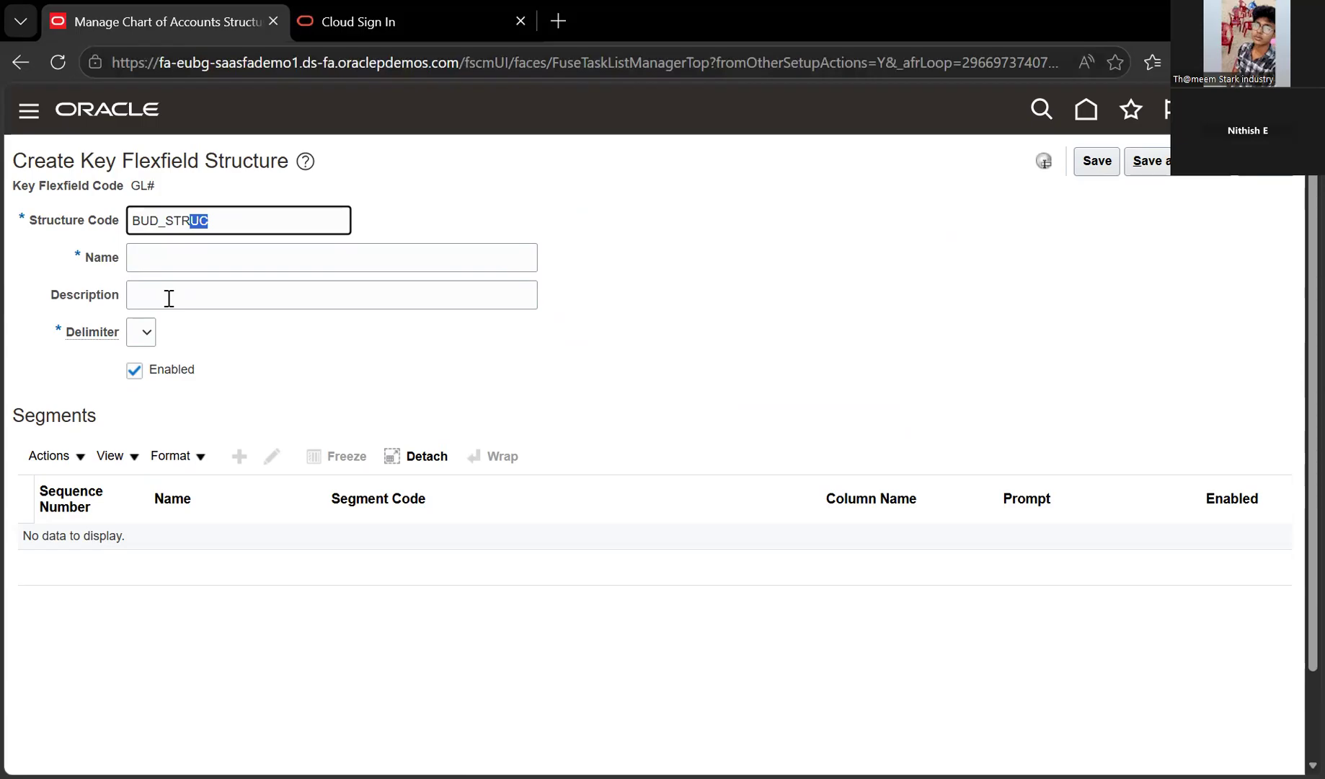
key("shift+Home")
key("ctrl+c")
key("Tab")
key("ctrl+v")
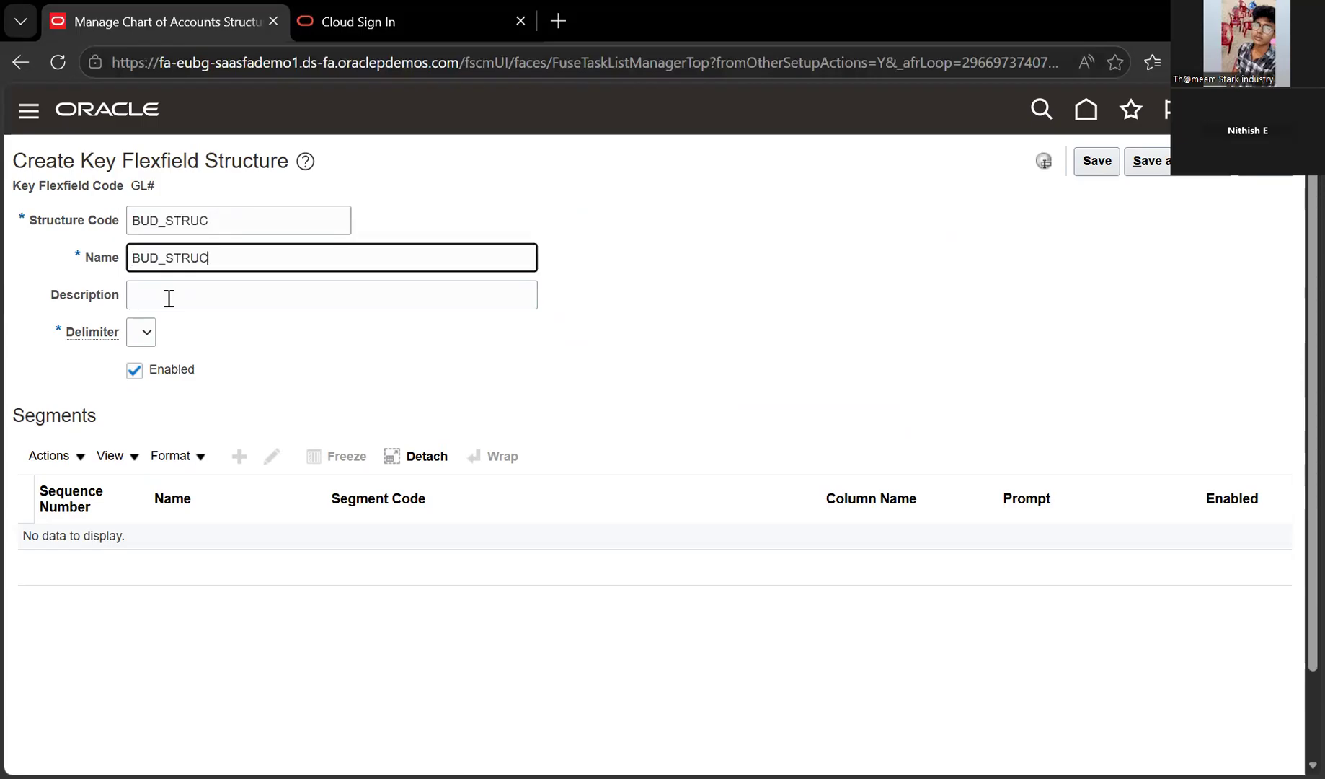
key("Tab")
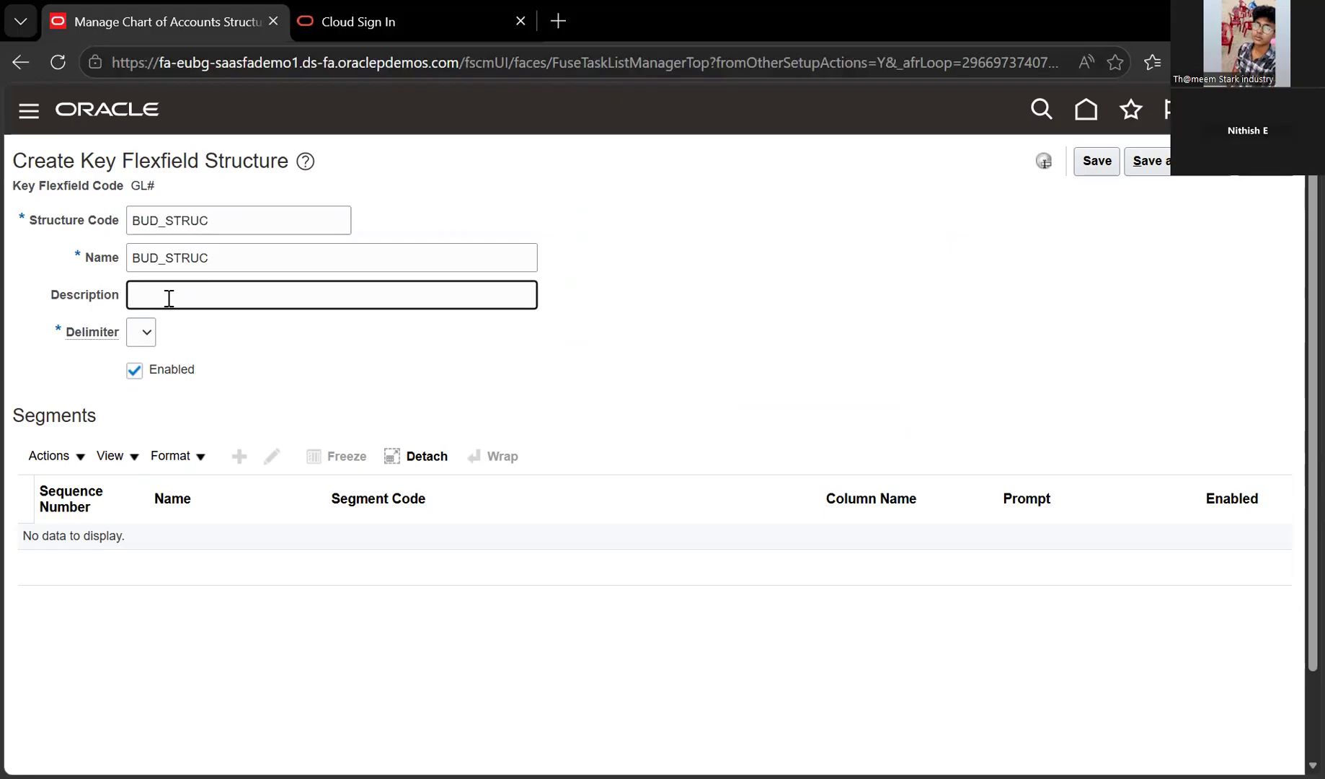
left_click(160, 330)
key("ctrl+v")
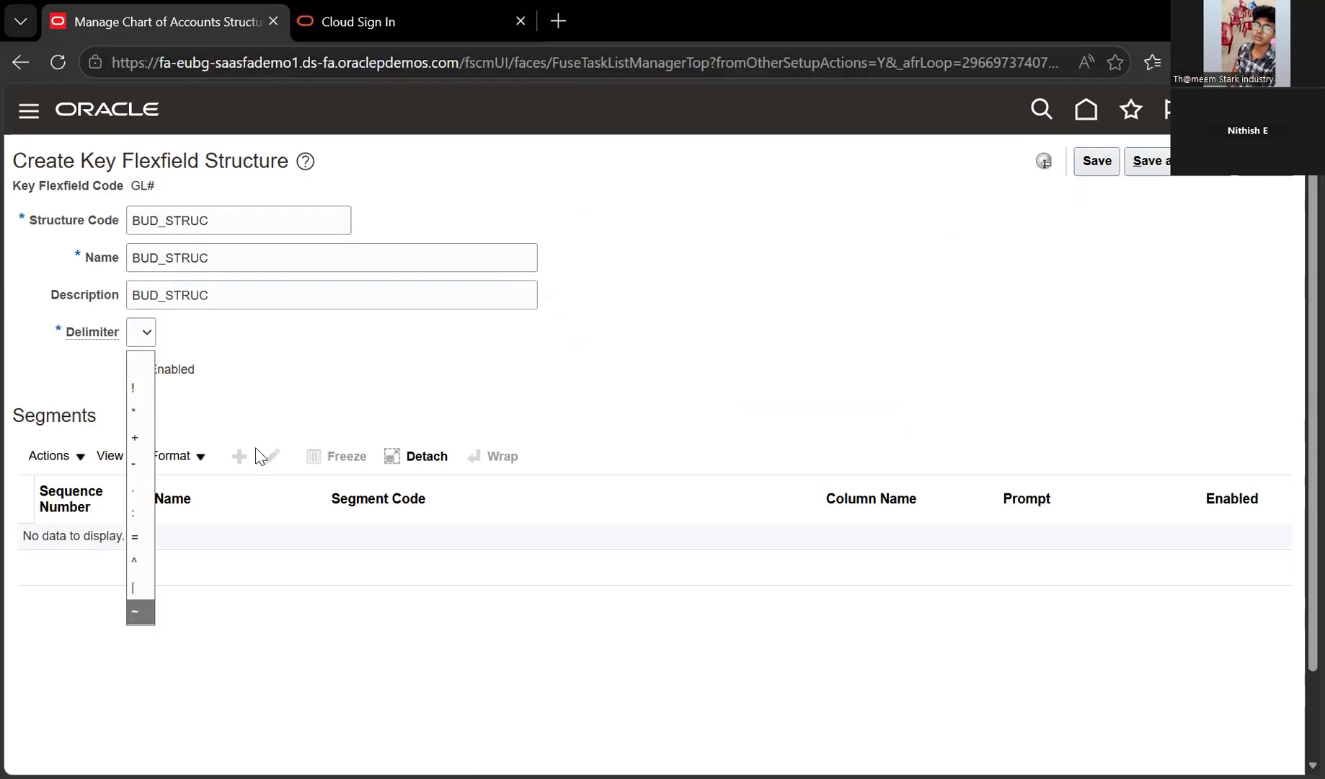
key("Return")
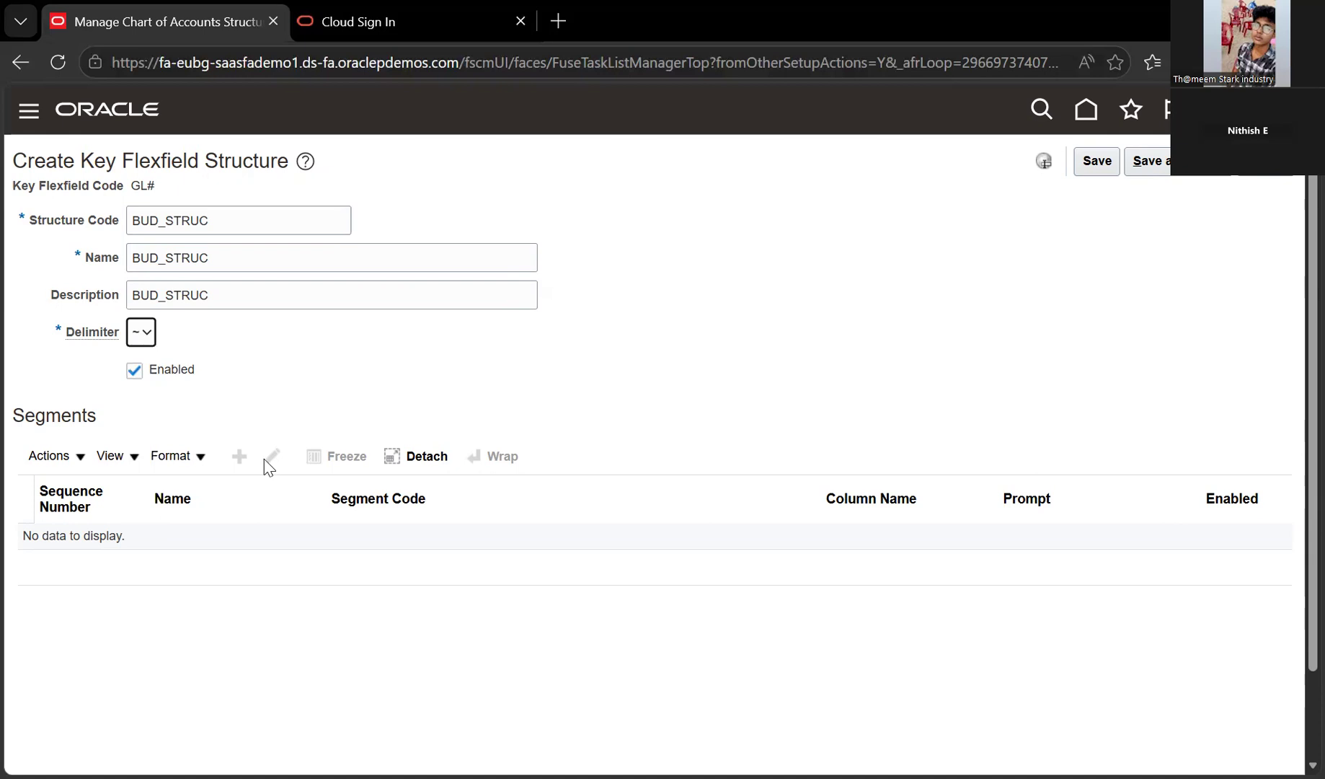
Save the structure, change its delimiter to *, and start adding a segment
left_click(1090, 163)
left_click(141, 333)
left_click(134, 388)
left_click(241, 449)
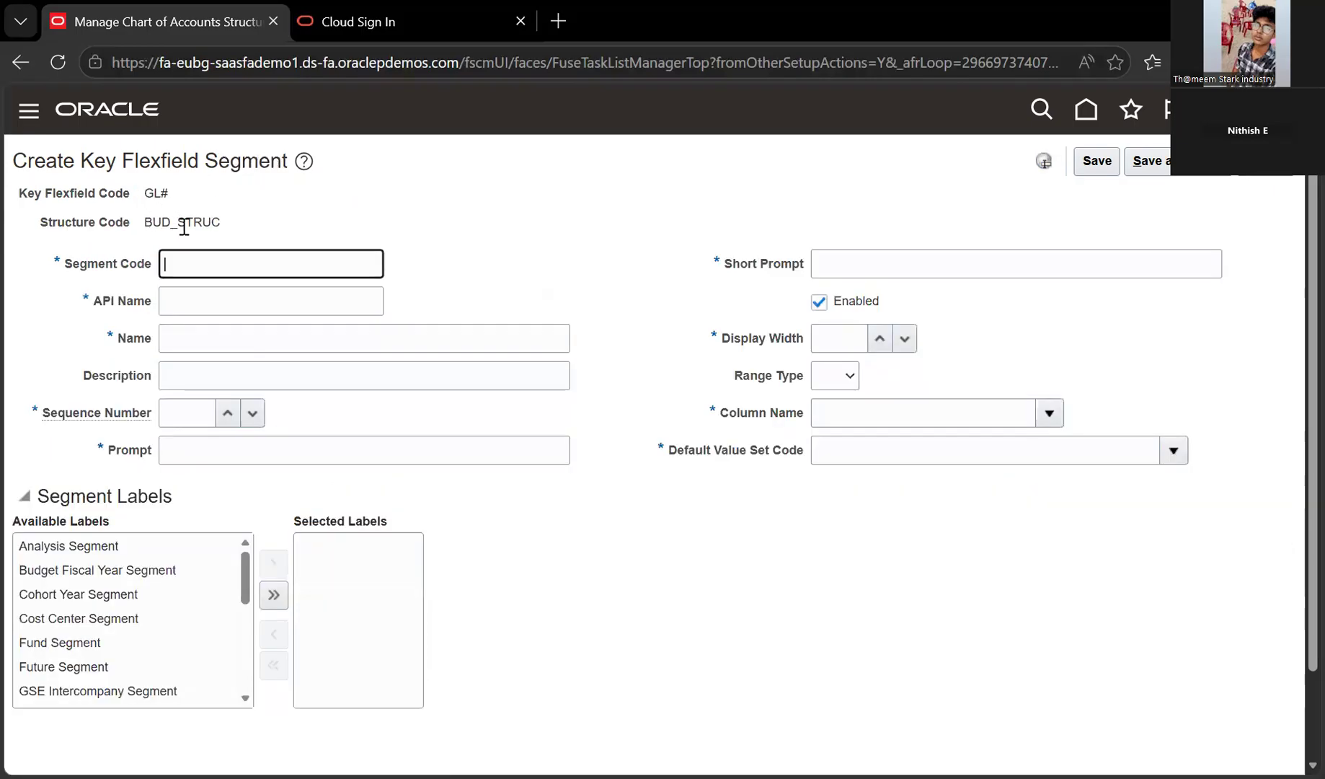
Enter COMPANY as the segment code, letting the API name auto-fill
left_click_drag(144, 223, 204, 224)
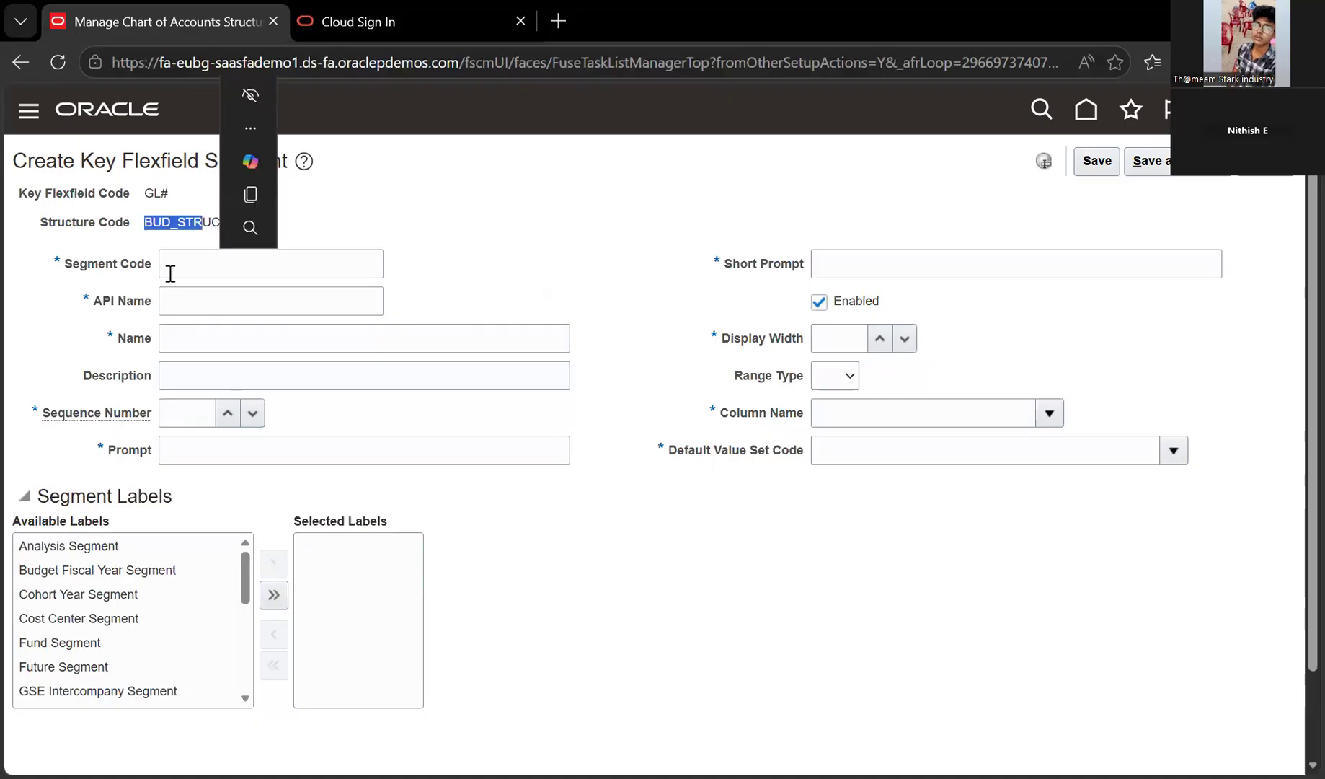
left_click_drag(152, 223, 221, 222)
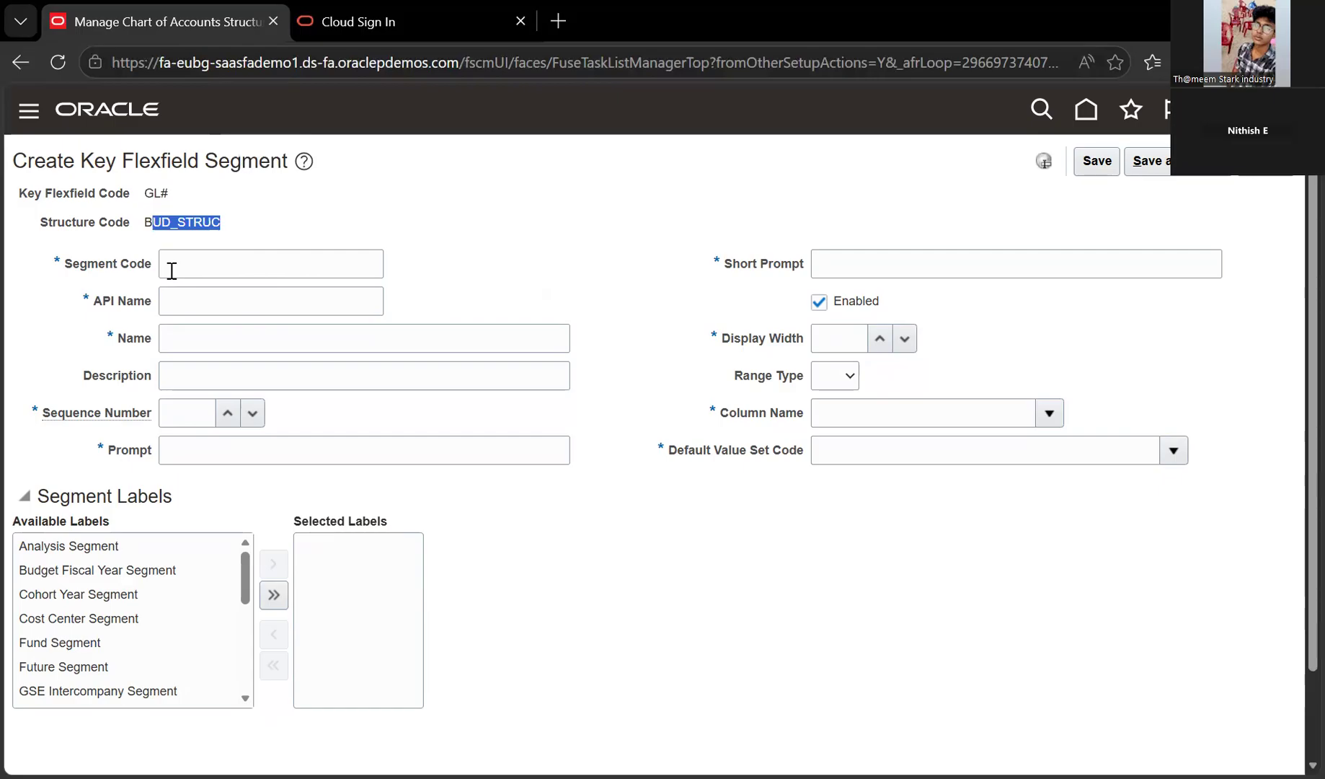
left_click(172, 270)
double_click(204, 217)
left_click(239, 266)
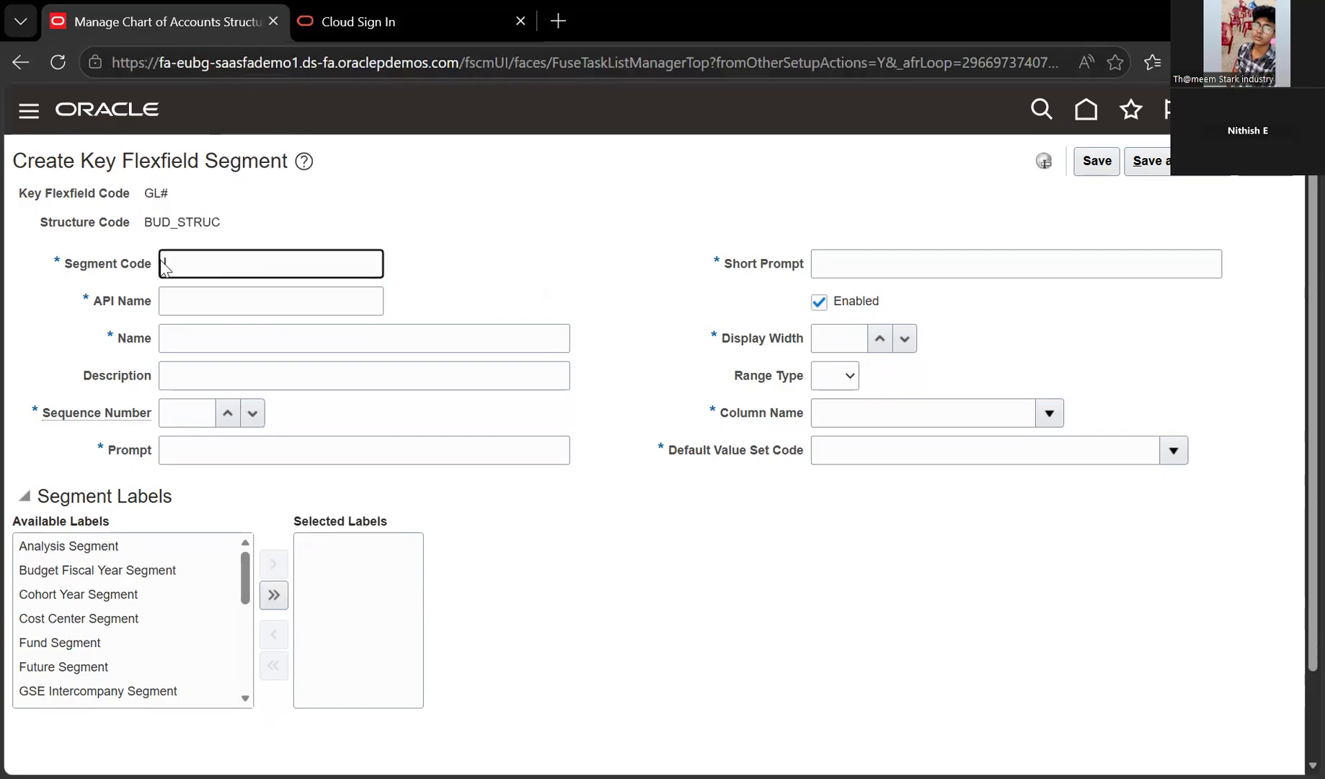
type("COMP")
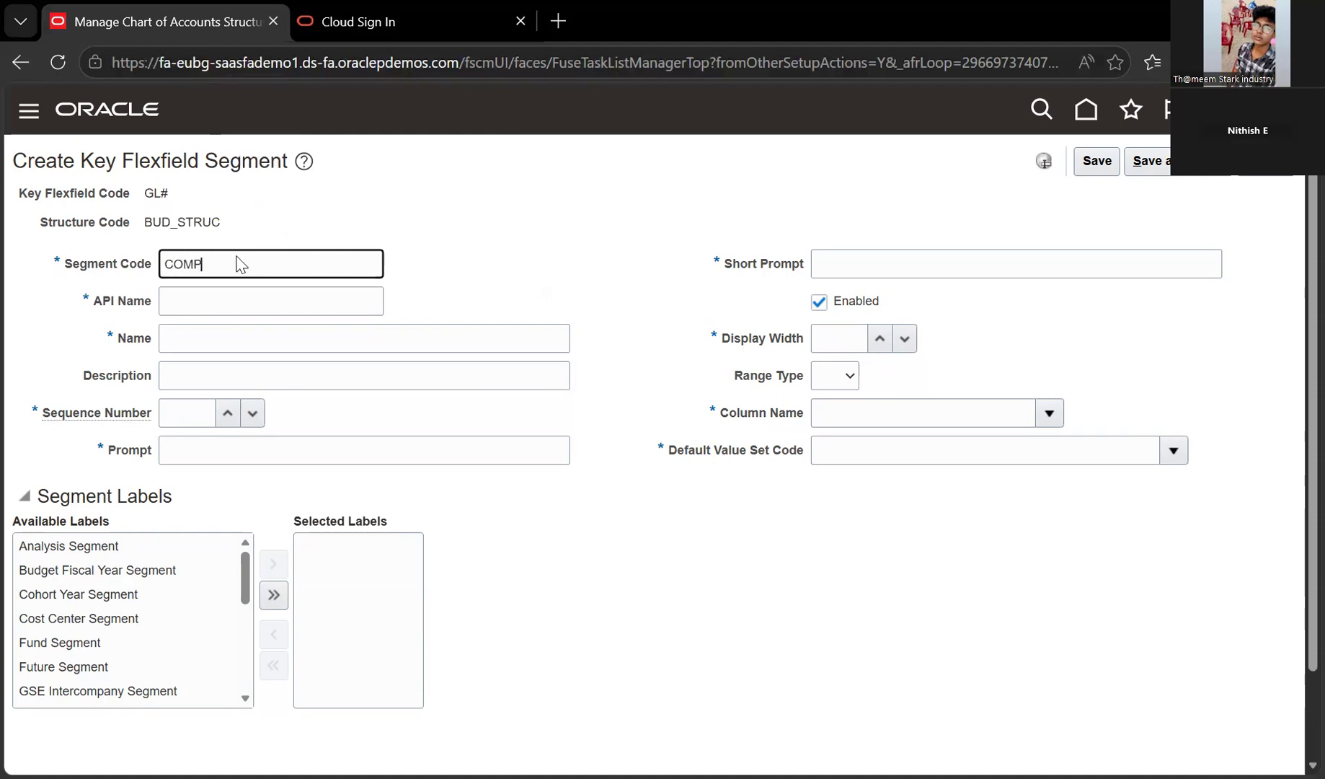
type("ANY")
left_click_drag(227, 264, 175, 340)
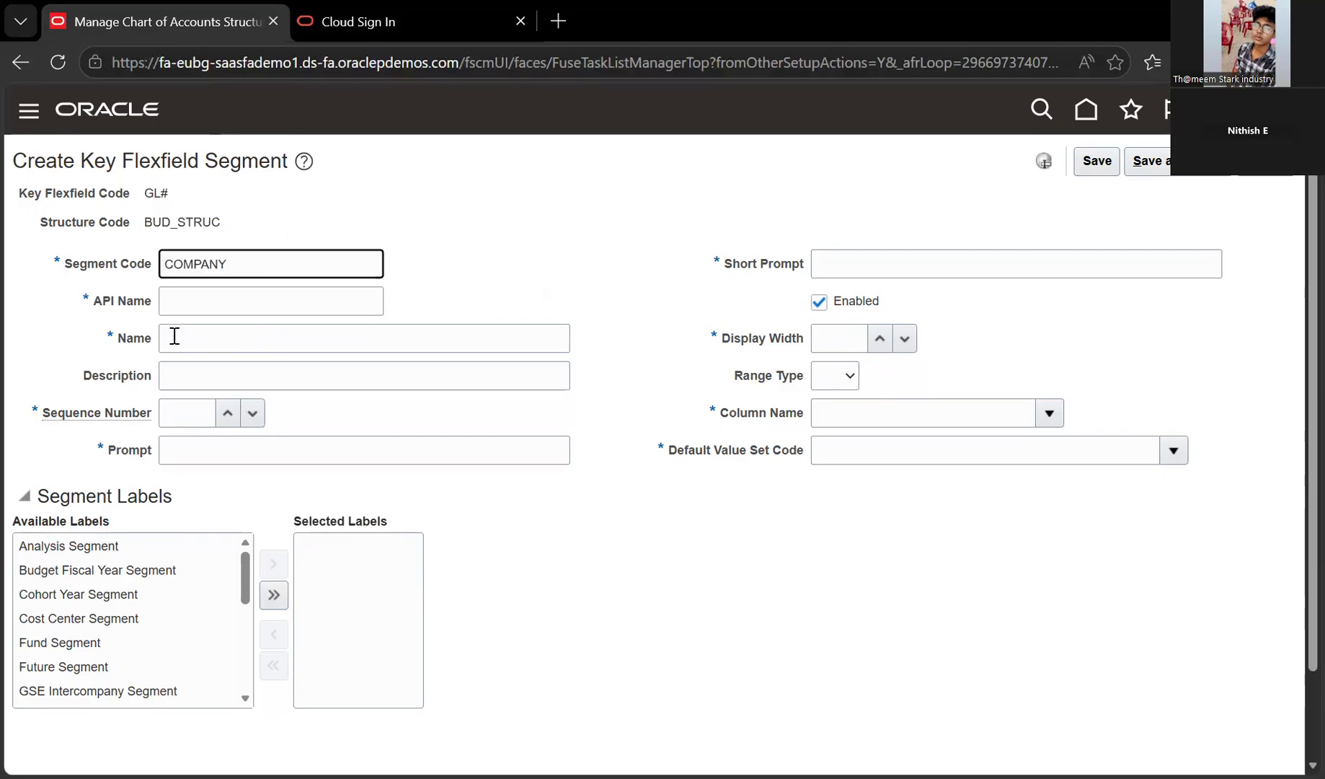
key("Tab")
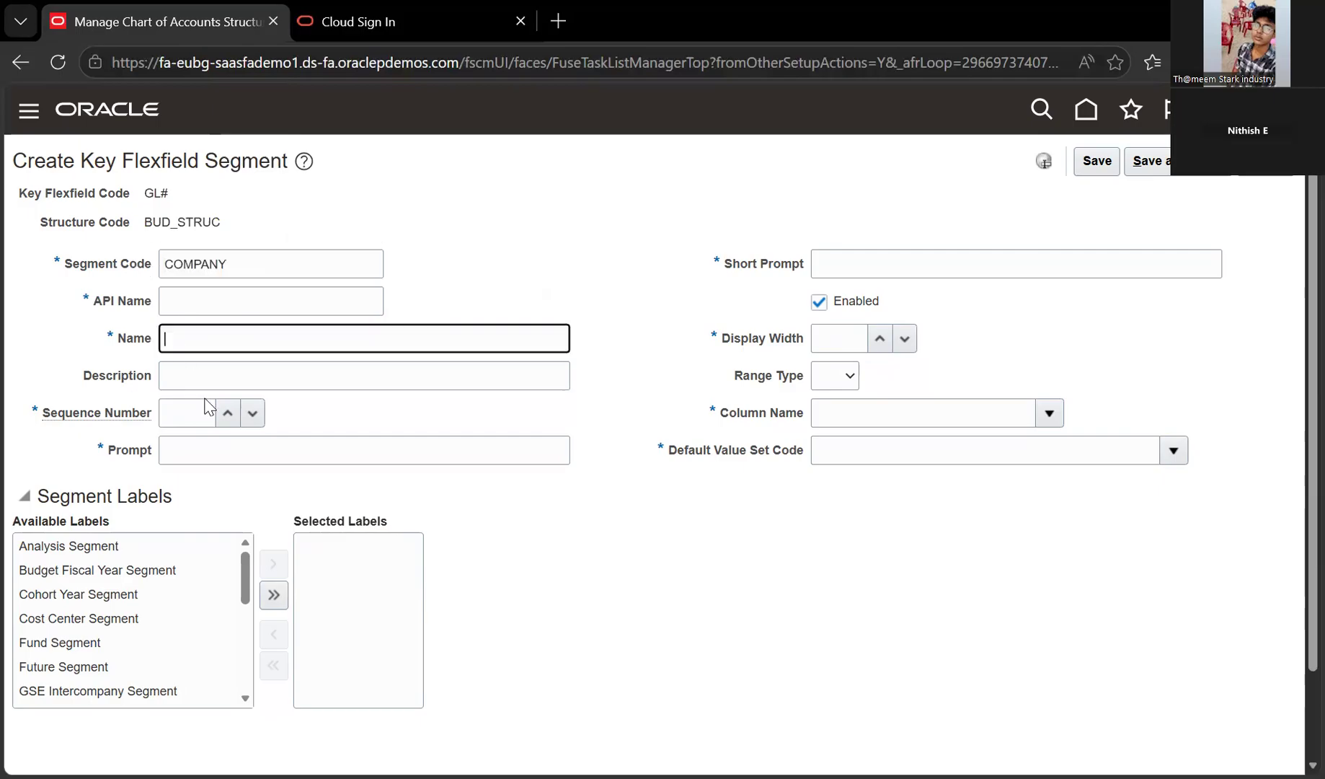
Fill segment name, description and prompt with COMPANY and sequence number 11
key("shift+Tab")
key("ctrl+c")
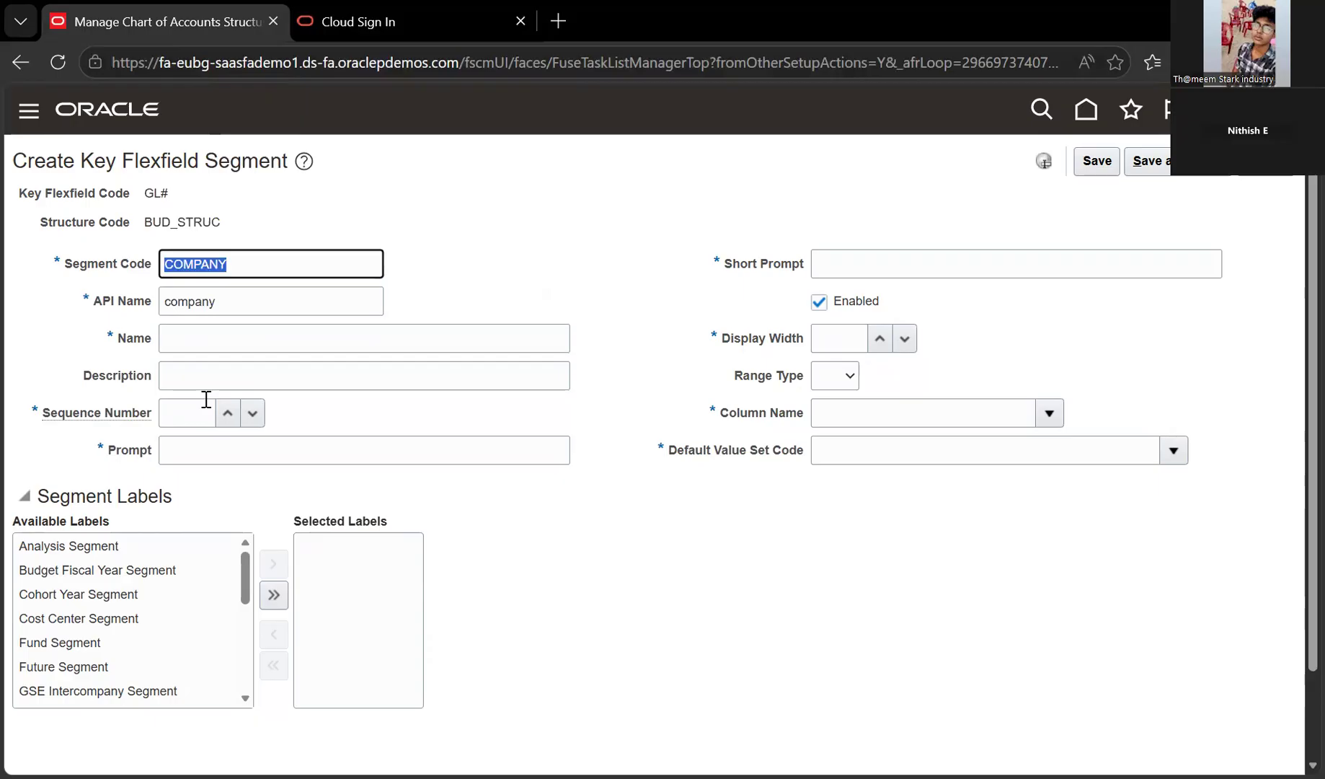
key("Tab")
key("ctrl+v")
key("Tab")
key("ctrl+v")
key("Tab")
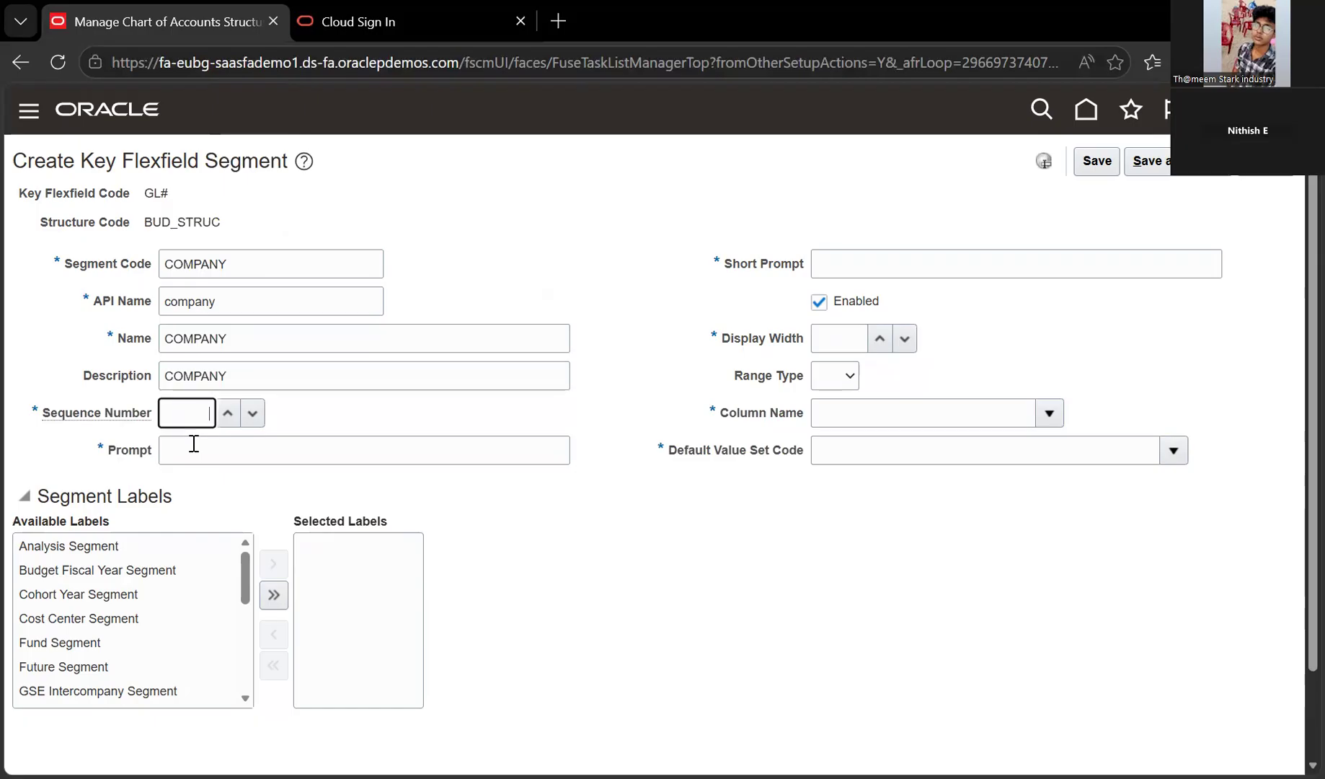
type("11")
key("Tab")
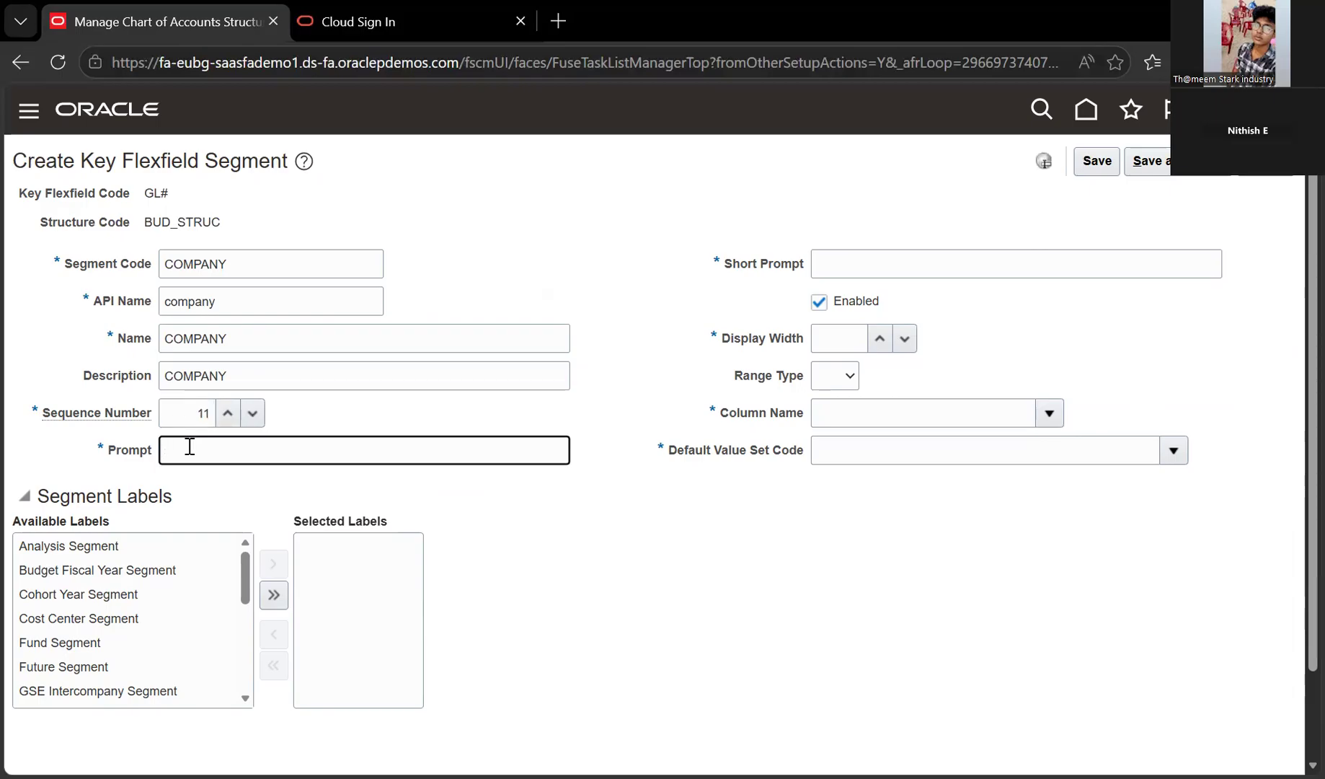
key("ctrl+v")
key("alt+Tab")
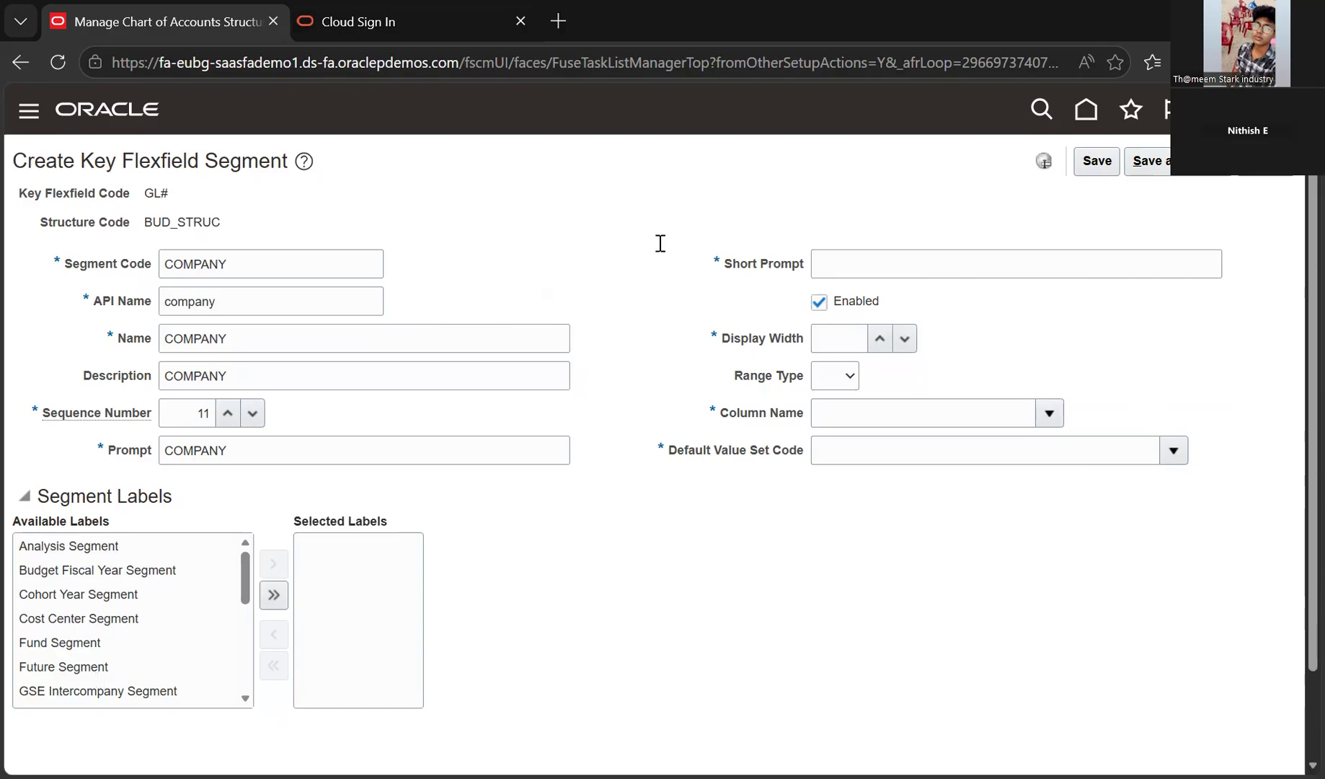
Give the COMPANY segment short prompt Com and display width 7, then look up its column
scroll(849, 270, "down", 1)
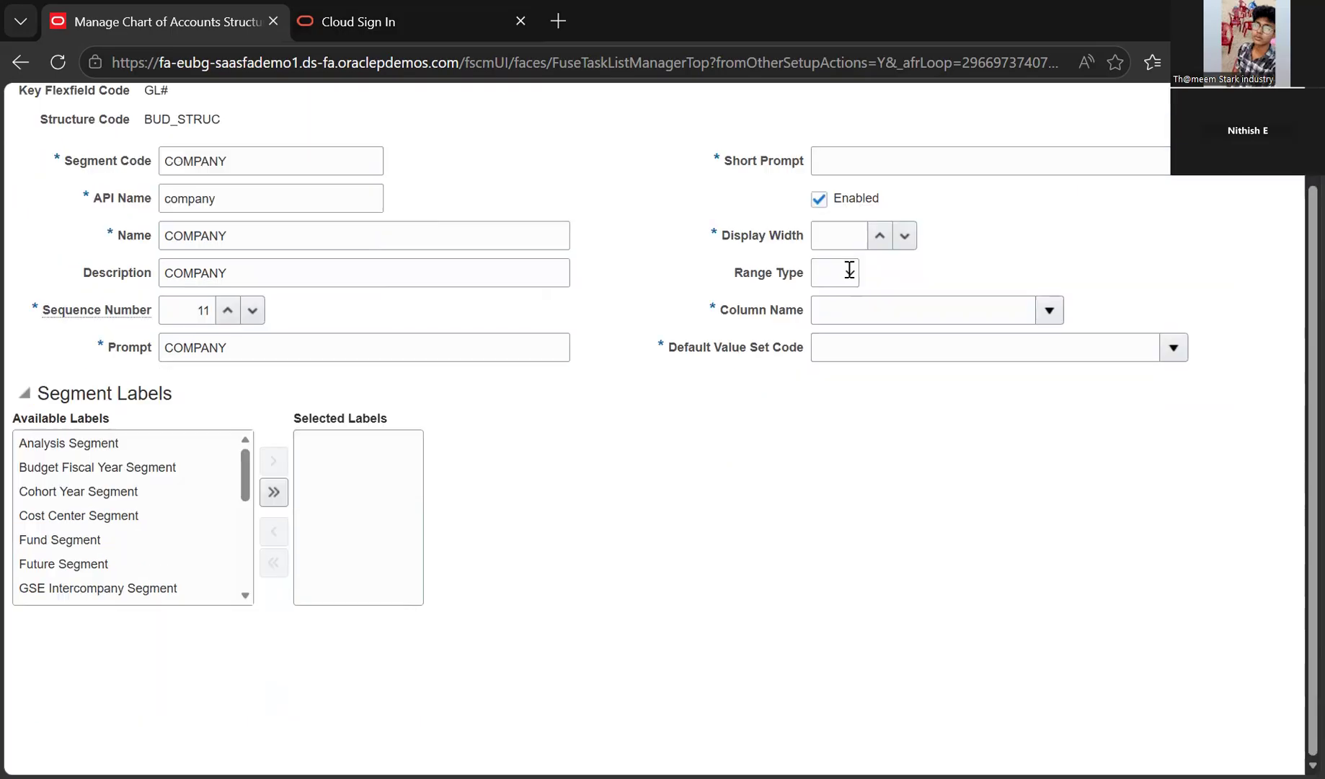
scroll(850, 269, "up", 1)
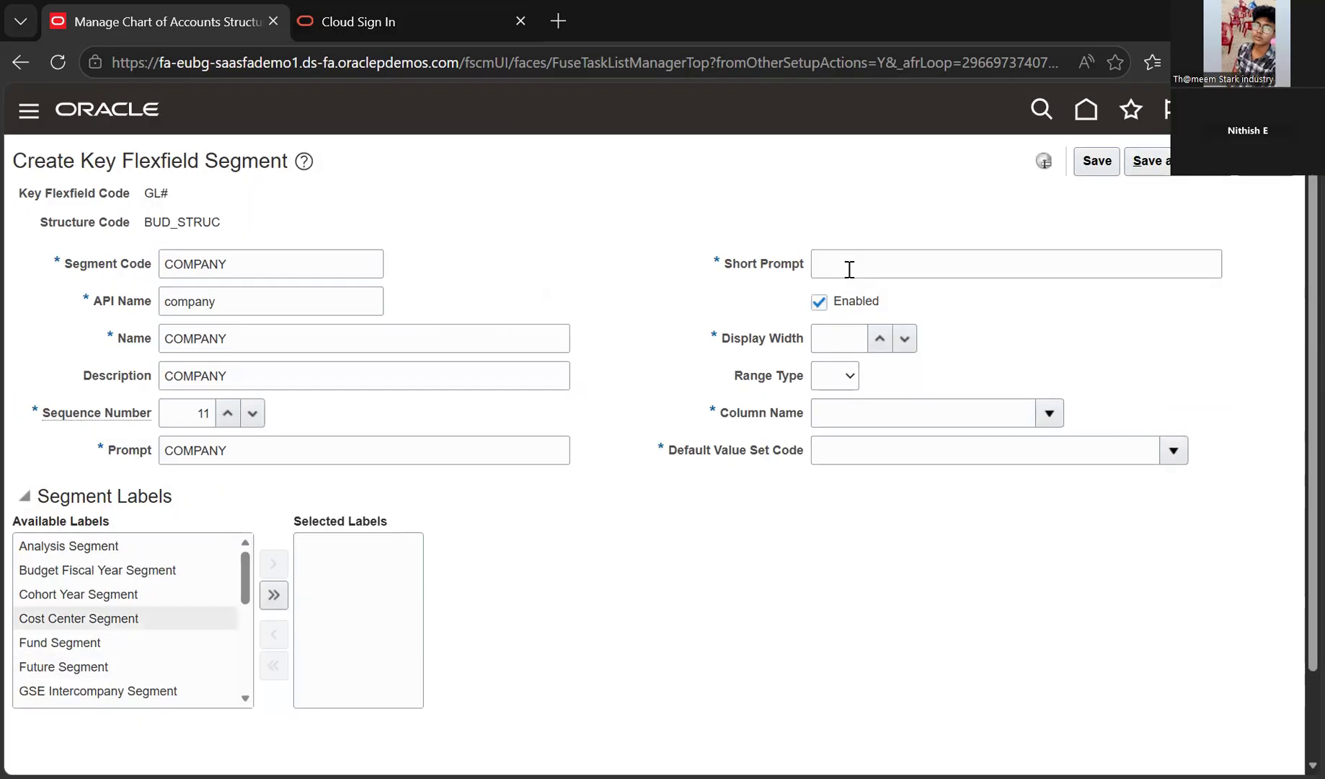
left_click(850, 270)
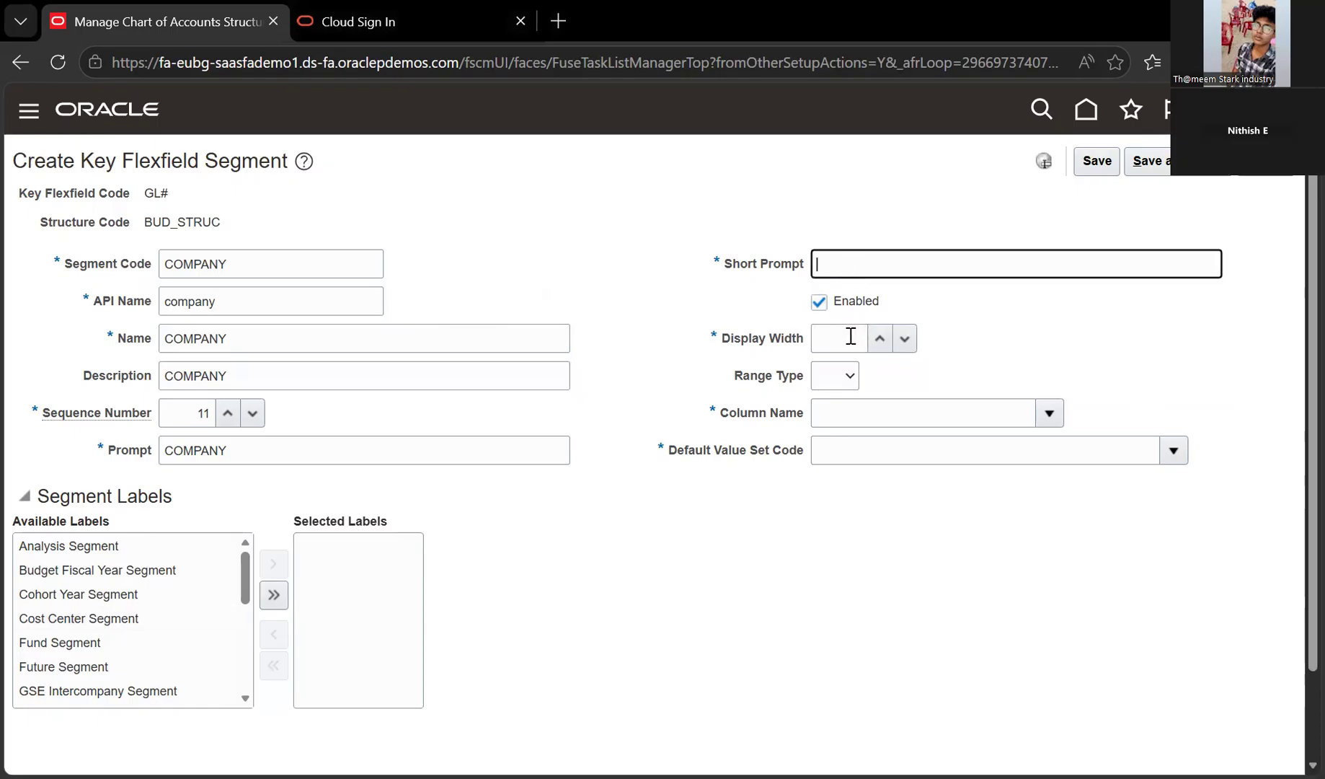
type("Com")
key("Tab")
key("Tab")
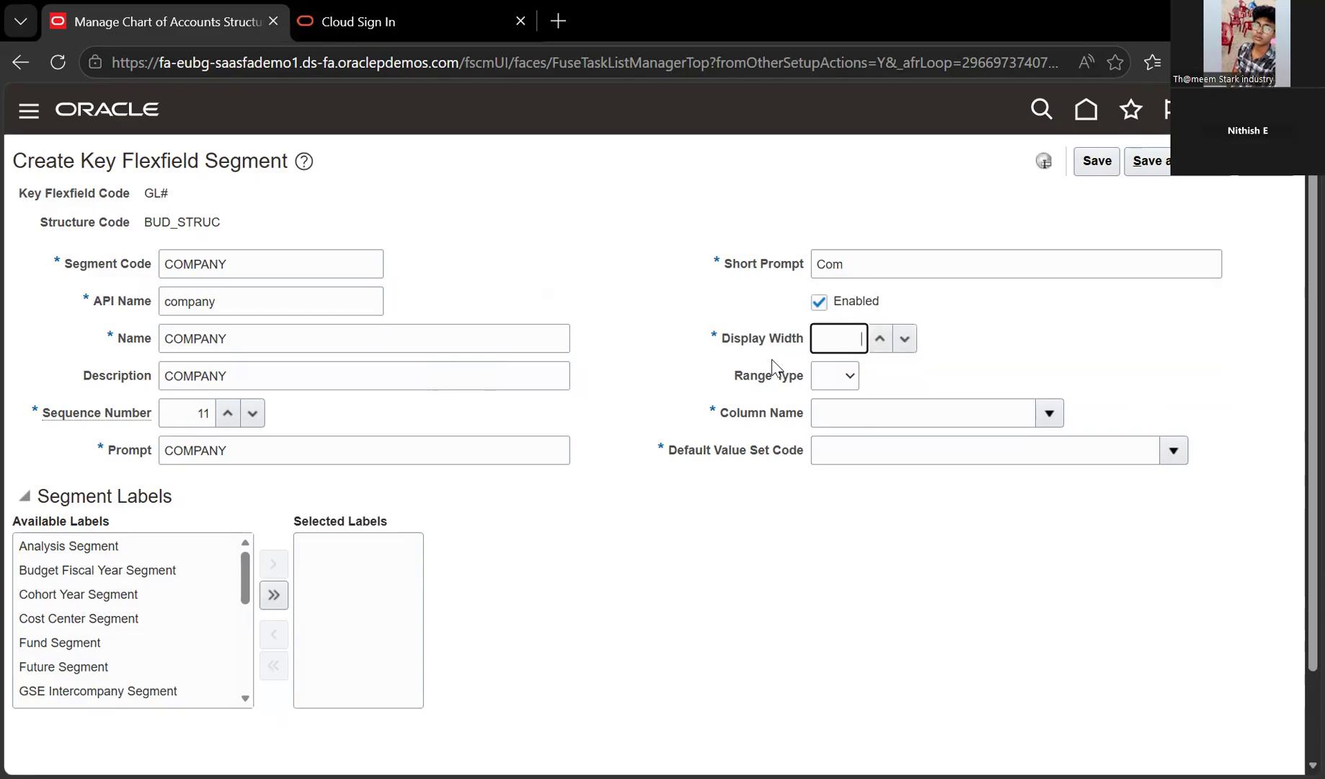
mouse_move(772, 366)
type("7")
left_click(1049, 413)
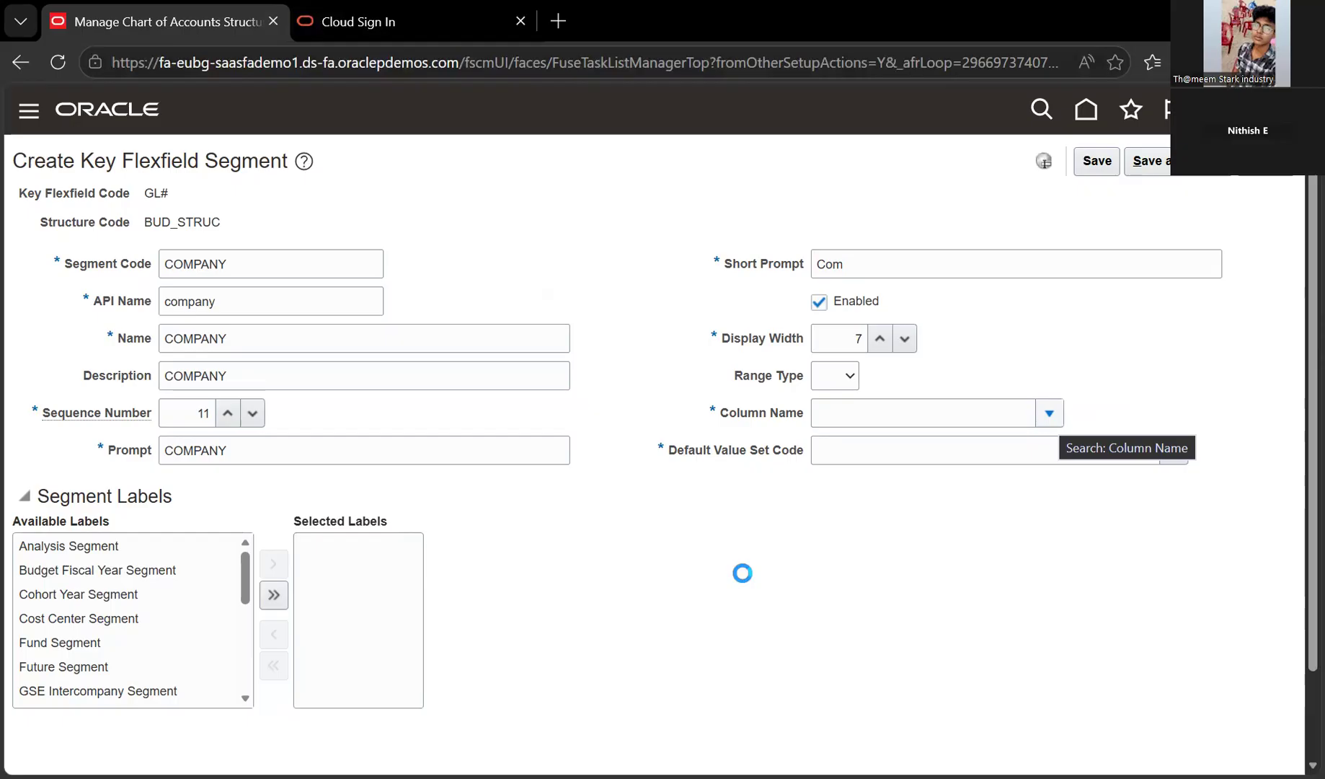
Choose SEGMENT11 as the COMPANY segment's column
scroll(640, 484, "down", 2)
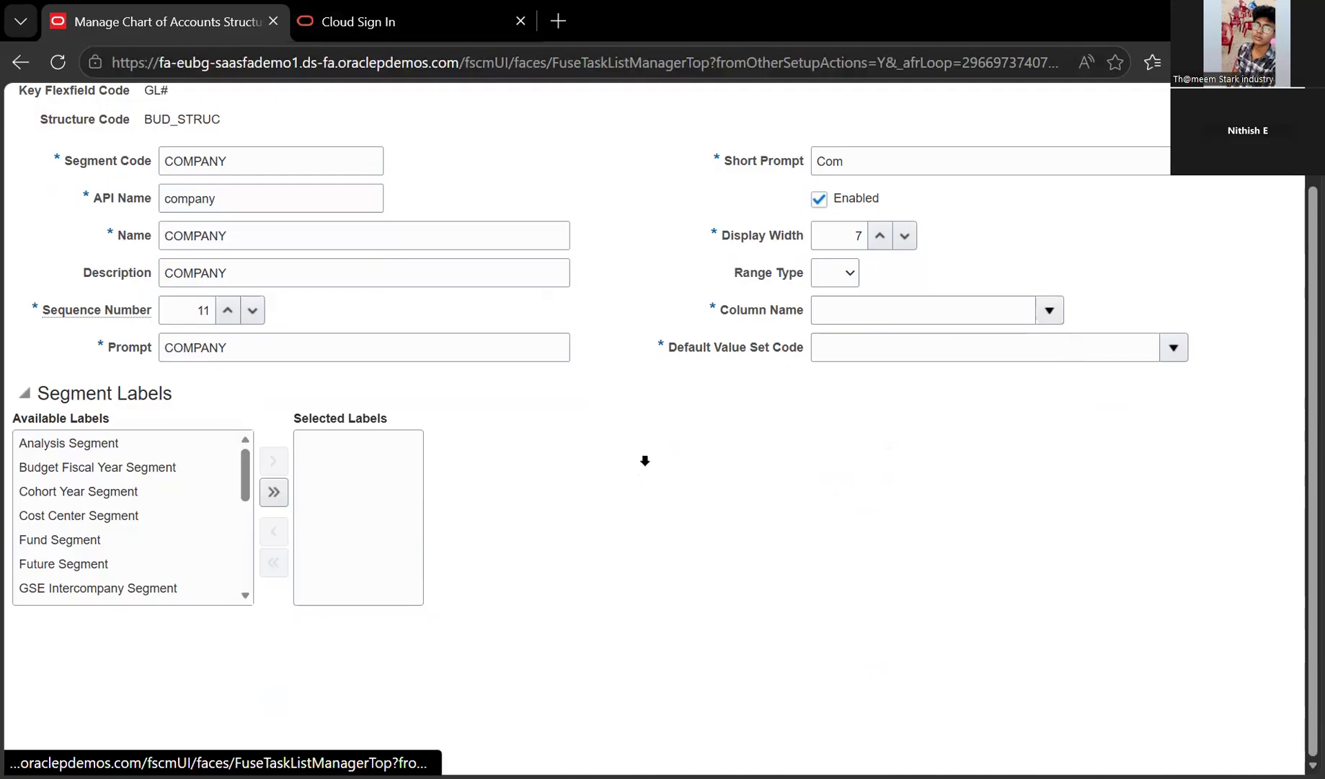
scroll(644, 460, "up", 2)
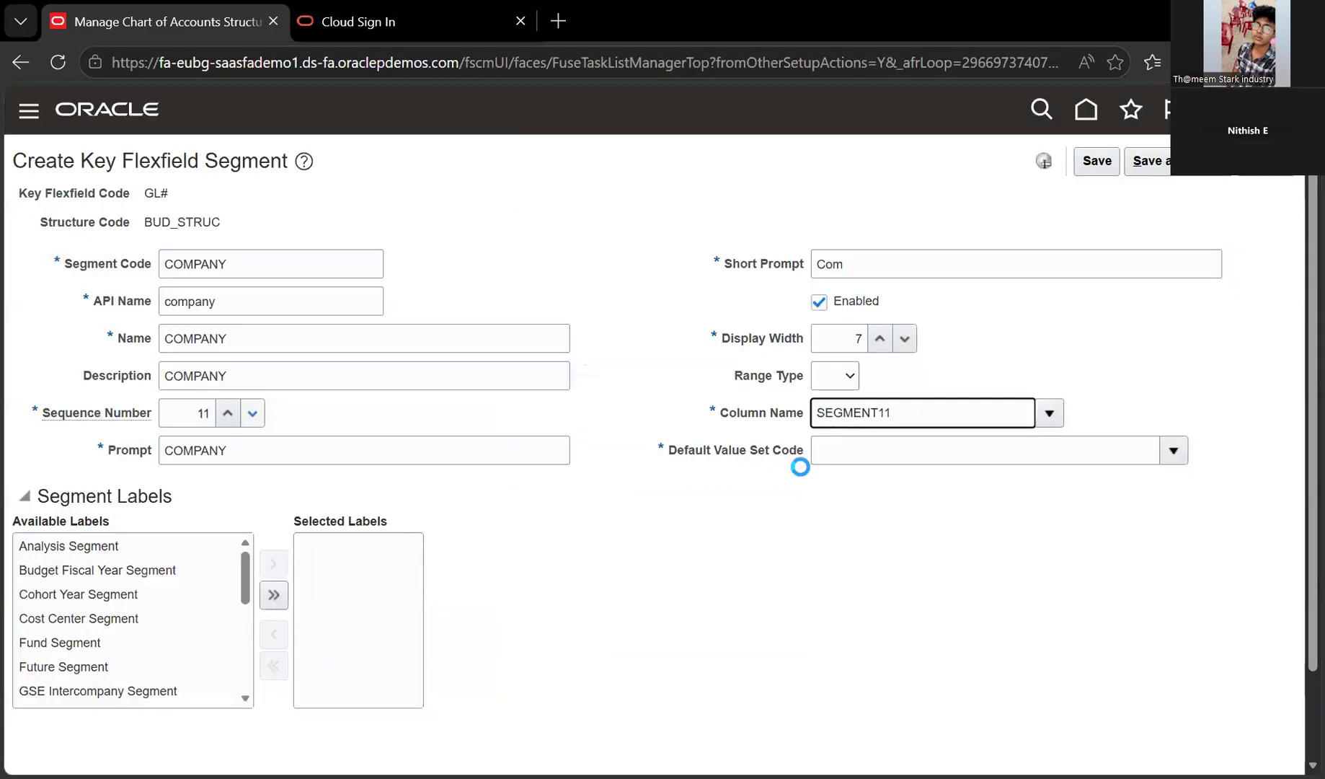
left_click_drag(799, 462, 628, 519)
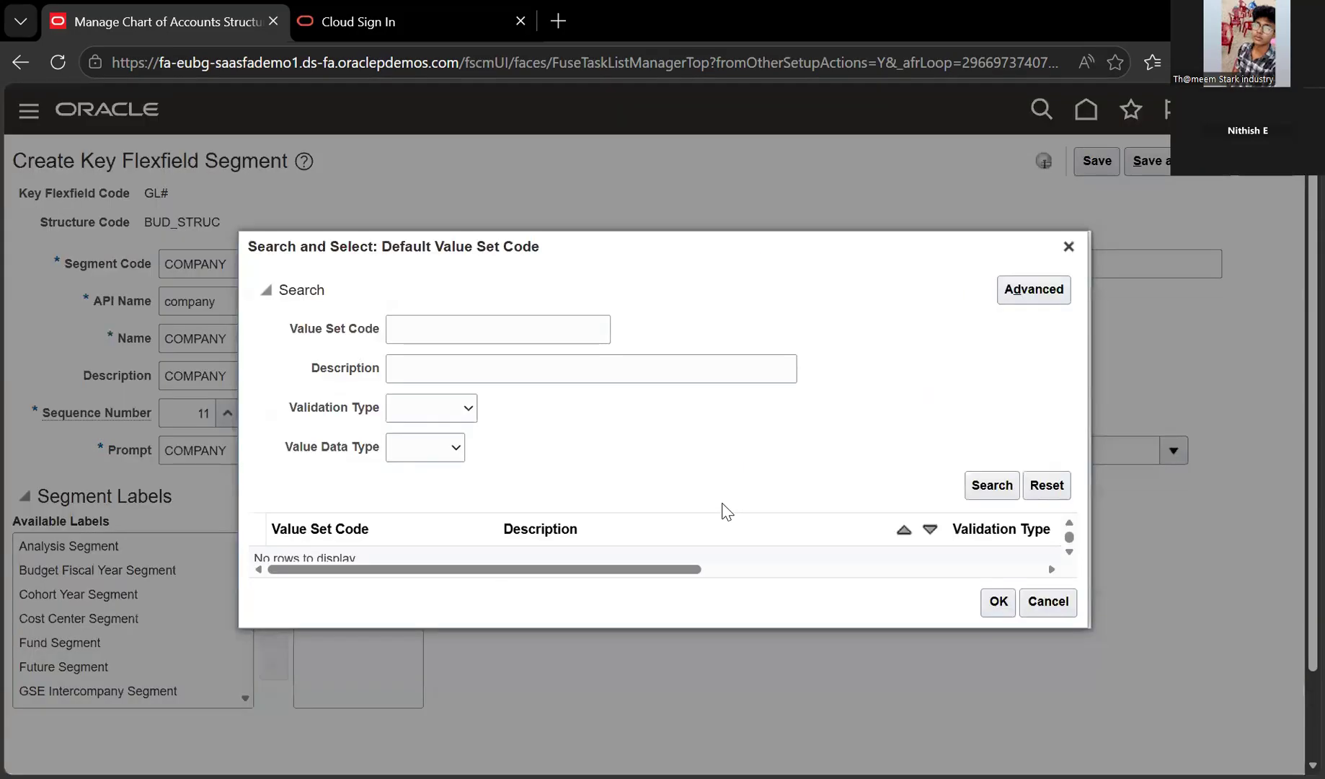
Search value sets for BUD and pick BUD_COMPANY as the default value set
type("BUD")
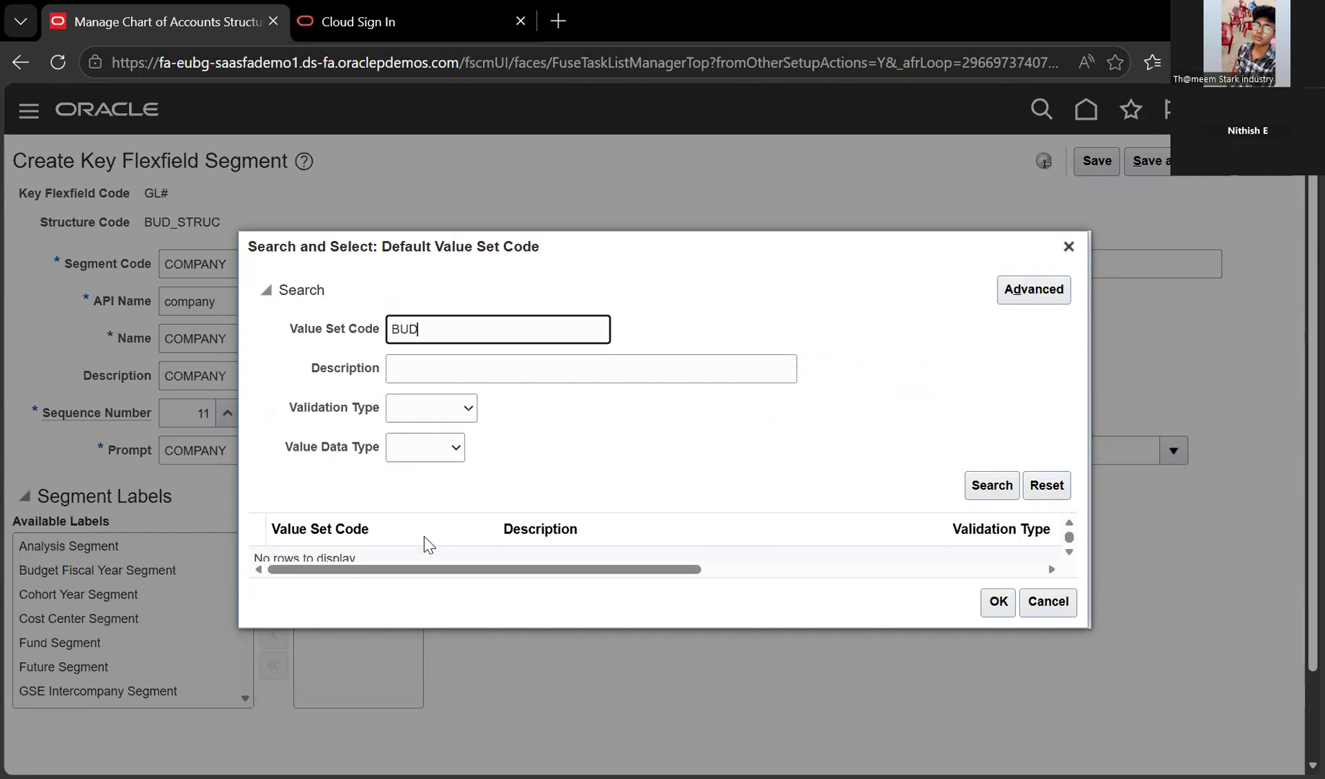
key("Return")
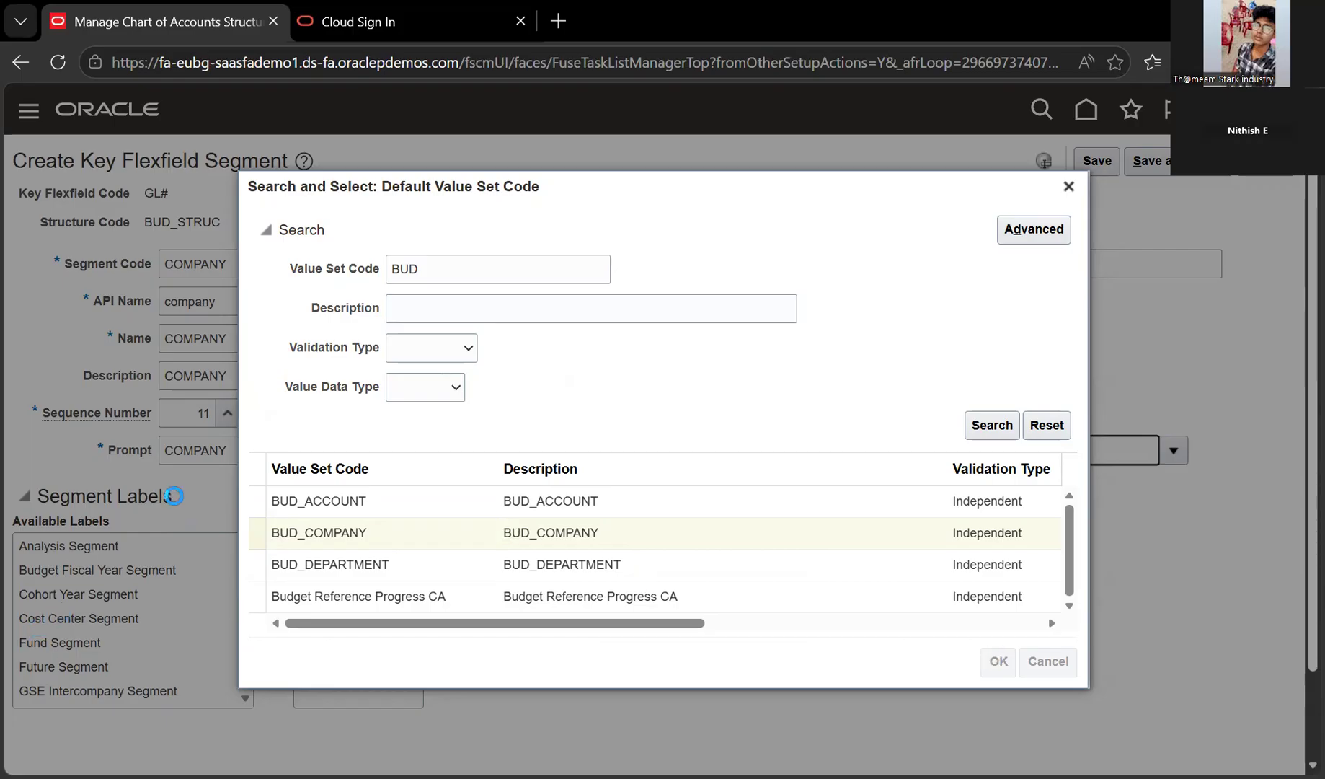
scroll(174, 495, "down", 2)
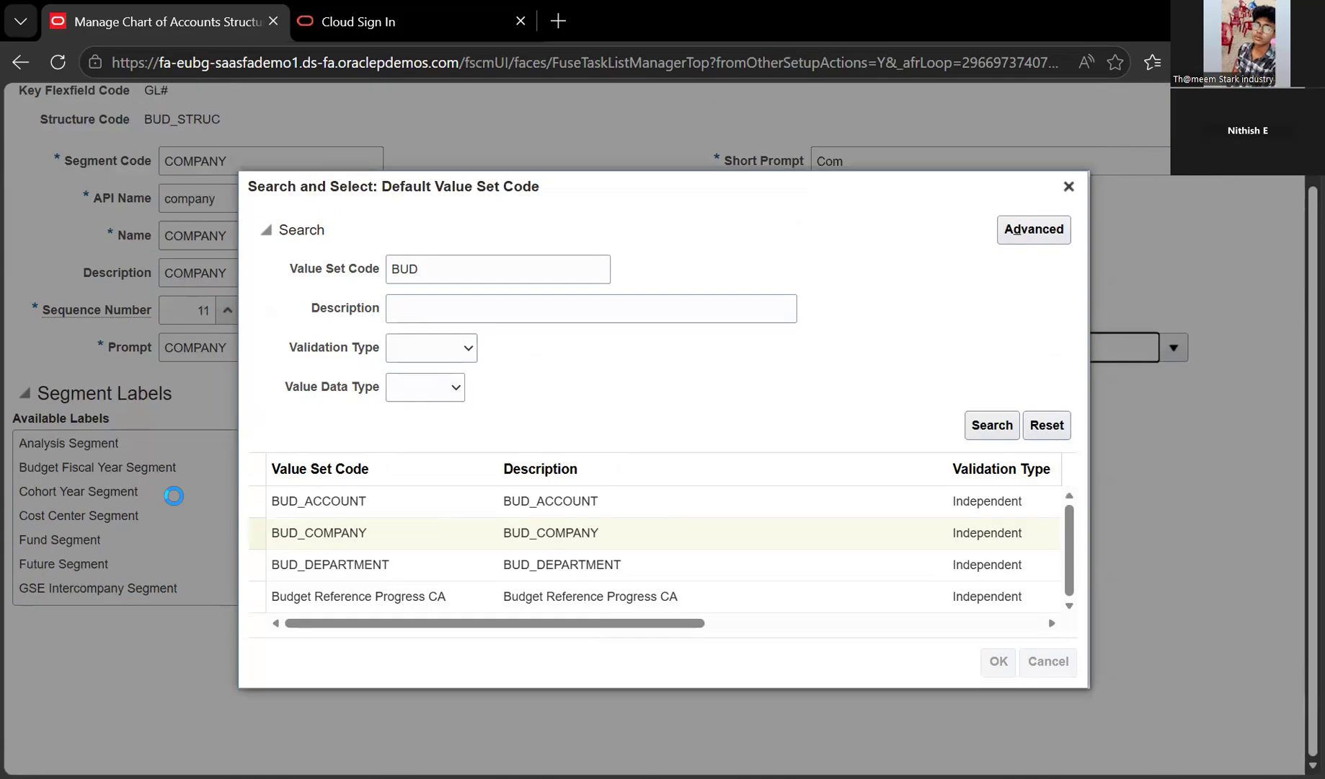
scroll(174, 495, "up", 2)
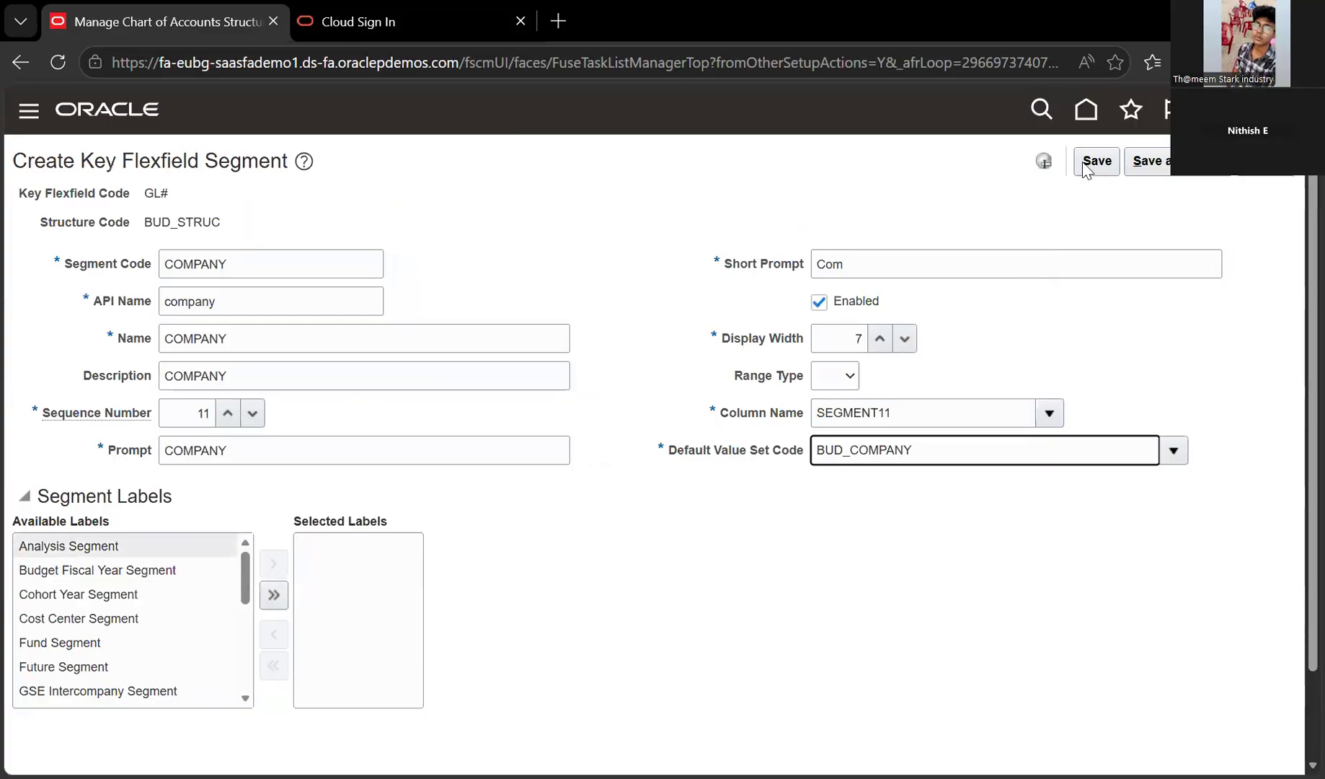
left_click(1093, 162)
Add the Primary Balancing Segment label to the COMPANY segment
scroll(95, 618, "down", 4)
left_click(95, 579)
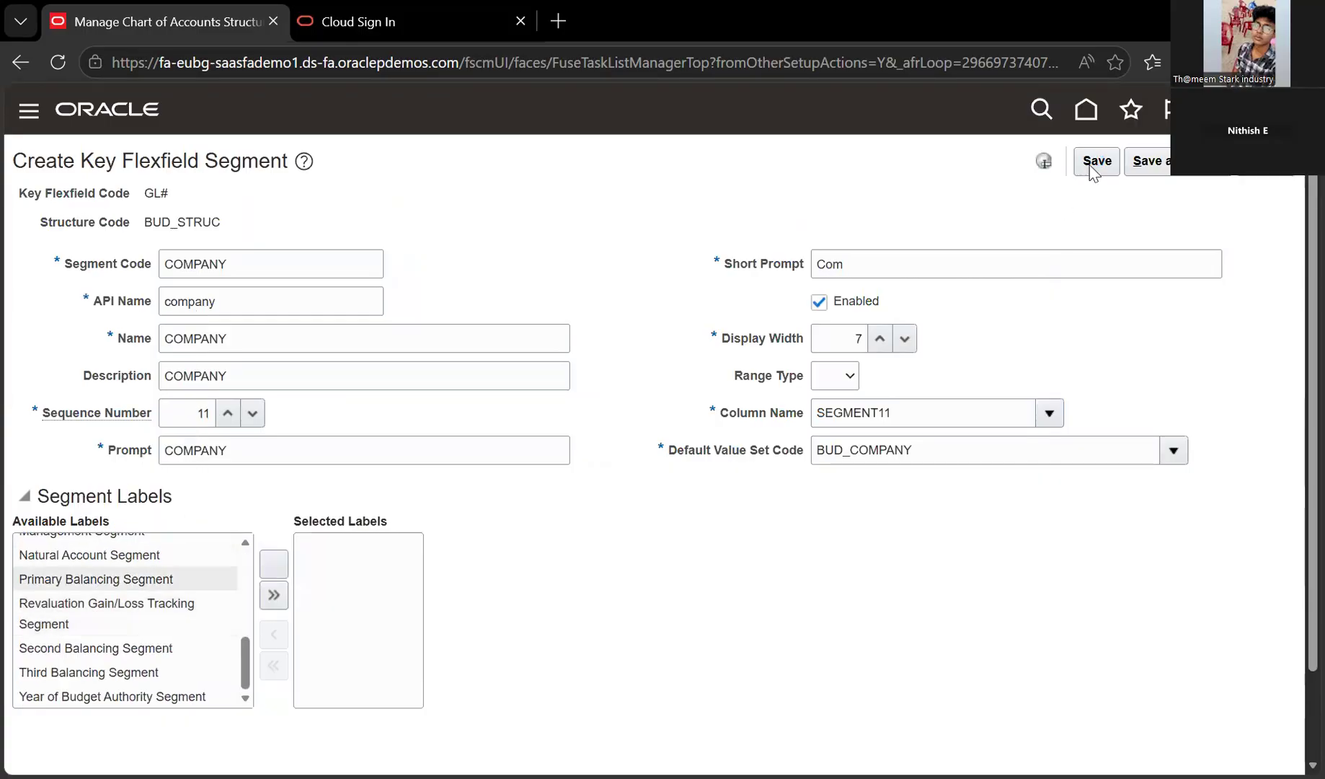
left_click(274, 564)
Save and close the COMPANY segment definition
scroll(109, 593, "down", 2)
scroll(108, 593, "up", 2)
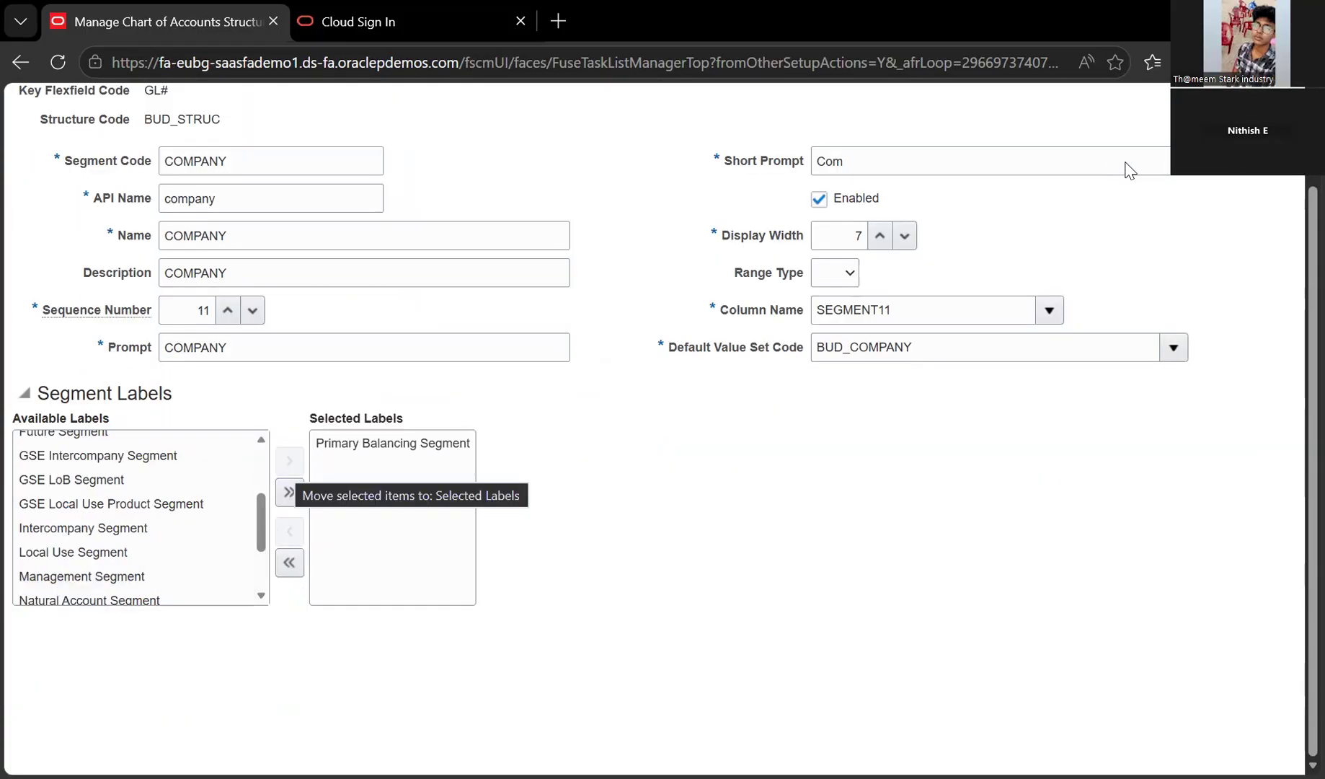
scroll(1128, 170, "up", 2)
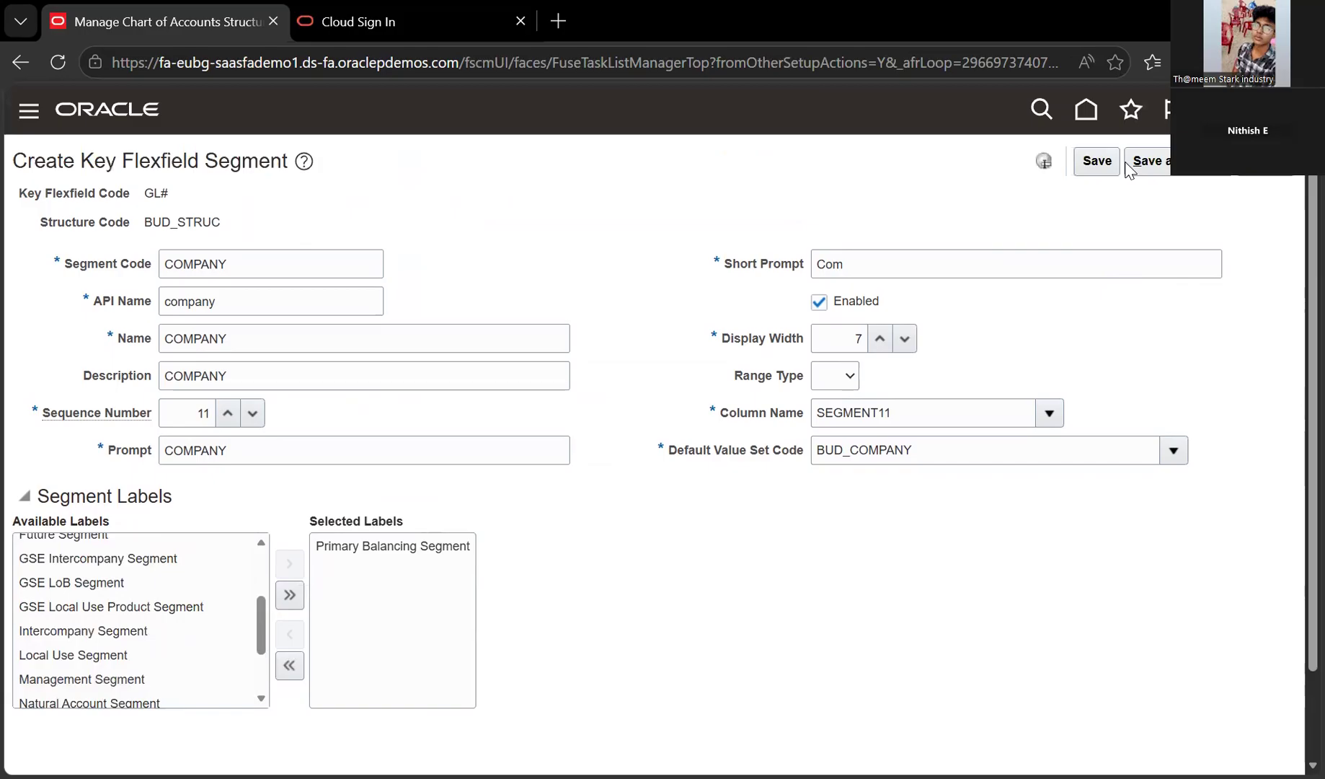
left_click(1139, 164)
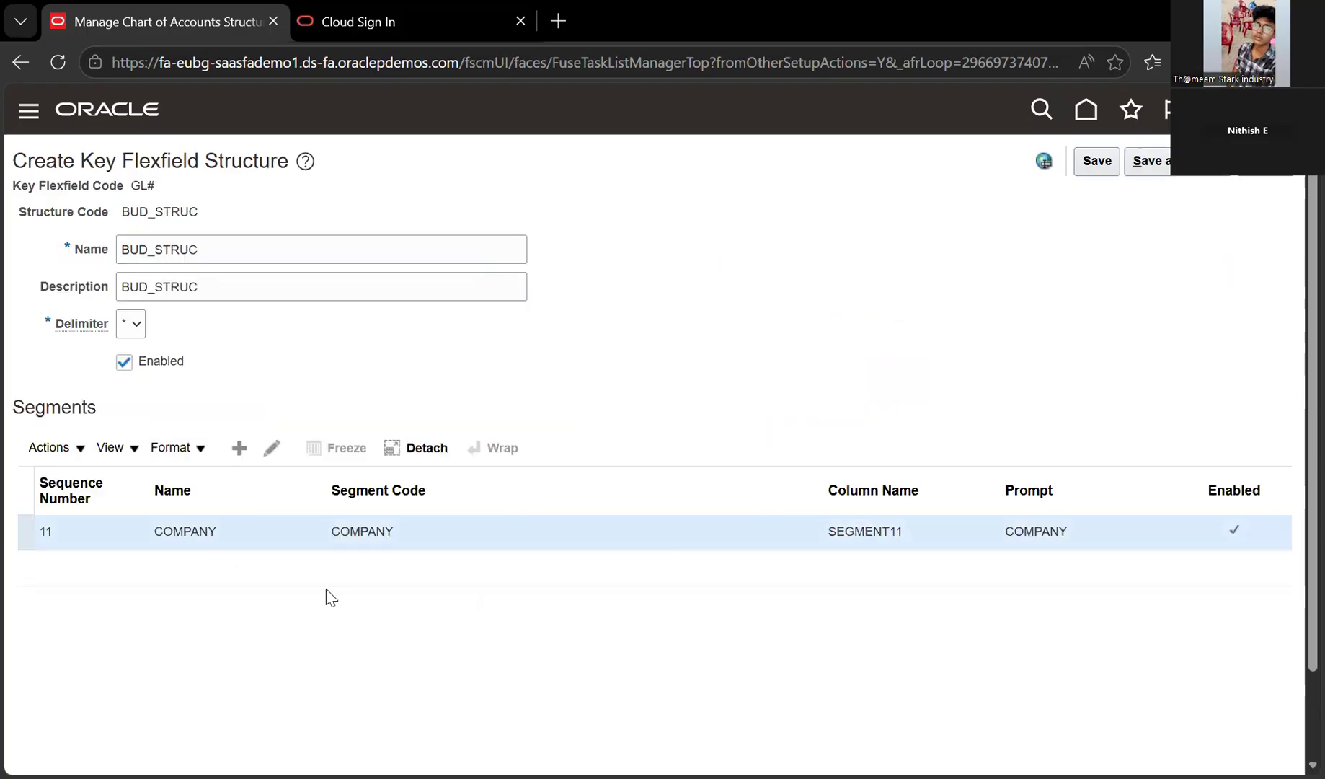
Select the COMPANY row (sequence 11, SEGMENT11) in the BUD_STRUC Segments table
triple_click(1023, 408)
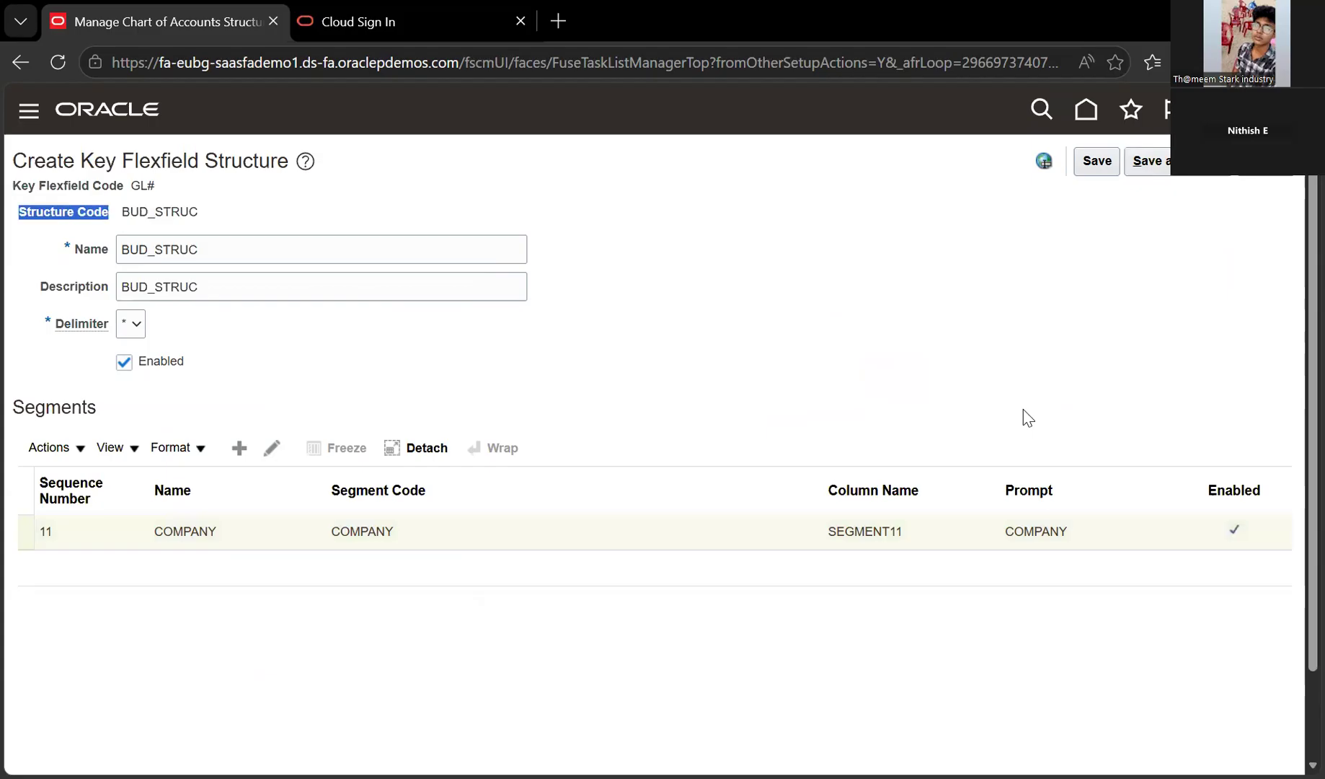
left_click(651, 167)
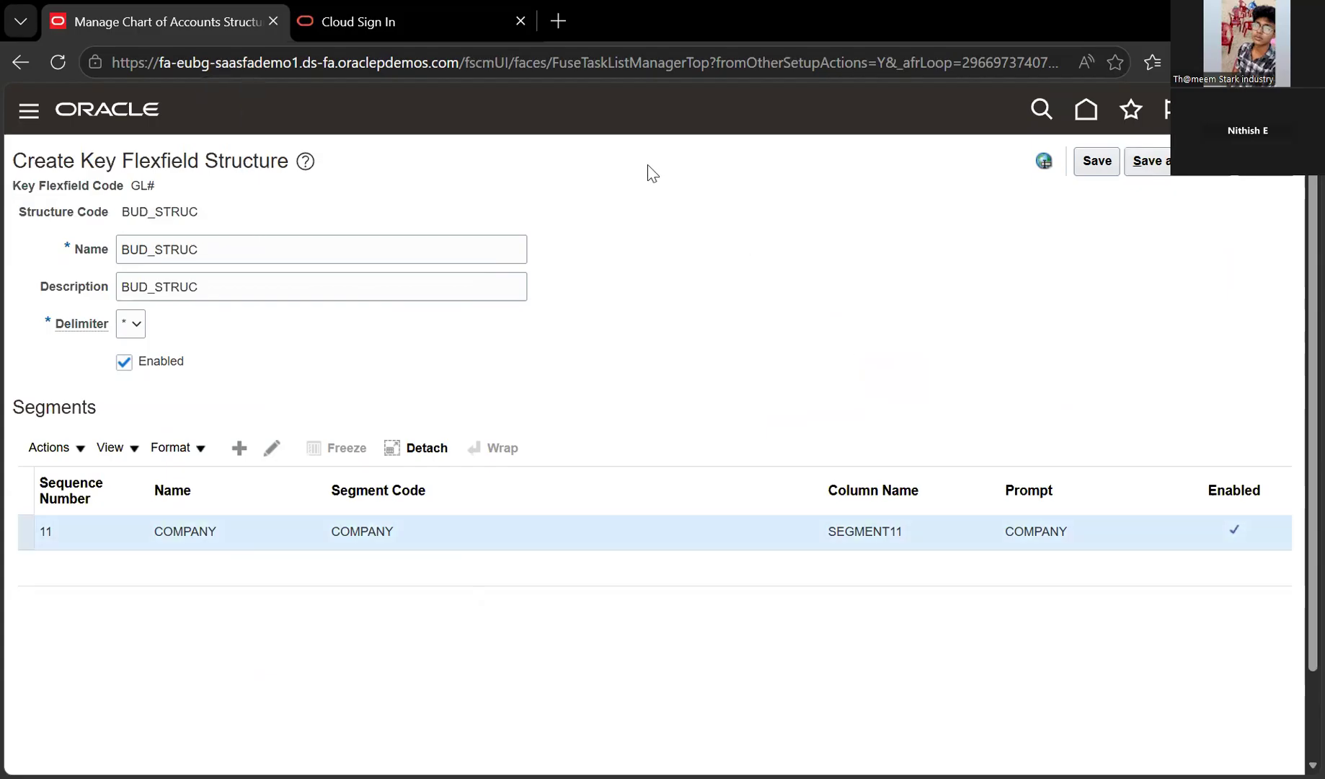